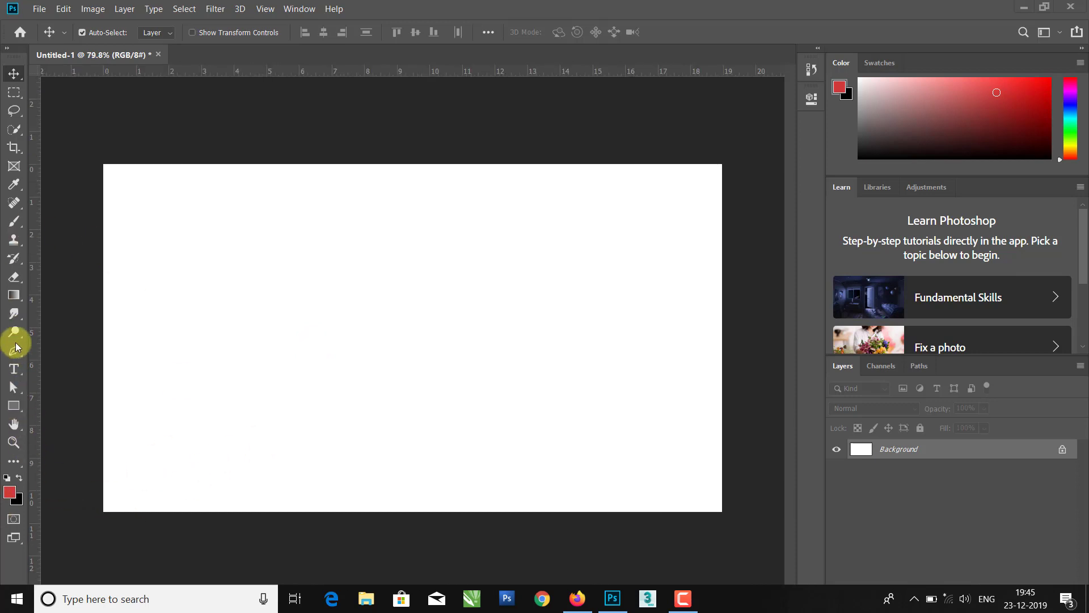
Step: Select the Rectangle Tool in Shape mode with a red fill, and view the other shape types
click(14, 405)
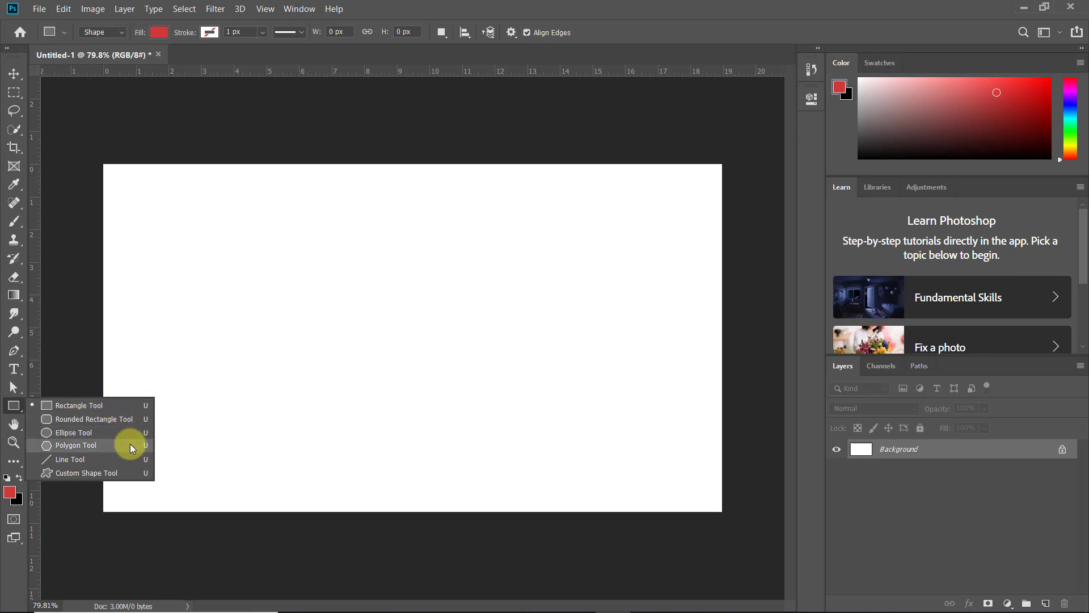
click(111, 406)
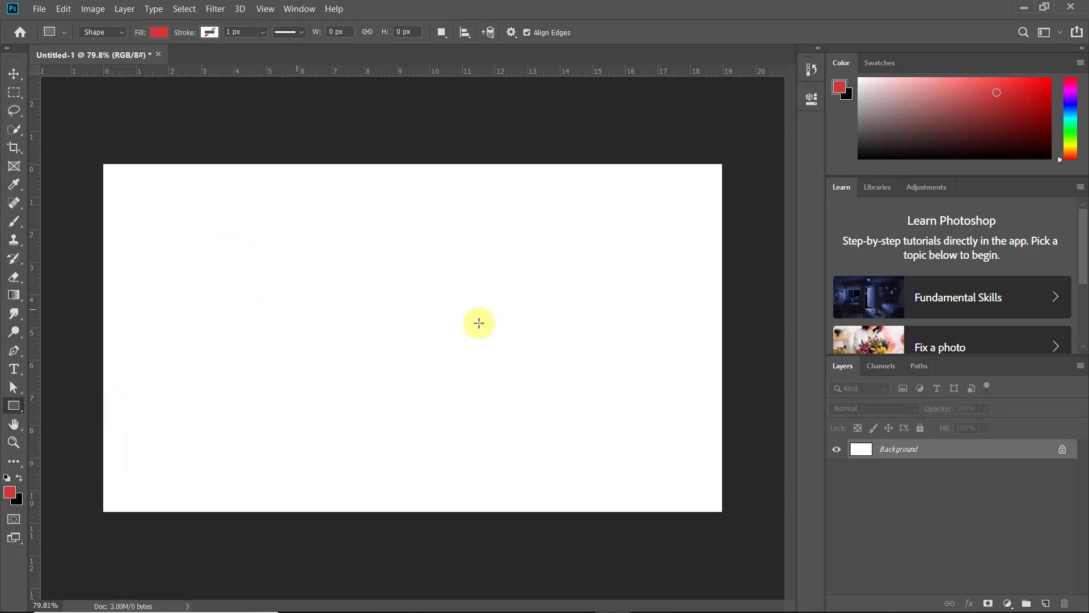
right_click(16, 405)
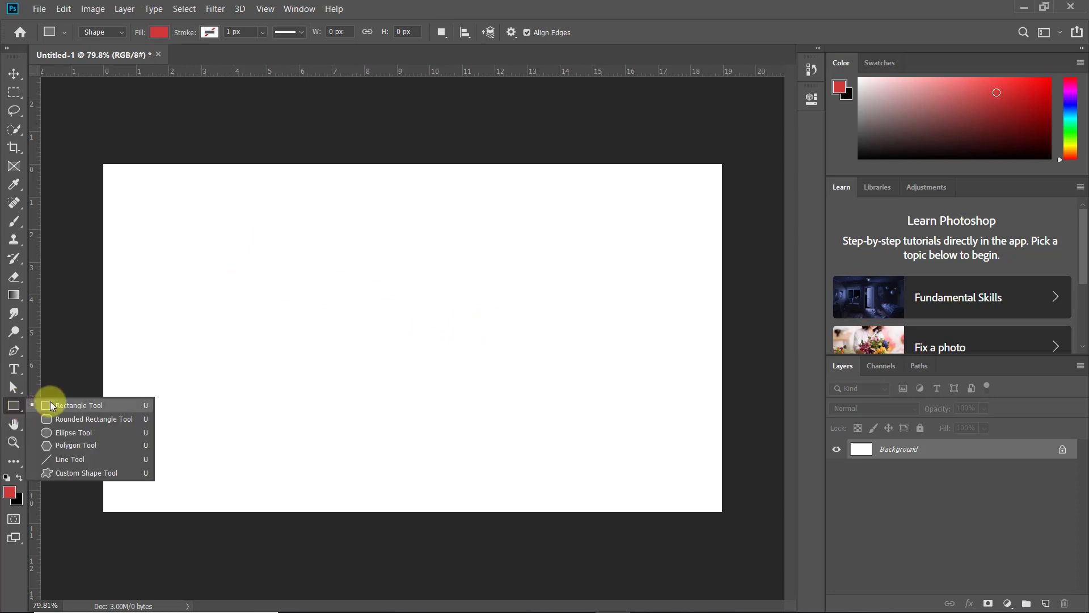
Step: Draw a 600 × 360 px red rectangle as Rectangle 1 and review the Shape/Path/Pixels modes
click(90, 408)
drag(267, 241, 538, 404)
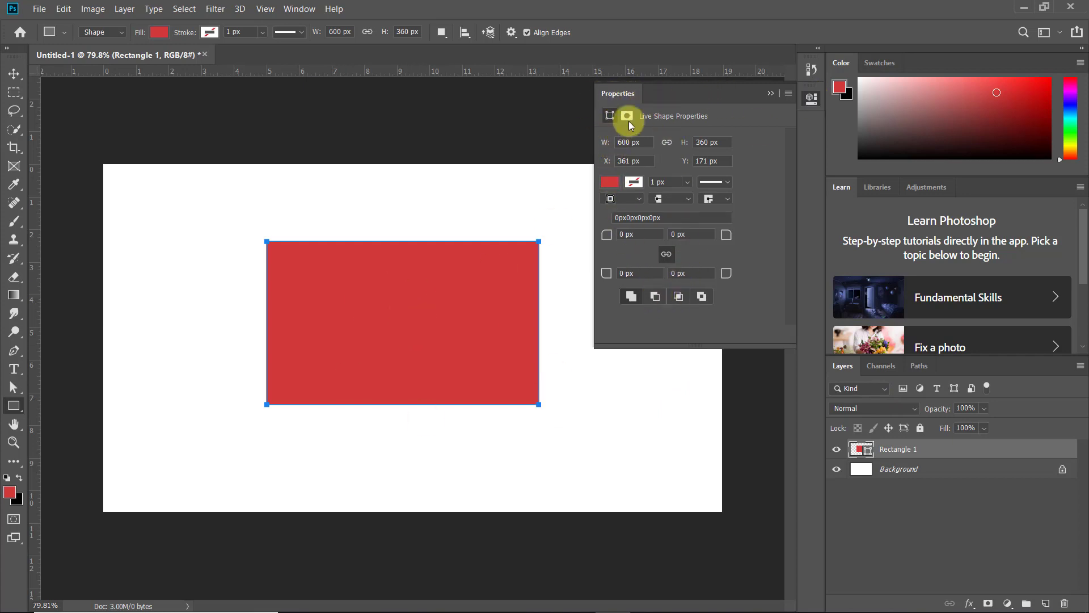
click(115, 36)
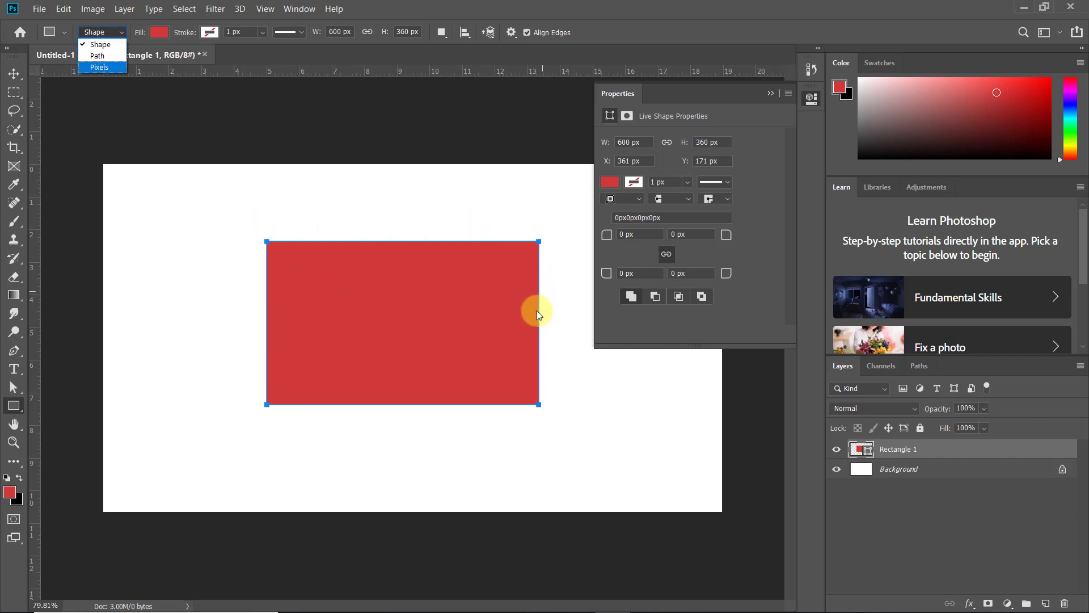
key(Escape)
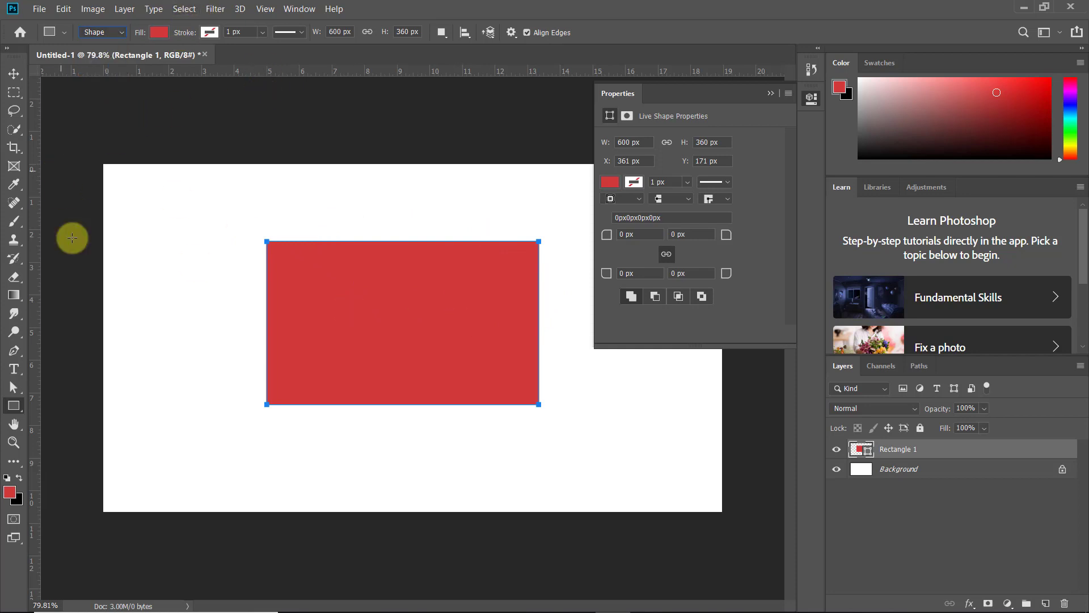
click(102, 34)
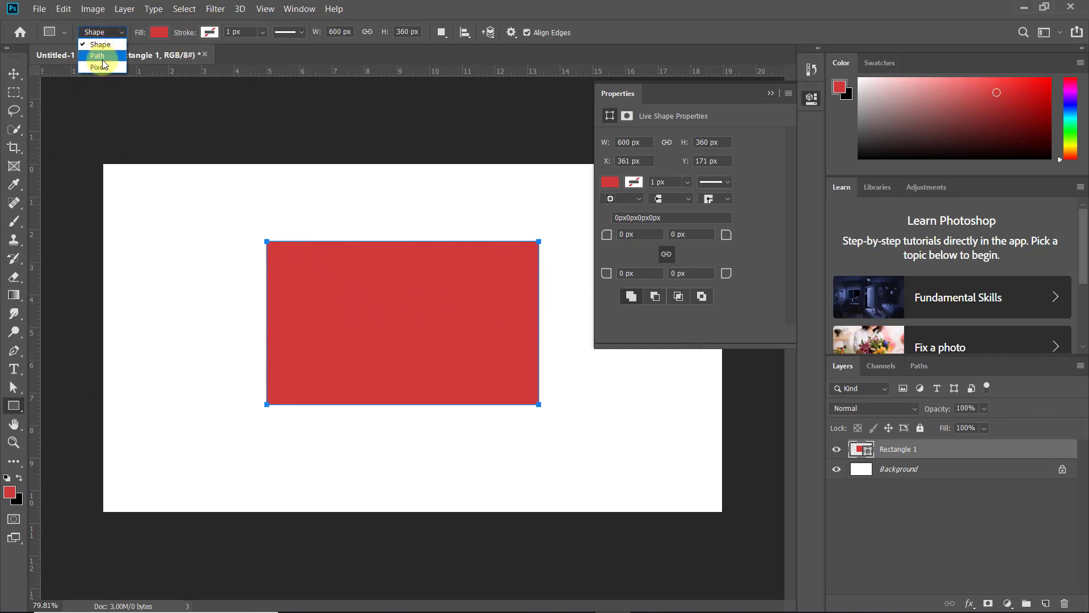
click(97, 54)
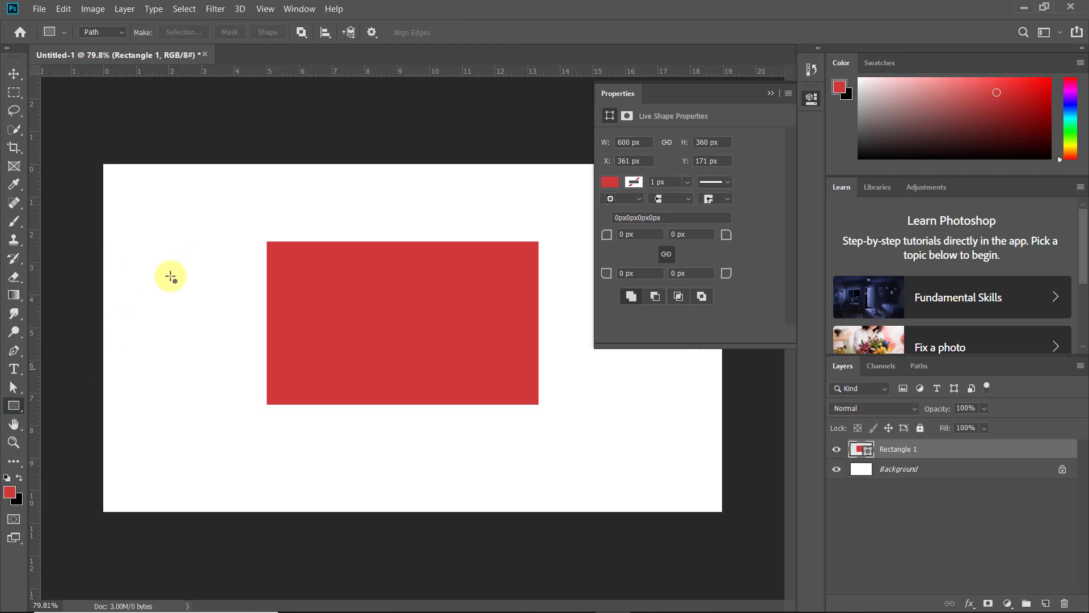
drag(136, 210, 347, 330)
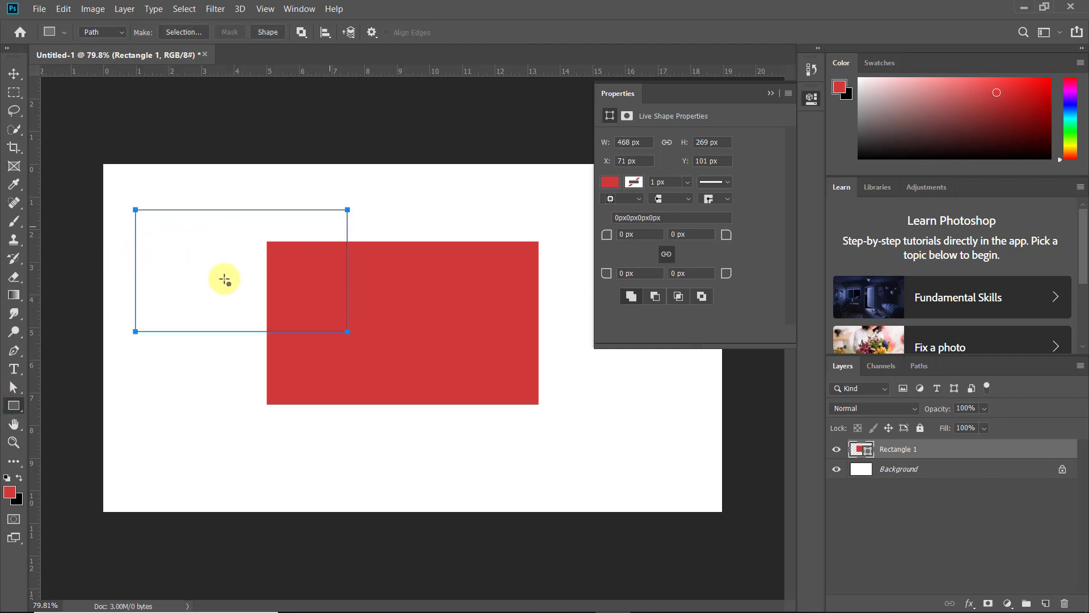
click(389, 284)
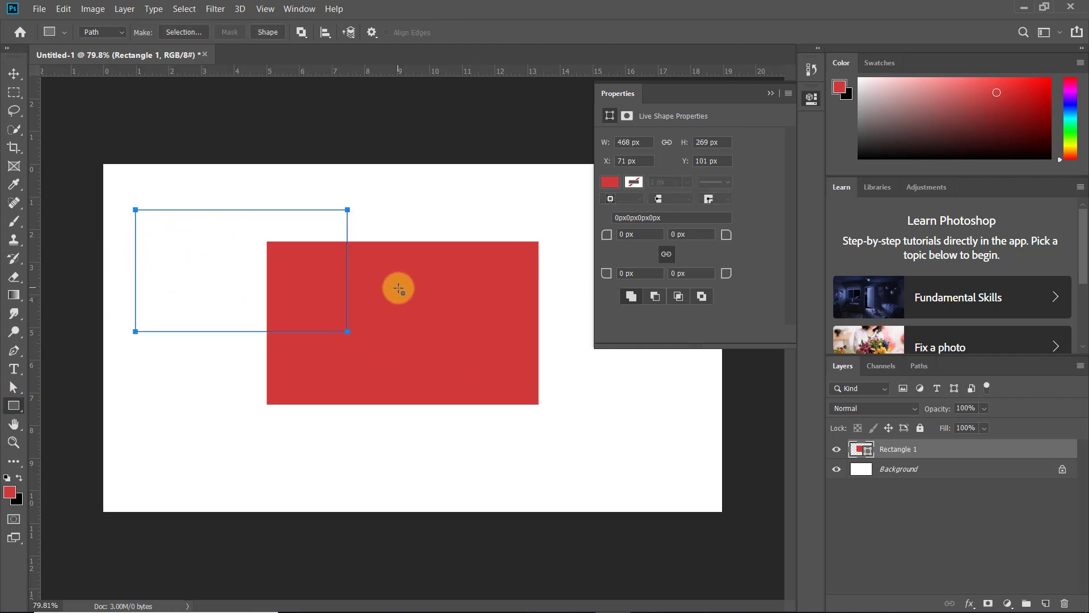
key(ctrl+Return)
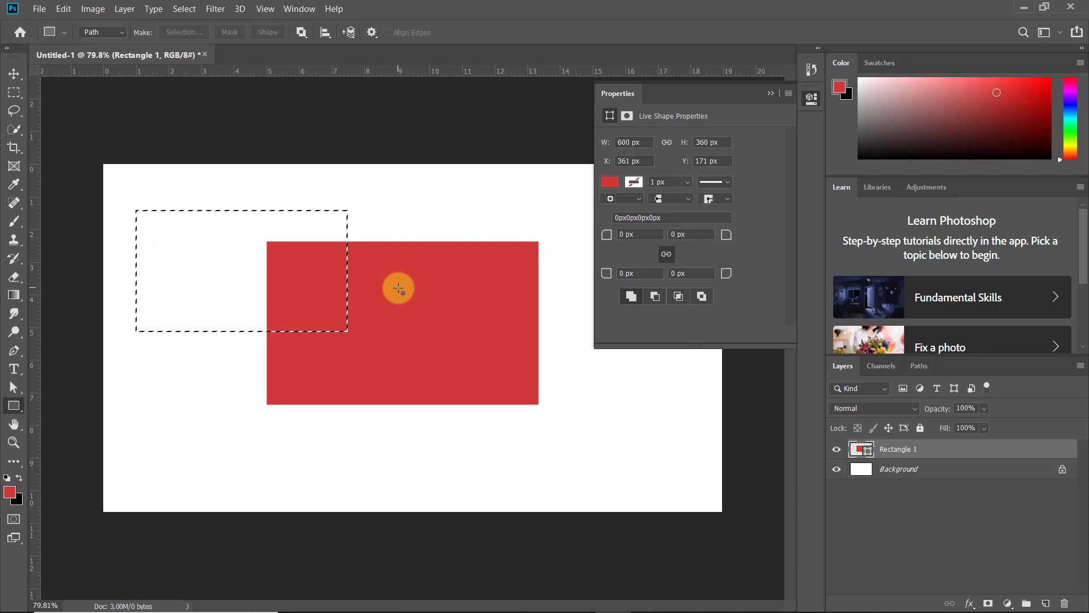
click(14, 73)
click(14, 406)
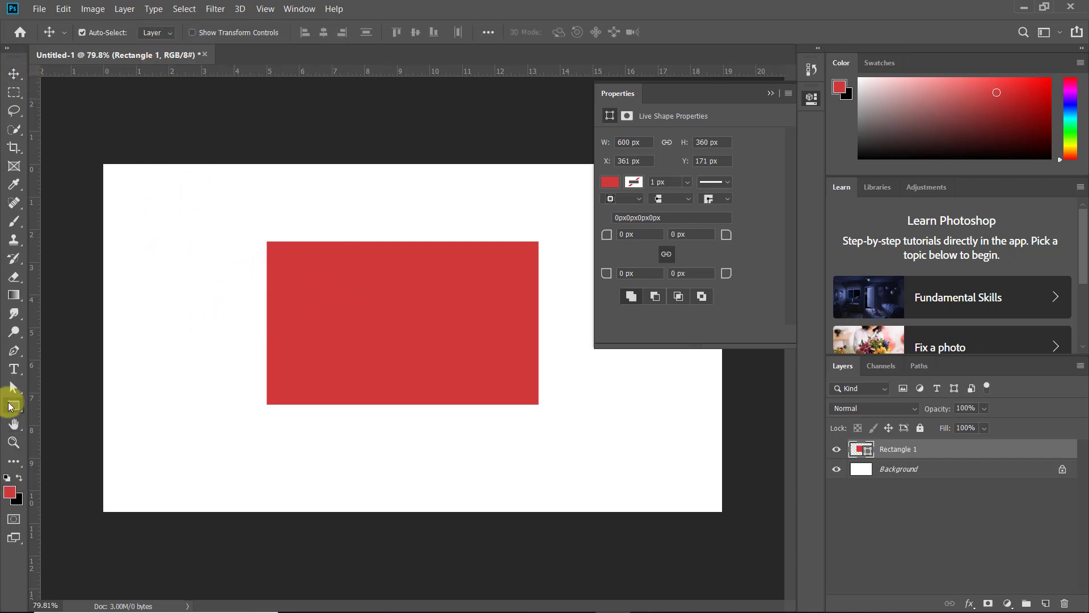
click(103, 33)
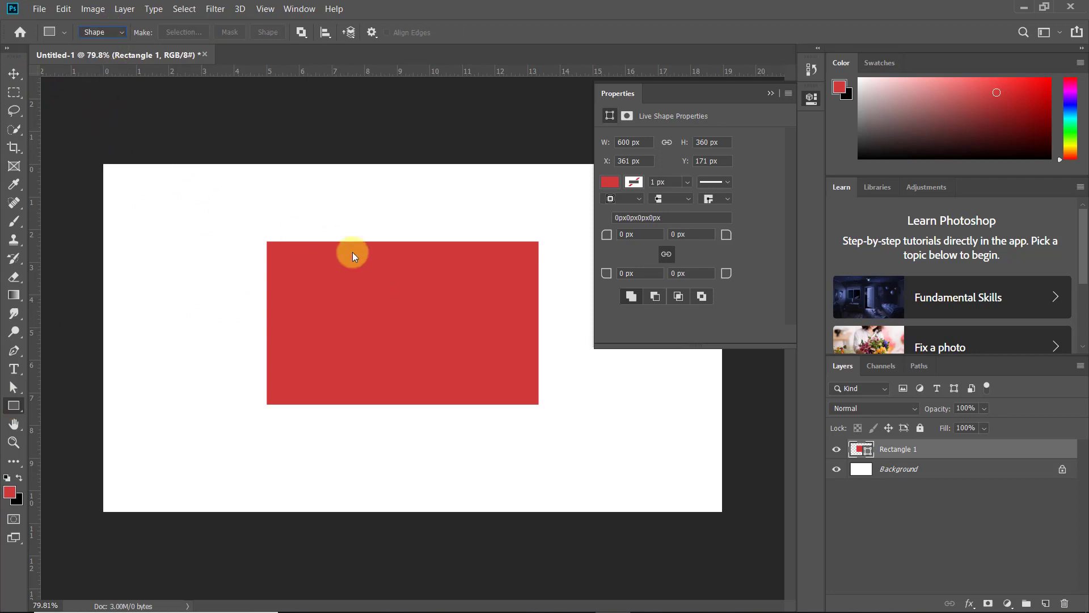
Step: Dismiss the Create Rectangle dialog and move the rectangle to X 343 px, Y 168 px
click(360, 302)
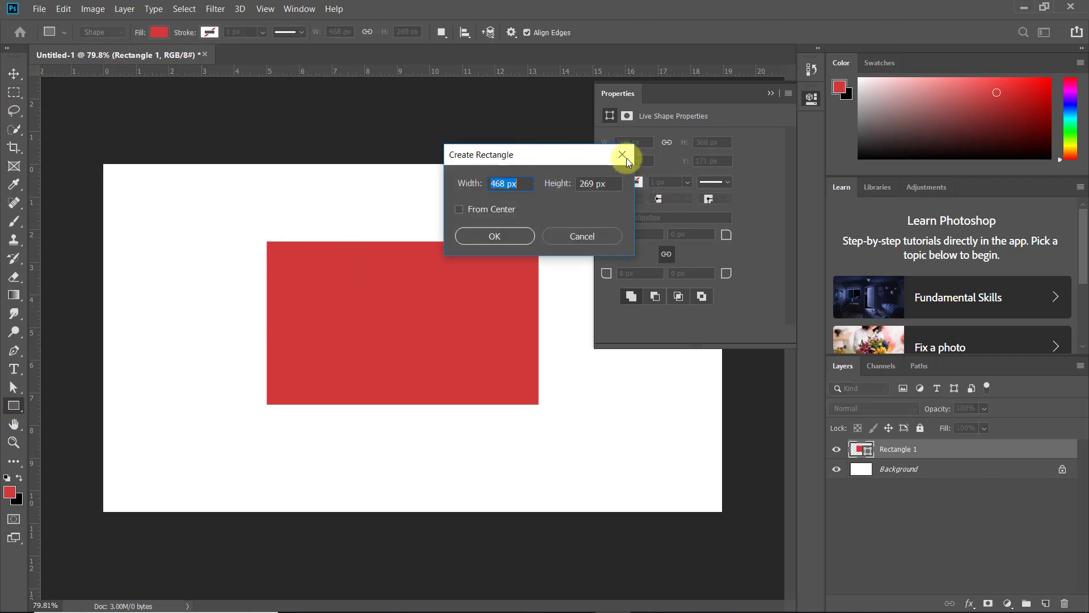
click(14, 74)
drag(405, 280, 372, 291)
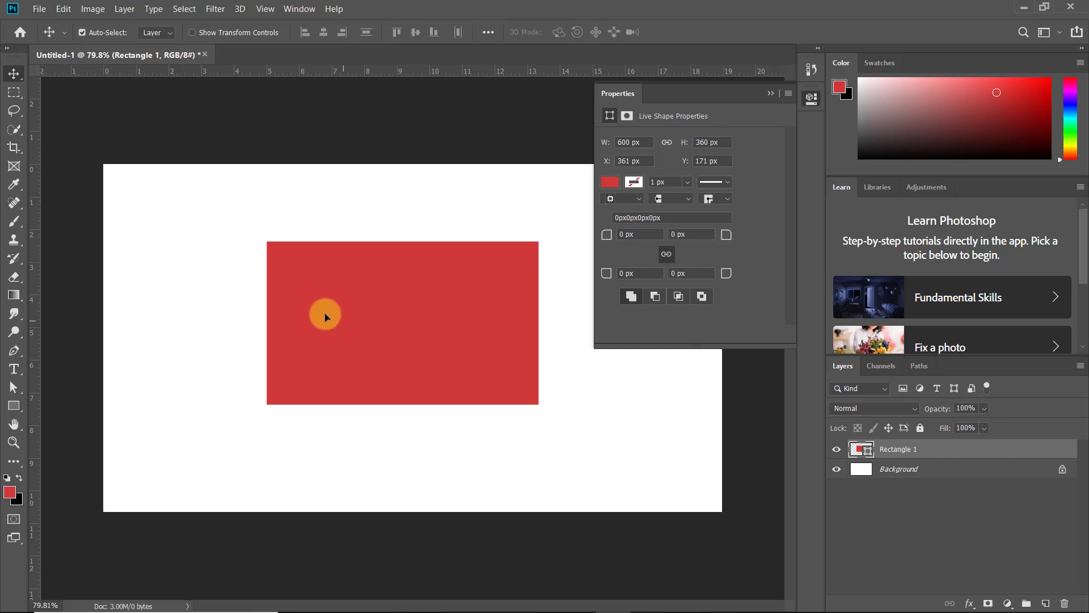
drag(291, 328, 363, 295)
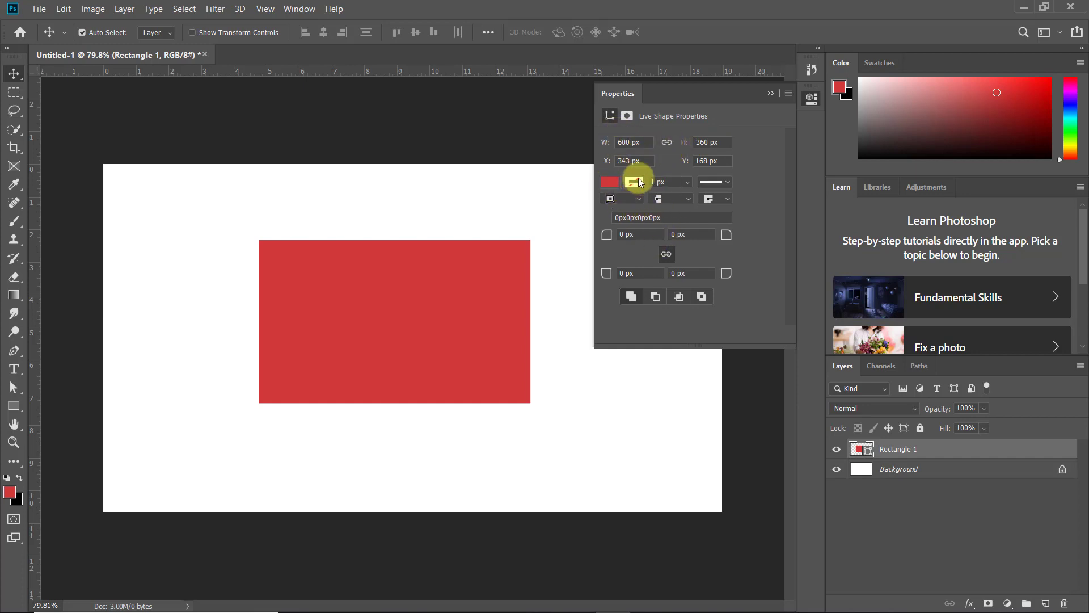
scroll(361, 358, up, 3)
scroll(361, 357, down, 1)
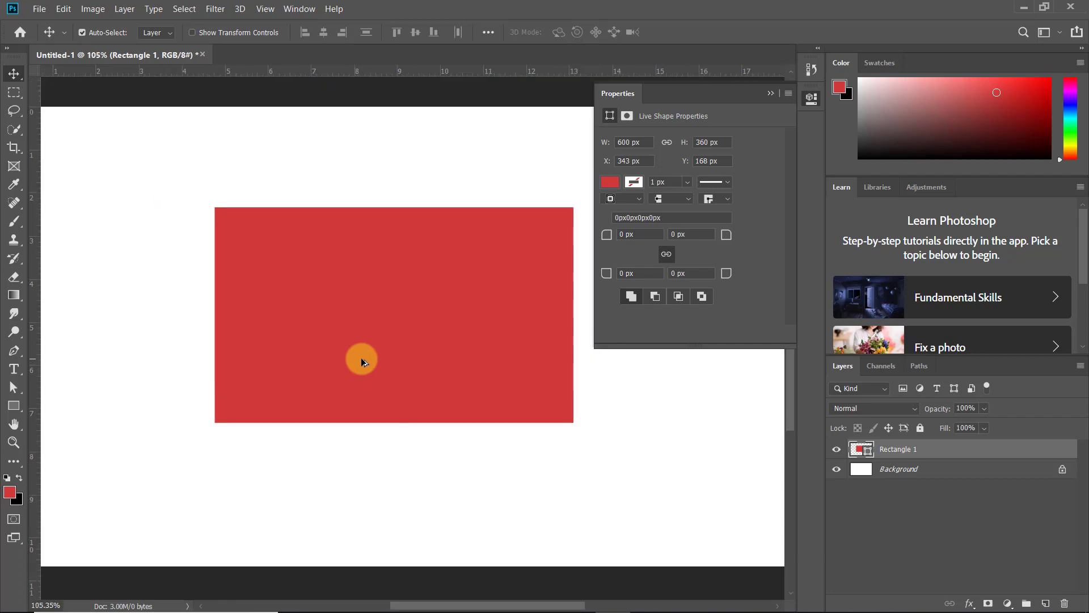
Step: Give the rectangle a bright green 1 px stroke and zoom in to check its edge
click(687, 182)
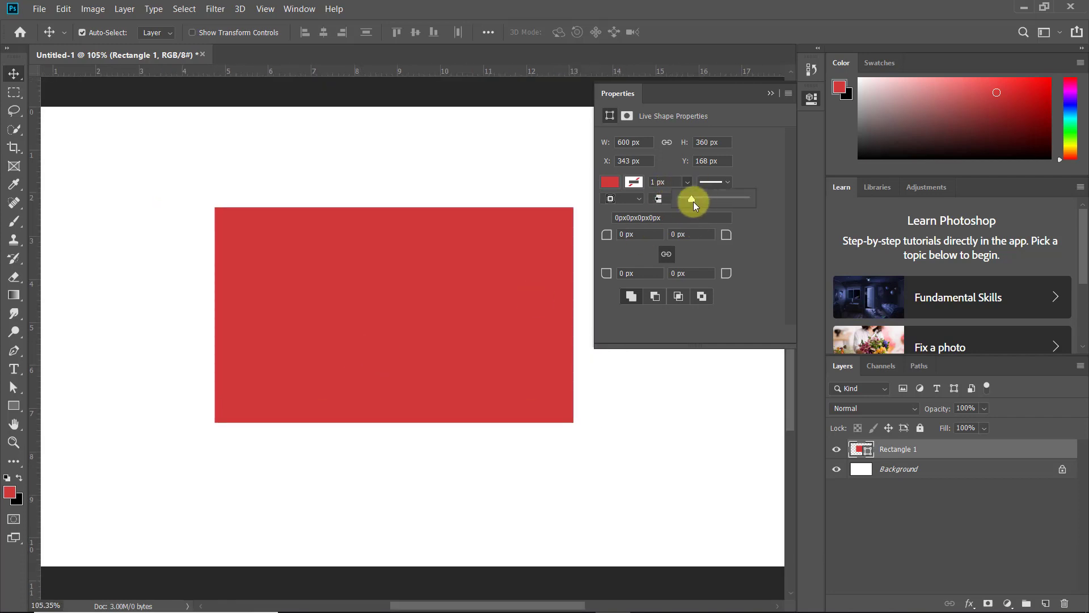
click(634, 182)
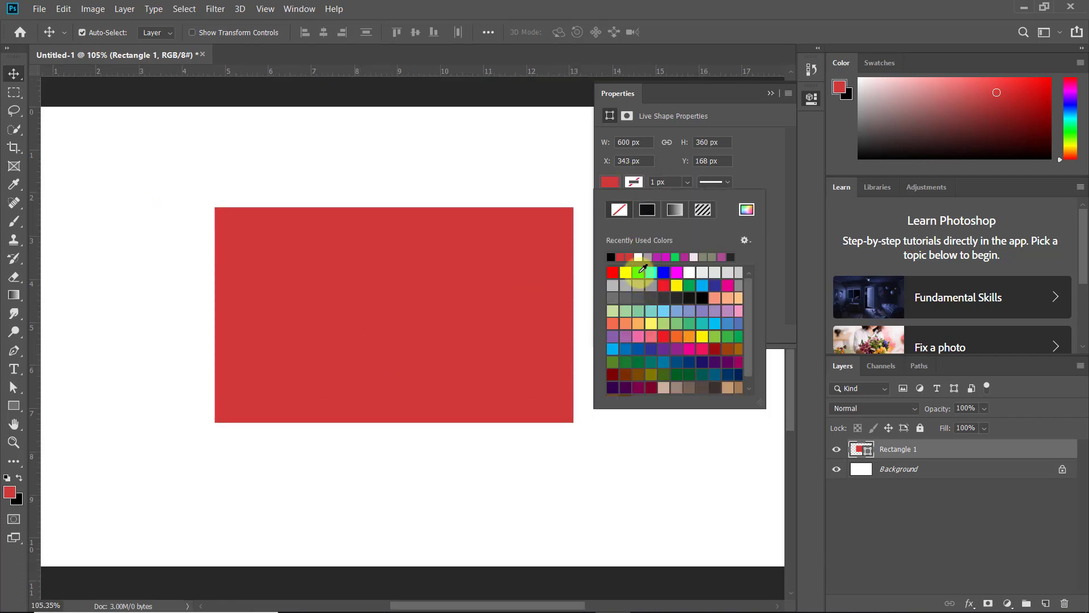
click(638, 272)
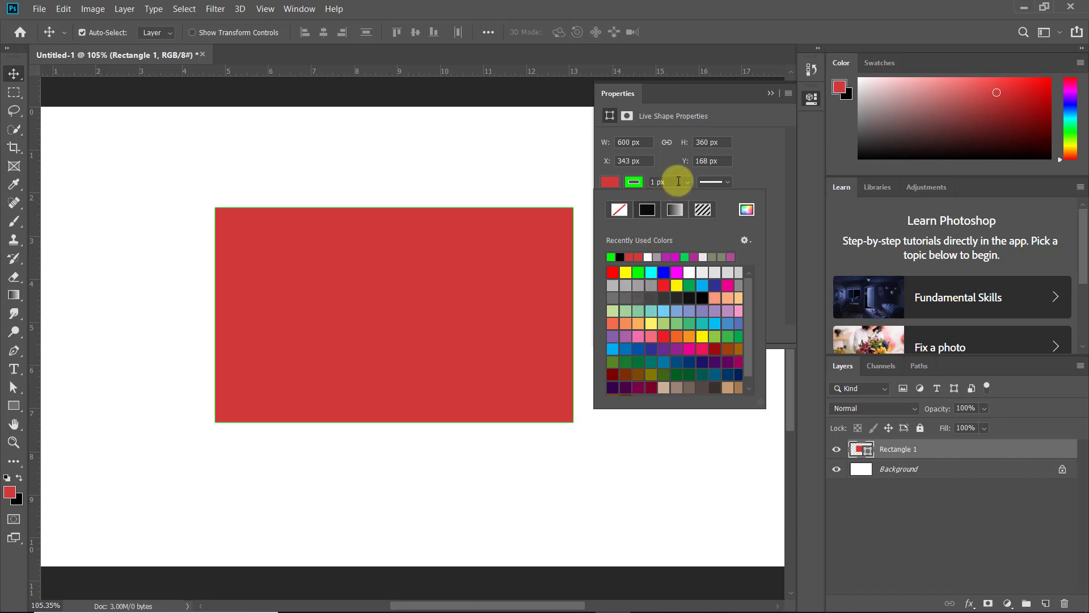
click(687, 181)
drag(676, 198, 720, 199)
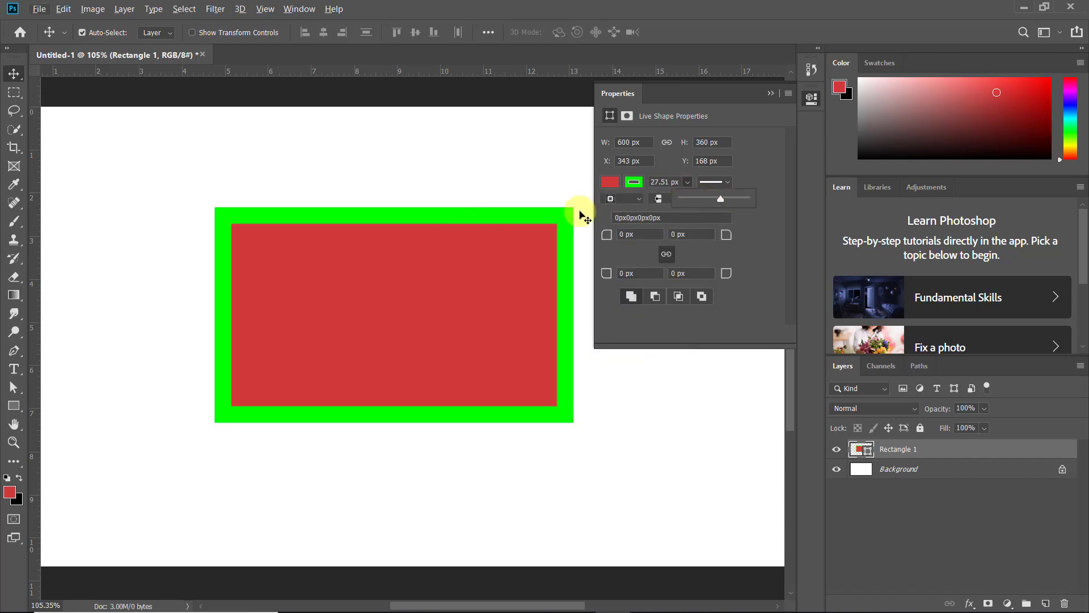
text(1)
key(Return)
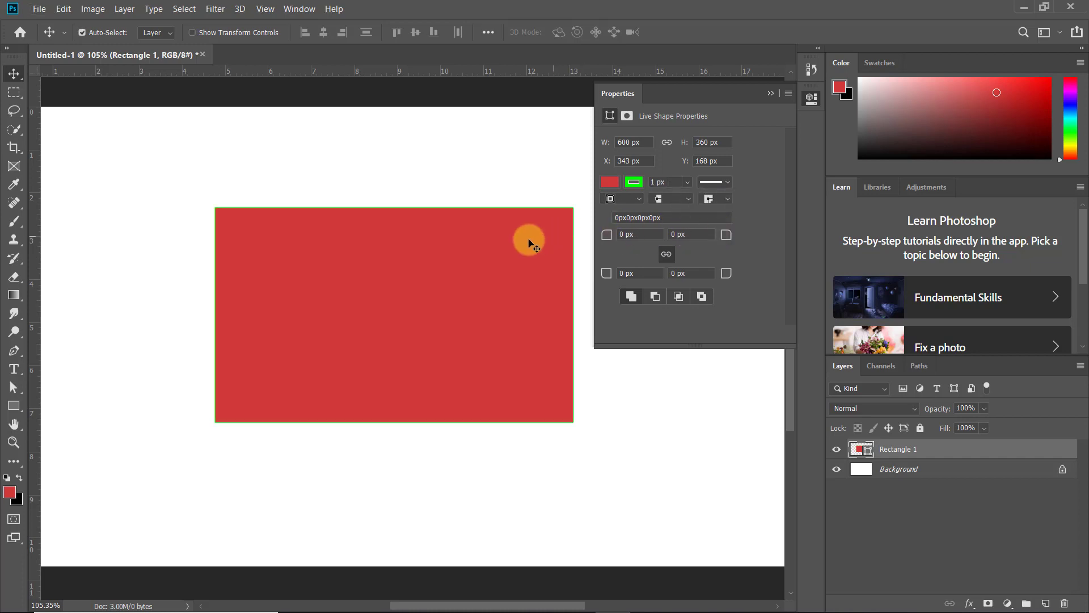
drag(529, 243, 704, 259)
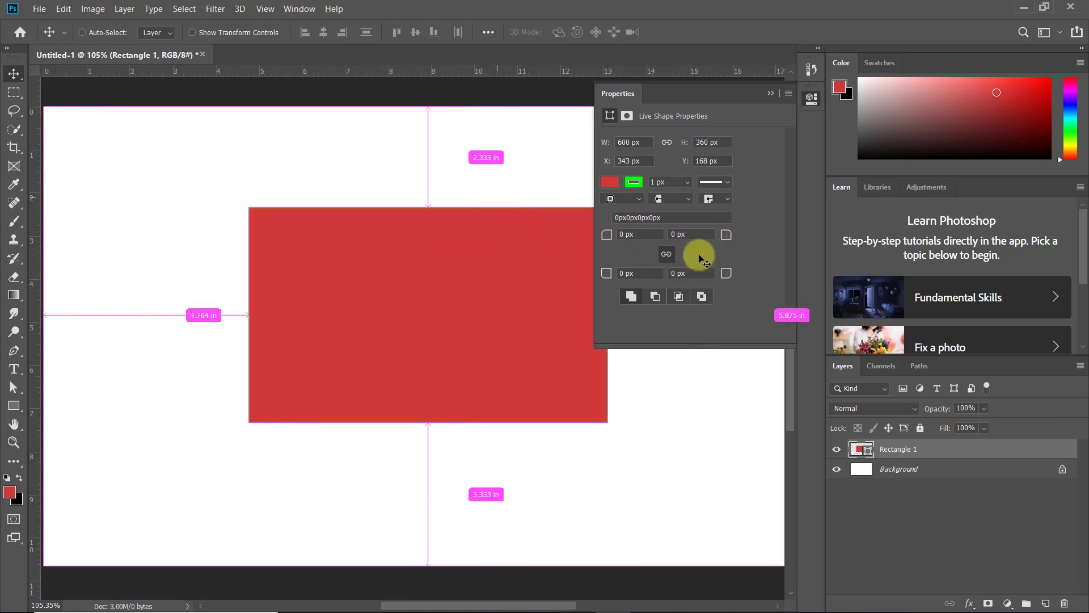
drag(532, 180, 500, 168)
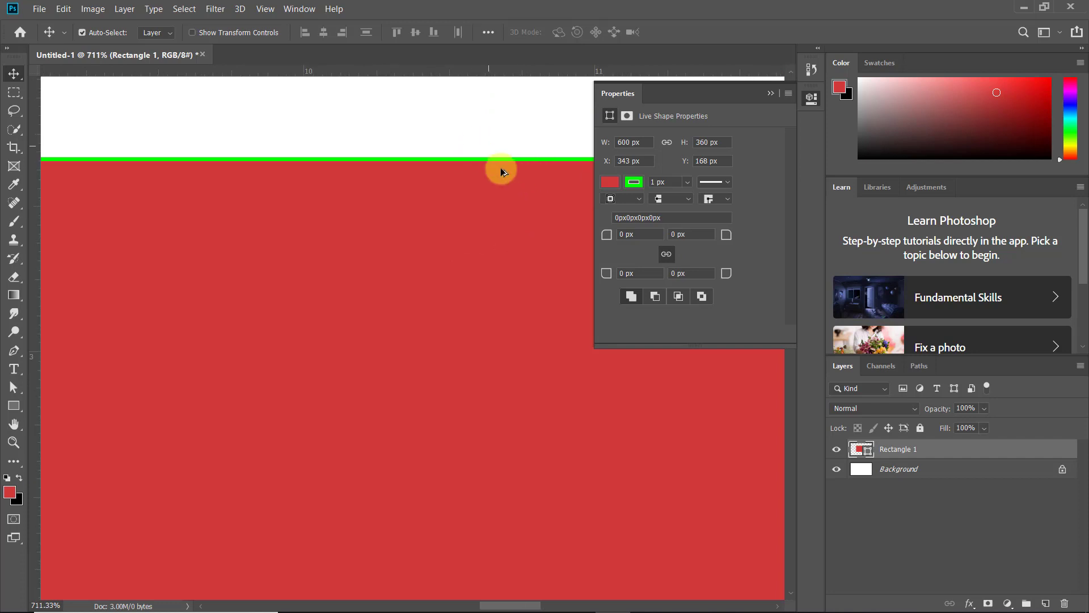
key(ctrl+0)
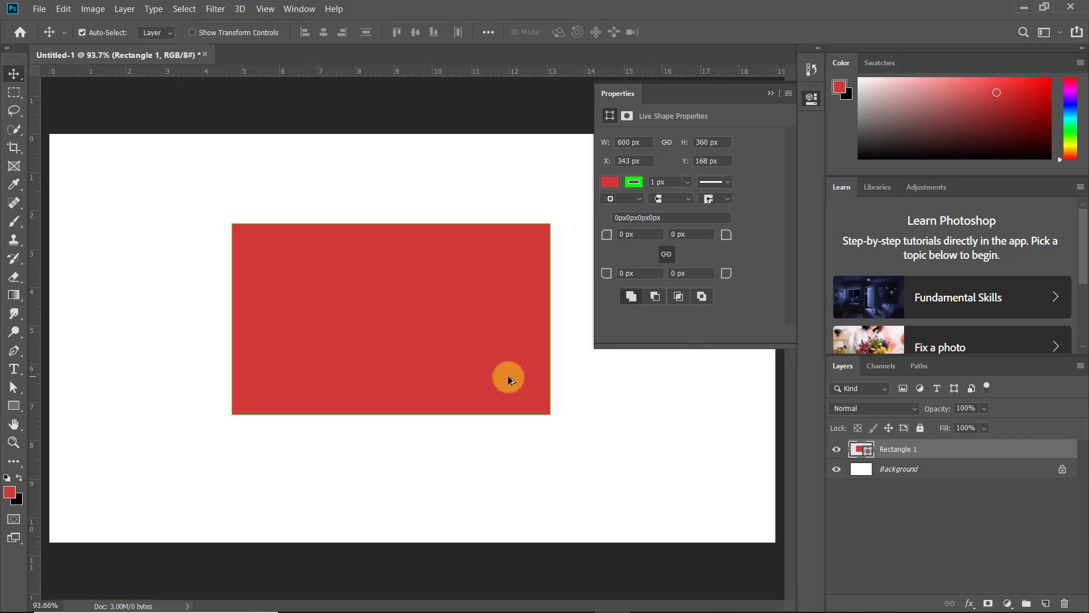
scroll(533, 261, up, 3)
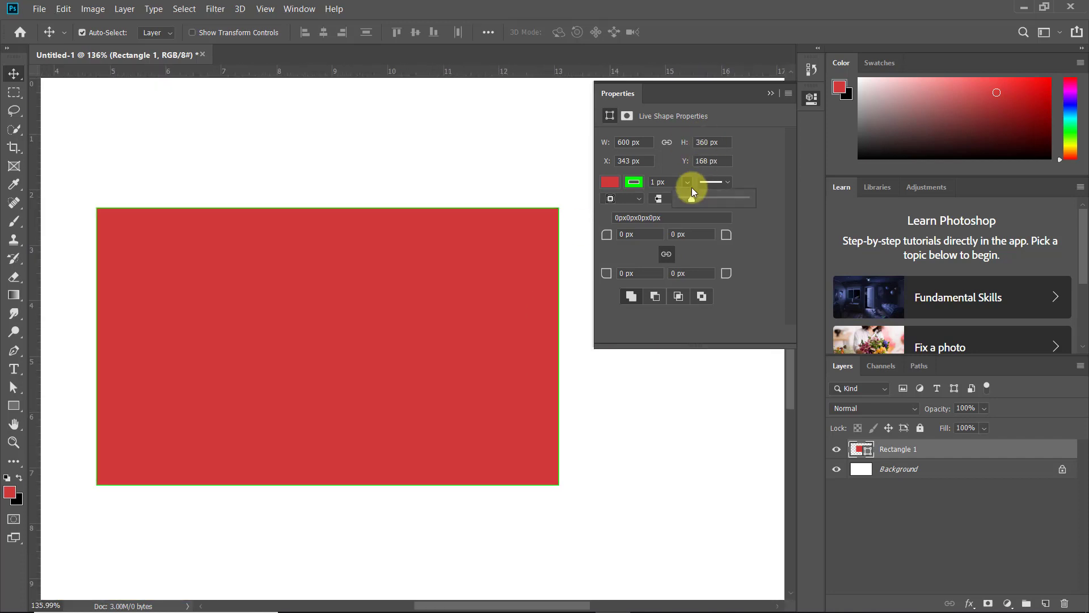
Step: Try 5 px and about 31 px stroke widths with center and outside alignments
click(665, 181)
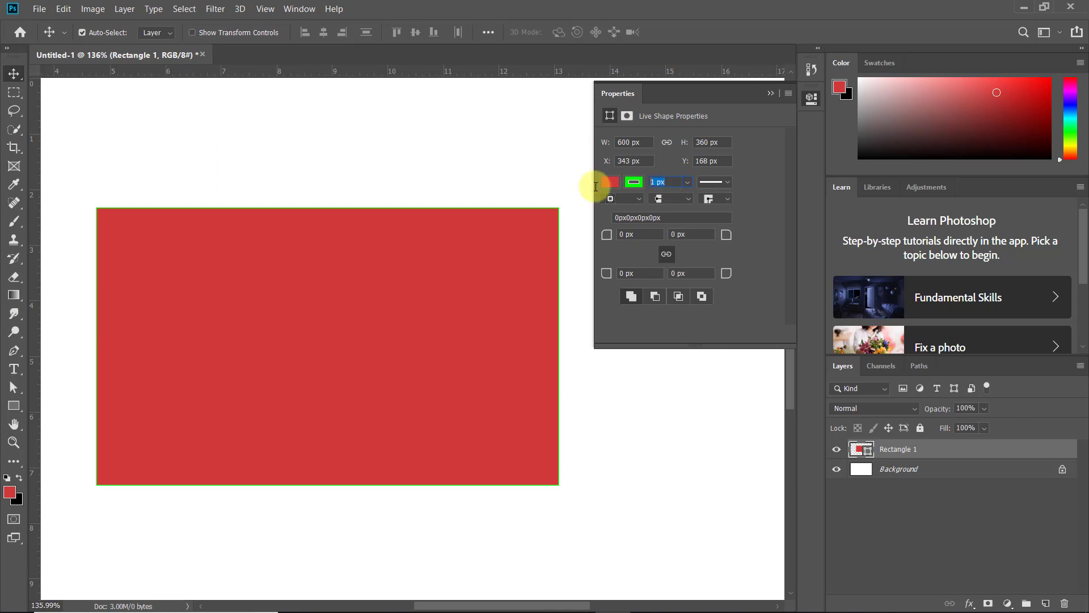
text(5)
key(Return)
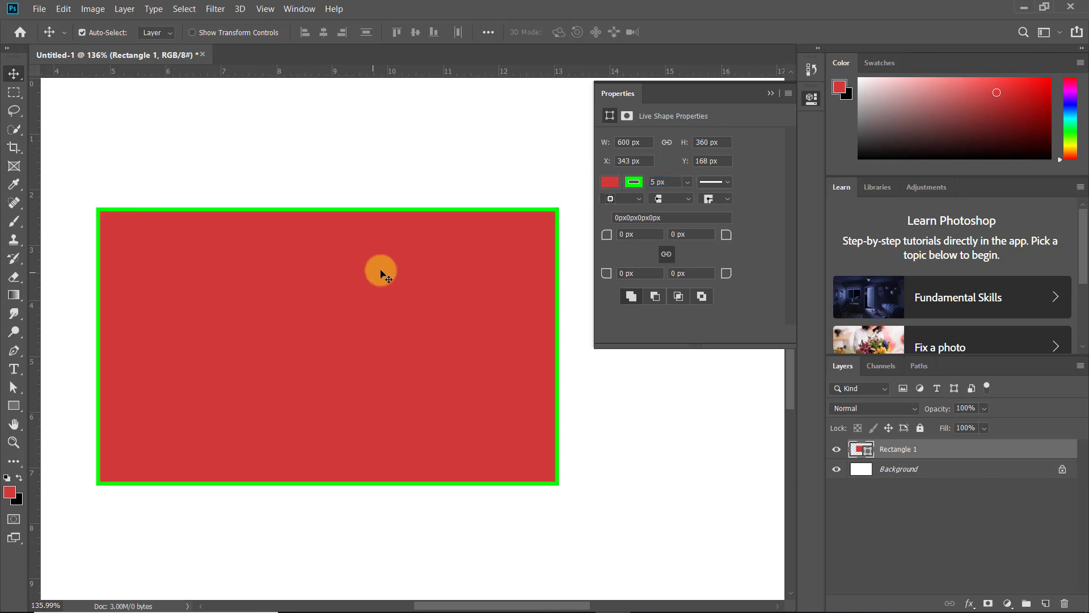
click(688, 182)
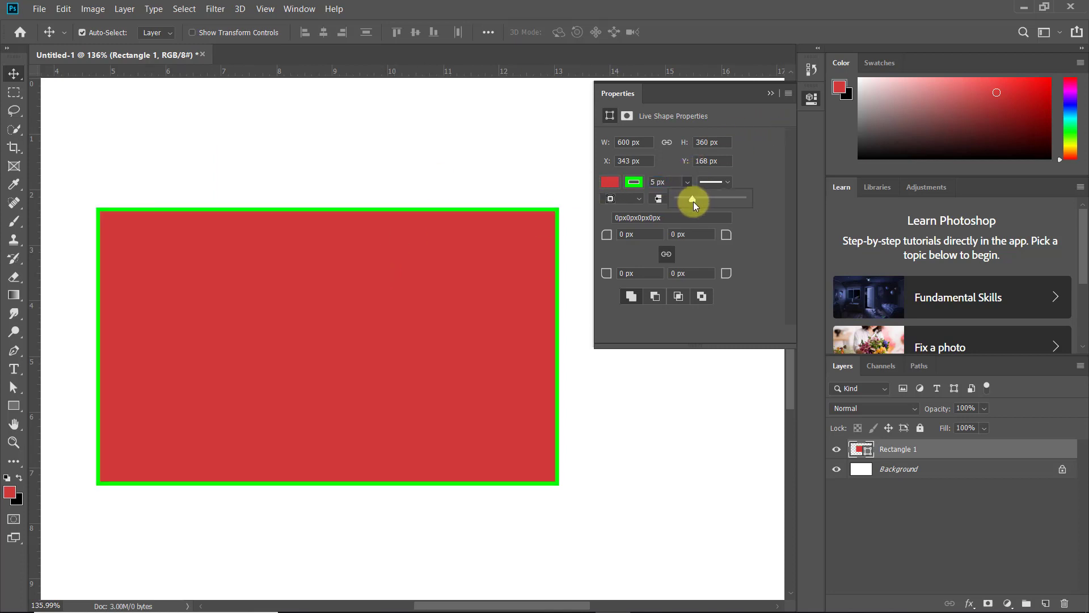
drag(694, 202, 722, 196)
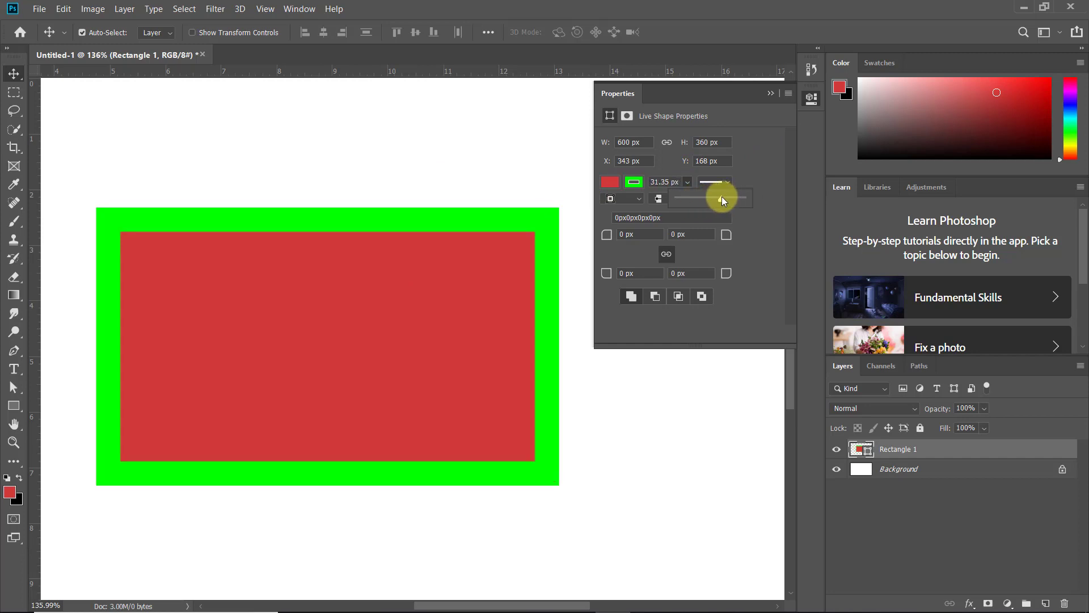
key(ctrl+z)
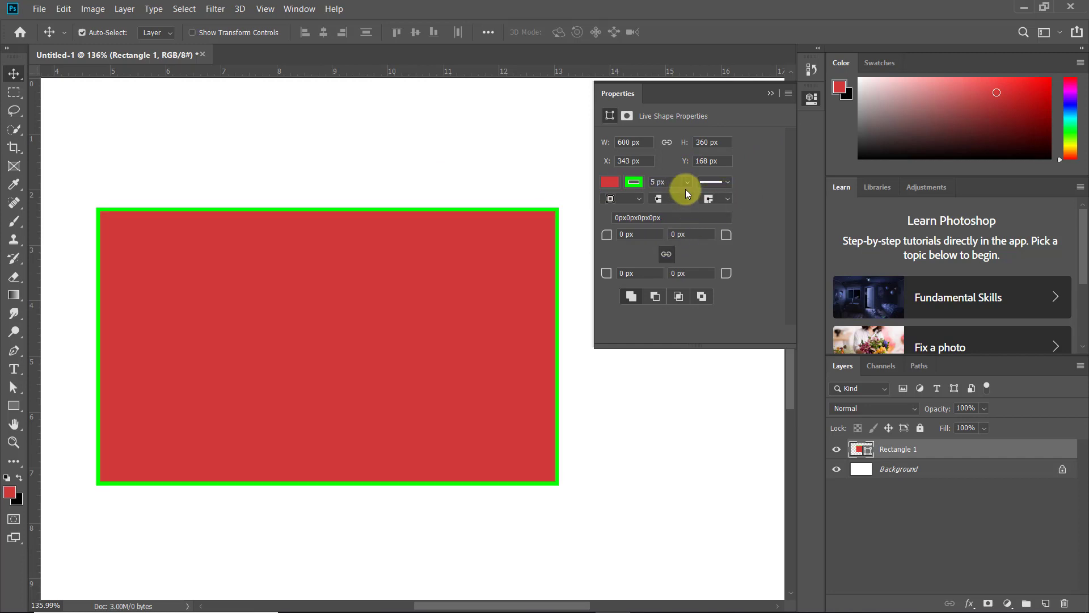
click(639, 198)
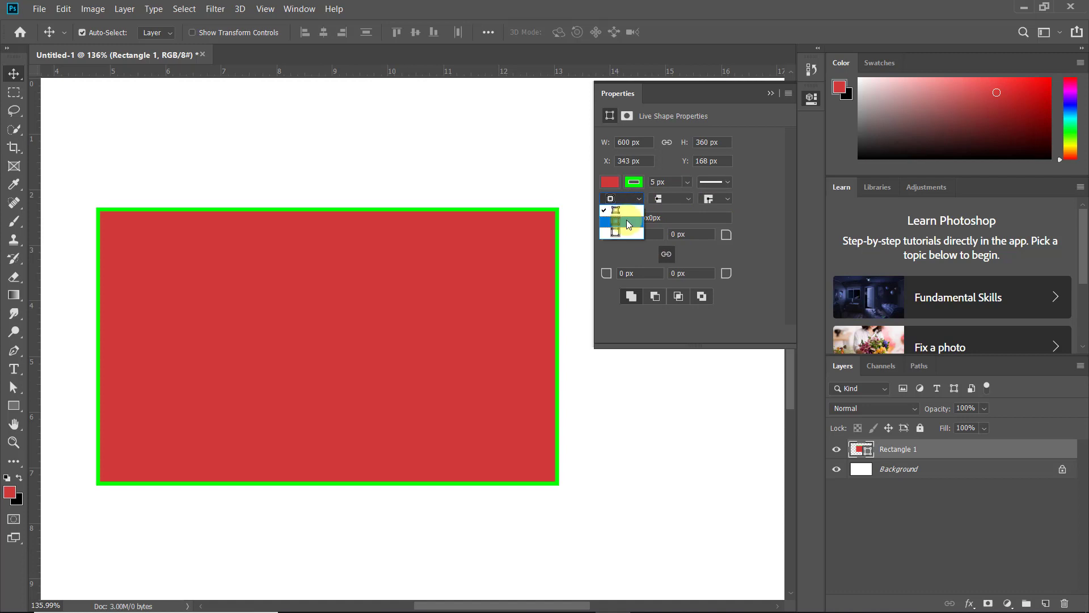
click(628, 223)
click(638, 201)
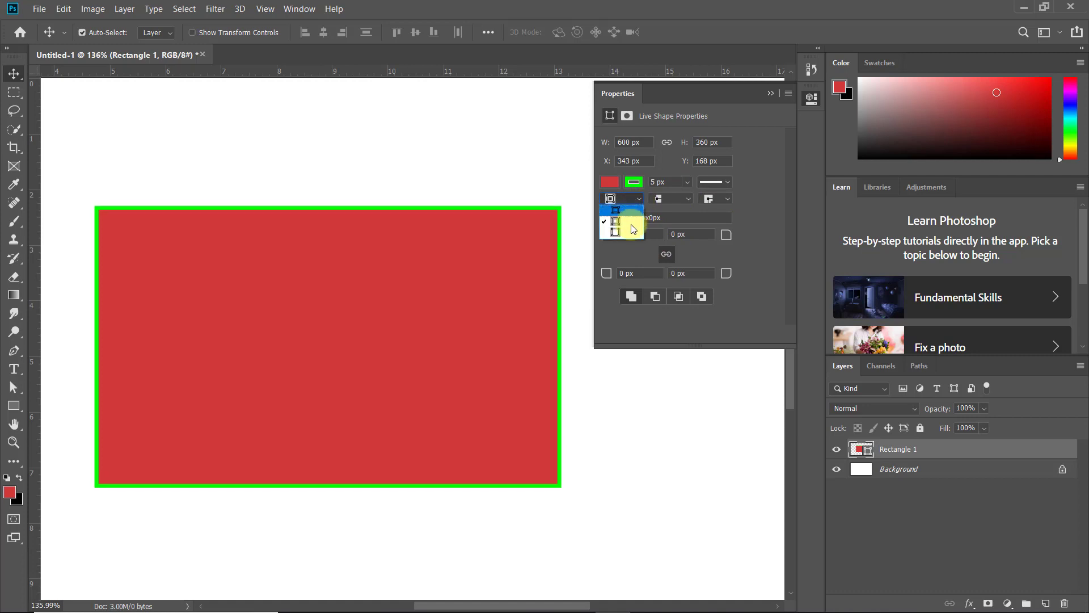
click(628, 235)
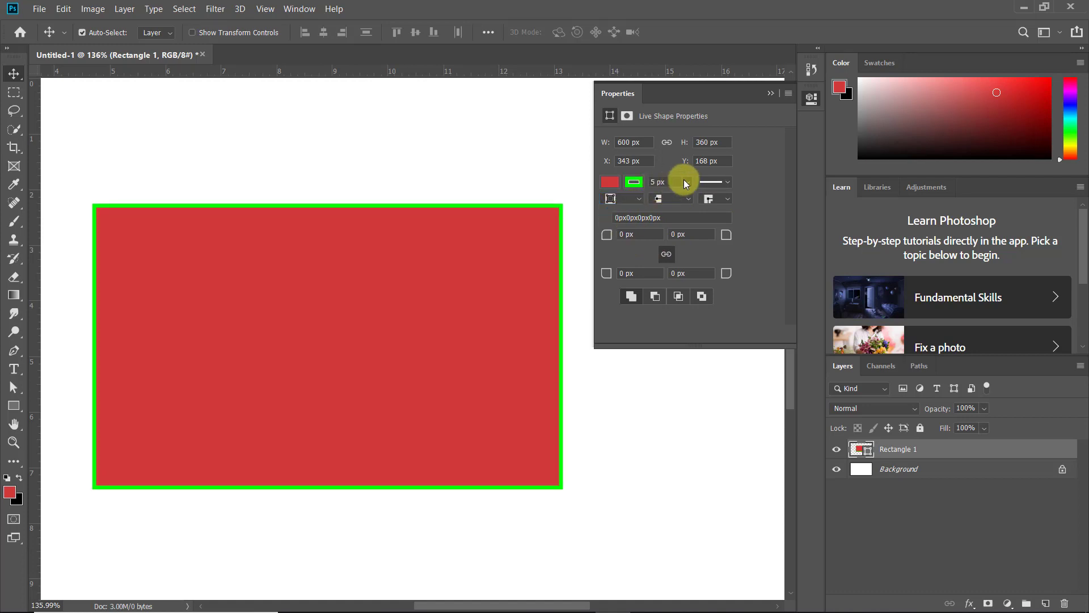
Step: Thicken the green stroke to 24.30 px and align it inside the rectangle's edges
drag(693, 197, 714, 202)
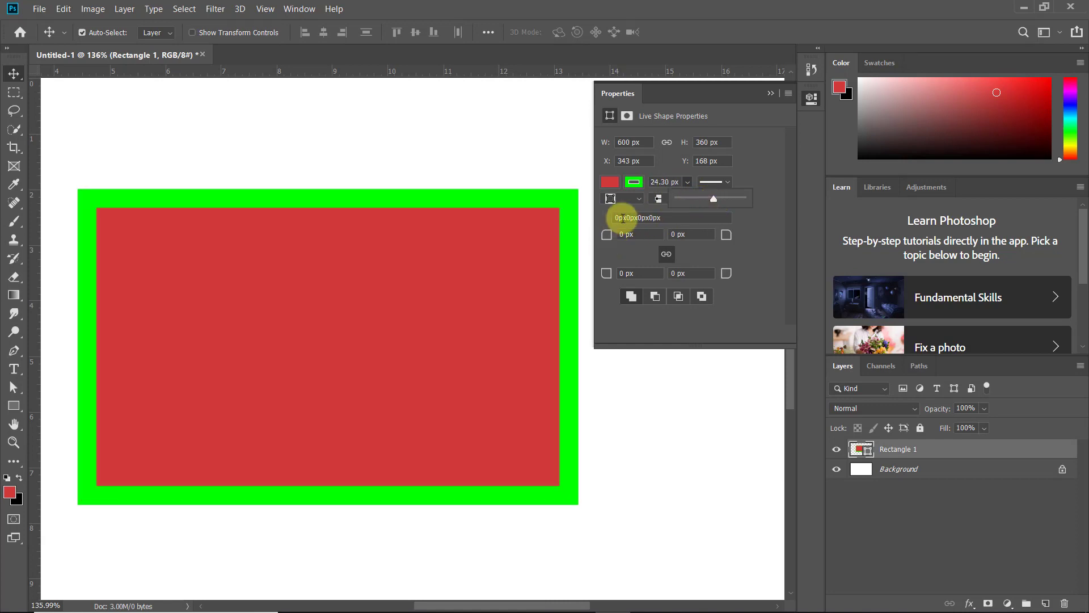
click(639, 200)
click(629, 211)
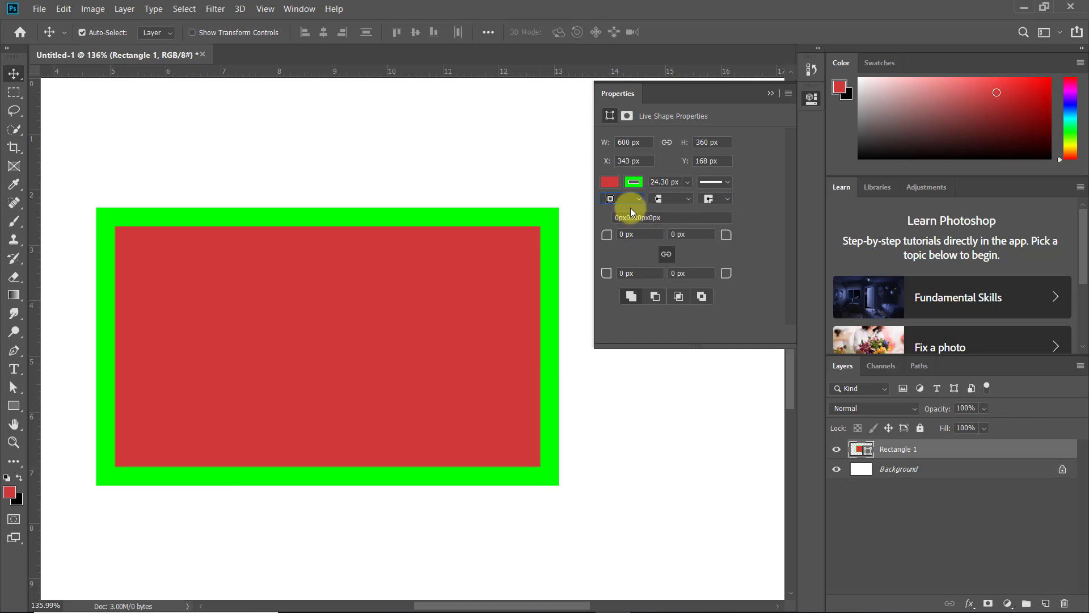
click(636, 200)
click(637, 221)
click(635, 202)
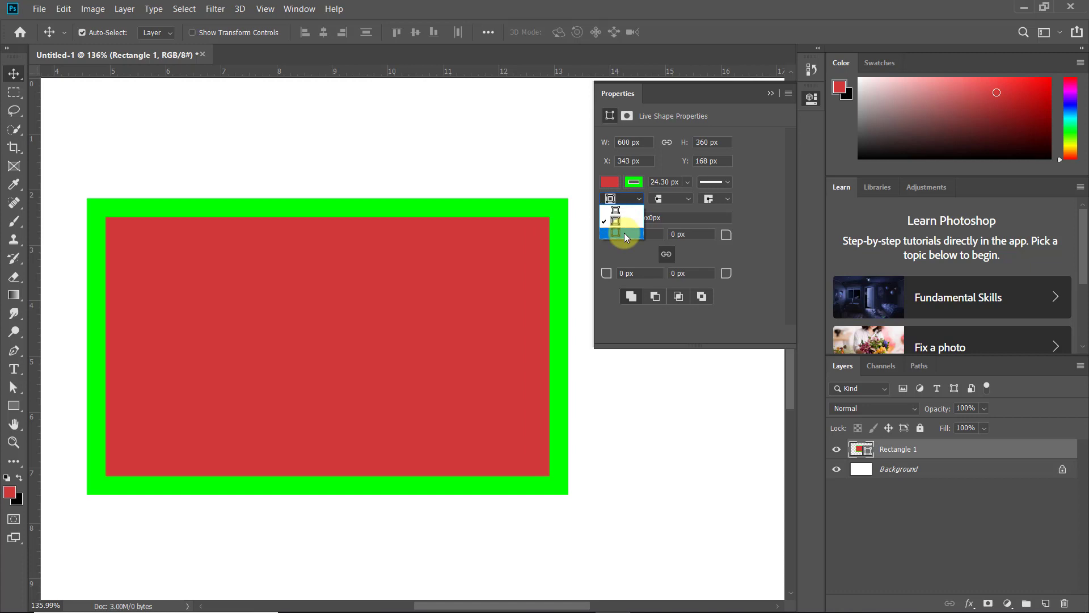
click(624, 233)
click(637, 198)
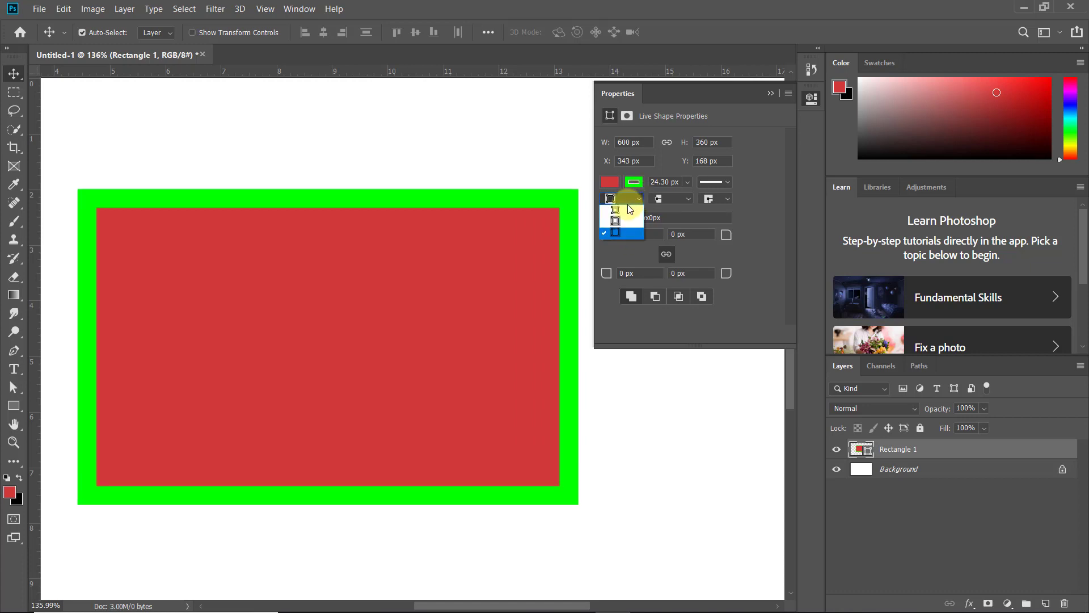
click(625, 211)
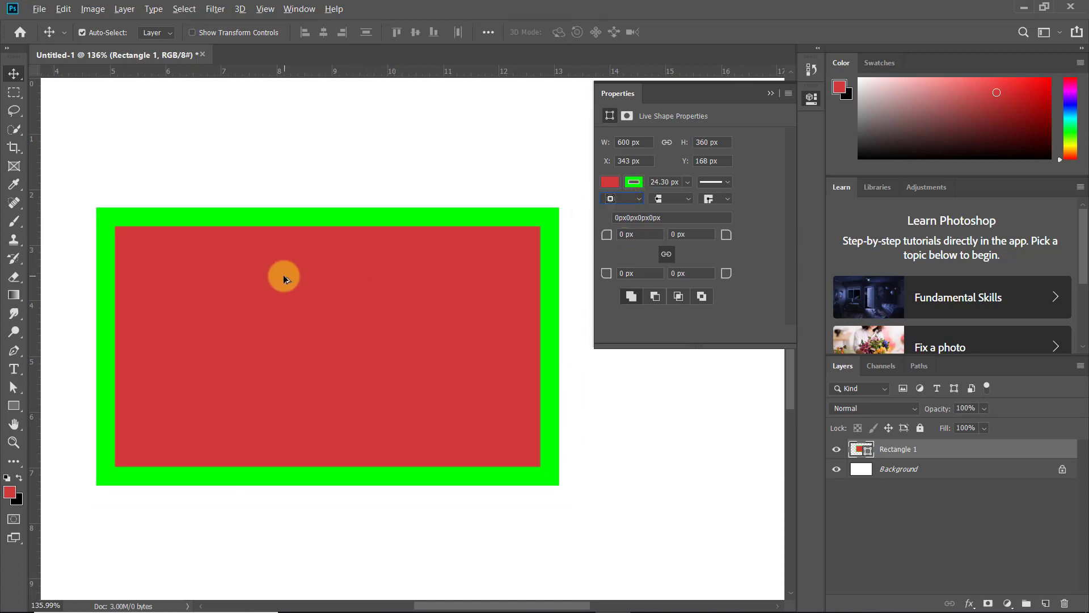
Step: Review the 600 × 360 px size and X 343, Y 168 position, then show the stroke line-style presets
click(626, 161)
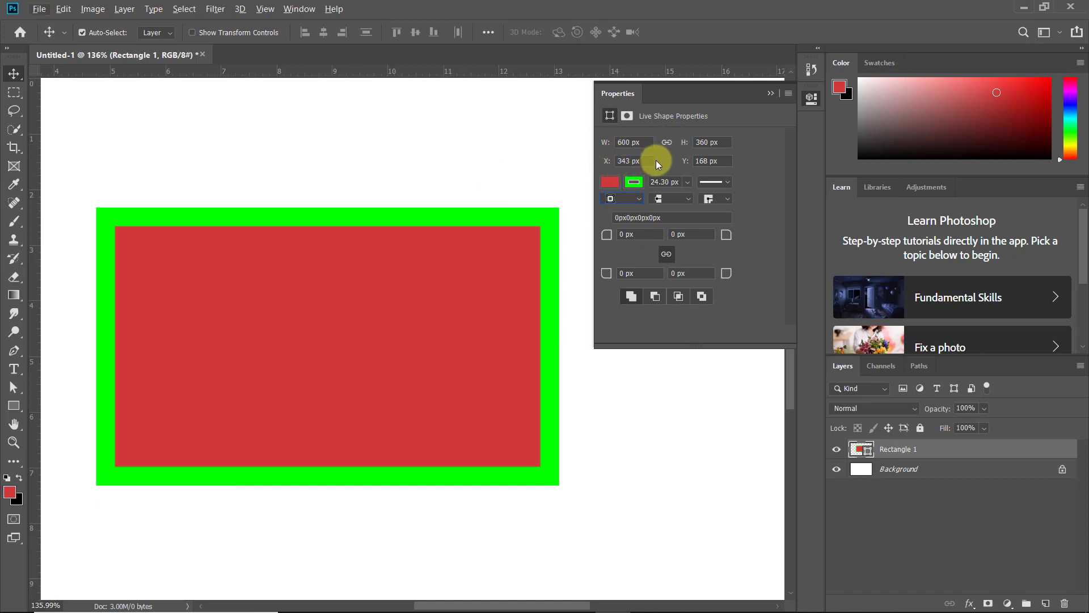
click(628, 142)
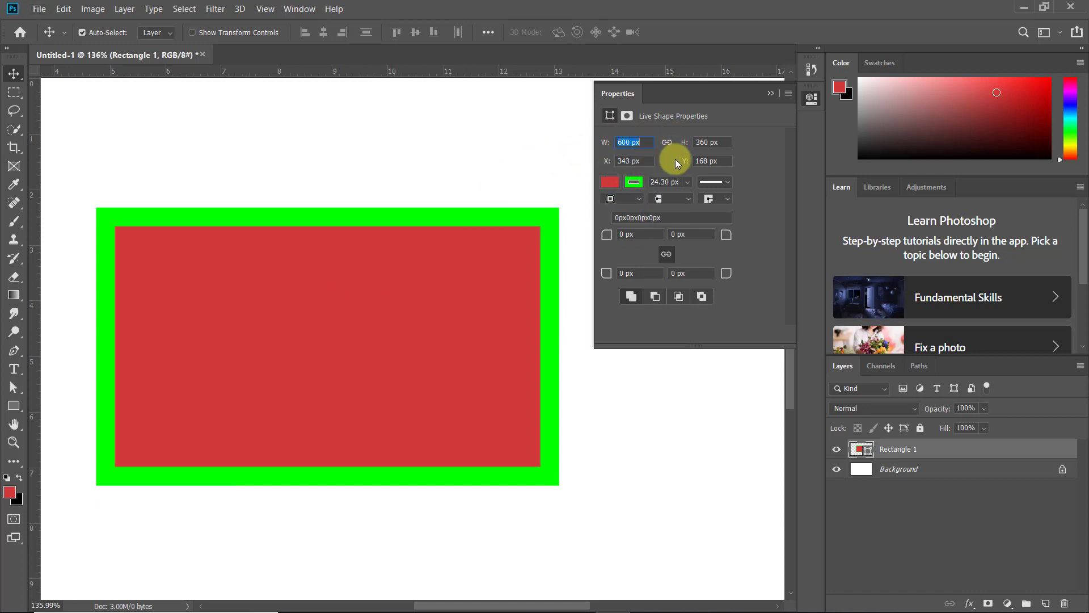
click(710, 141)
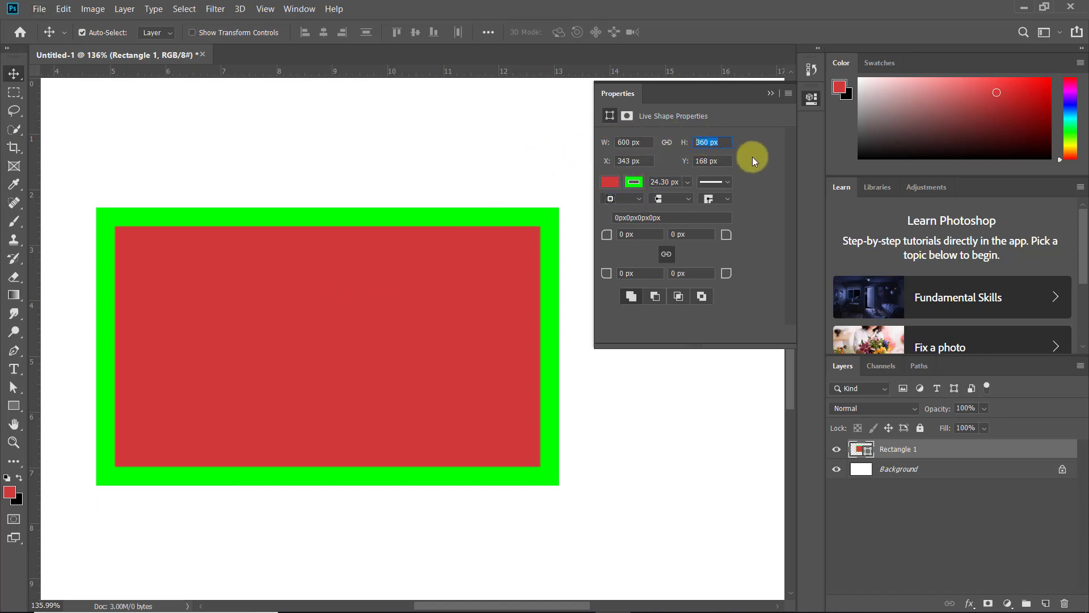
click(725, 161)
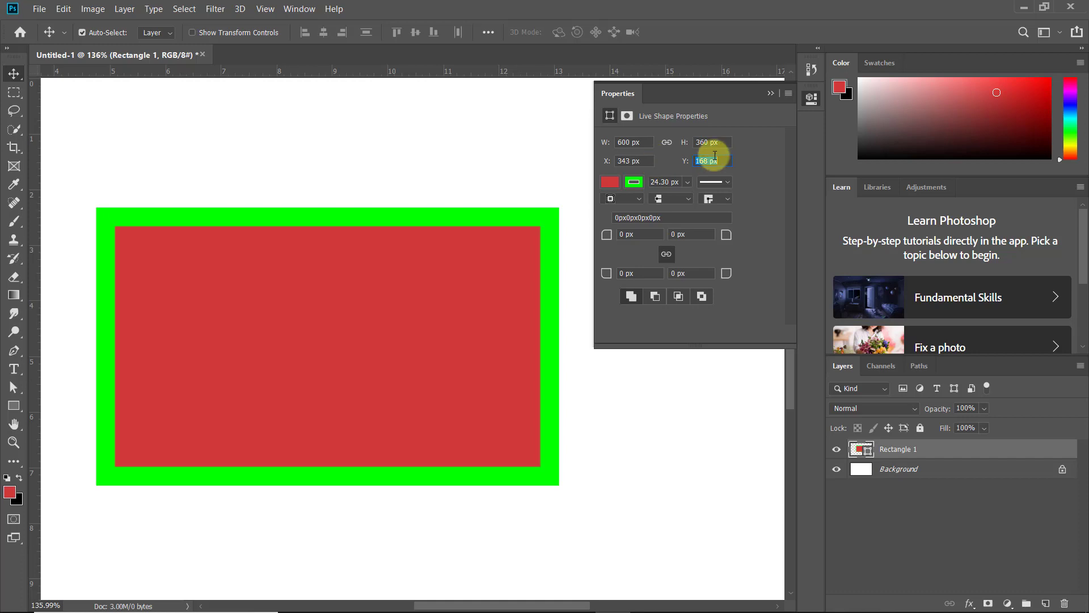
click(717, 182)
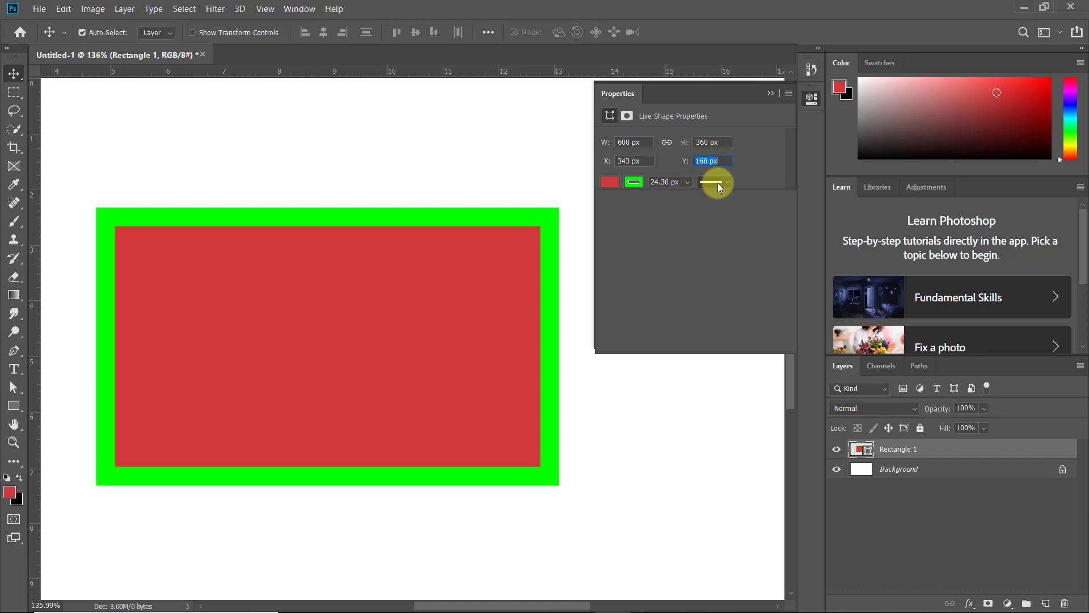
click(681, 250)
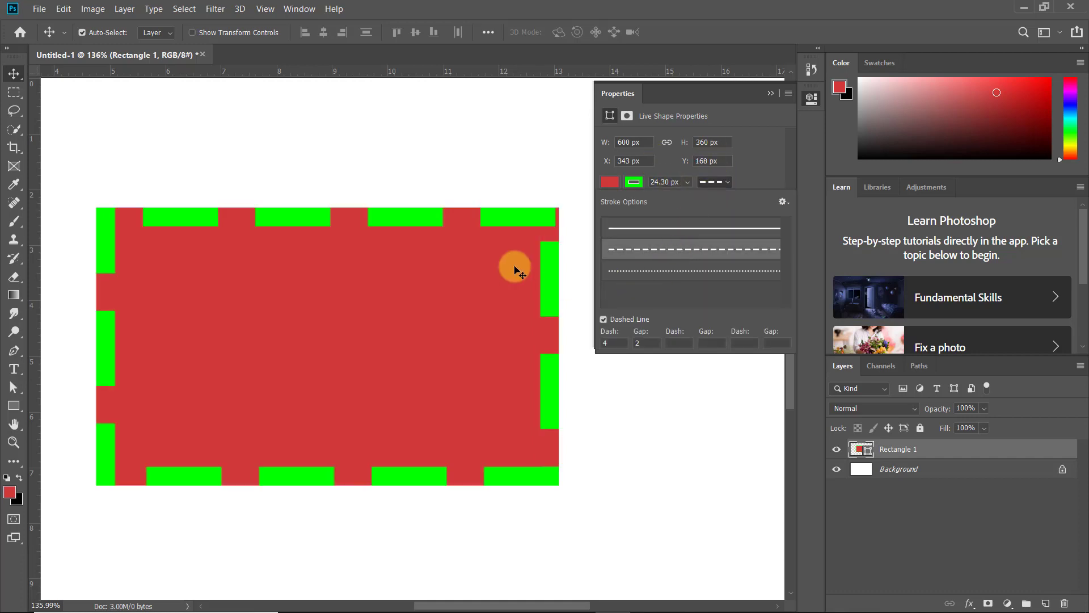
click(698, 272)
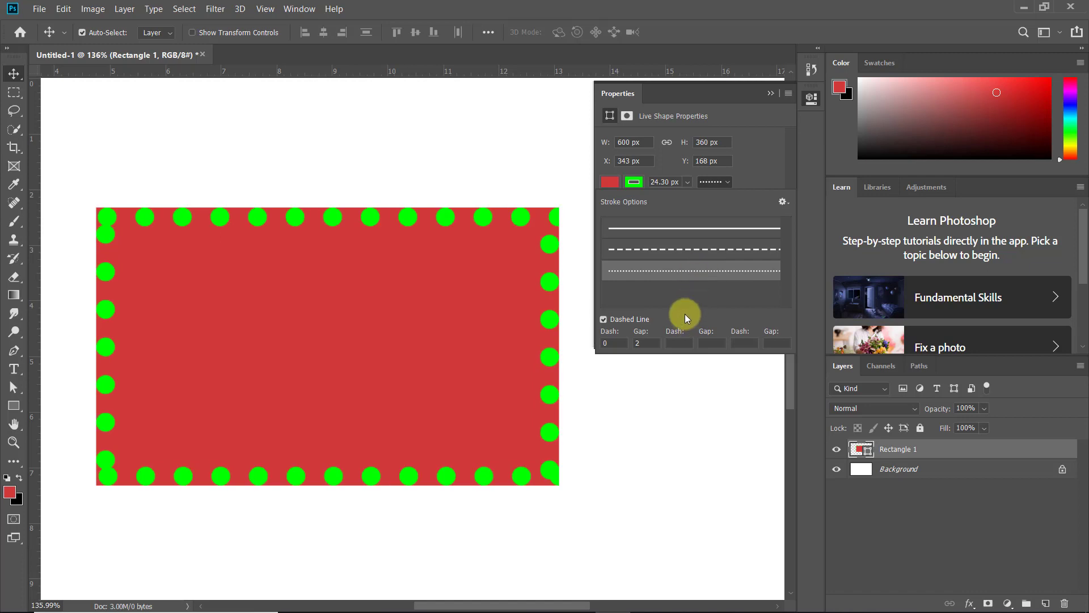
scroll(695, 246, down, 2)
scroll(696, 247, up, 3)
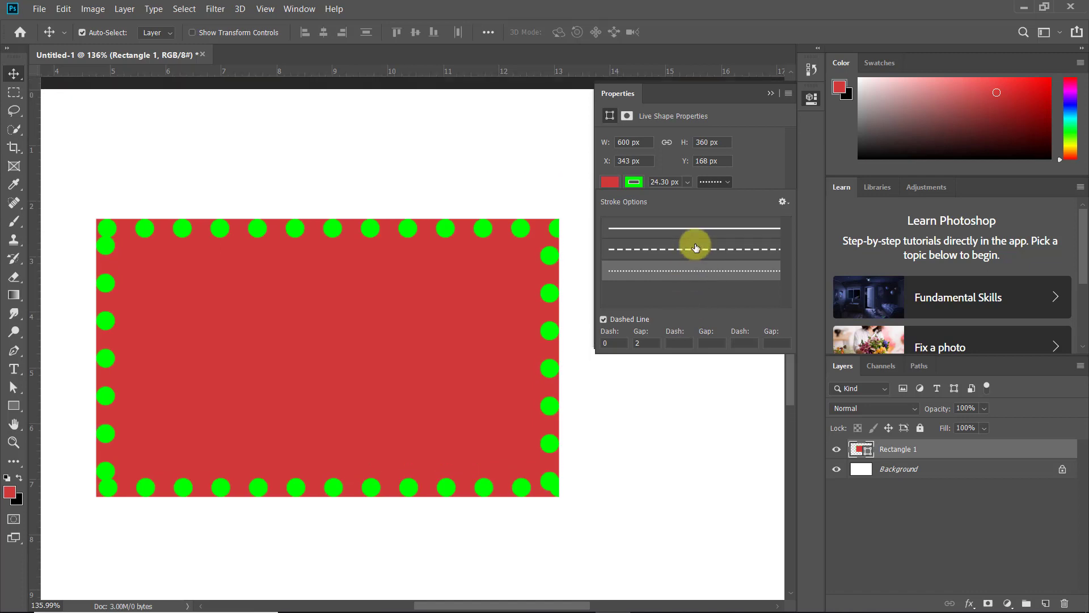
click(696, 247)
click(697, 228)
click(768, 185)
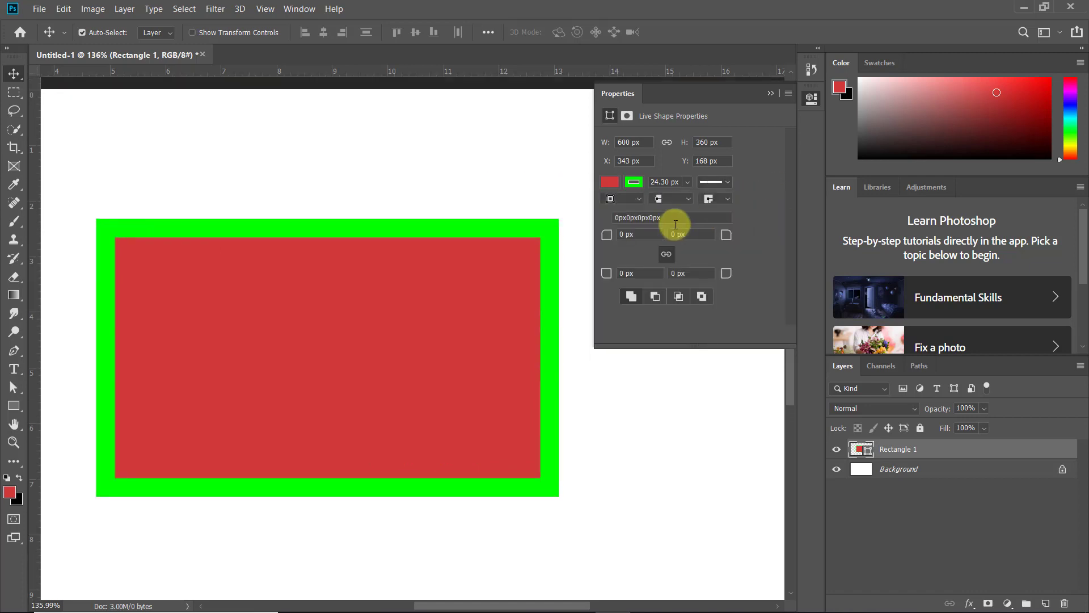
click(688, 198)
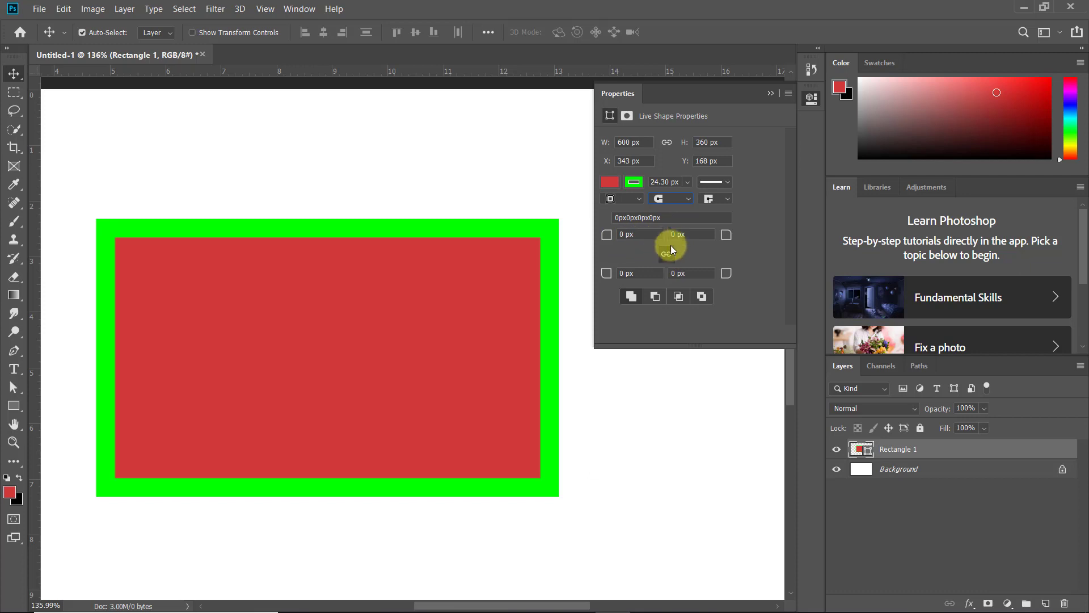
double_click(679, 233)
drag(606, 237, 678, 237)
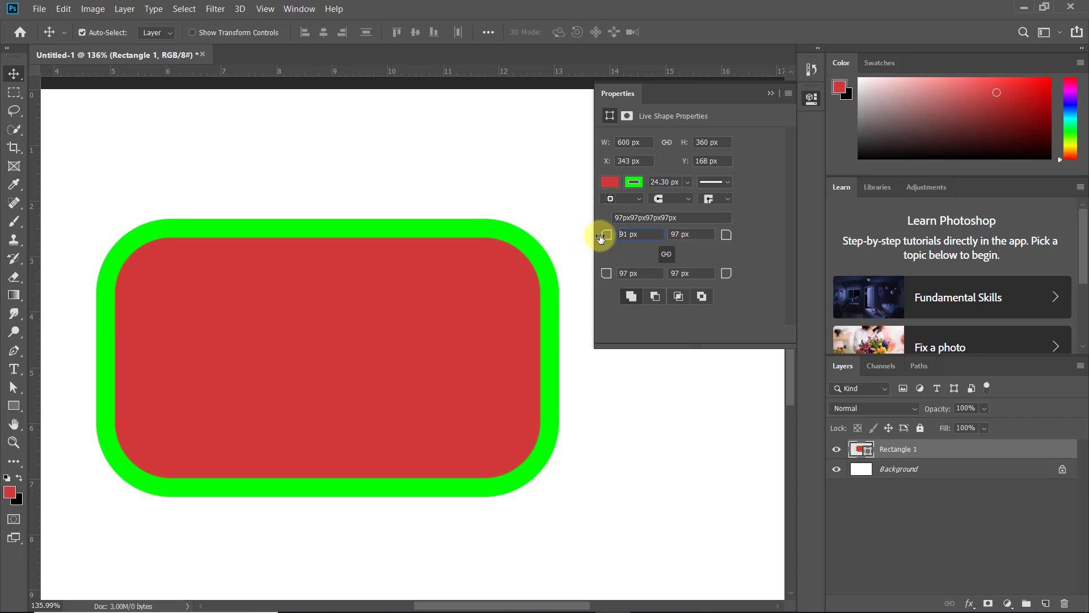
drag(605, 237, 593, 240)
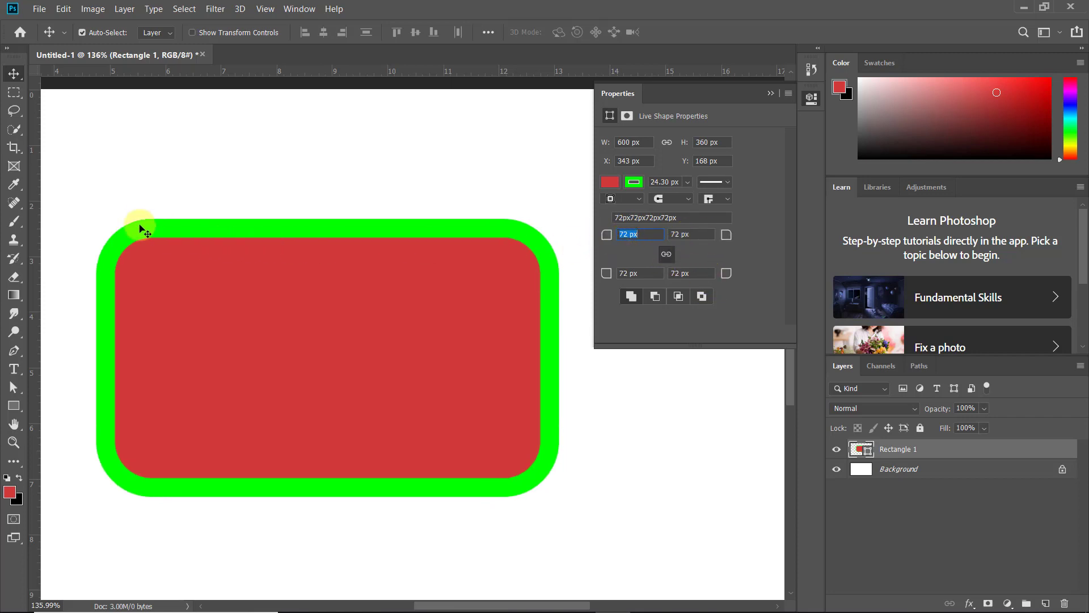
click(703, 275)
text(0)
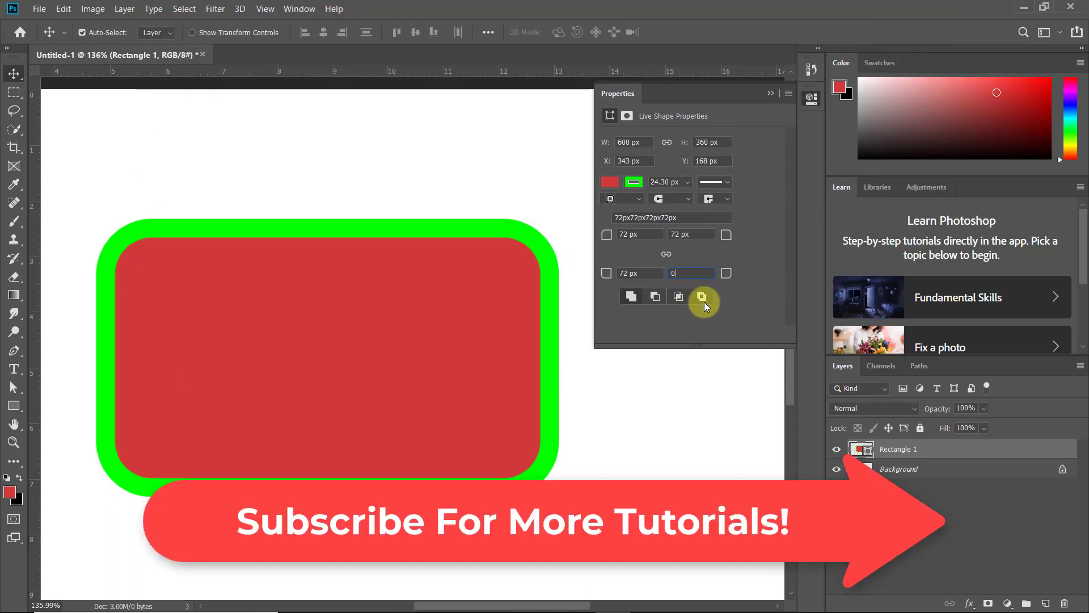
click(684, 234)
text(0)
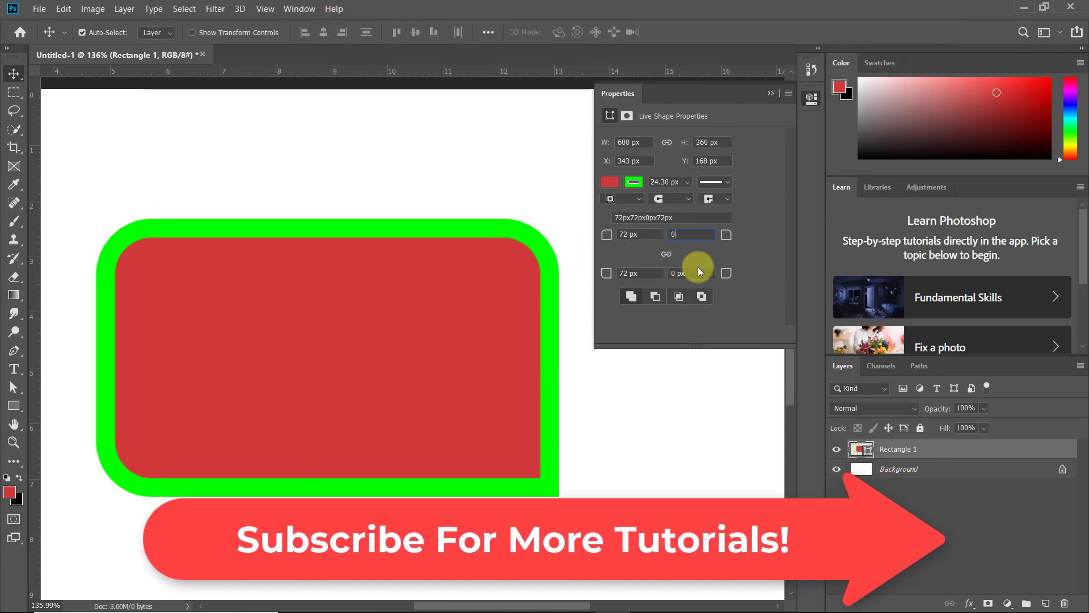
key(Tab)
text(0)
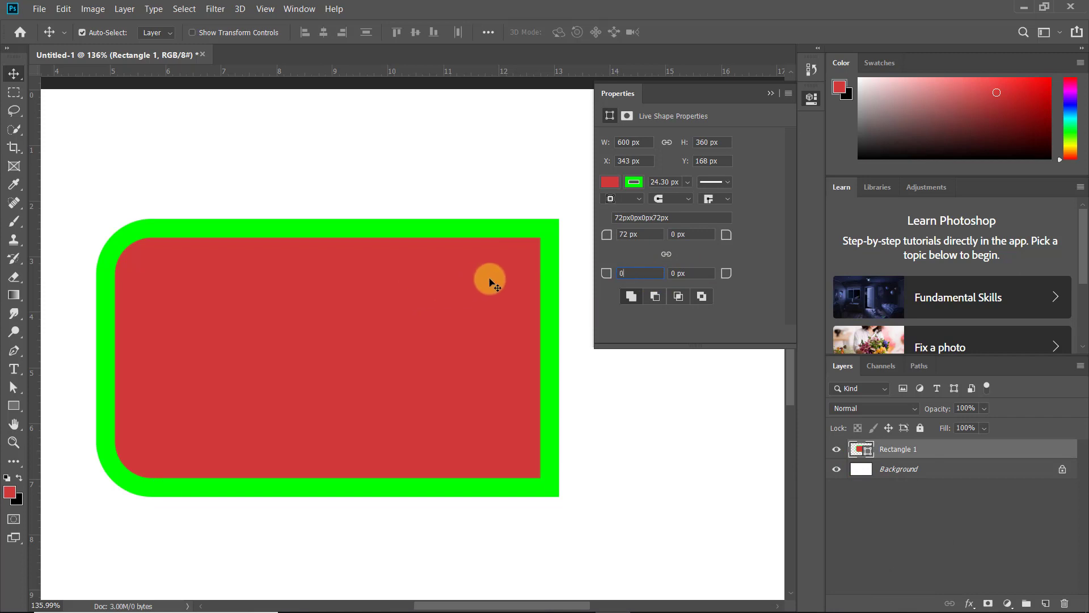
key(Return)
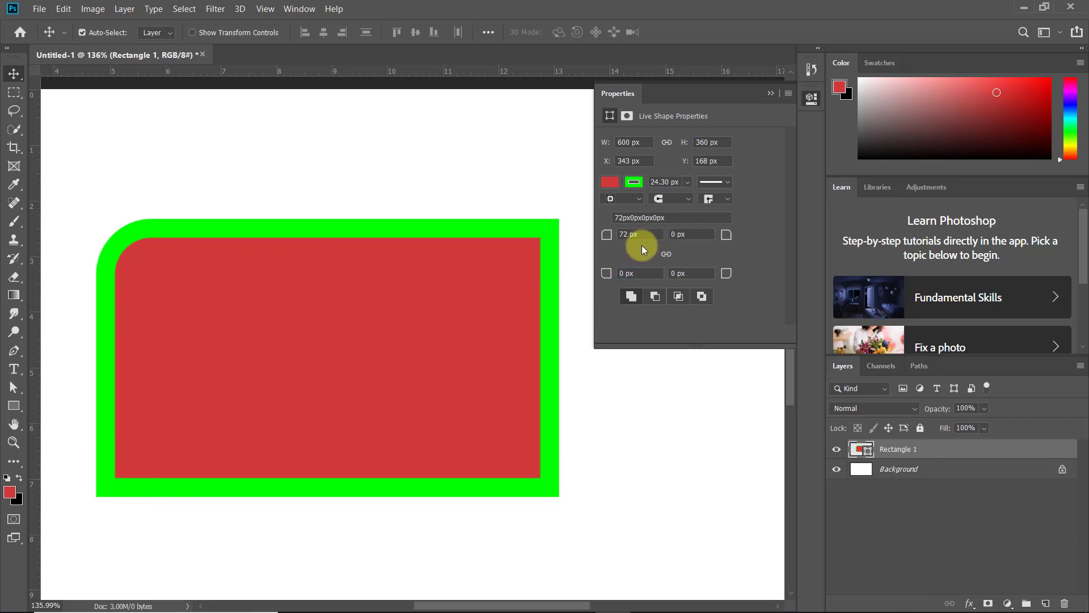
click(632, 241)
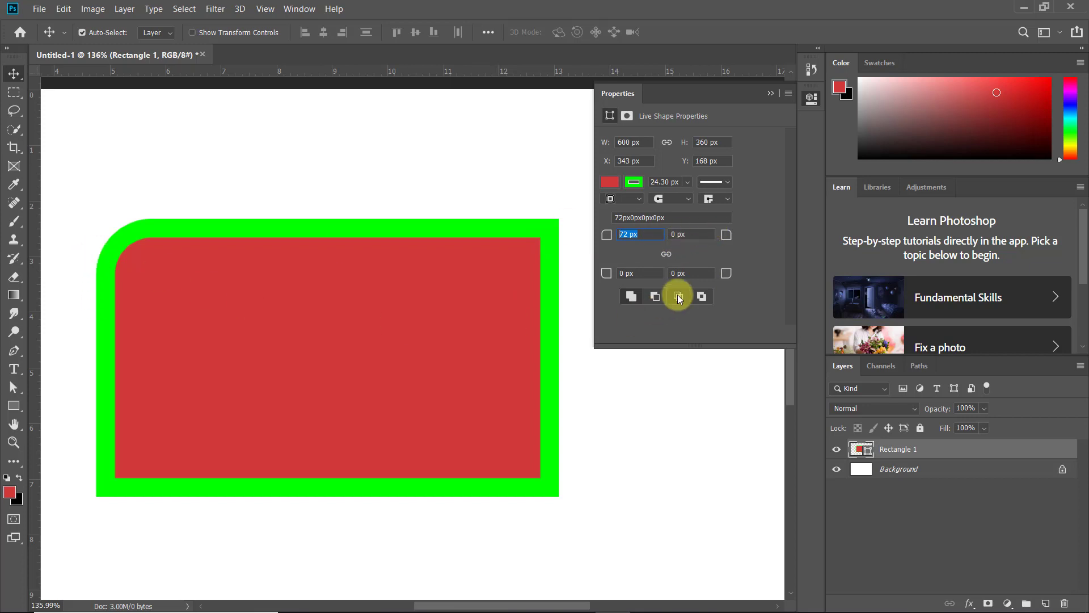
text(0)
key(Return)
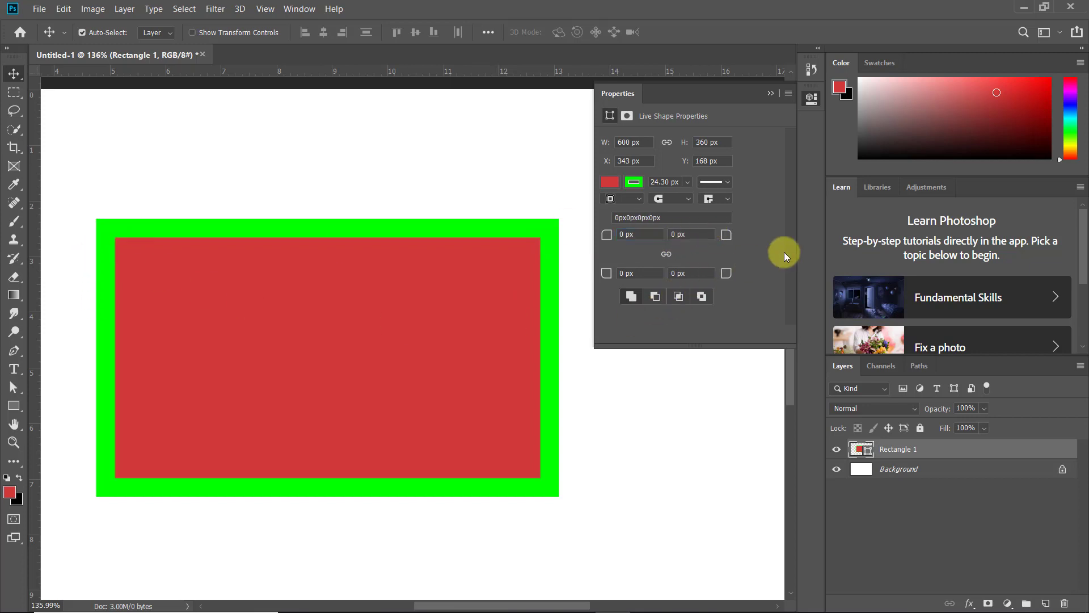
click(722, 198)
click(722, 222)
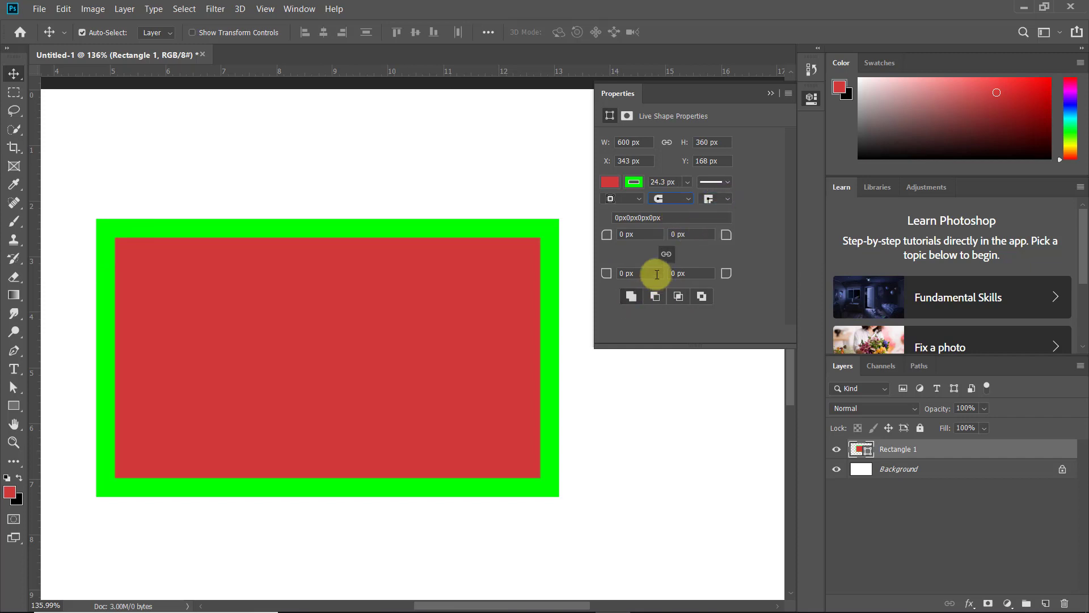
click(638, 234)
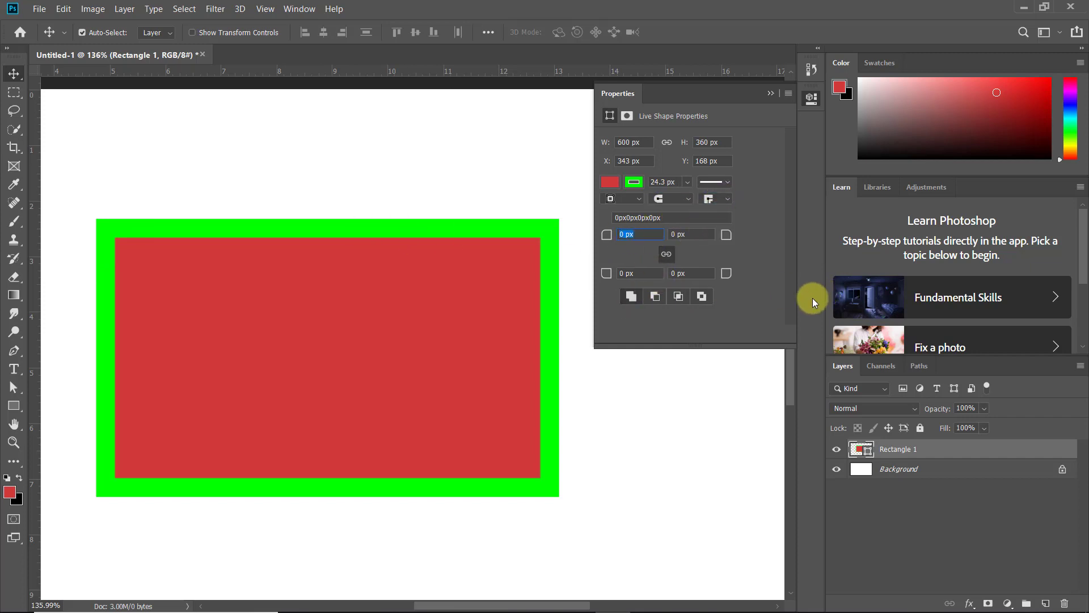
click(672, 406)
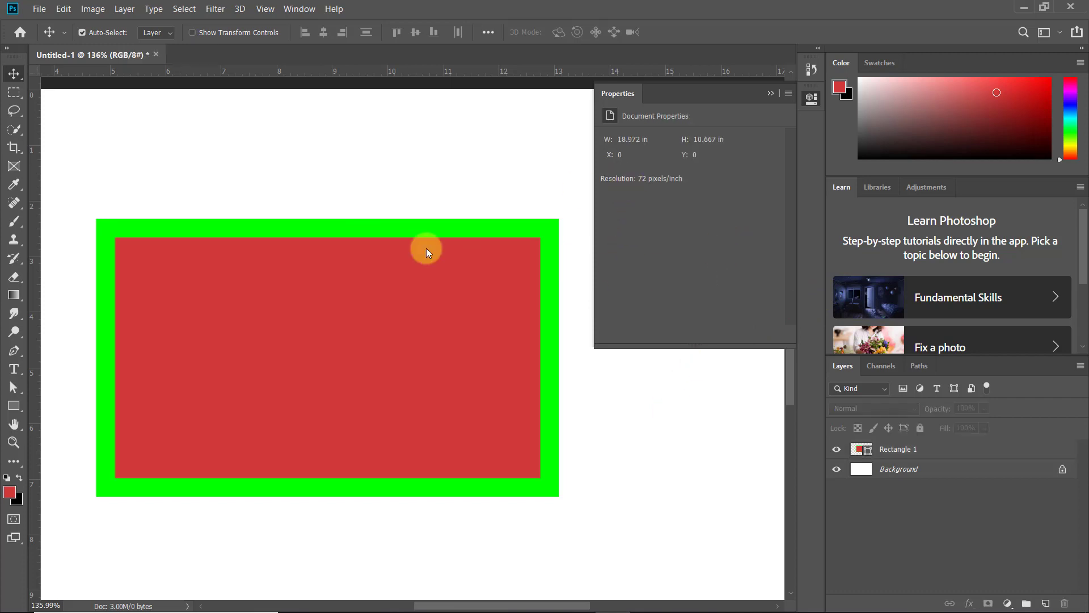
click(420, 298)
scroll(545, 316, down, 10)
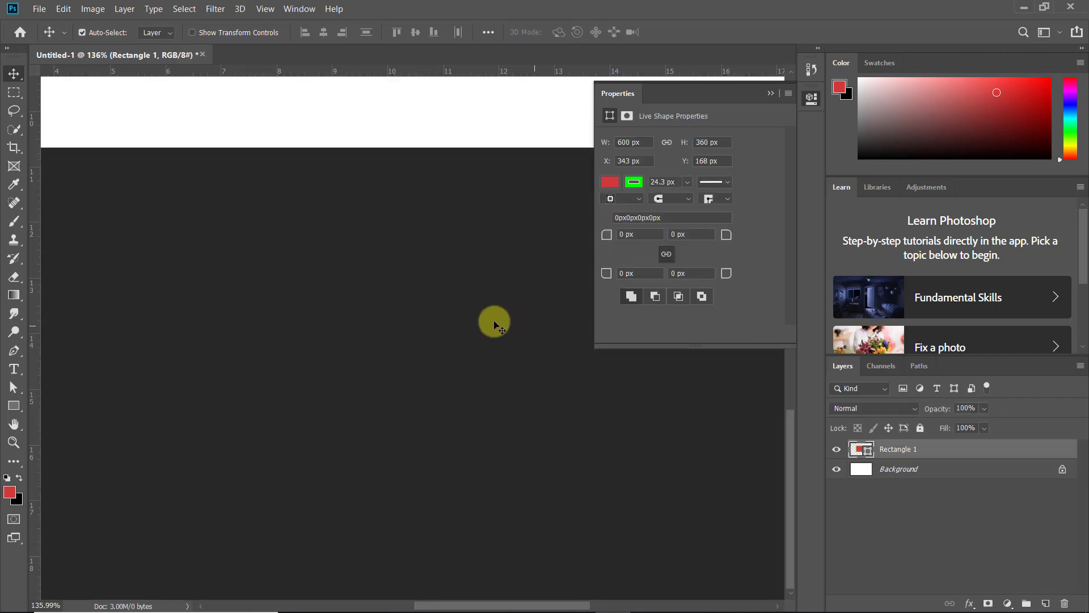
key(ctrl)
key(ctrl+0)
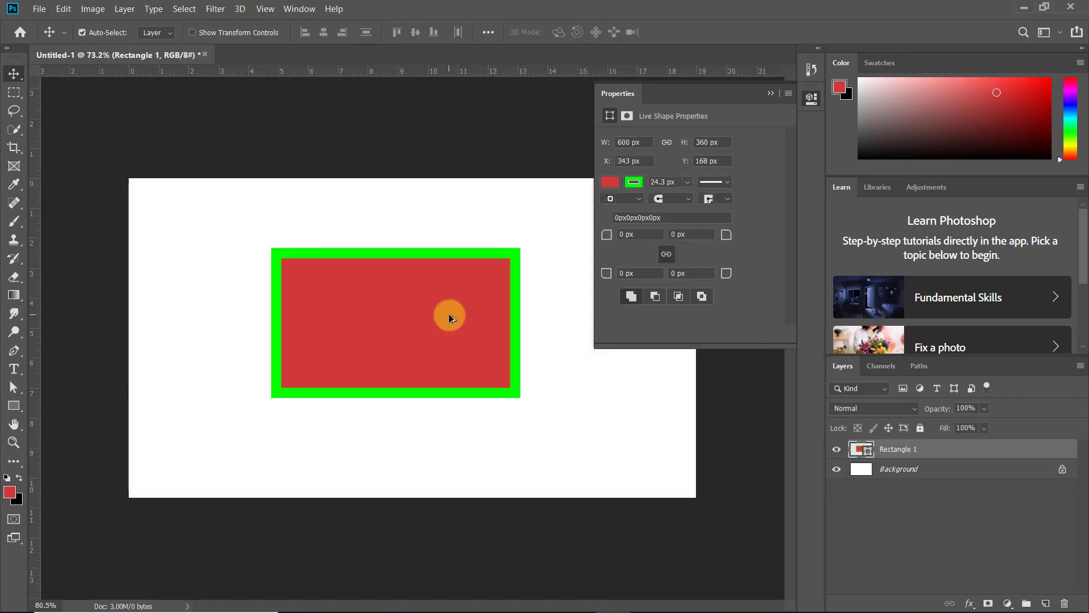
scroll(450, 314, up, 1)
key(ctrl)
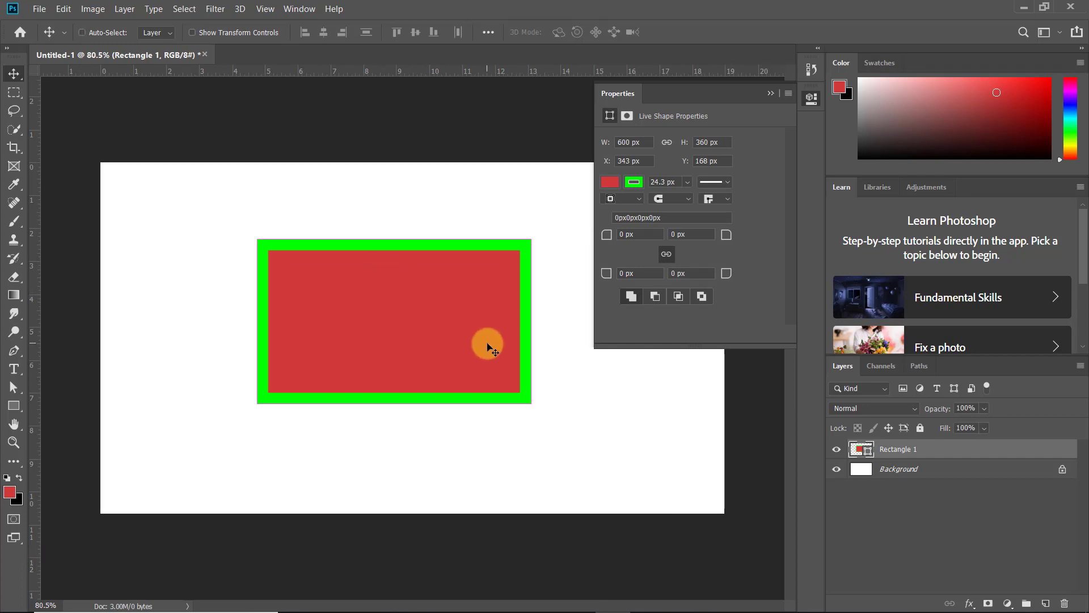
click(13, 405)
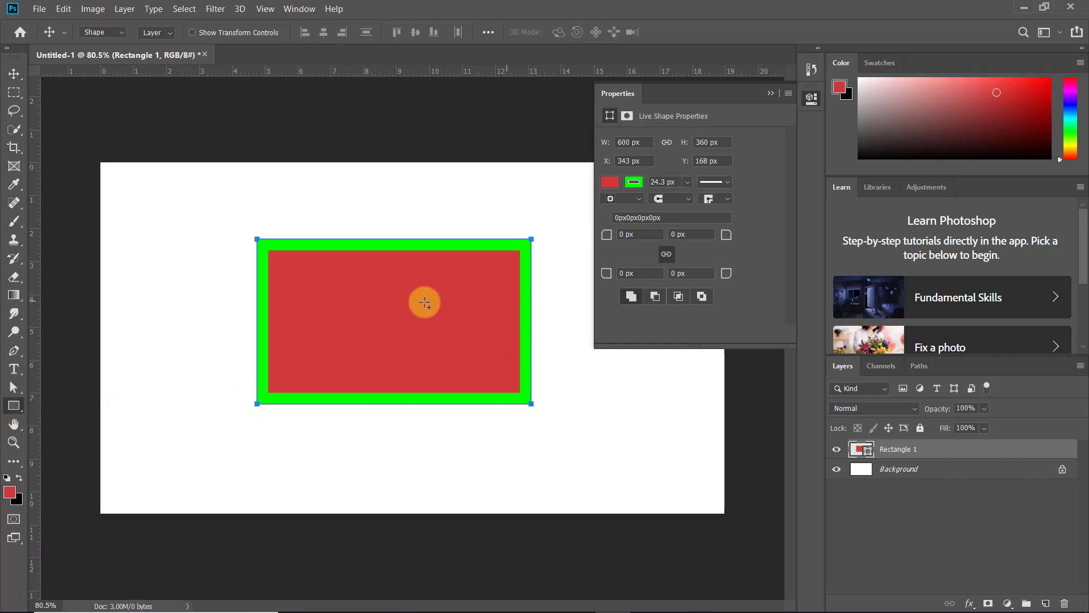
drag(425, 303, 588, 455)
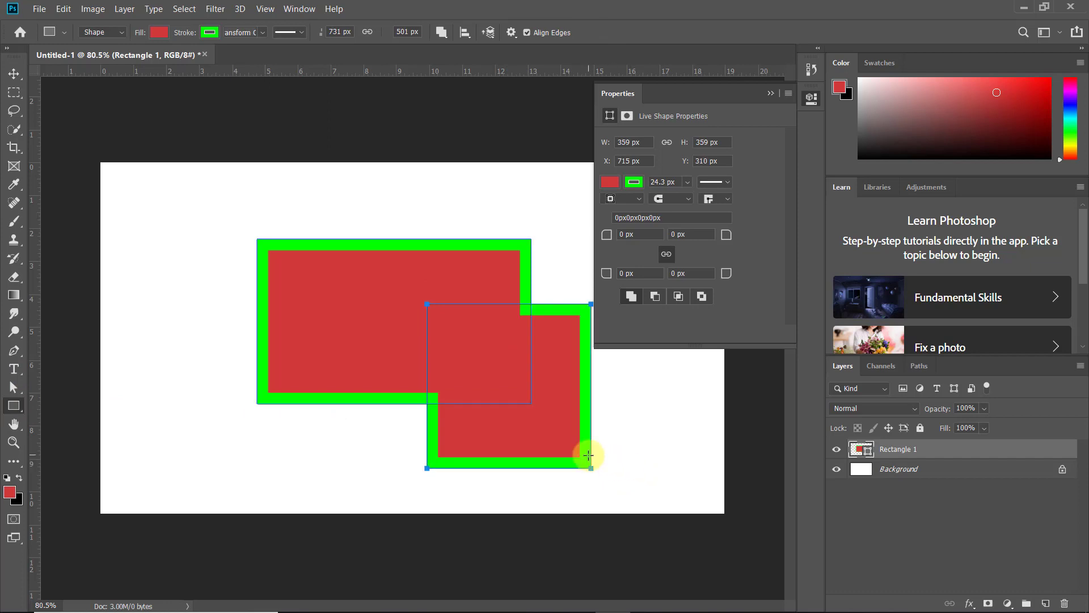
drag(168, 355, 331, 472)
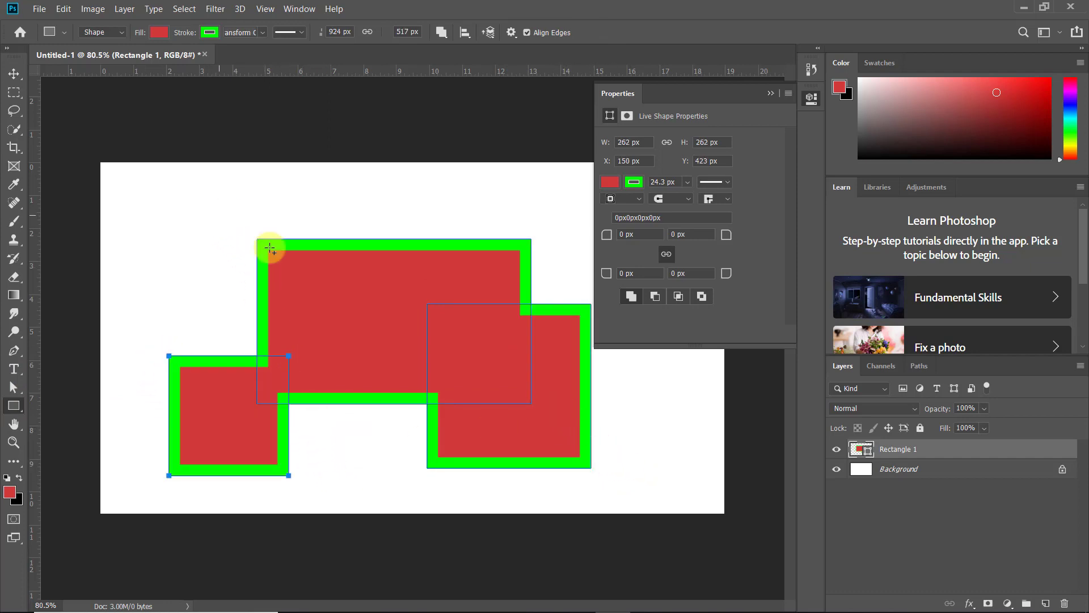
drag(219, 215, 282, 277)
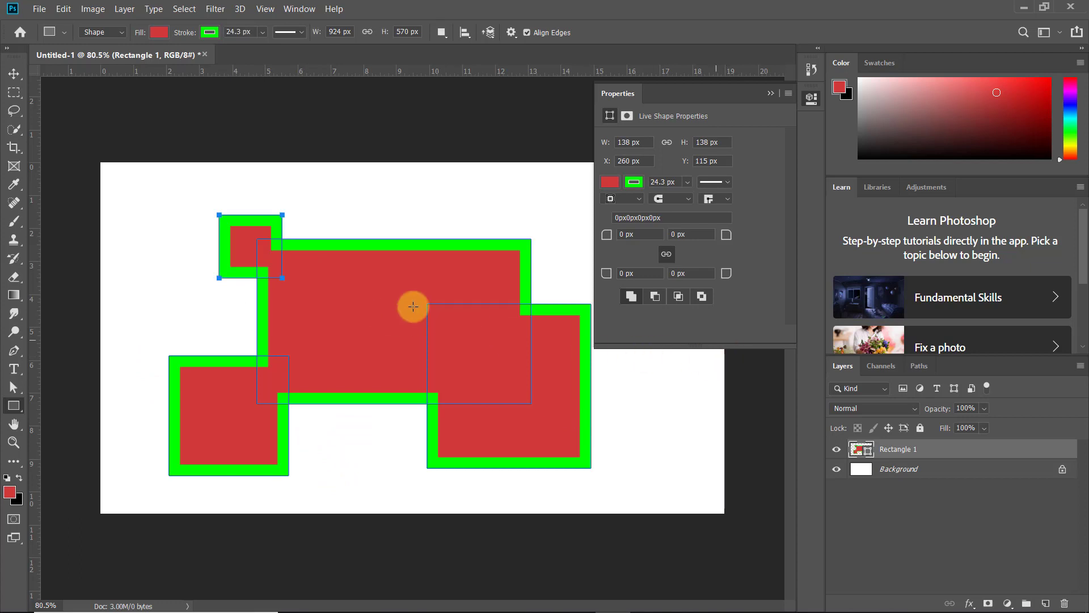
click(655, 297)
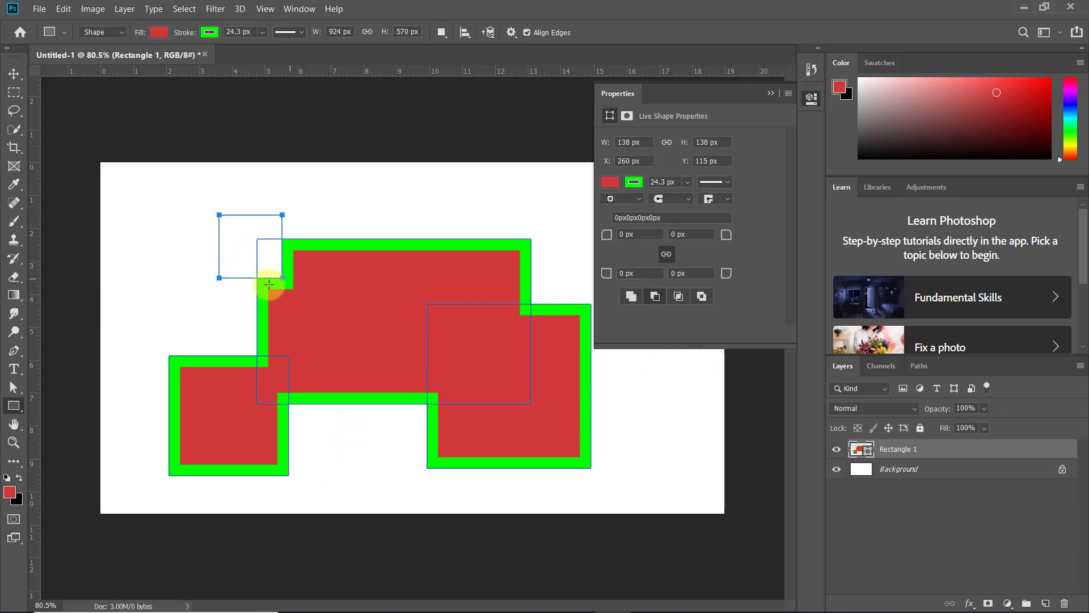
click(676, 297)
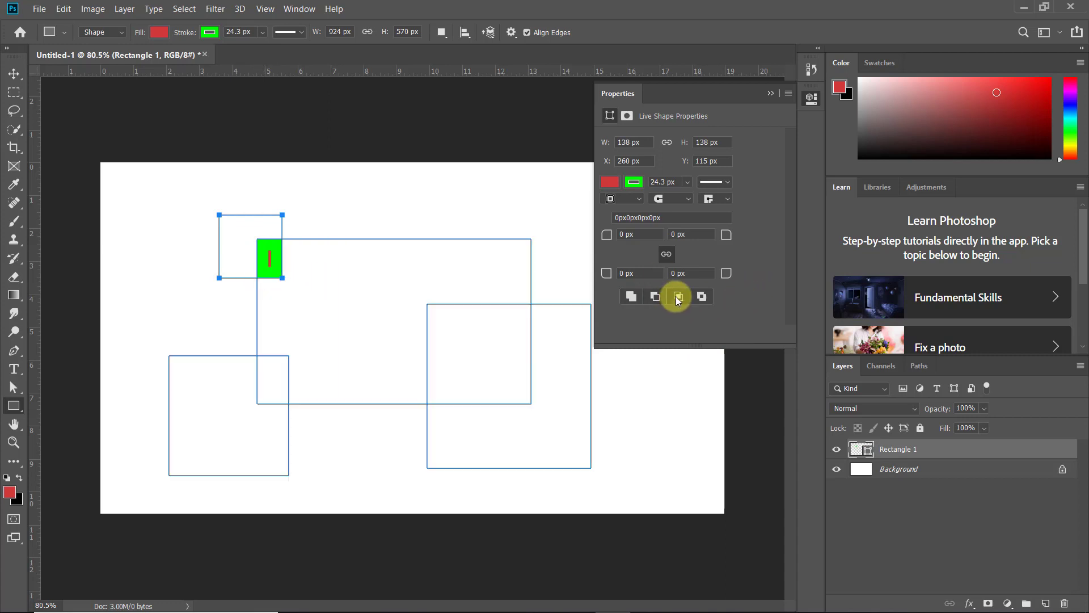
click(679, 300)
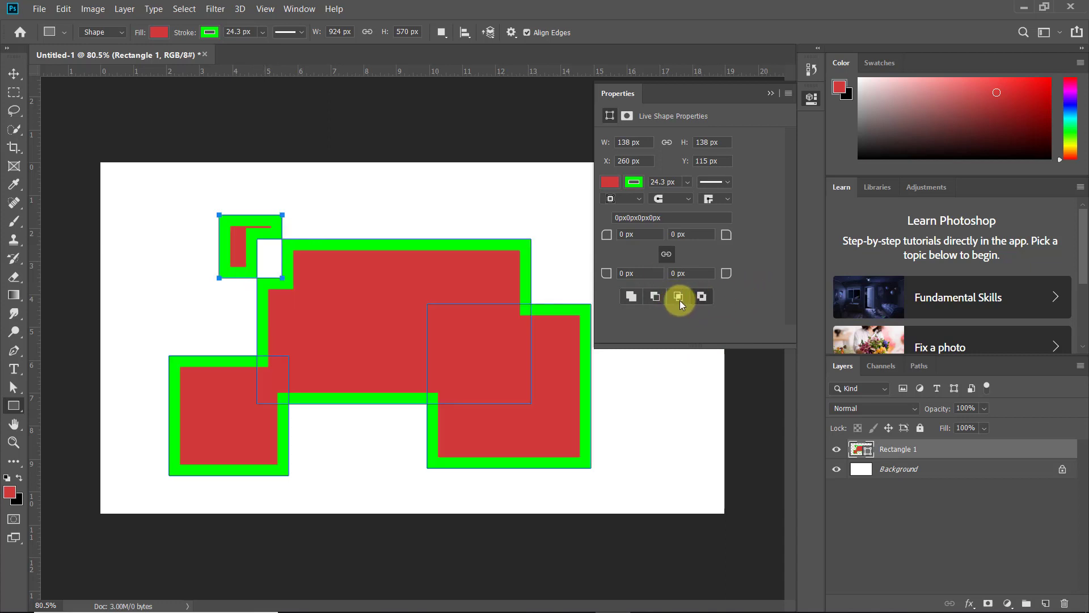
click(655, 296)
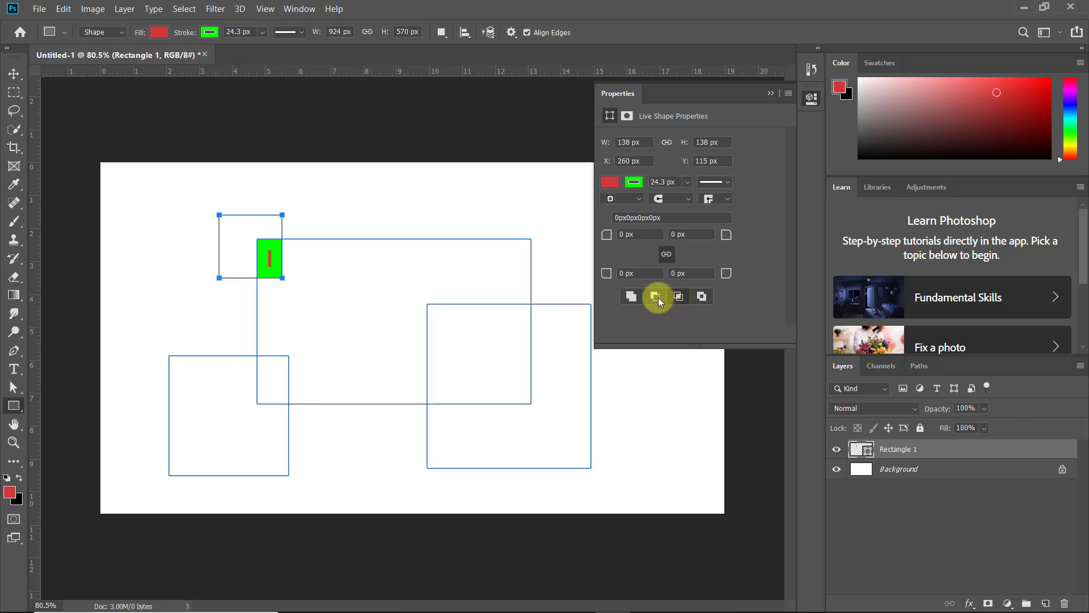
click(635, 298)
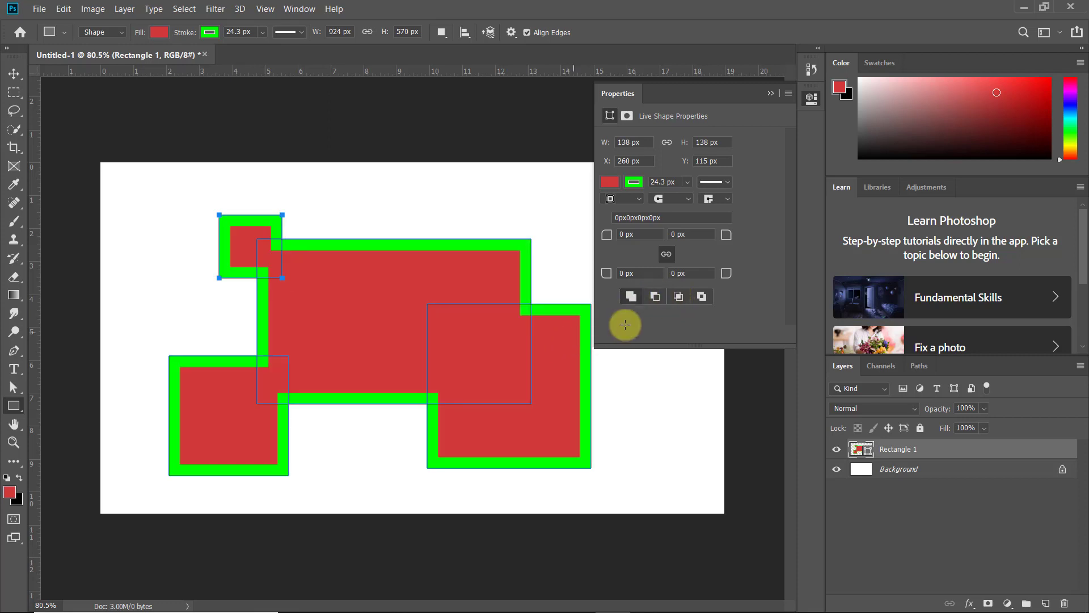
click(533, 351)
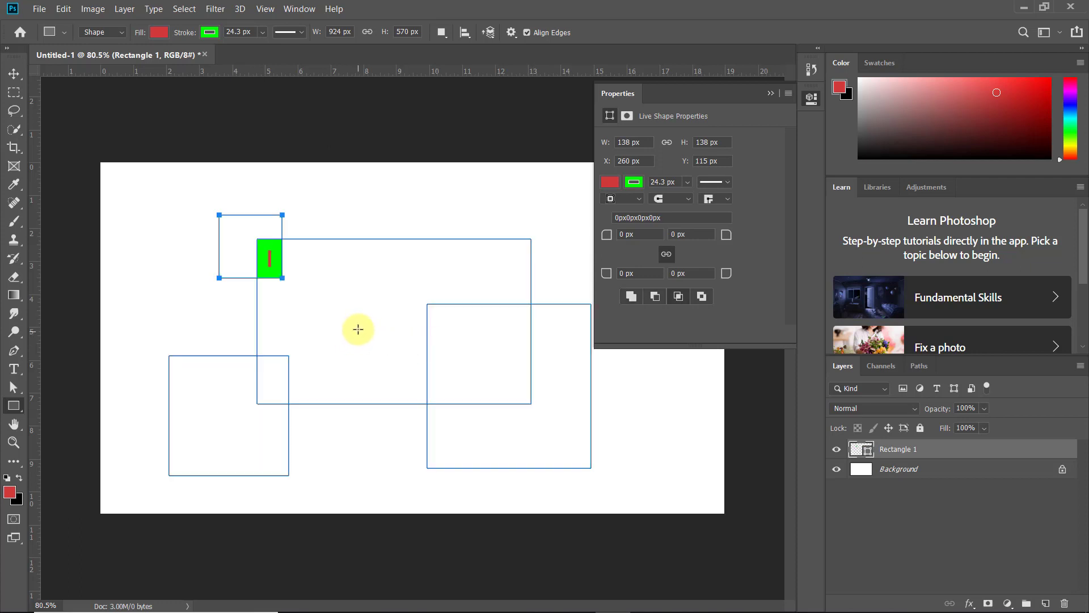
click(13, 74)
click(232, 219)
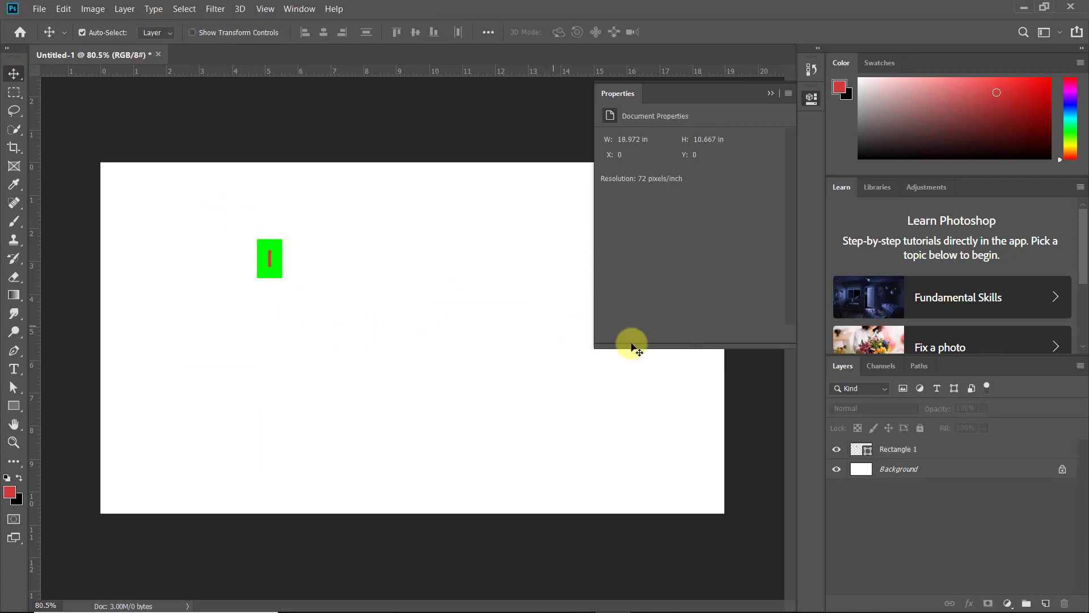
key(ctrl+z)
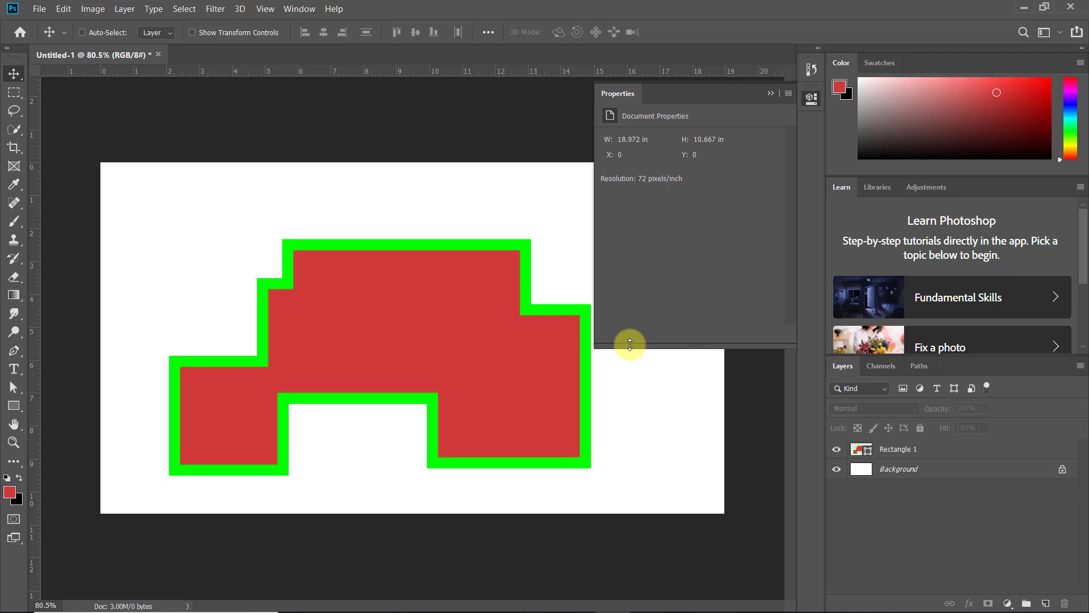
key(ctrl+z)
ctrl+click(477, 300)
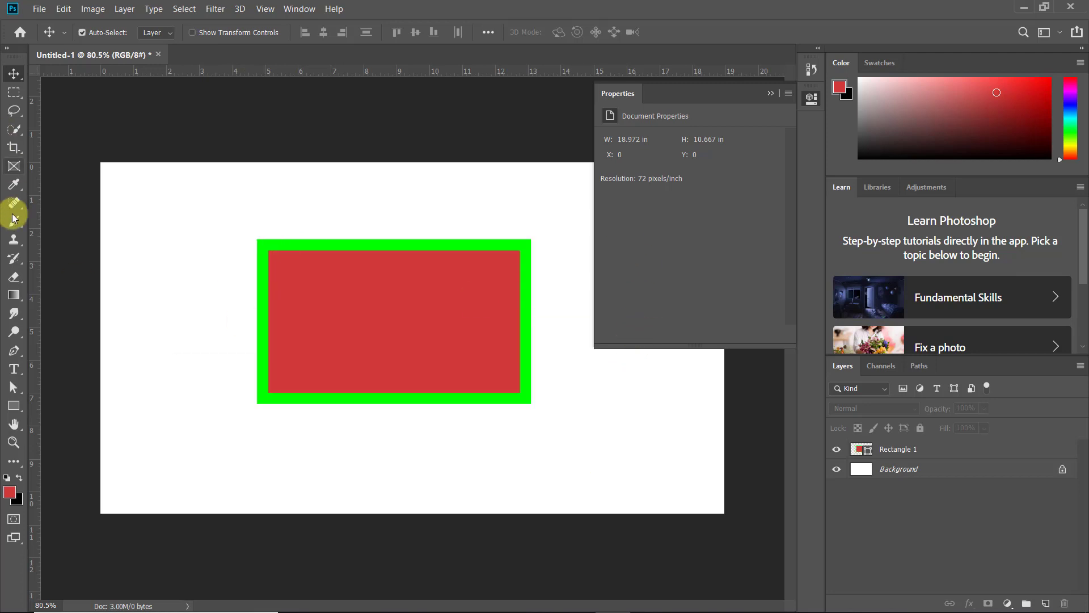
Step: Add a square overlapping the rectangle's lower-left corner to the Rectangle 1 shape
click(14, 92)
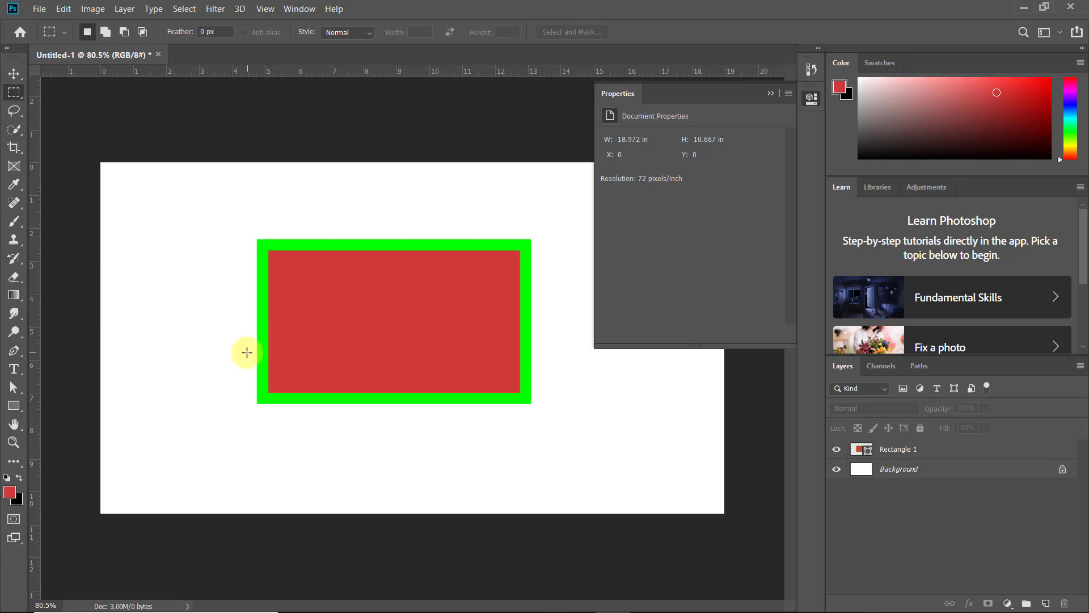
drag(201, 339, 348, 446)
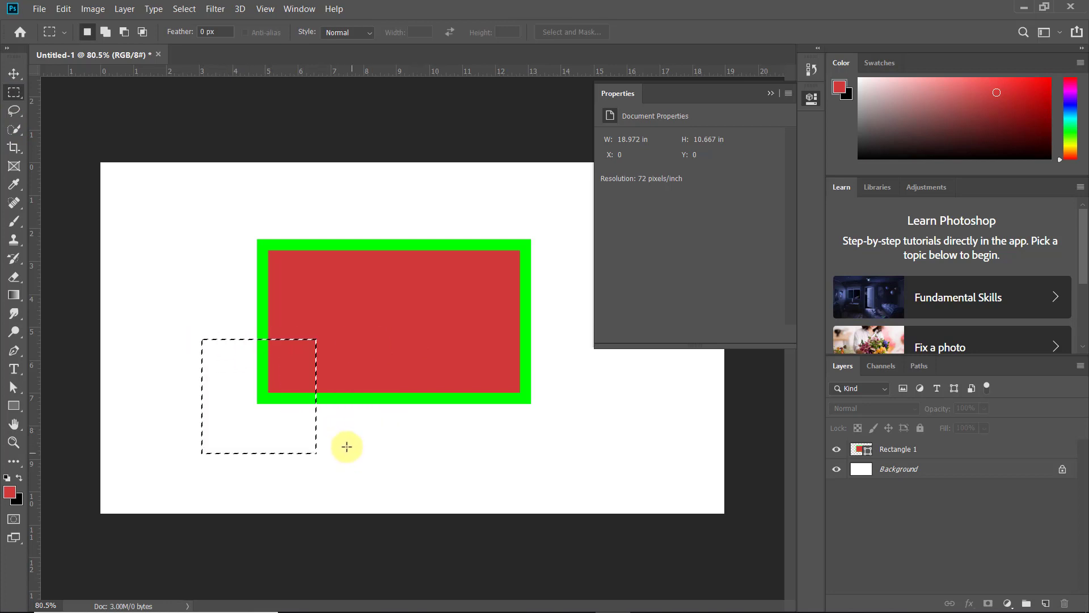
click(13, 73)
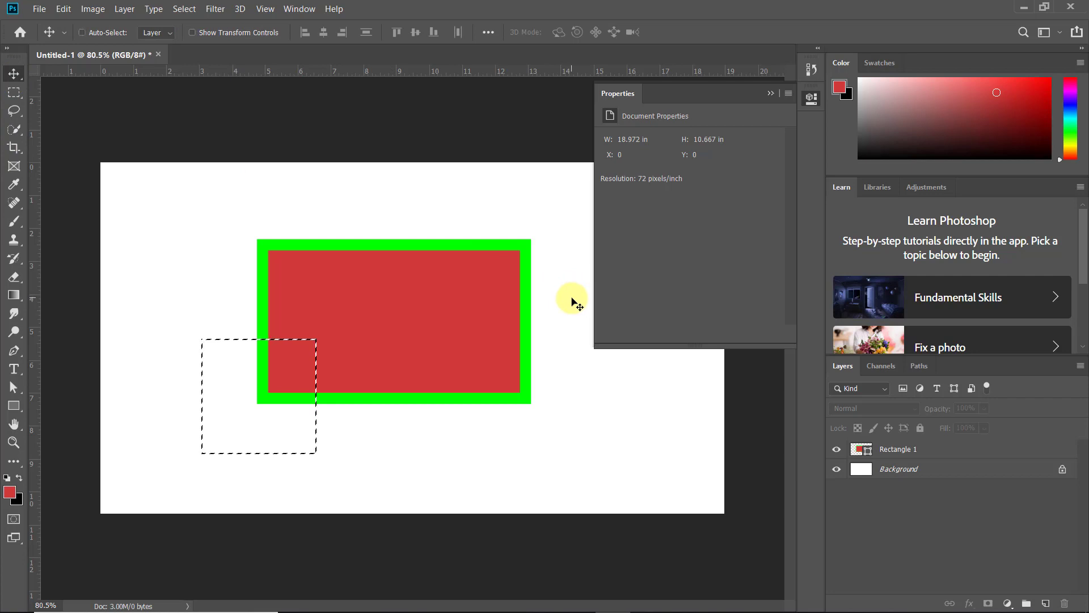
click(370, 285)
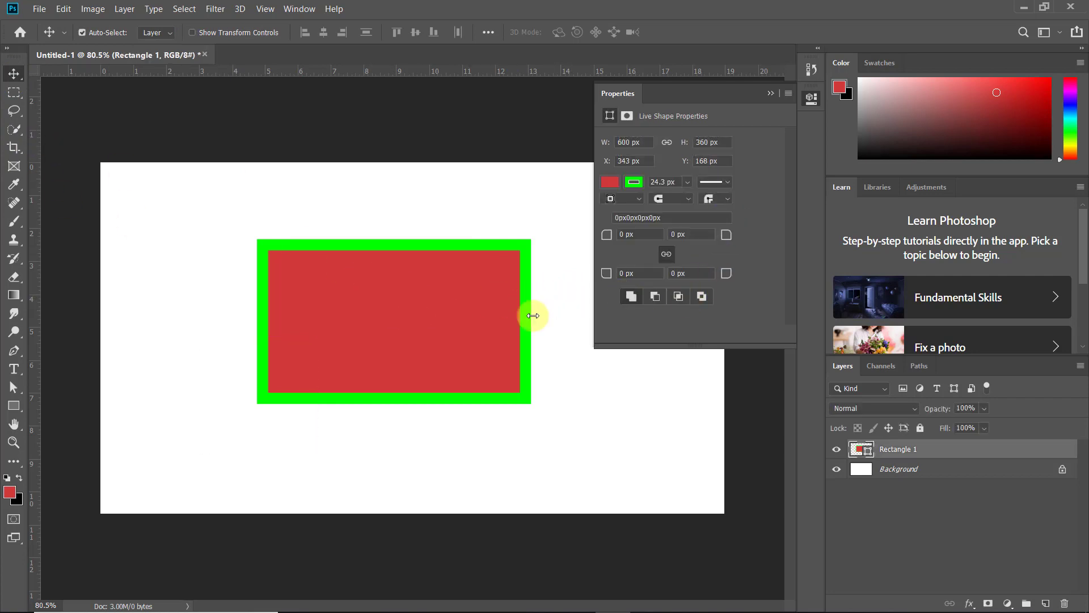
click(15, 405)
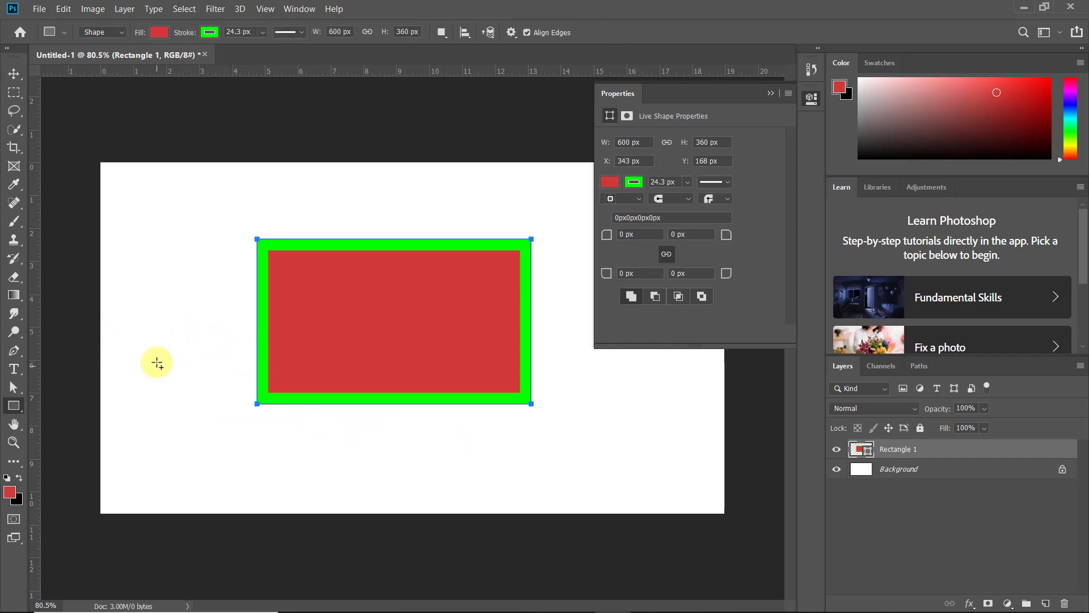
drag(164, 356, 367, 479)
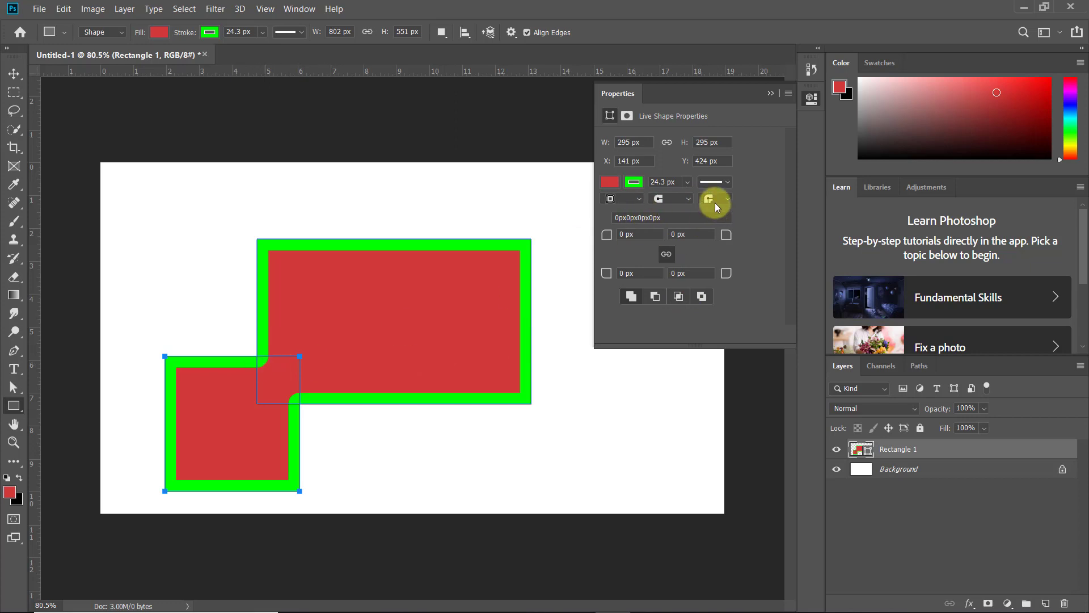
Step: Try miter, bevel and round stroke corners and a round stroke cap
click(674, 216)
click(710, 199)
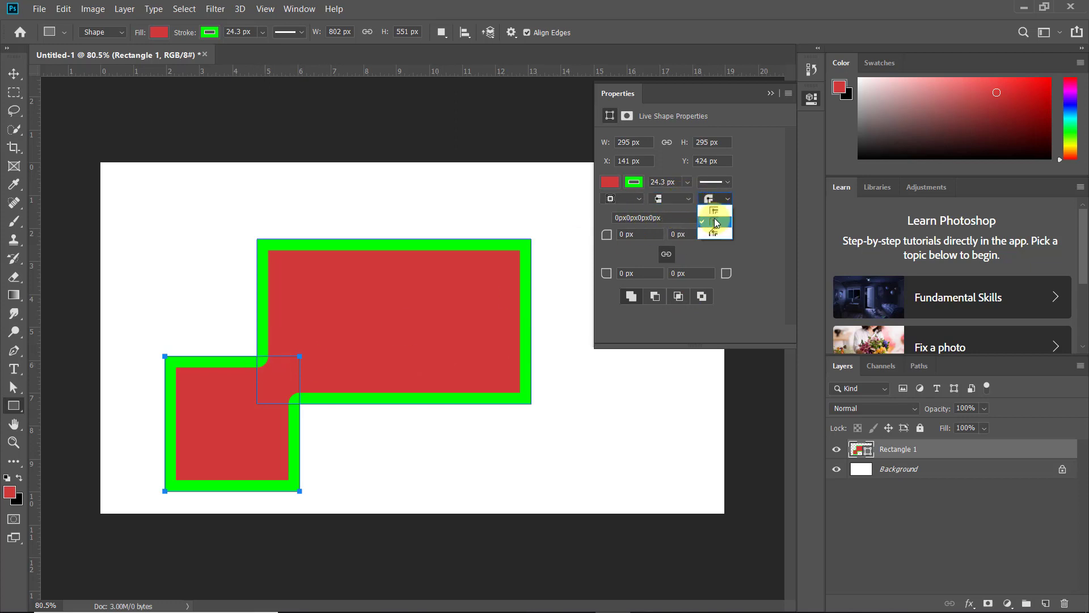
click(715, 211)
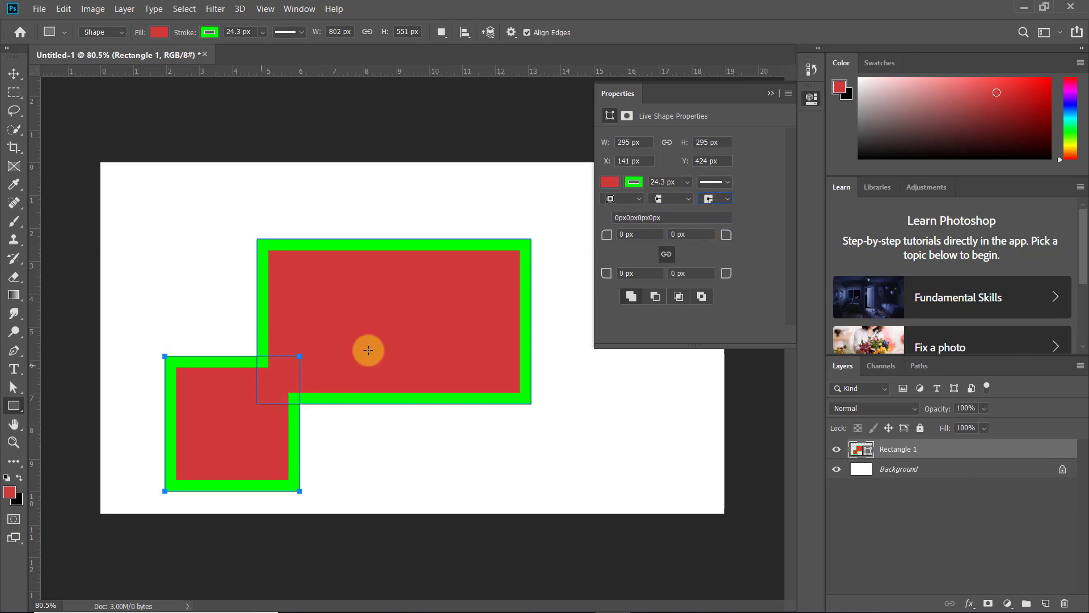
click(726, 198)
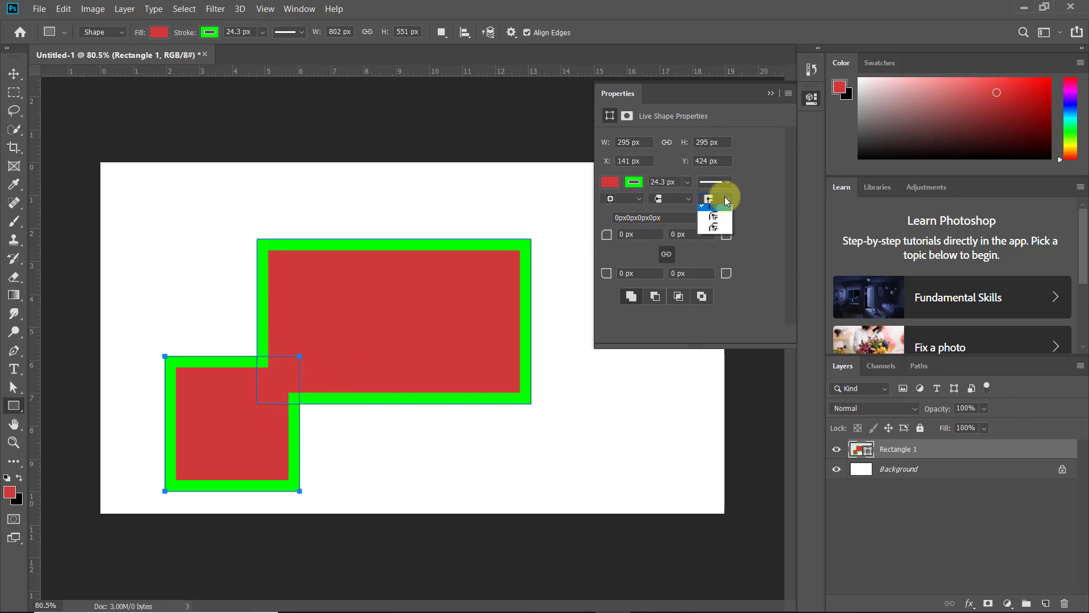
click(718, 233)
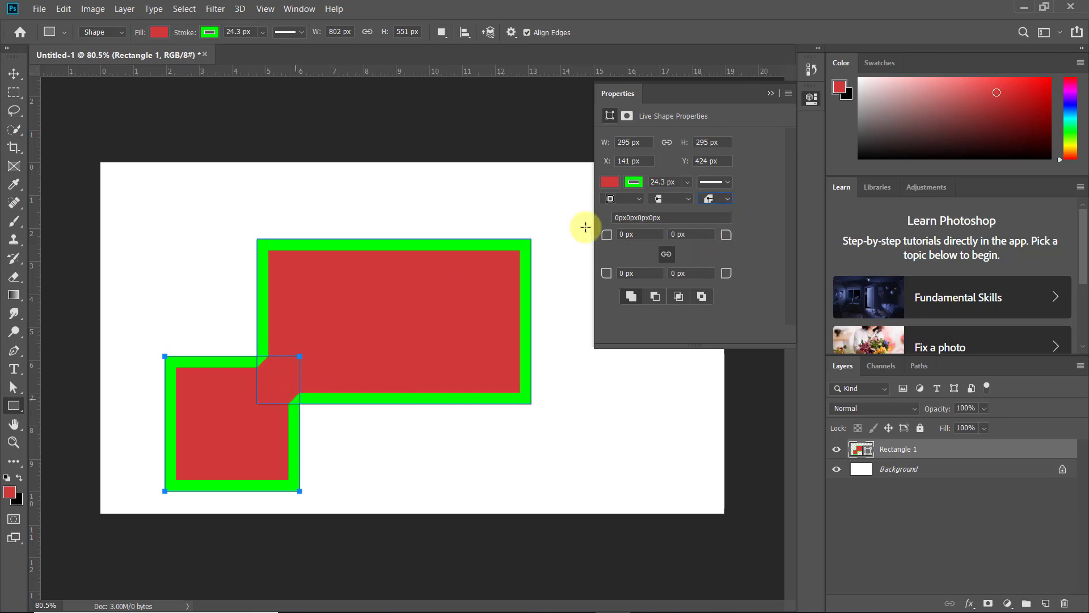
click(708, 197)
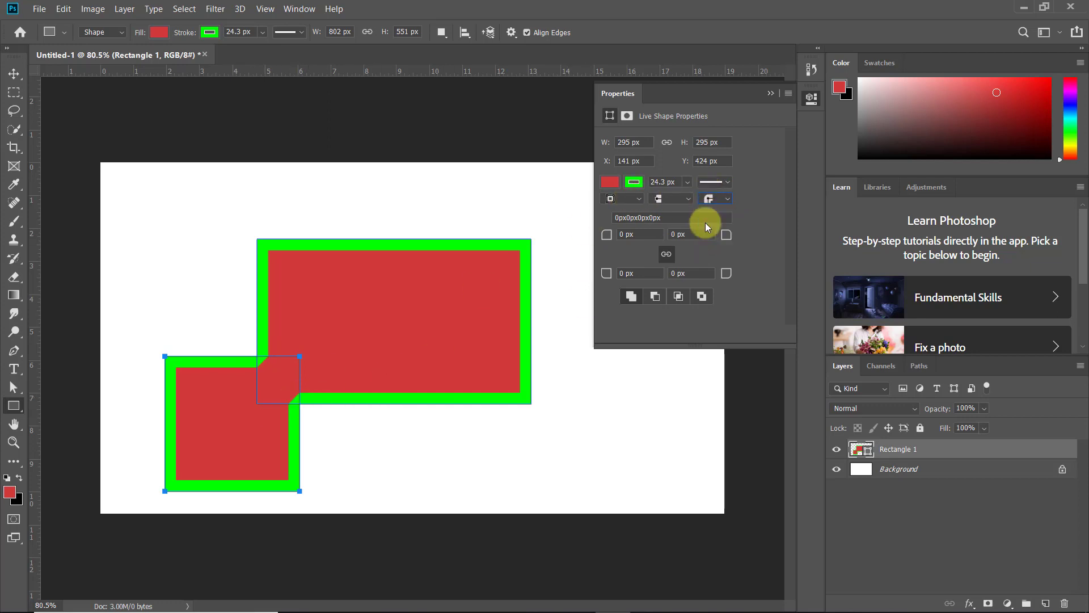
click(714, 197)
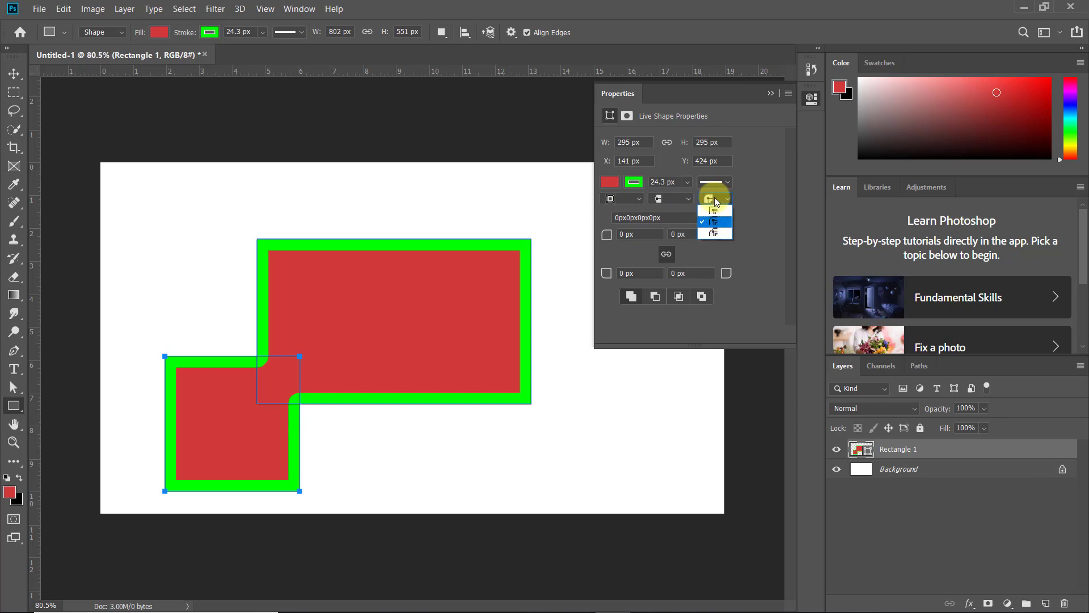
click(714, 209)
click(682, 199)
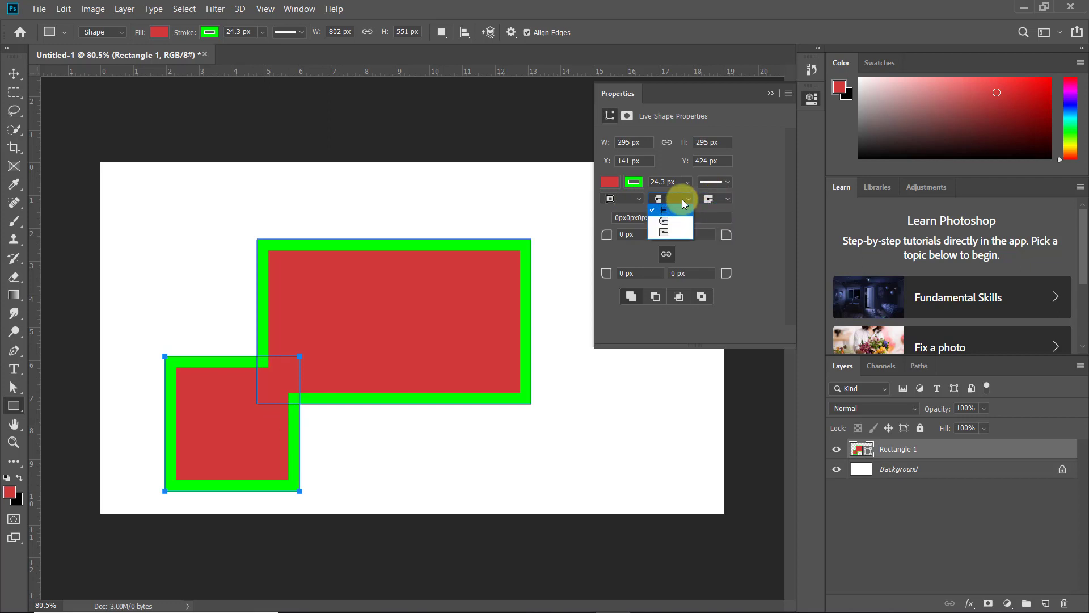
click(682, 199)
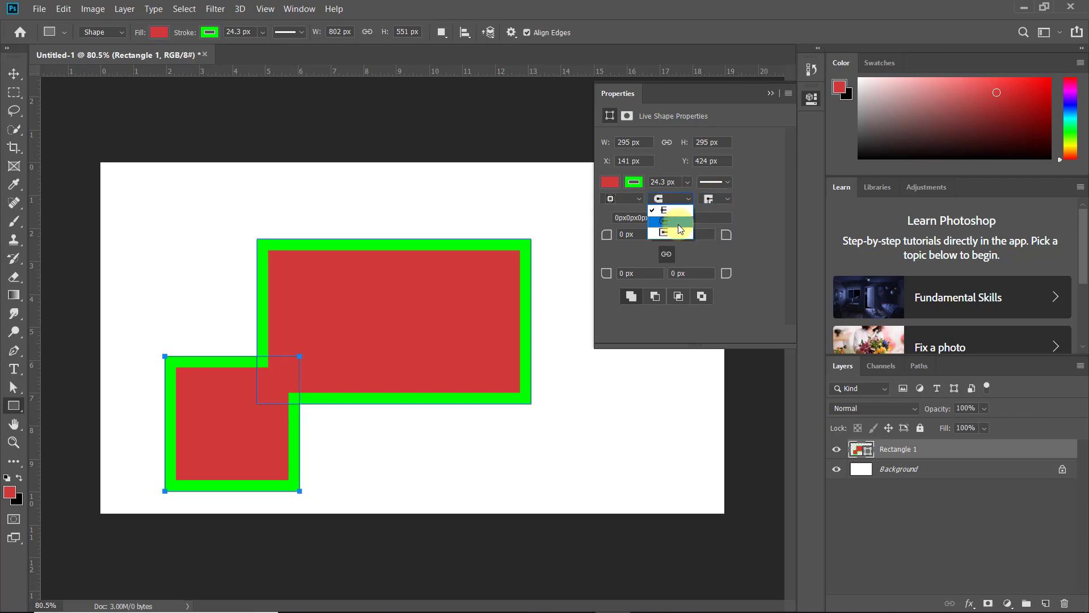
click(679, 224)
click(686, 198)
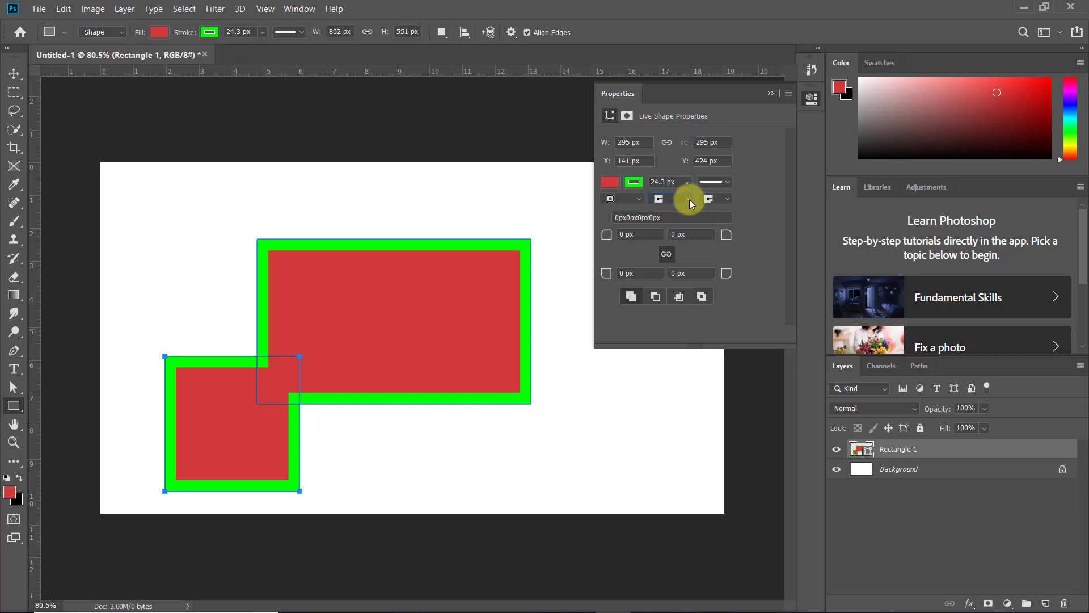
click(690, 200)
Step: Move the combined shape, then undo both the move and the added square
click(18, 74)
drag(346, 331, 346, 346)
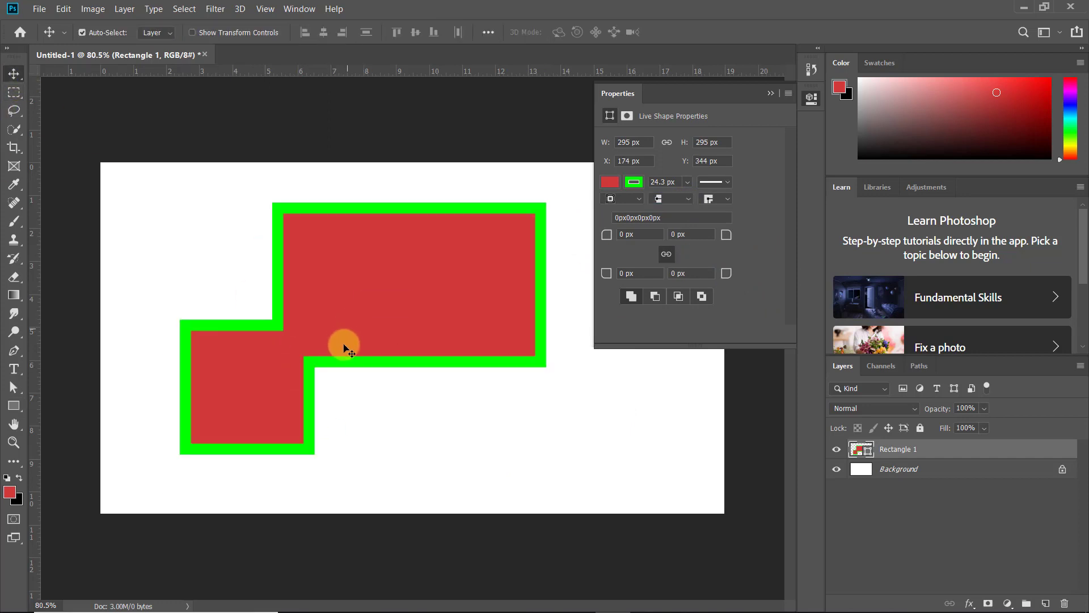
key(ctrl+z)
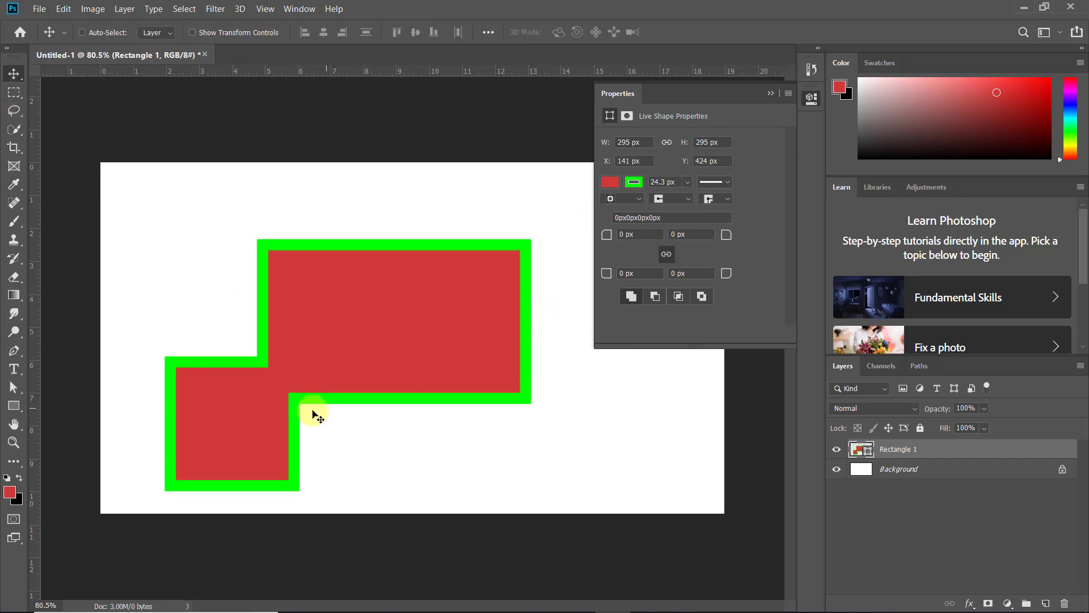
key(ctrl)
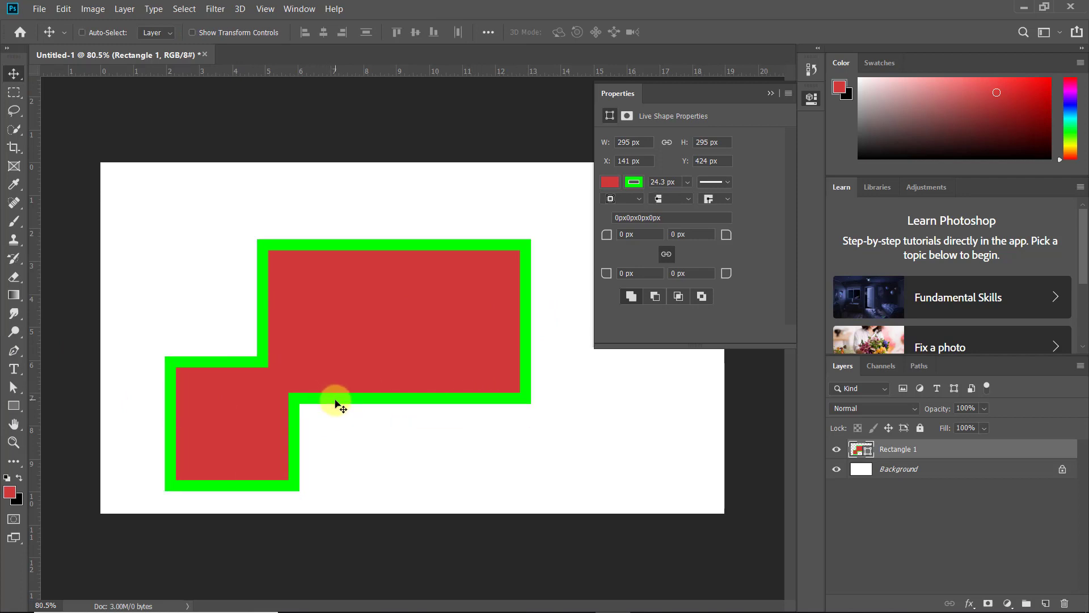
key(ctrl+z)
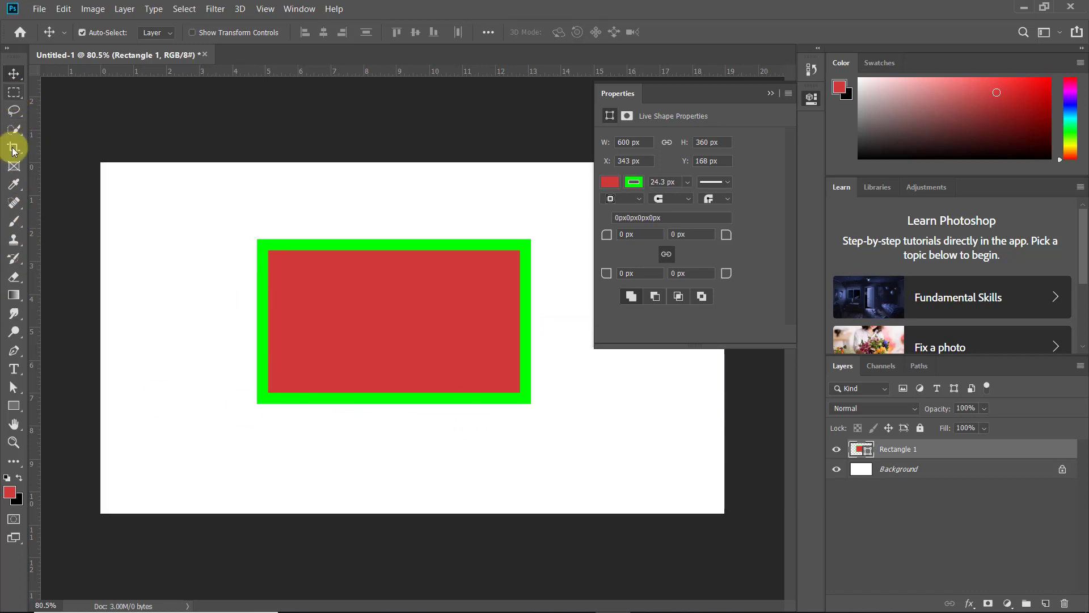
click(13, 404)
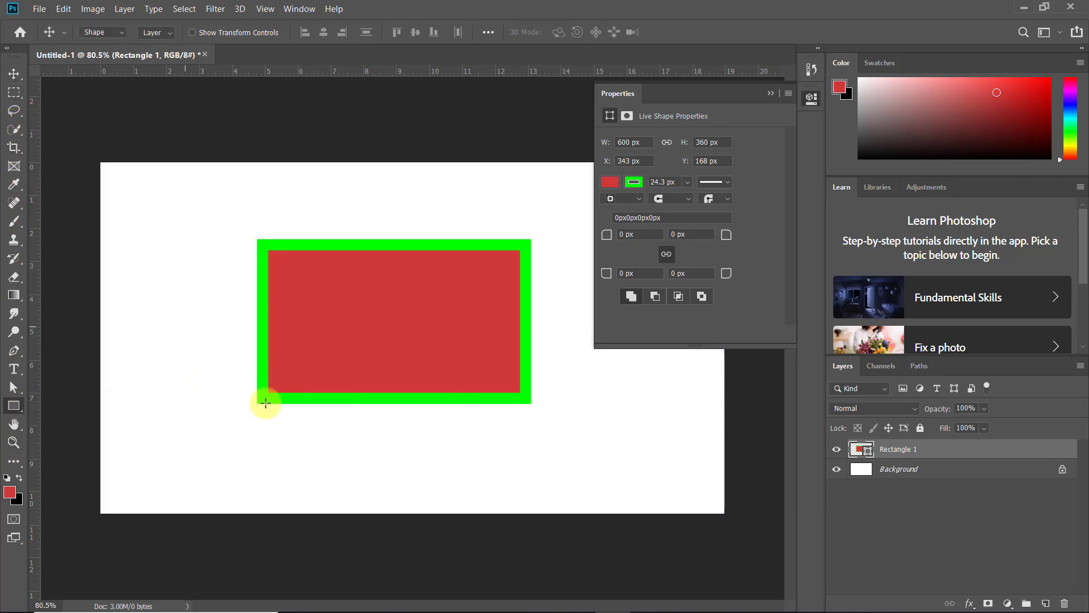
Step: Draw a 265 × 265 px square as Rectangle 2 over the lower-left corner, trying Subtract and Combine
drag(187, 335, 309, 457)
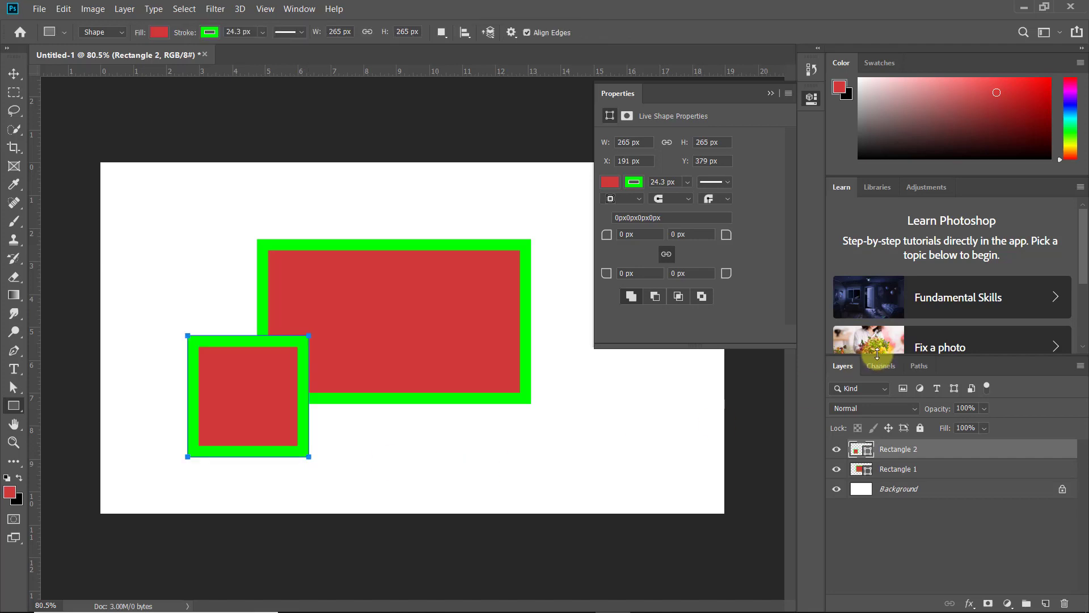
click(660, 298)
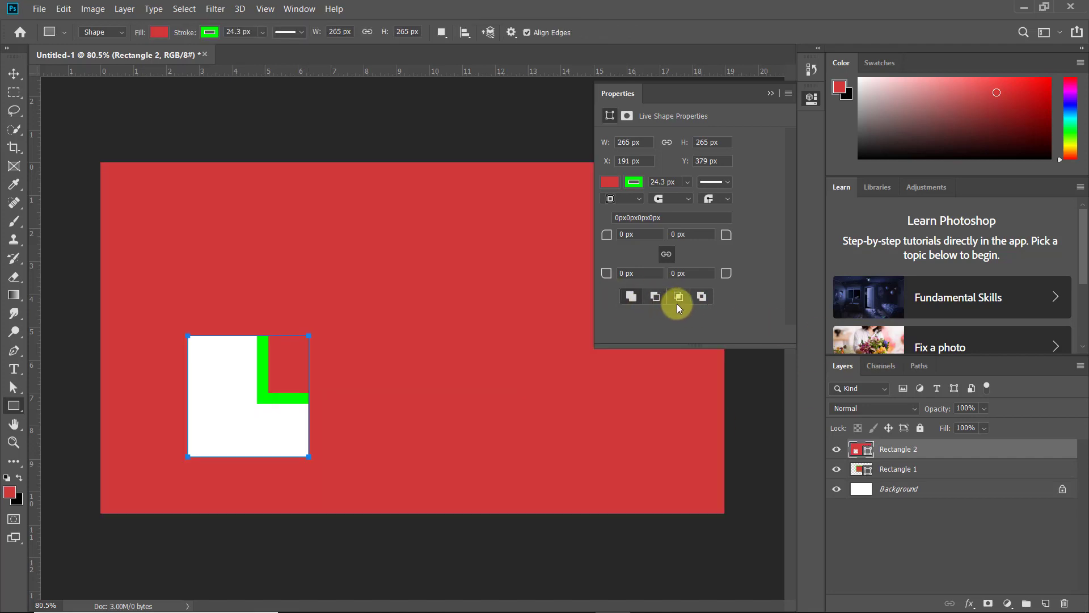
click(676, 305)
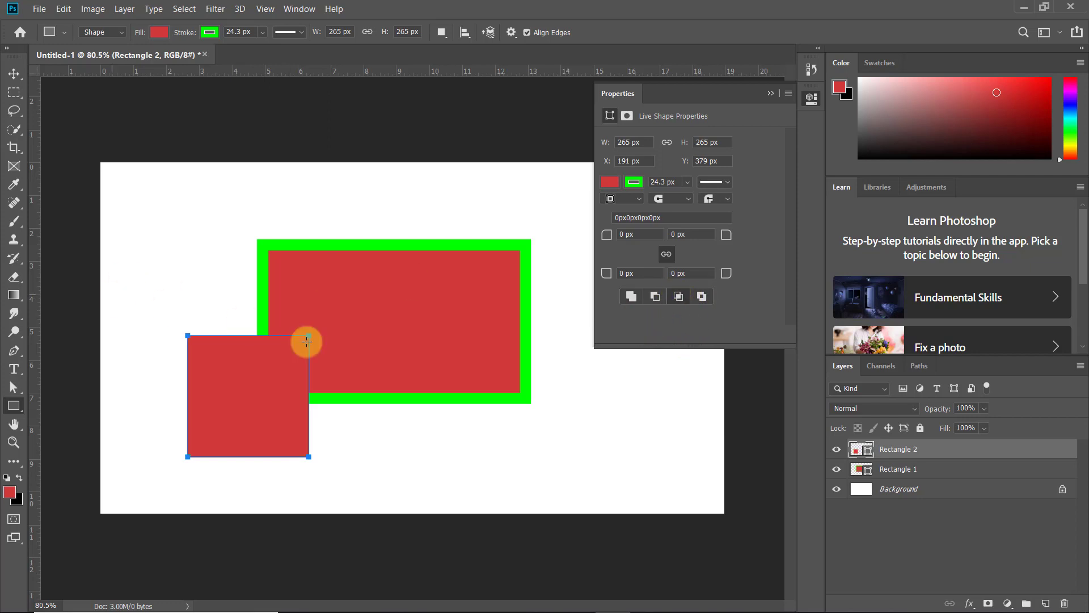
click(654, 298)
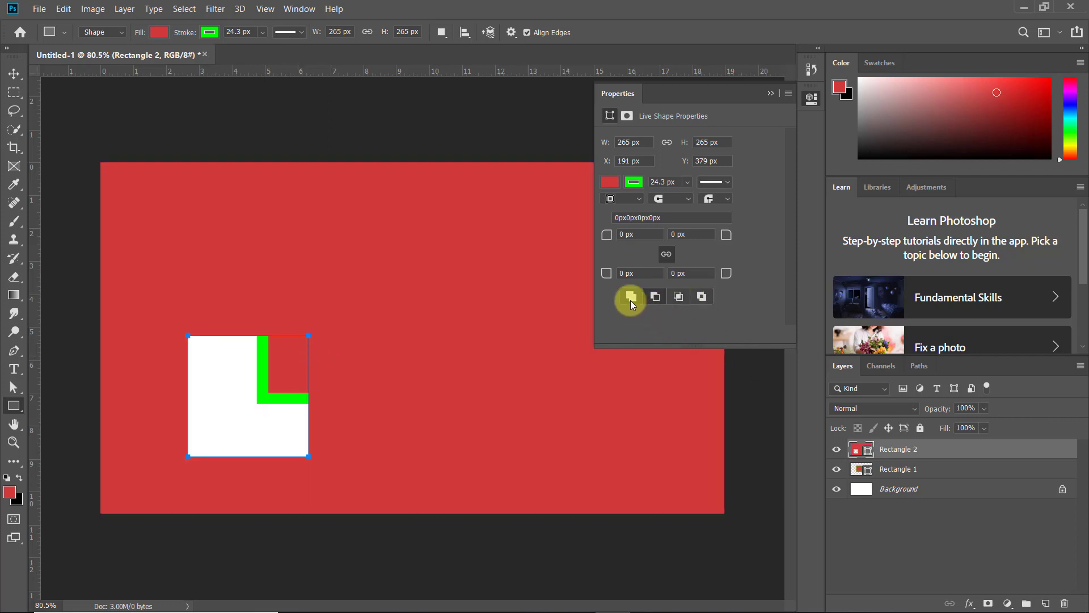
click(631, 297)
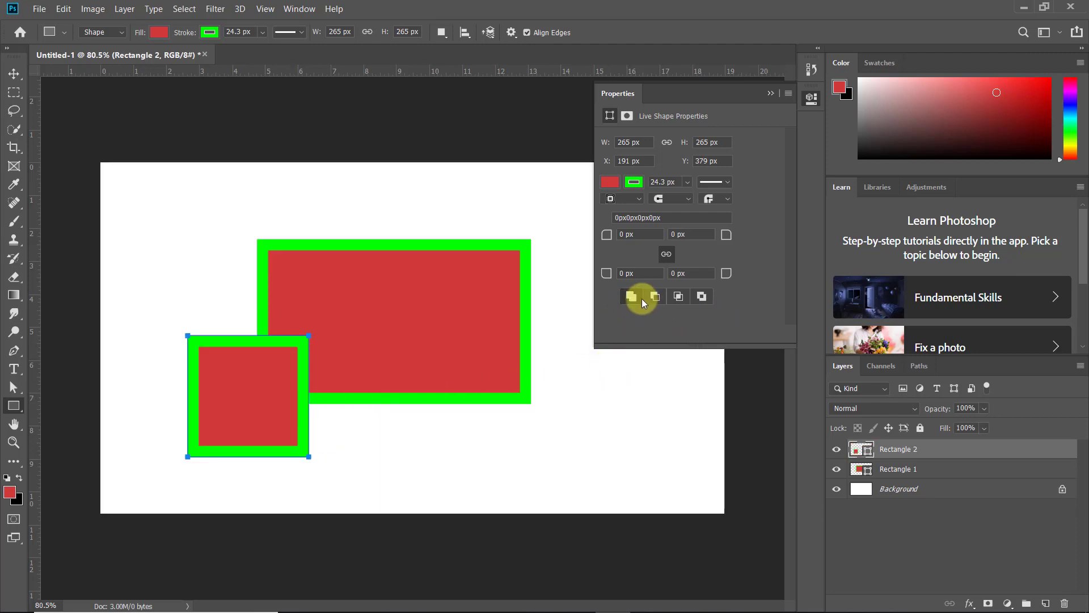
click(13, 74)
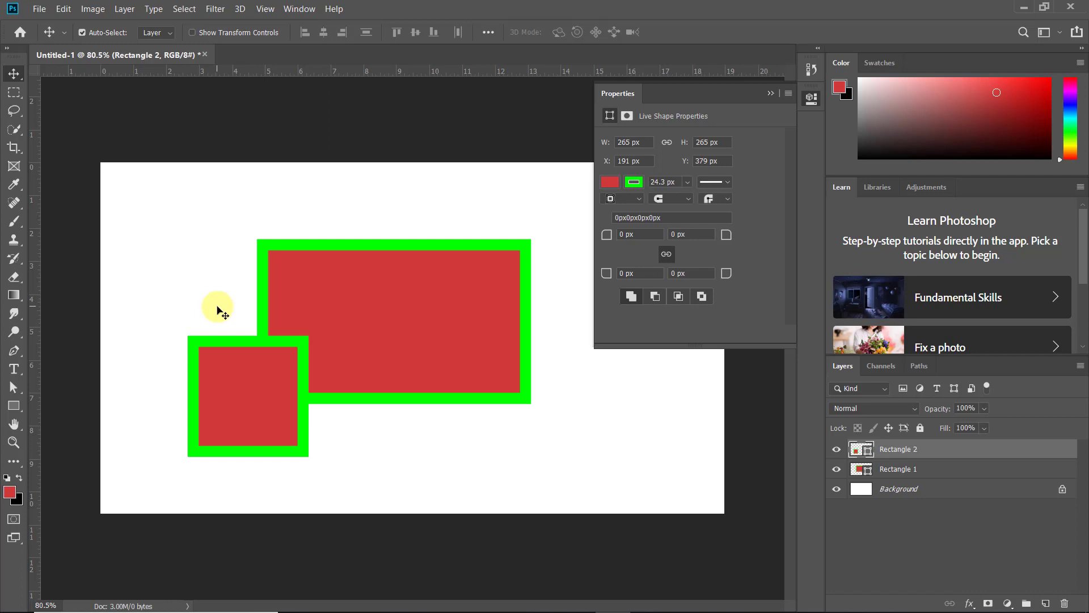
Step: Try lower Density and Feather values on Rectangle 2's vector mask, leaving the canvas unchanged
click(627, 116)
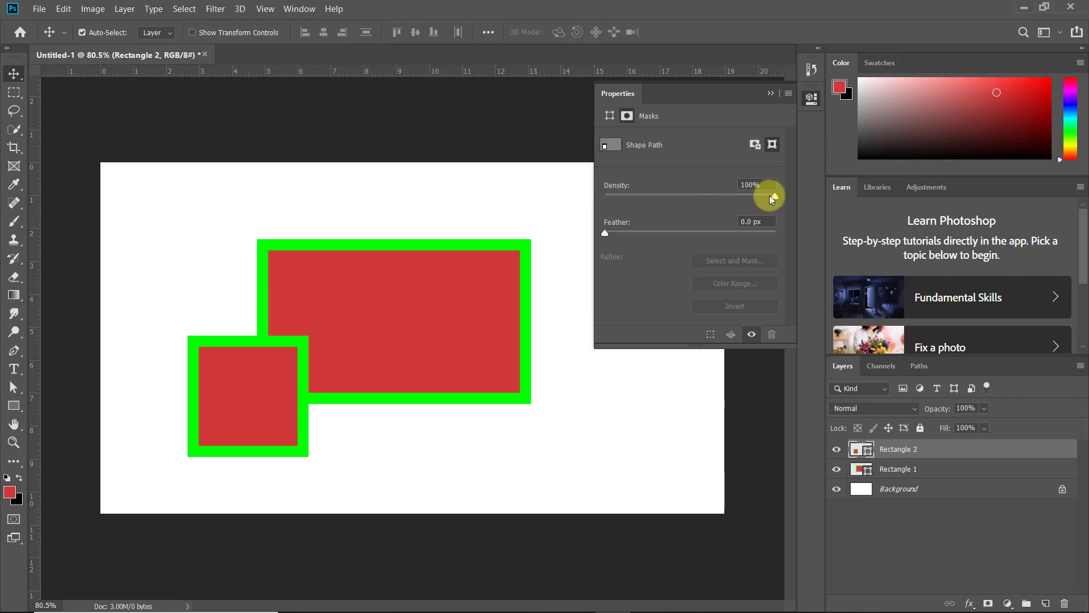
mouse_move(772, 197)
mouse_down()
mouse_move(623, 199)
mouse_move(794, 206)
mouse_up()
mouse_move(618, 237)
mouse_down()
mouse_move(606, 239)
mouse_move(681, 241)
mouse_move(566, 230)
mouse_up()
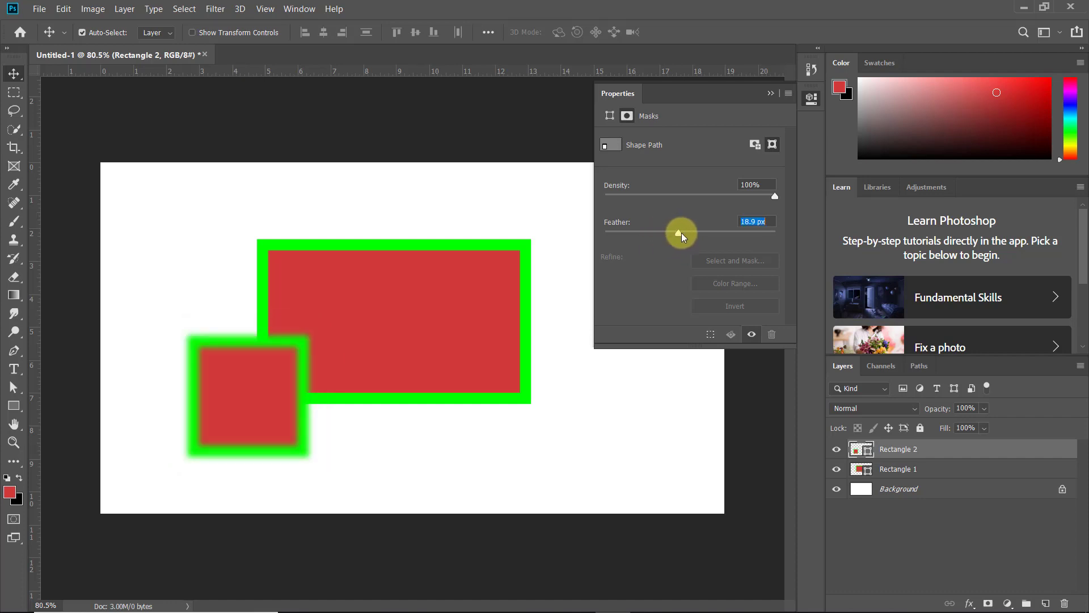
click(775, 197)
mouse_move(775, 197)
mouse_down()
mouse_move(370, 211)
mouse_move(843, 237)
mouse_up()
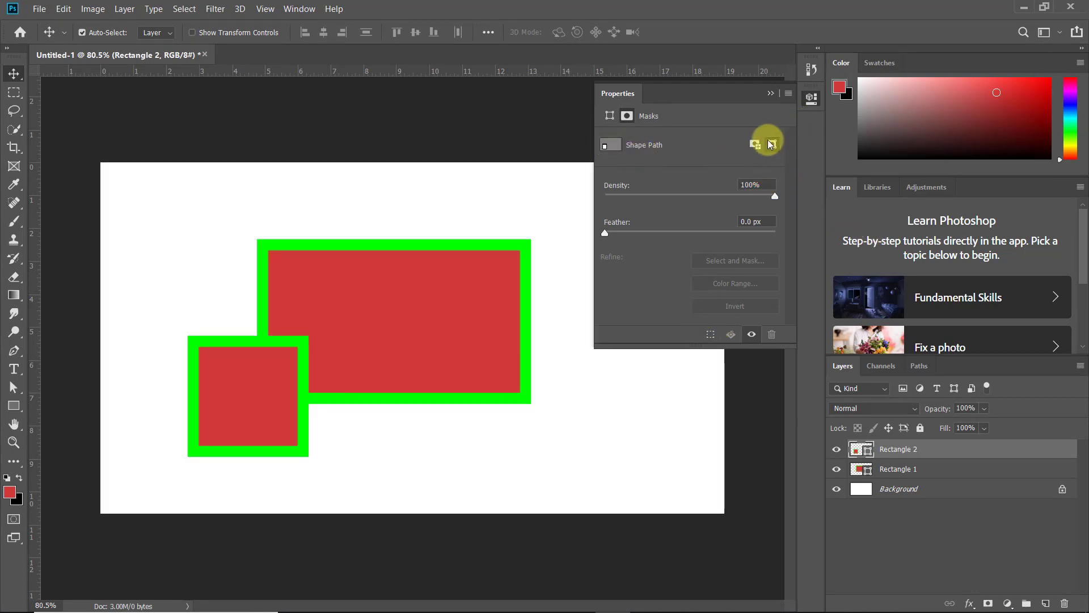
Step: Close Properties, nudge the large rectangle, then delete the Rectangle 1 and Rectangle 2 layers
click(772, 93)
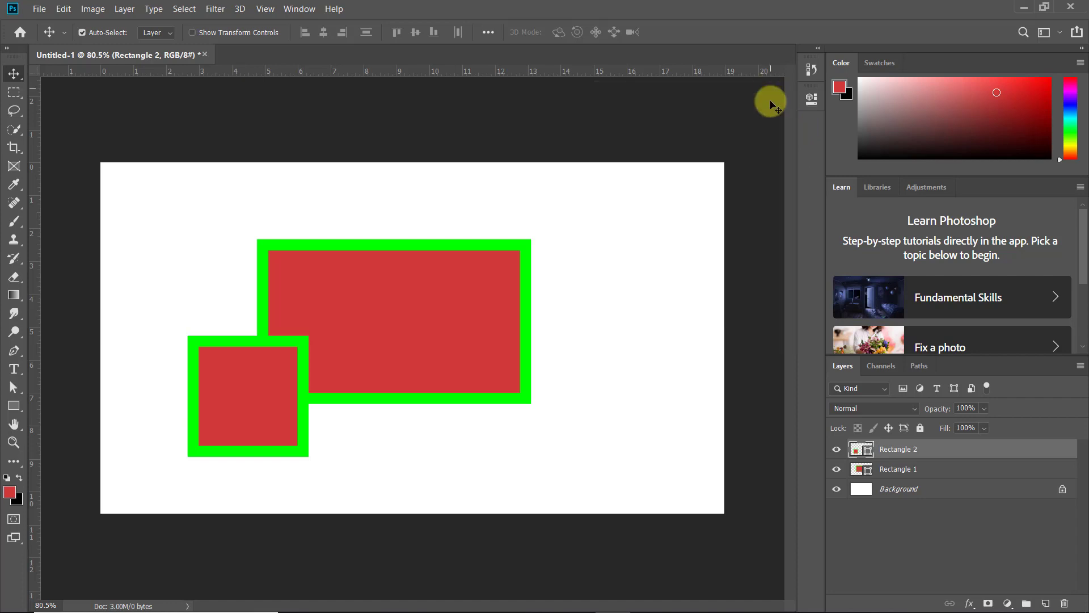
mouse_move(416, 322)
mouse_down()
mouse_move(497, 324)
mouse_move(417, 289)
mouse_up()
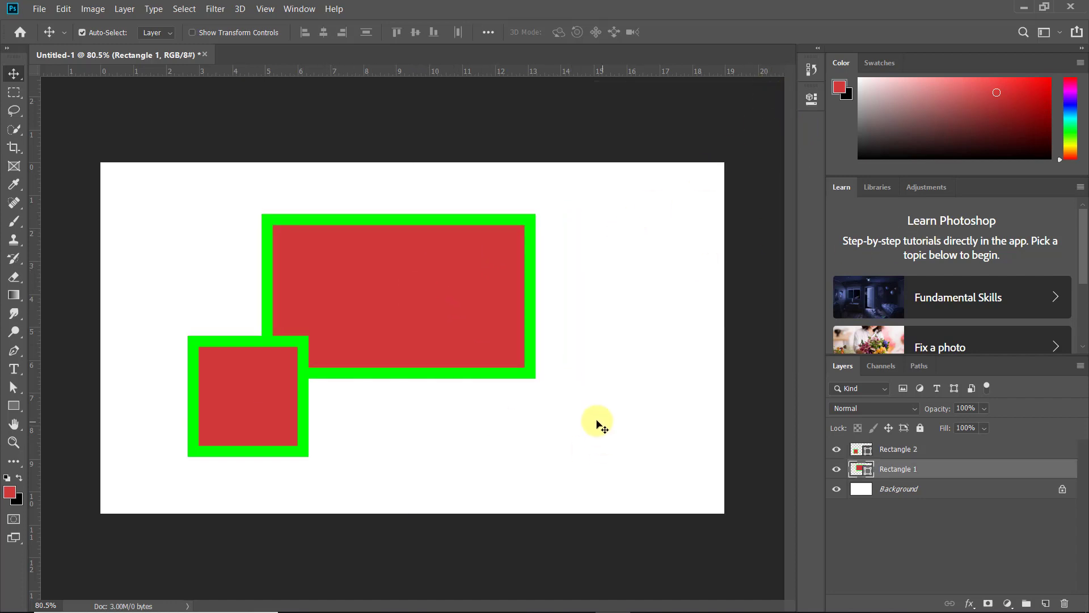
click(595, 428)
drag(402, 336, 329, 328)
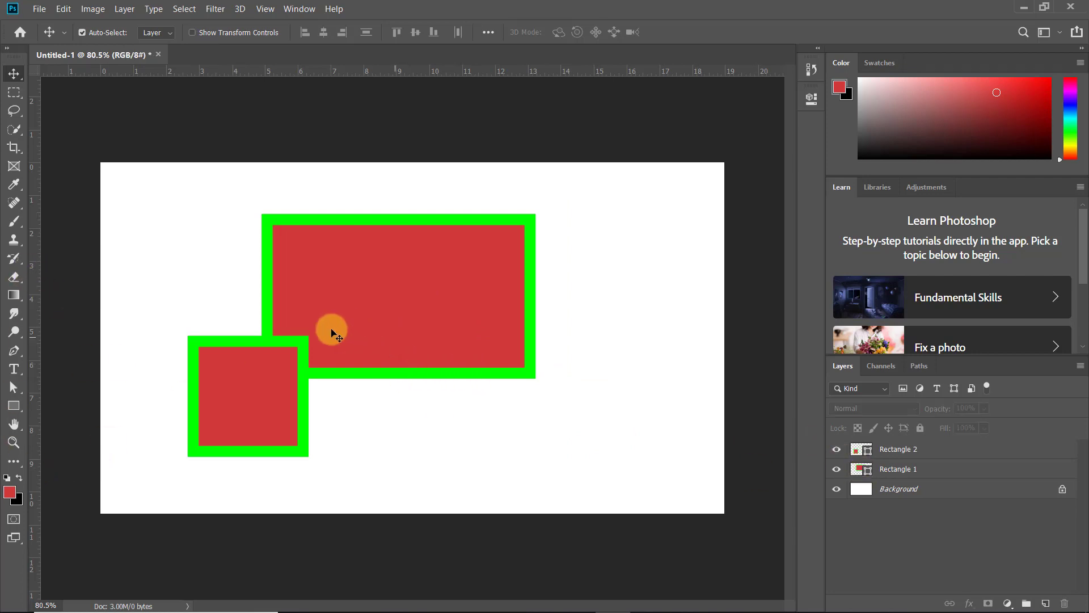
key(Delete)
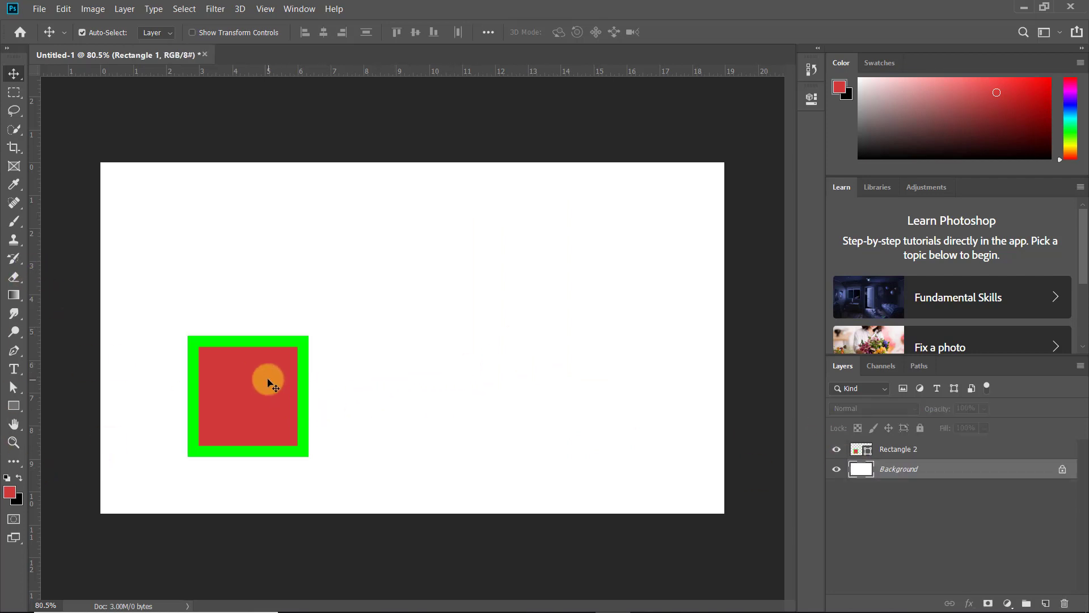
right_click(269, 378)
click(300, 381)
key(Delete)
click(15, 407)
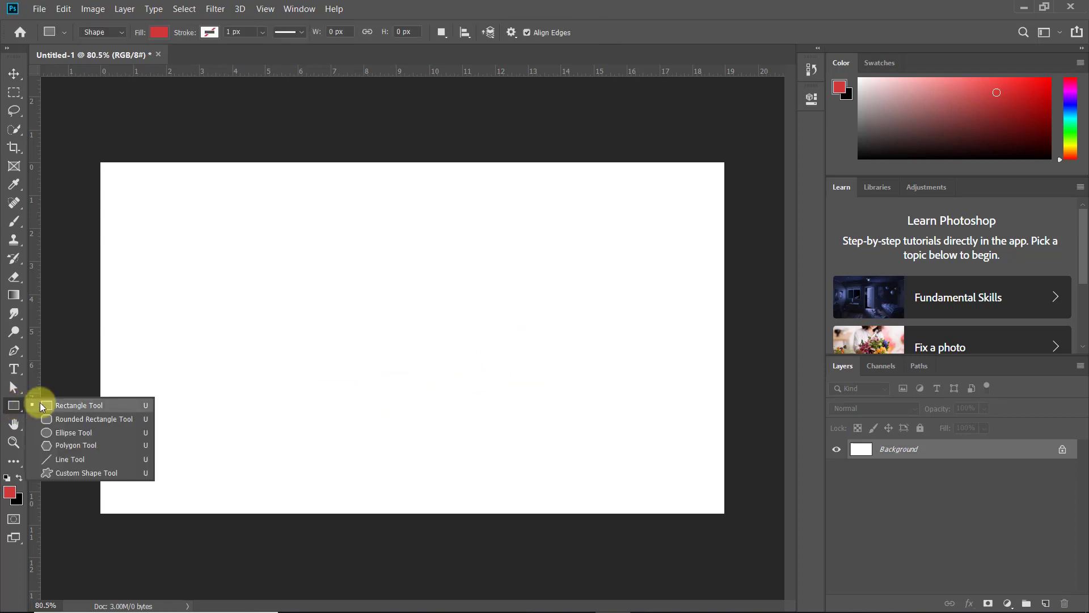
Step: Draw two red rounded rectangles, a large one near centre and a smaller one at its corner
click(79, 420)
drag(264, 266, 347, 345)
drag(397, 387, 345, 344)
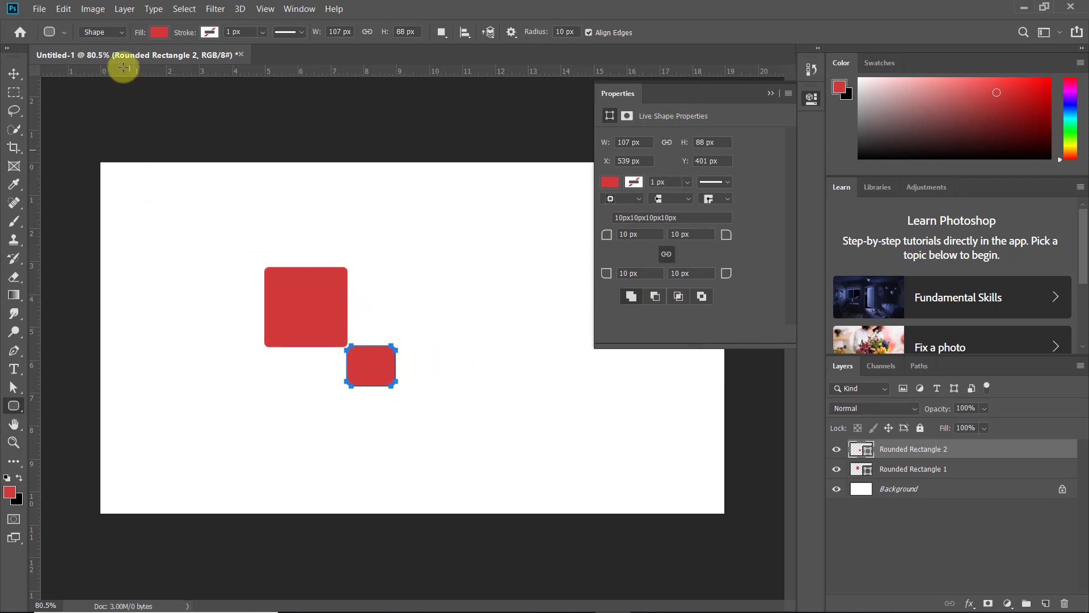
Step: Switch the Rounded Rectangle tool to Path mode and outline a tall path to their right
click(119, 34)
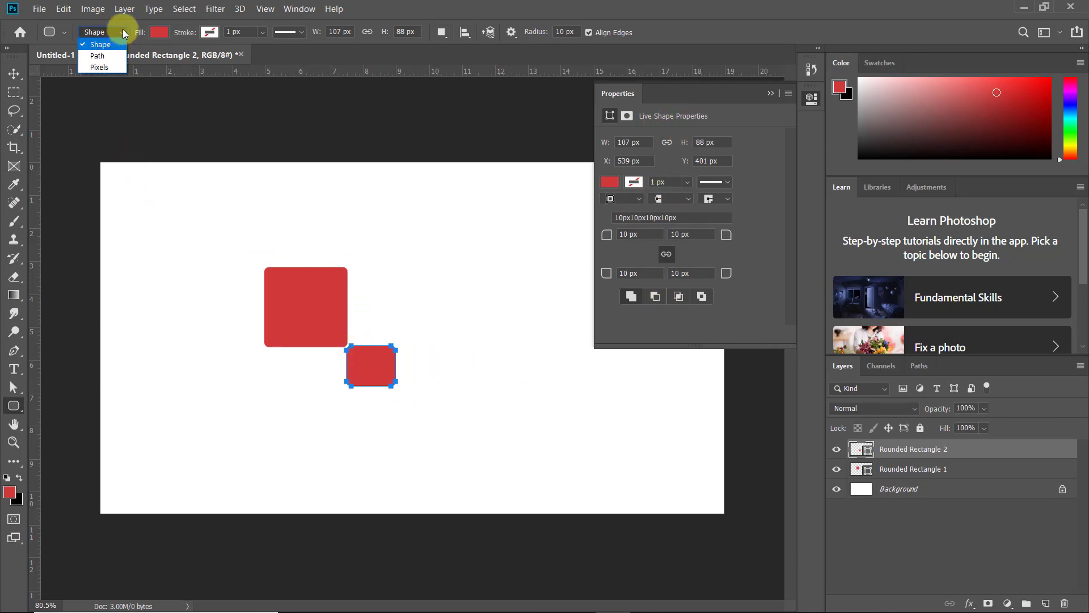
click(97, 55)
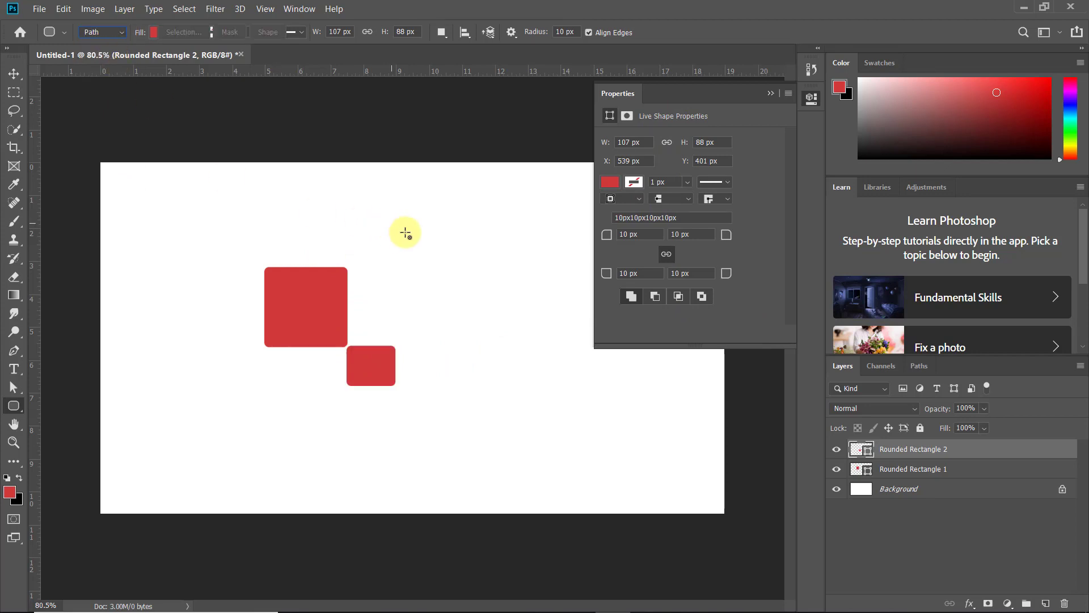
drag(405, 233, 551, 402)
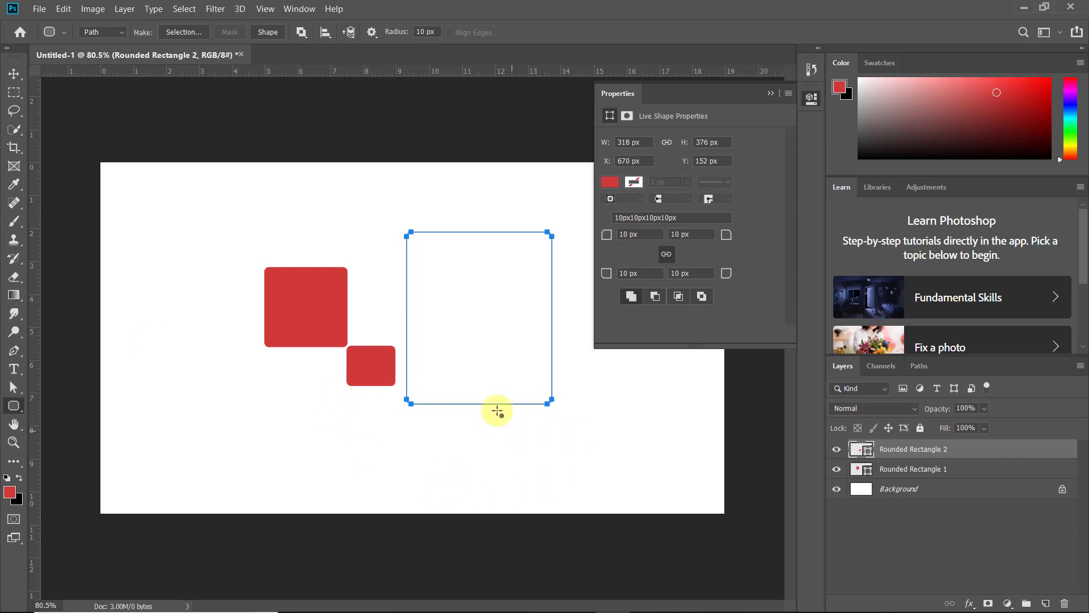
Step: Turn the rounded-rectangle path into a selection with Ctrl+Enter
key(ctrl+Return)
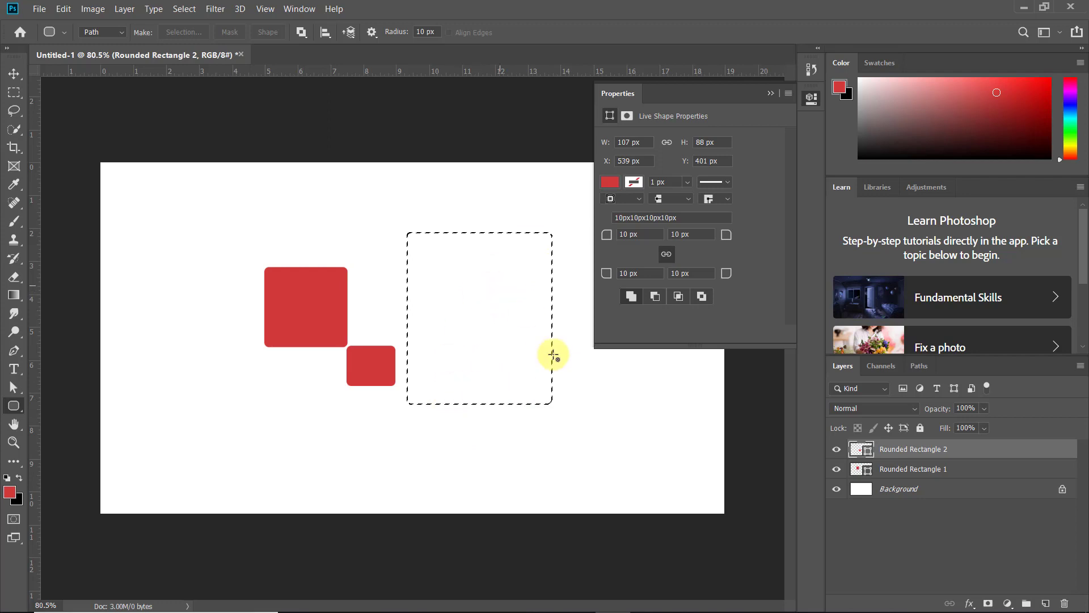
scroll(426, 412, down, 5)
scroll(427, 414, up, 4)
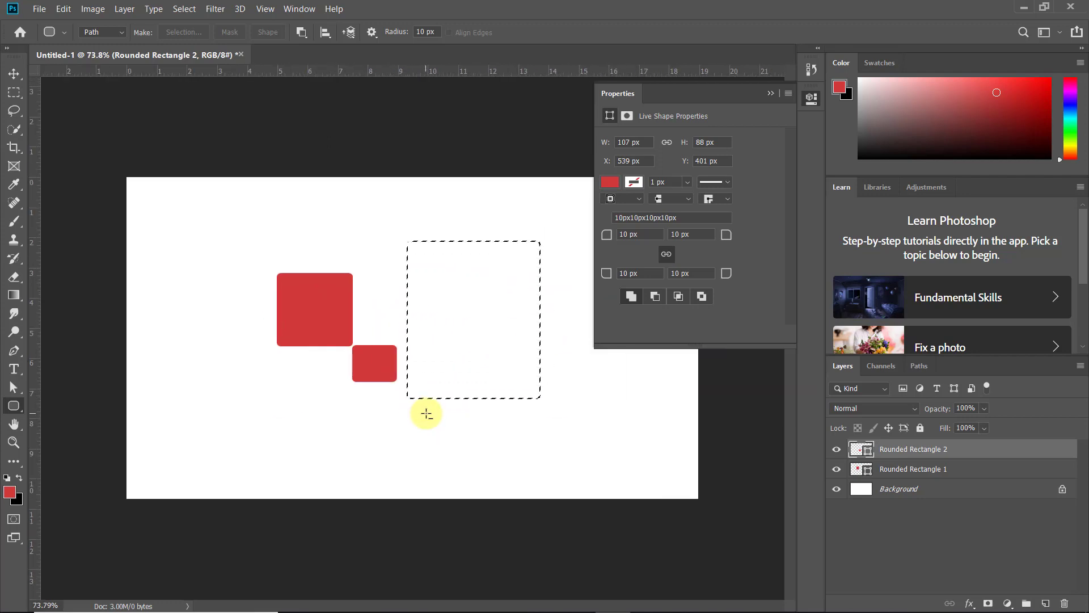
Step: Delete the large and small red rounded-rectangle layers with the Move tool
key(v)
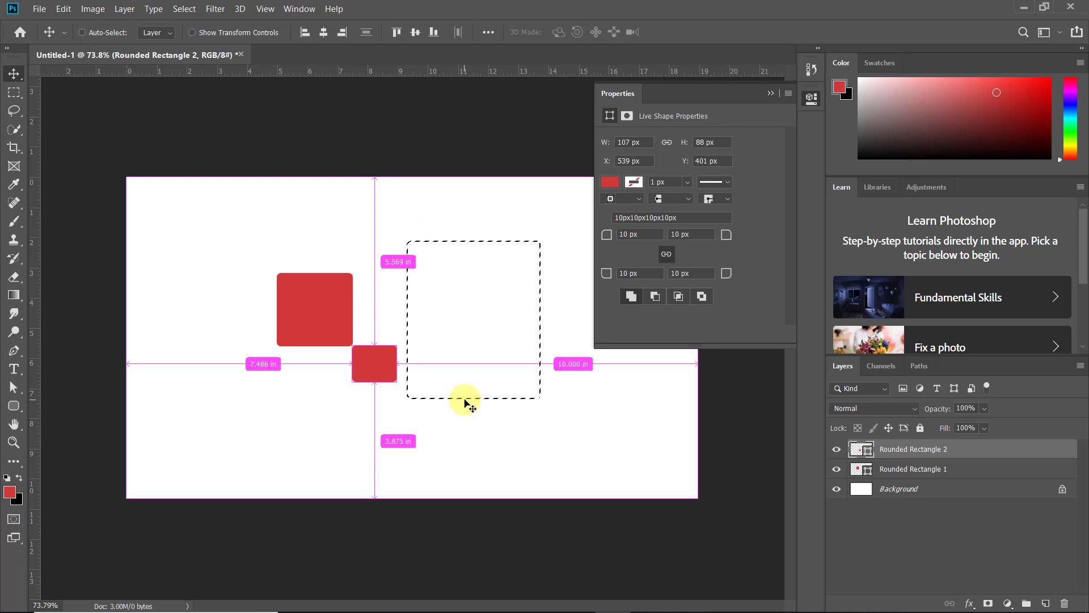
ctrl+click(319, 297)
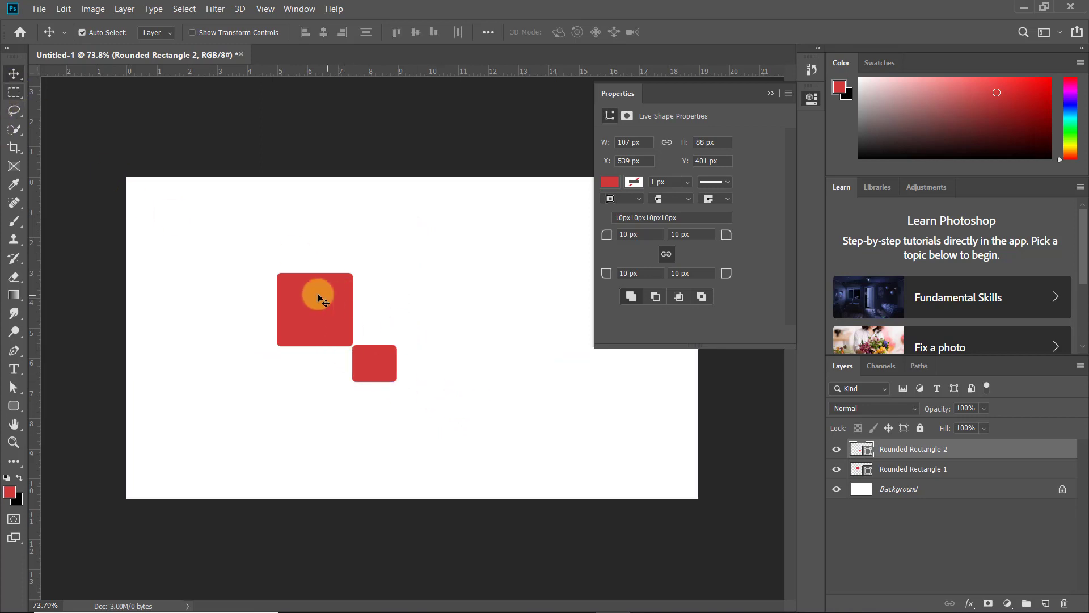
right_click(319, 298)
click(372, 302)
key(Delete)
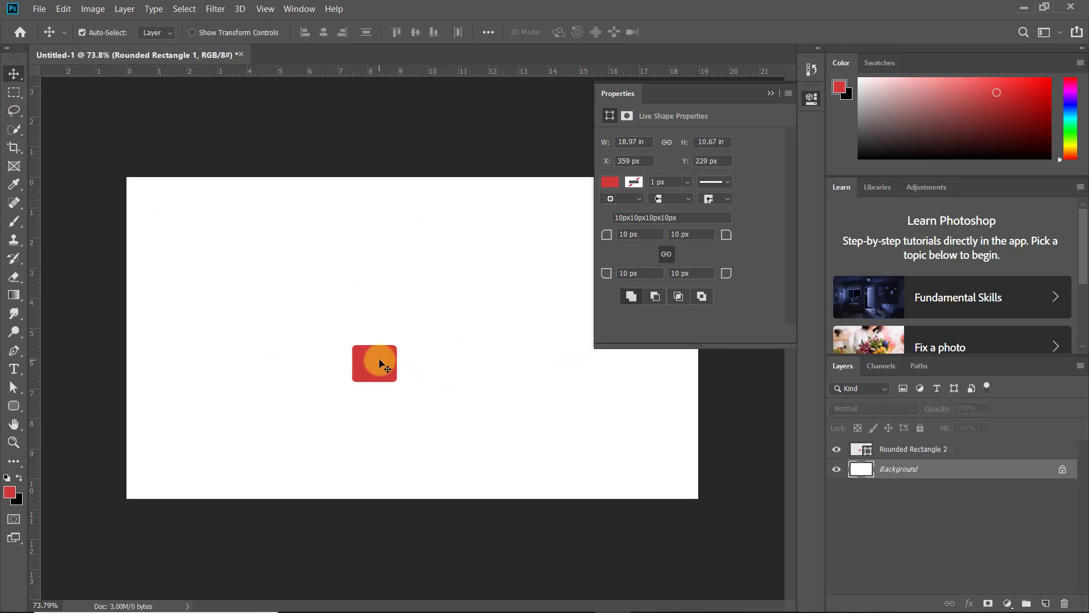
click(381, 363)
key(Delete)
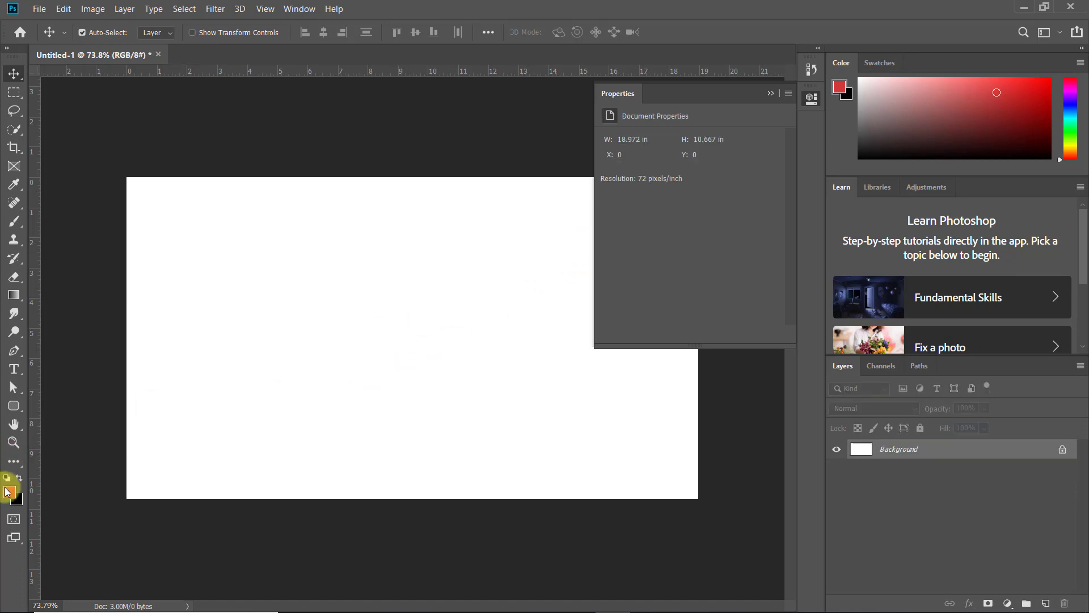
scroll(263, 406, down, 2)
scroll(263, 406, up, 2)
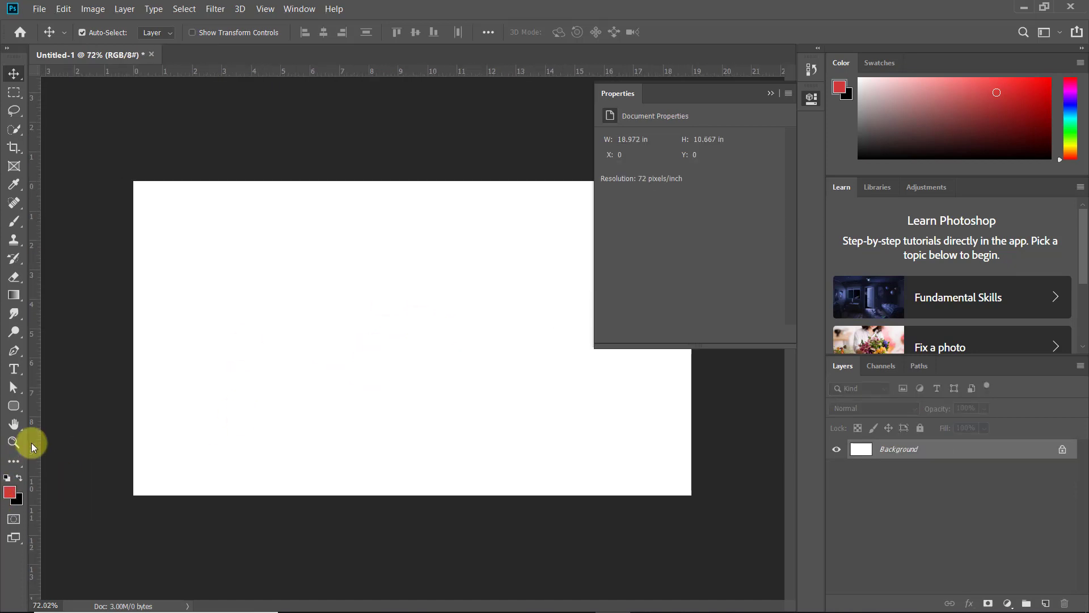
Step: Pick the Line Tool and draw a straight line across the canvas
right_click(17, 405)
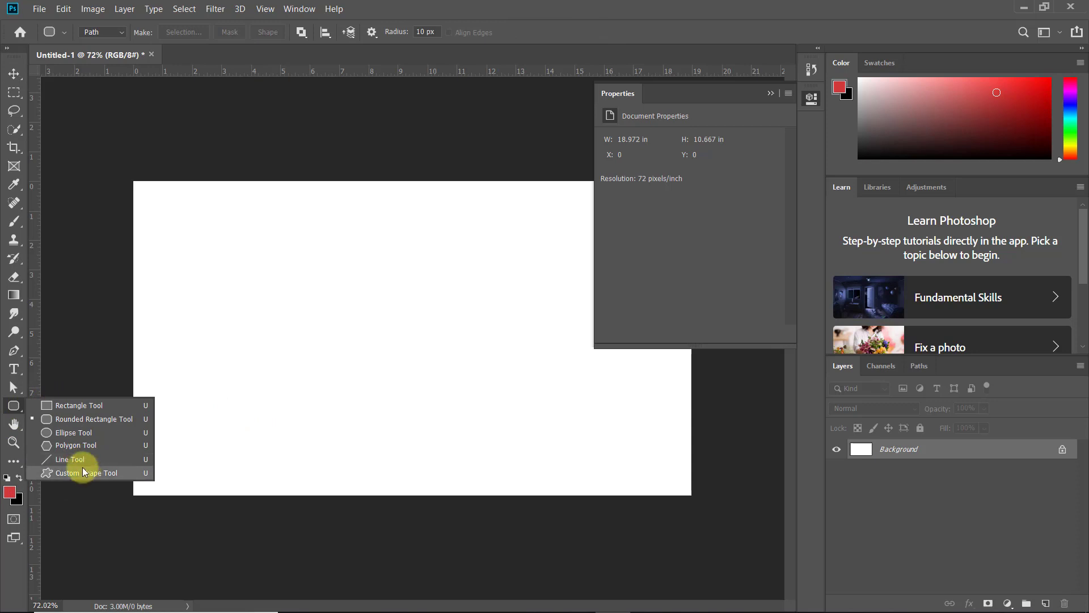
click(81, 459)
drag(233, 318, 474, 411)
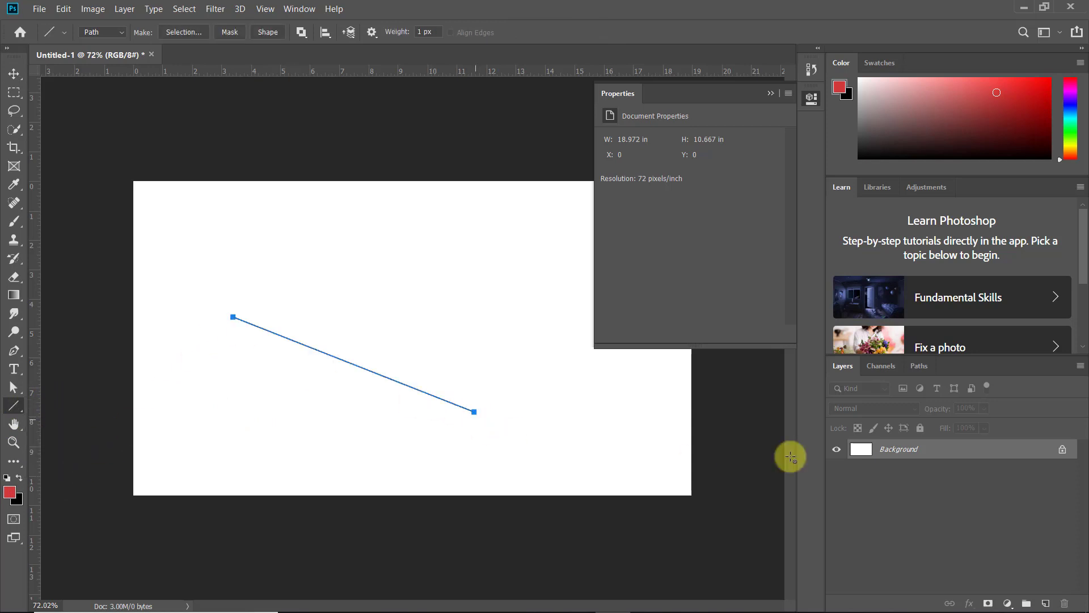
Step: Set the Line Tool to Shape mode and draw two diagonal lines as Shape 1 and Shape 2
click(114, 33)
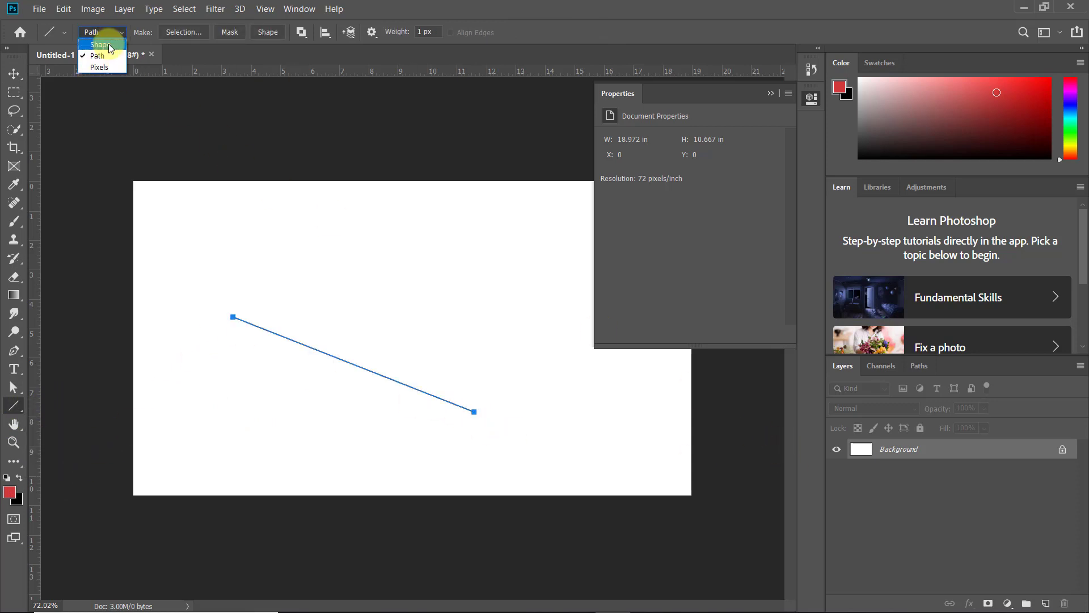
click(110, 46)
drag(311, 219, 469, 373)
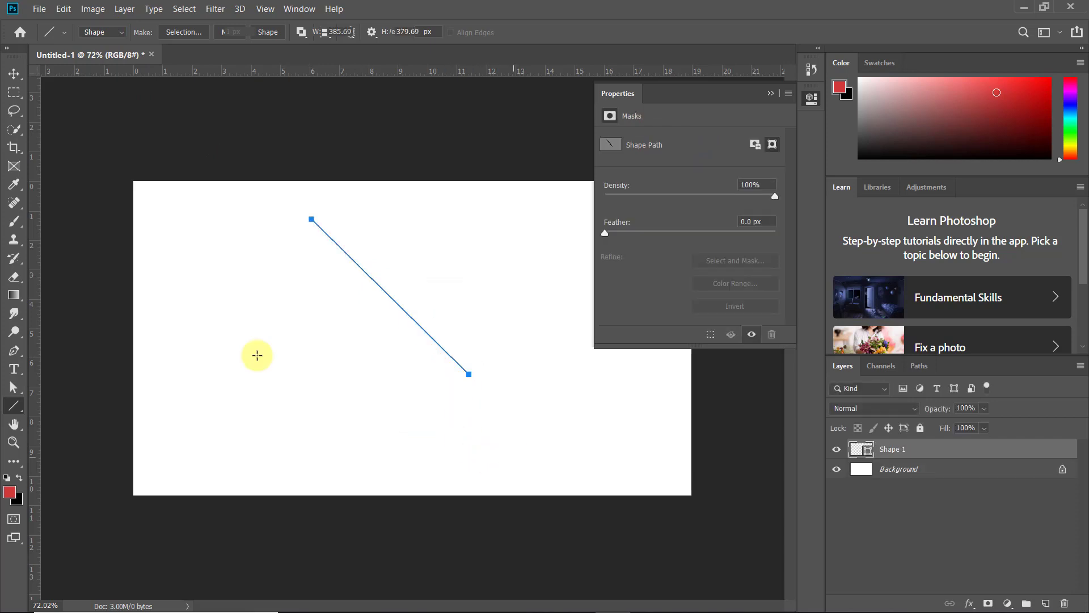
drag(200, 291, 398, 402)
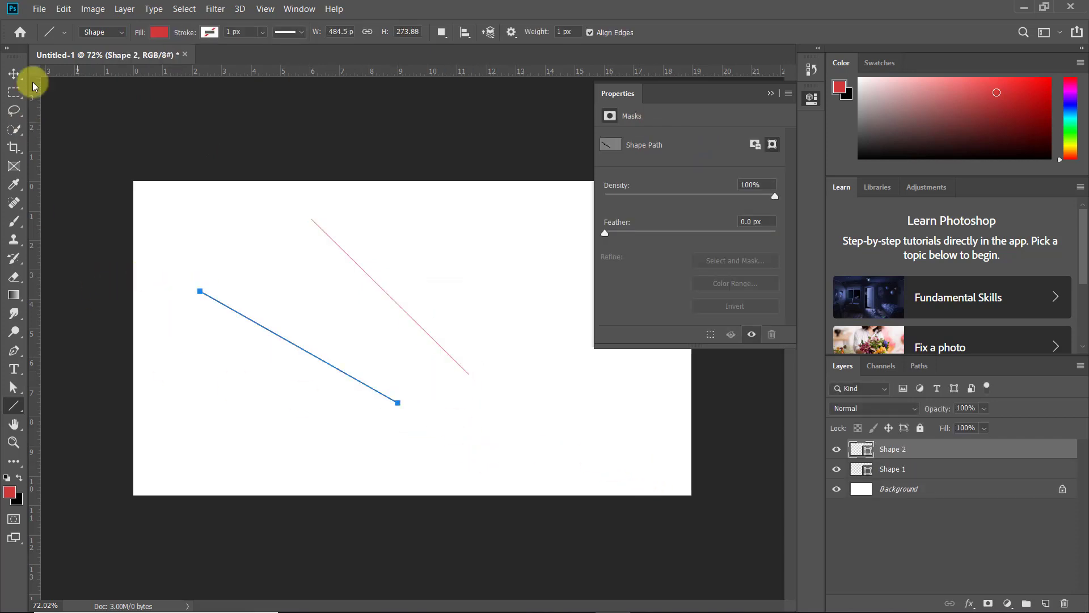
Step: Draw red polygons: a pentagon, an 8-sided octagon at 30% opacity, and a triangle
right_click(13, 406)
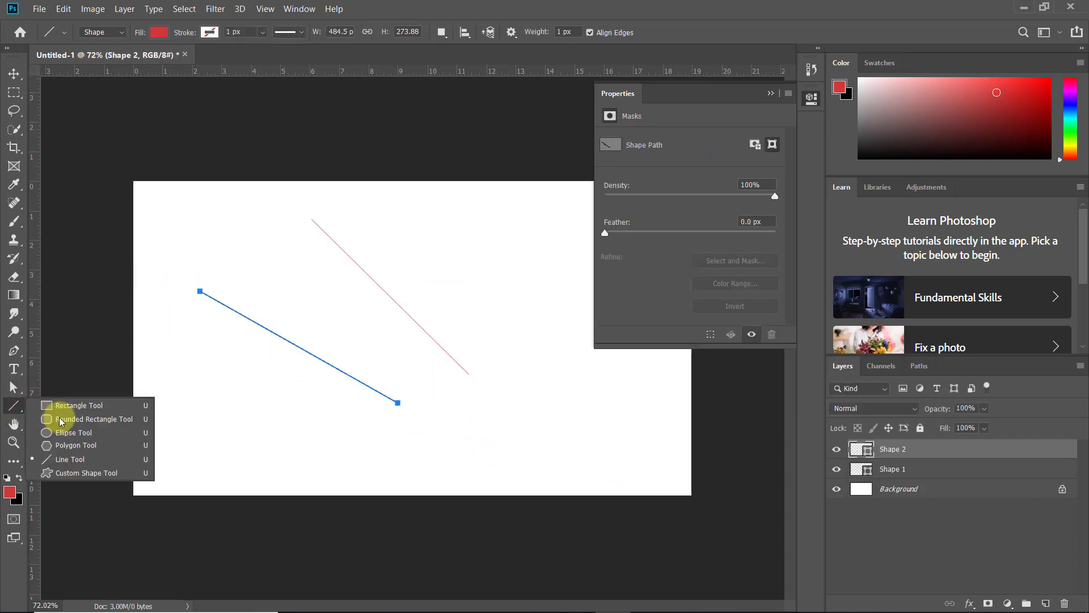
click(71, 451)
drag(431, 277, 481, 345)
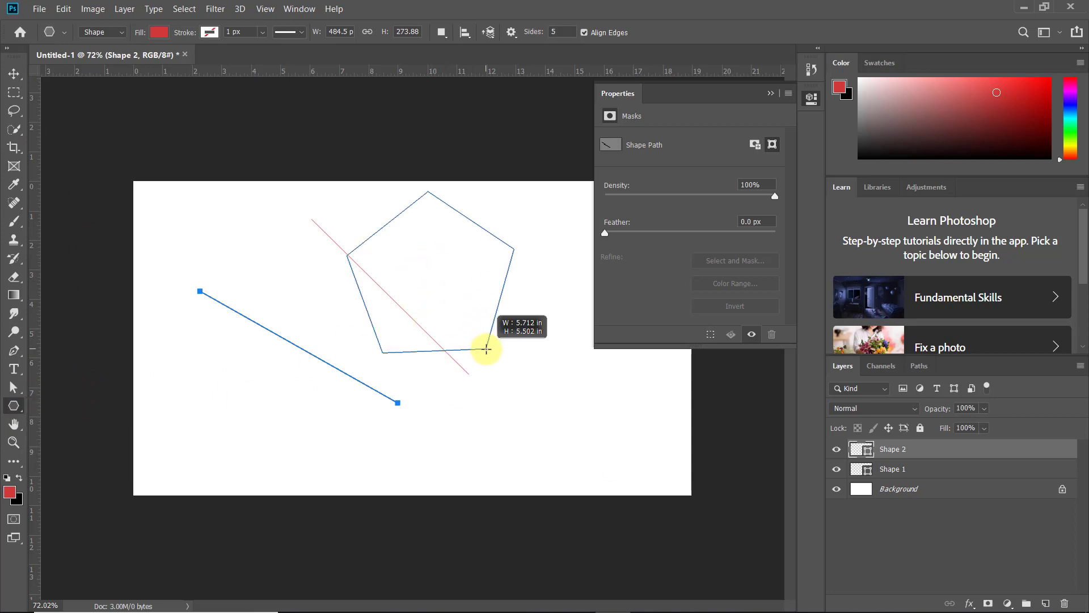
click(555, 31)
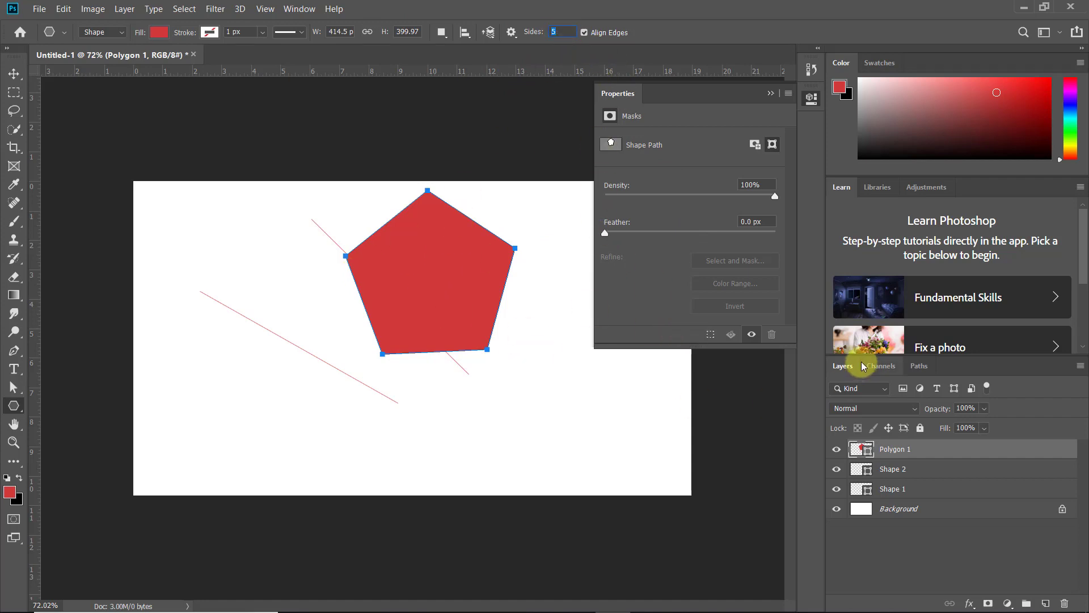
text(8)
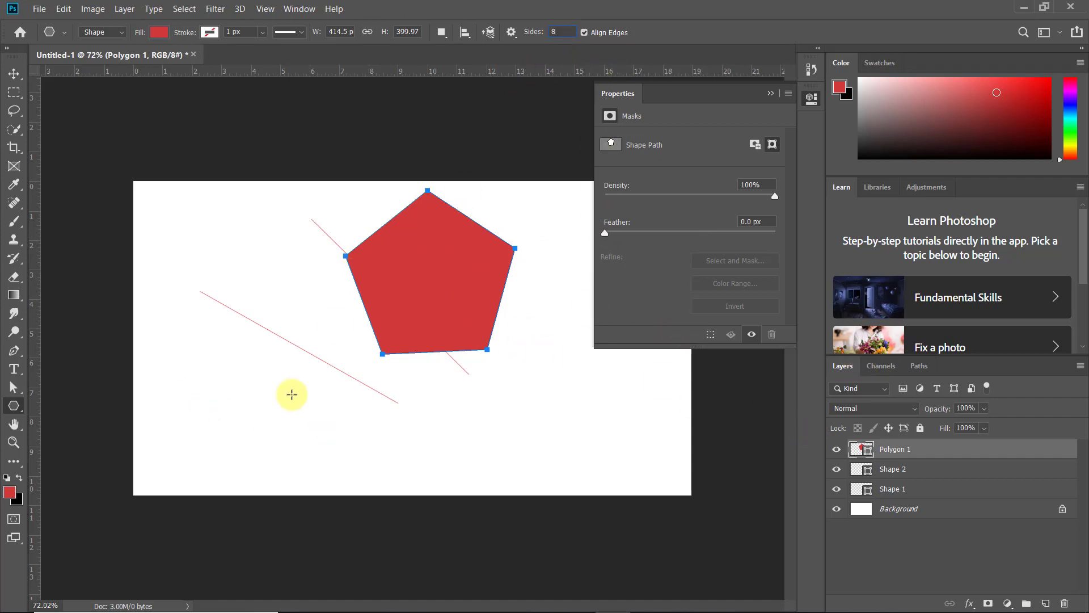
drag(221, 343, 266, 403)
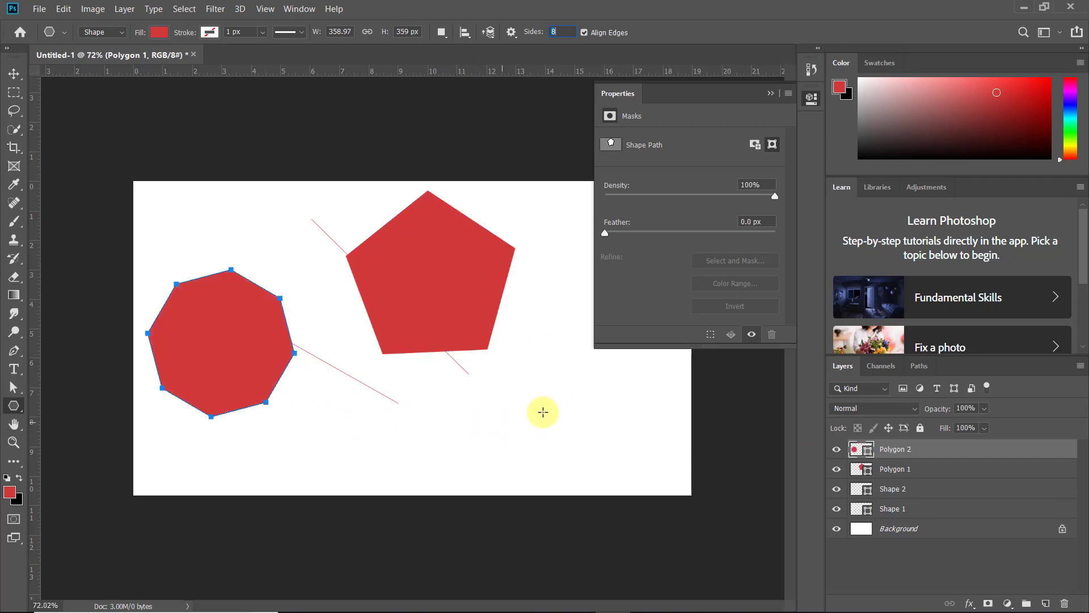
key(3)
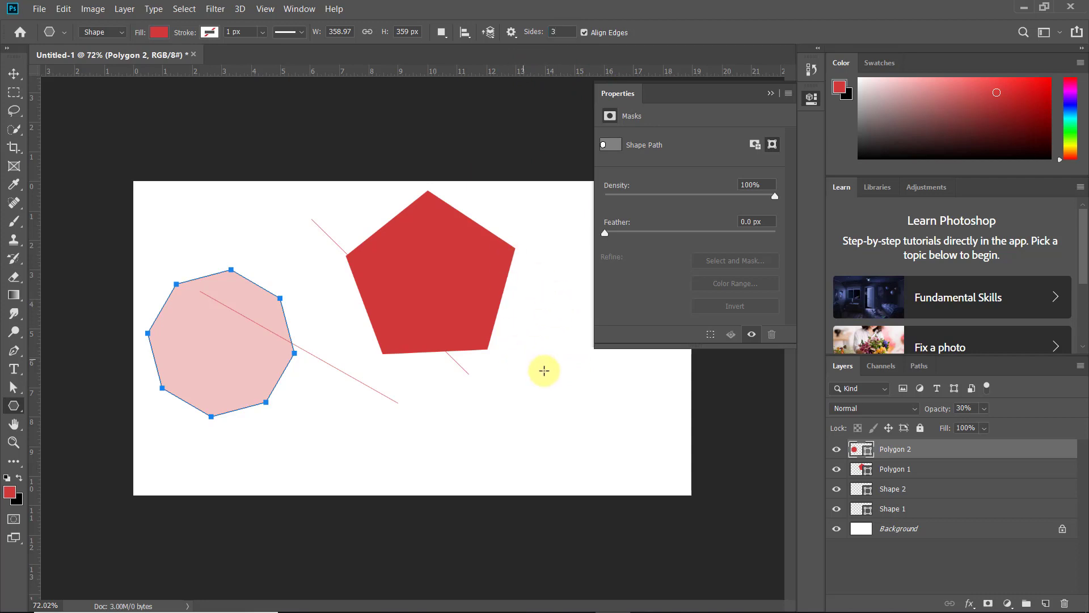
drag(545, 369, 575, 435)
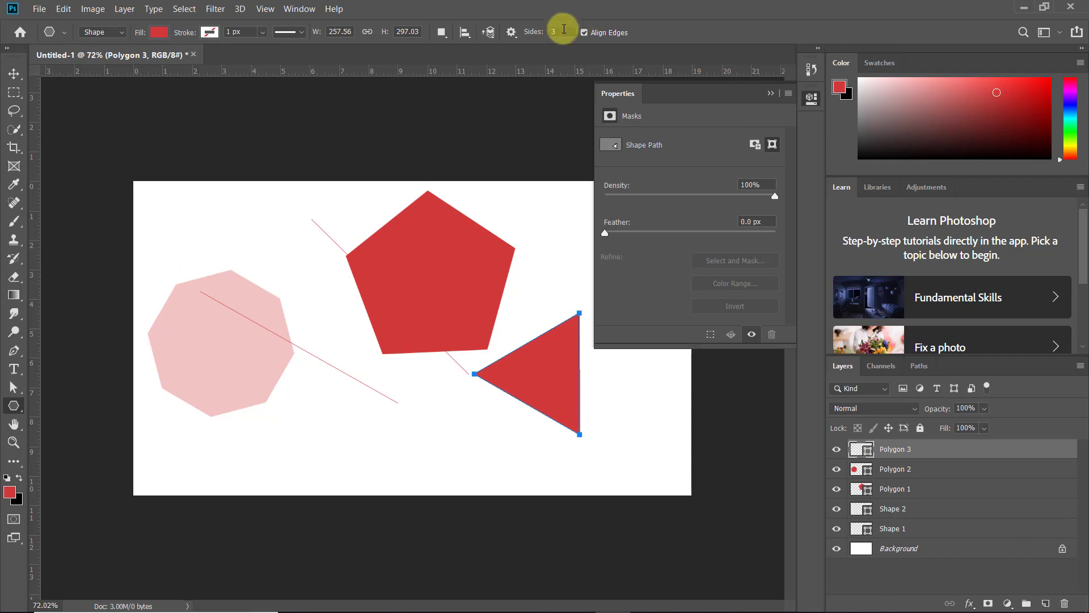
click(561, 32)
Step: Delete the Polygon 3, Polygon 1 and Polygon 2 layers using the Move tool
click(13, 73)
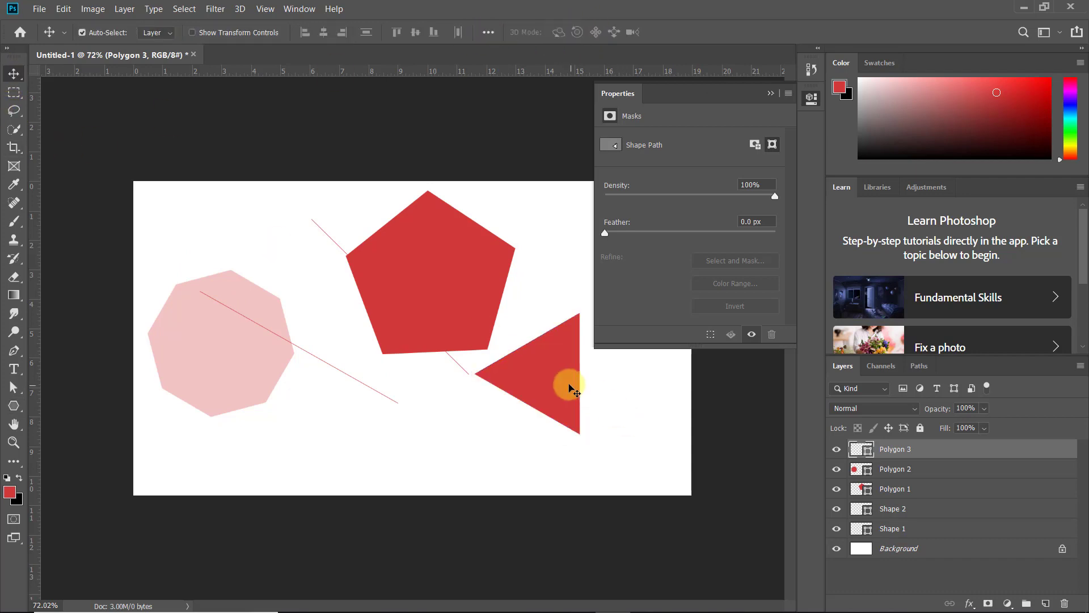
right_click(571, 387)
click(585, 394)
key(Delete)
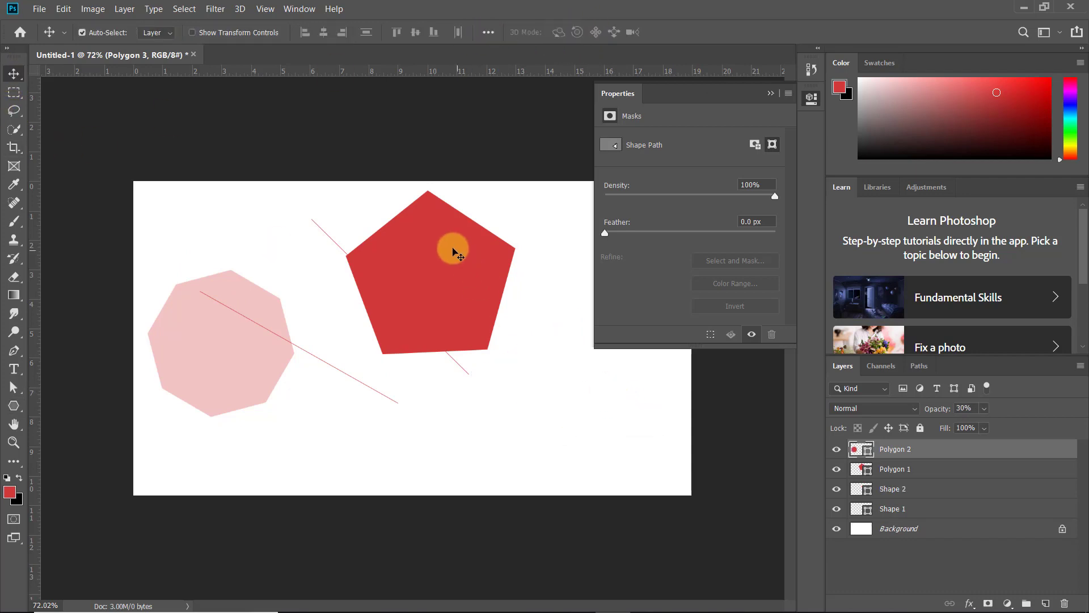
right_click(450, 245)
click(471, 253)
key(Delete)
right_click(228, 304)
click(256, 314)
key(Delete)
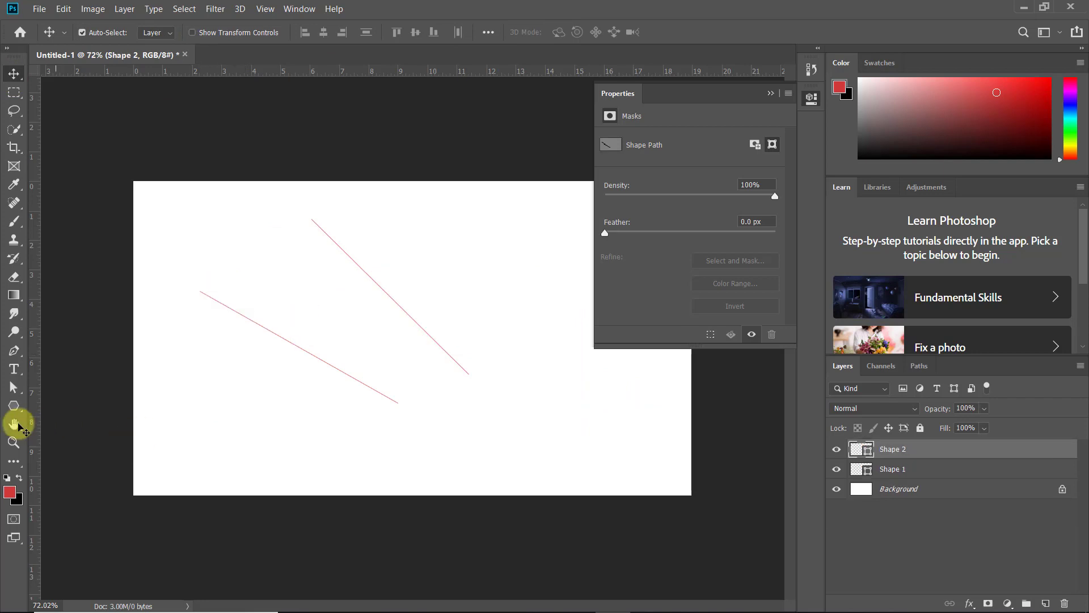
Step: Keep the Polygon Tool active and close the Properties panel
drag(13, 406, 67, 446)
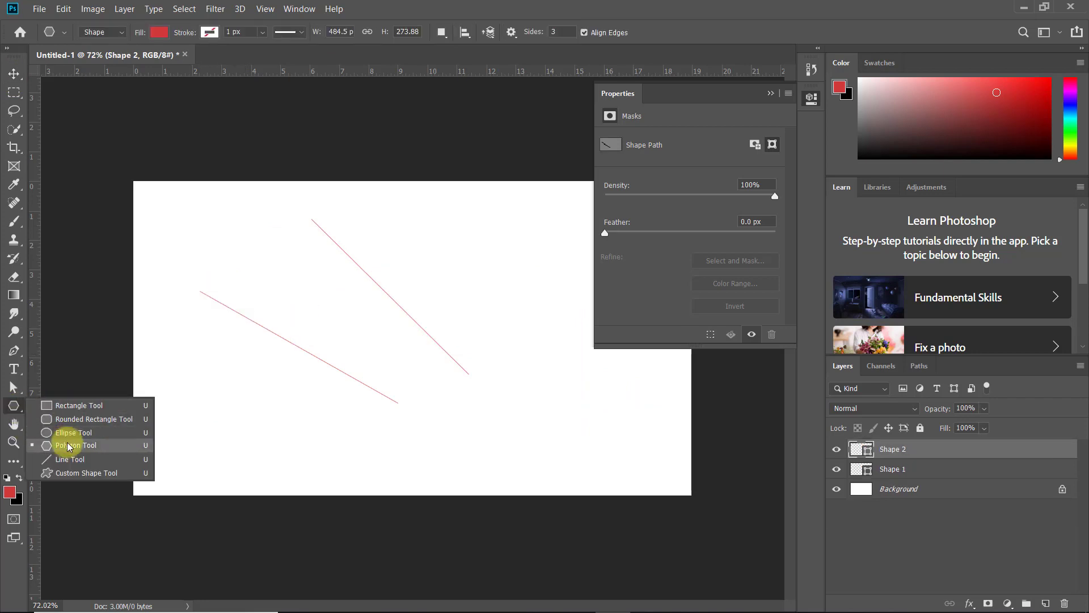
click(14, 406)
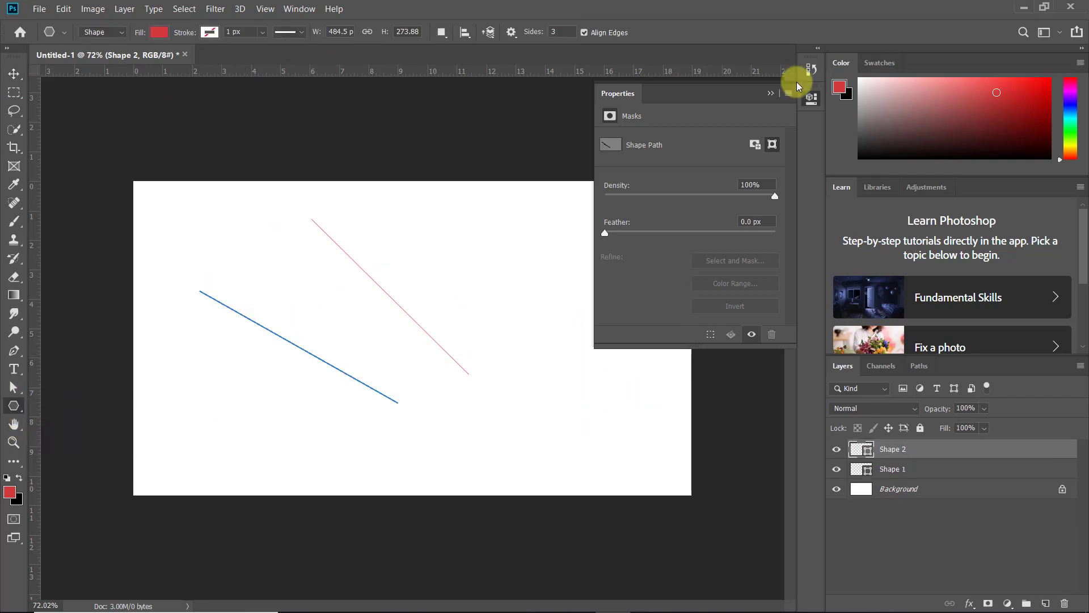
click(771, 93)
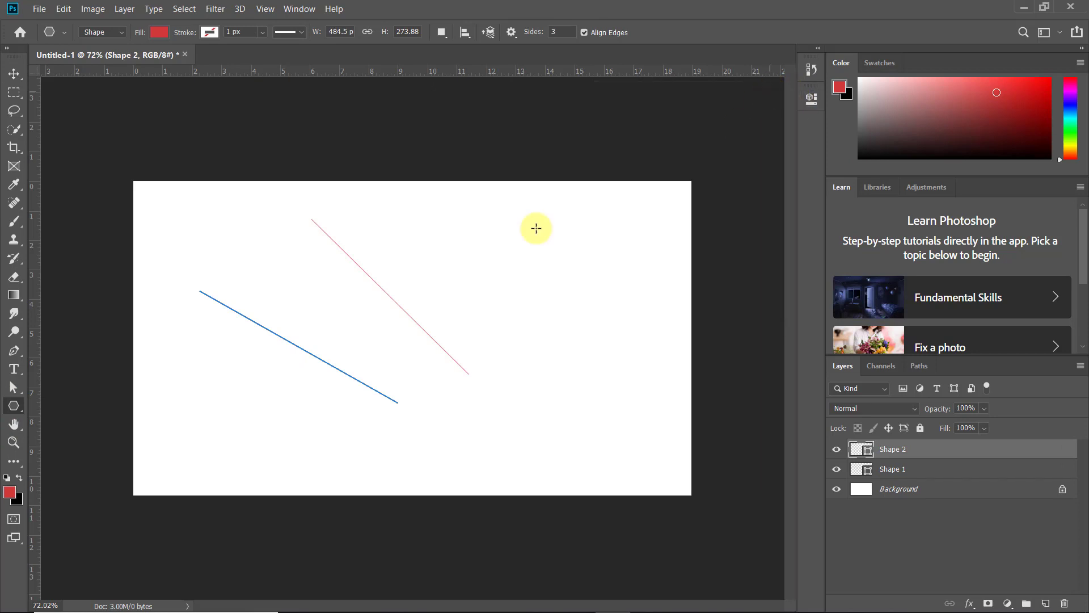
click(13, 408)
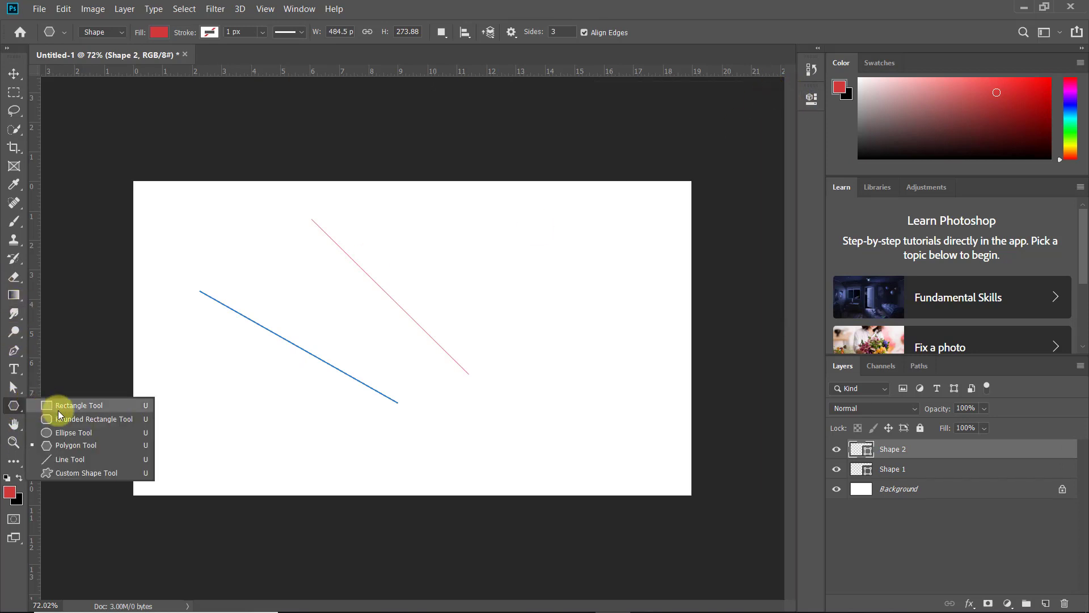
Step: Load the All shape set into the enlarged Custom Shape library
click(76, 474)
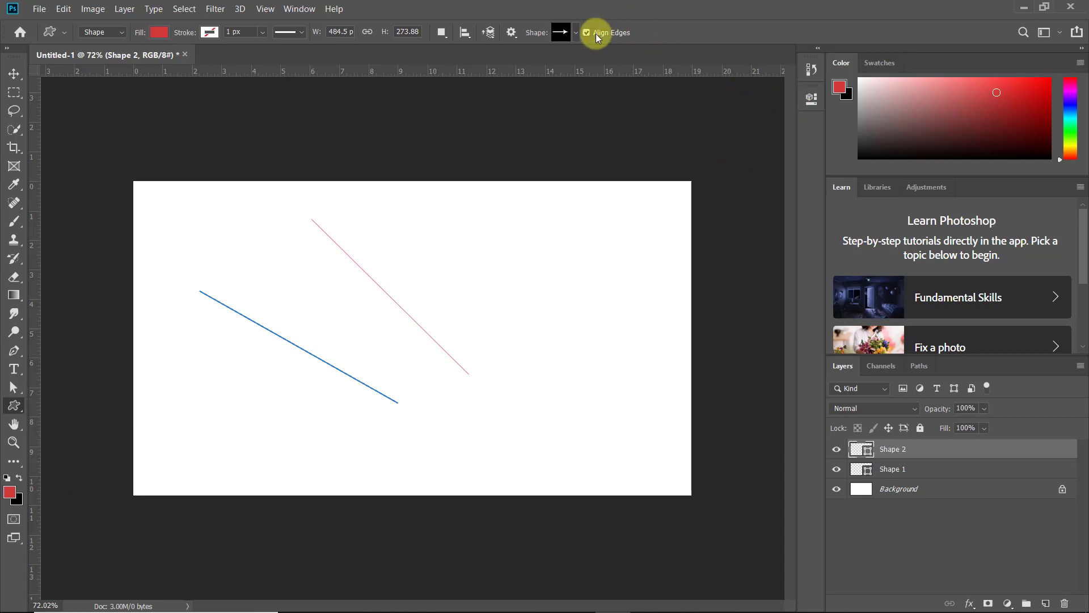
click(576, 32)
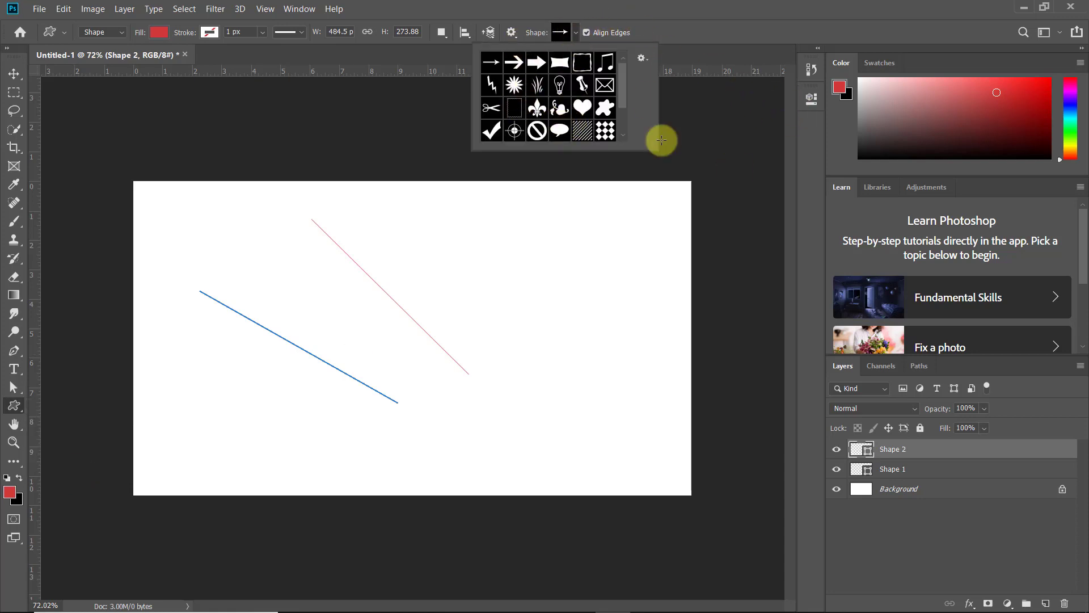
drag(655, 146, 763, 340)
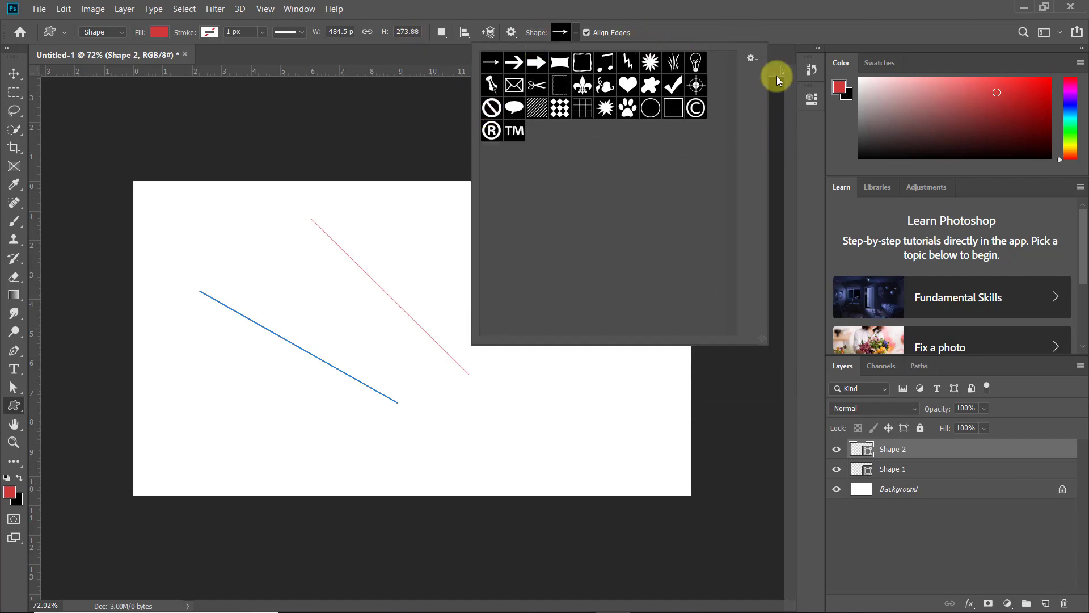
click(751, 58)
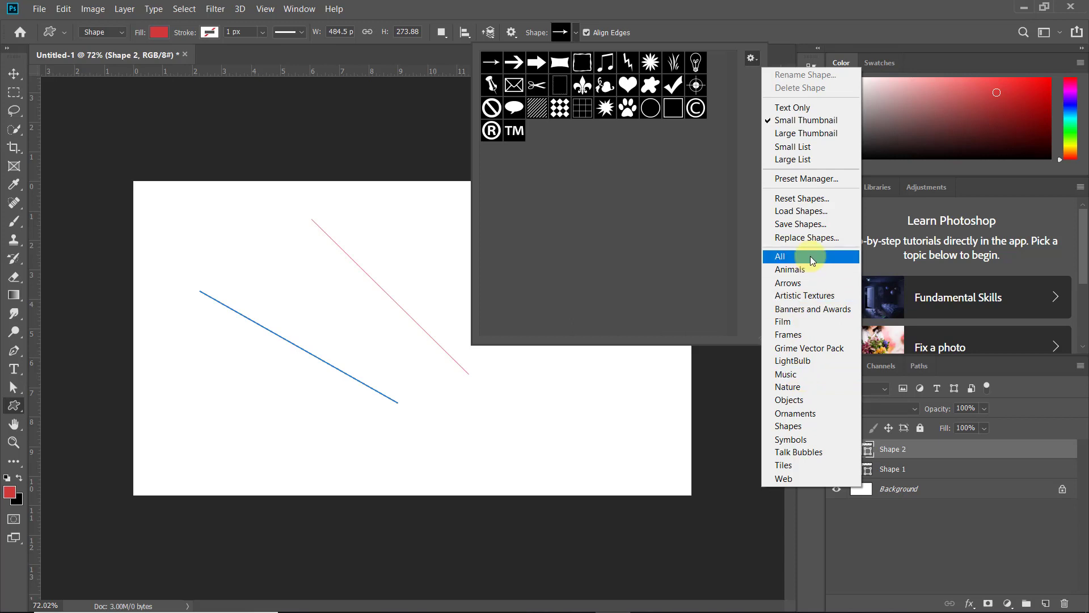
click(811, 256)
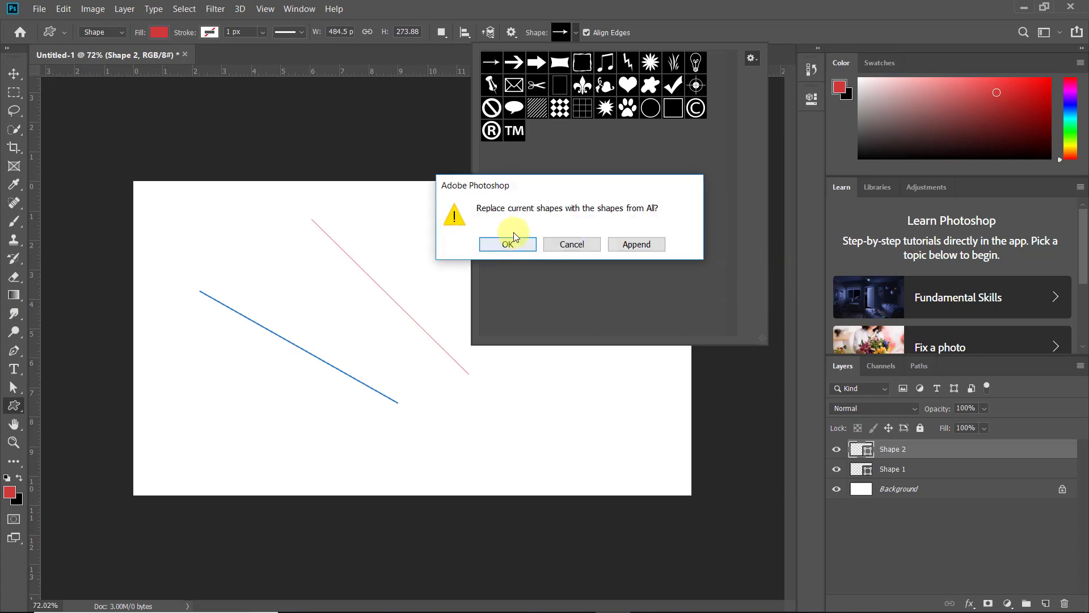
click(508, 245)
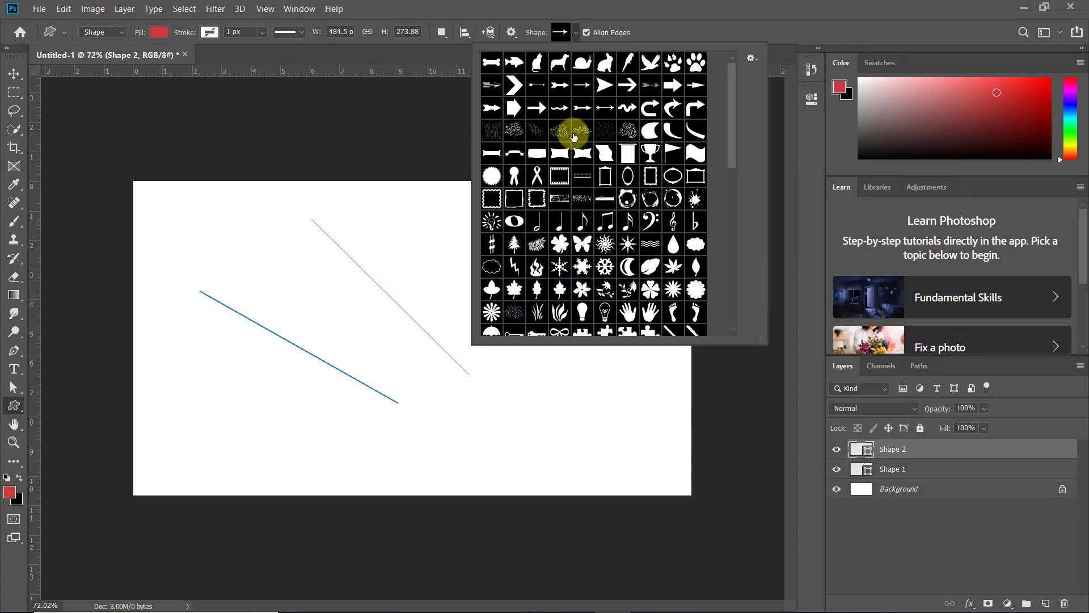
drag(762, 343, 907, 577)
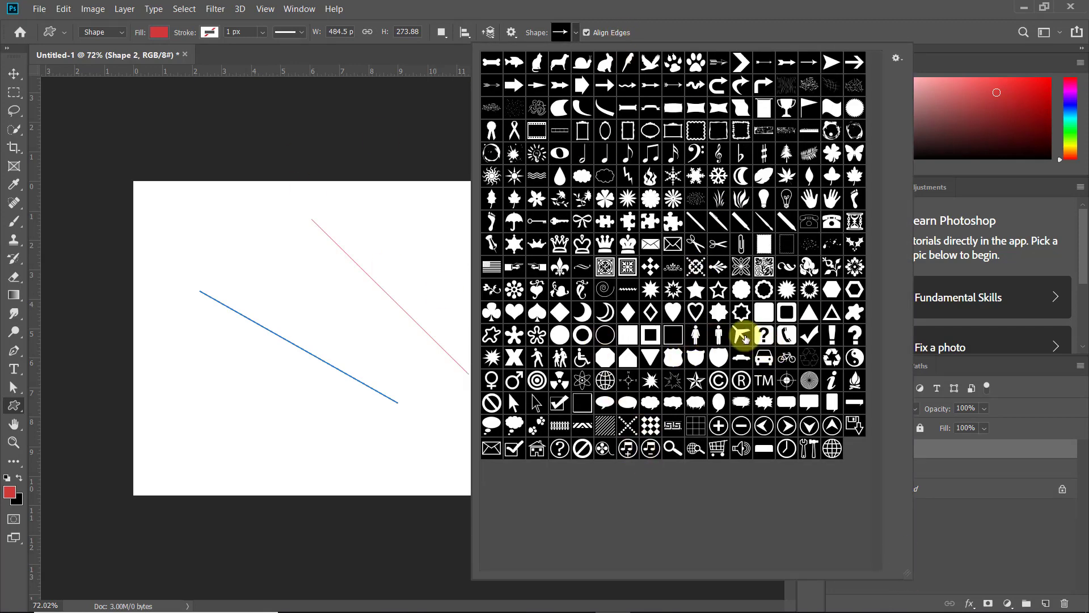
Step: Draw a red airplane custom shape, move it up-right, then delete it
drag(316, 306, 452, 421)
click(14, 73)
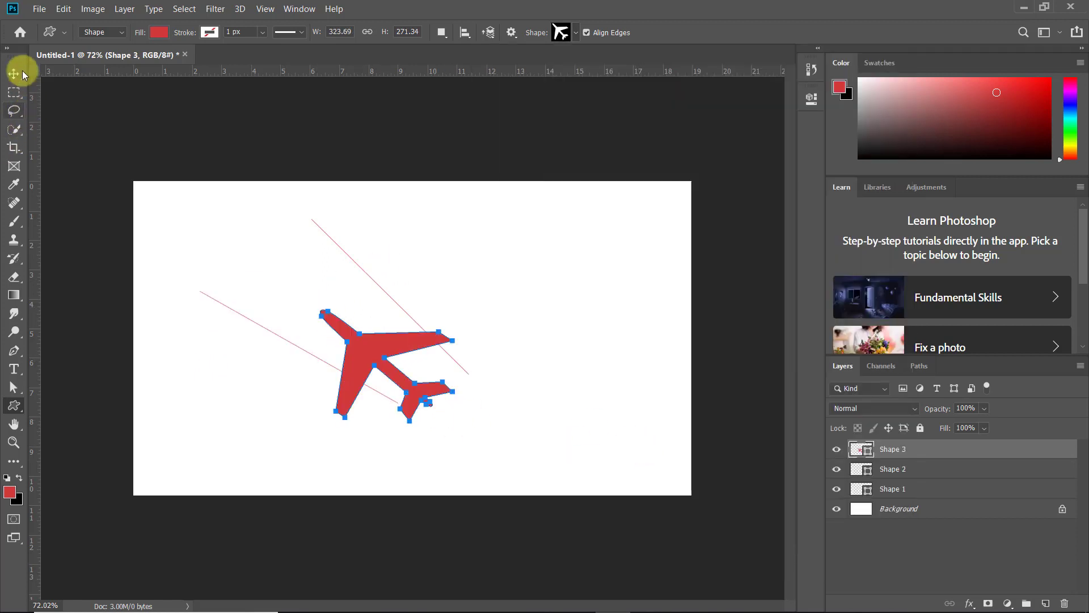
drag(356, 349, 474, 280)
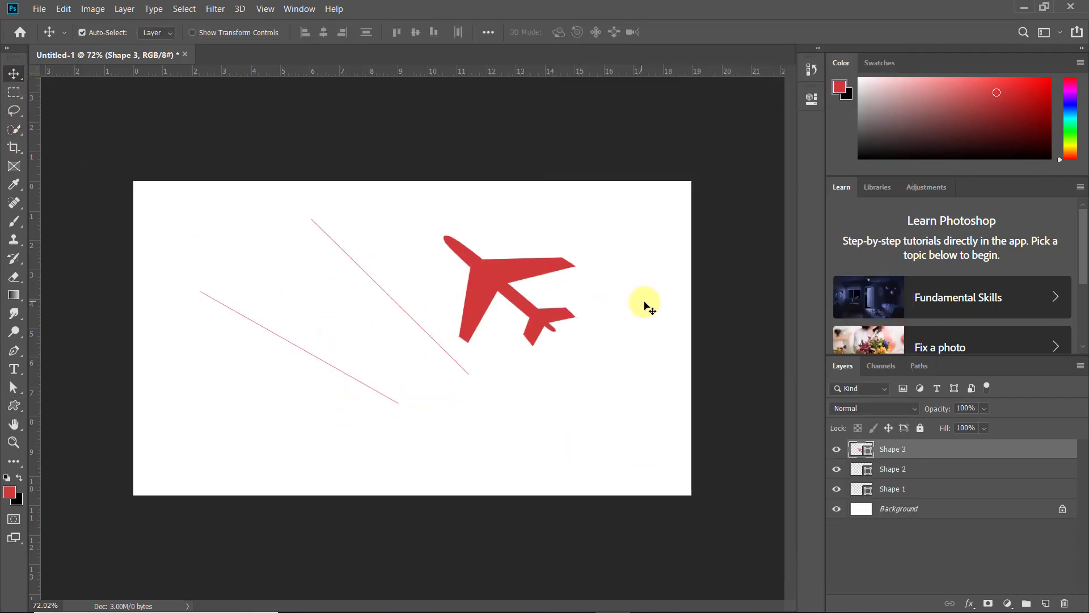
key(Delete)
Step: Delete both red line layers, Shape 2 and Shape 1
right_click(391, 299)
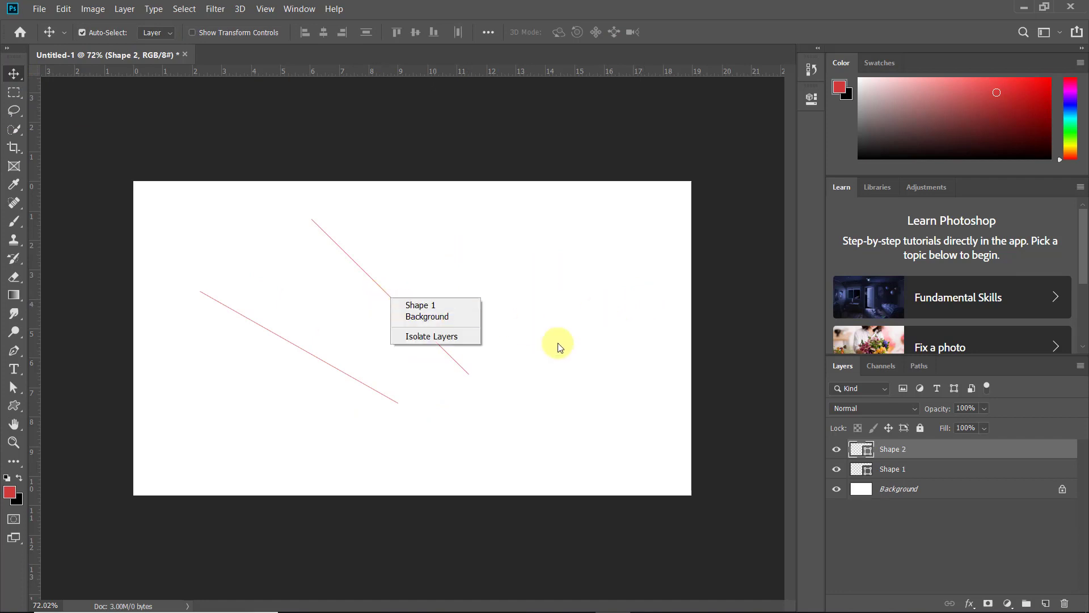
key(Delete)
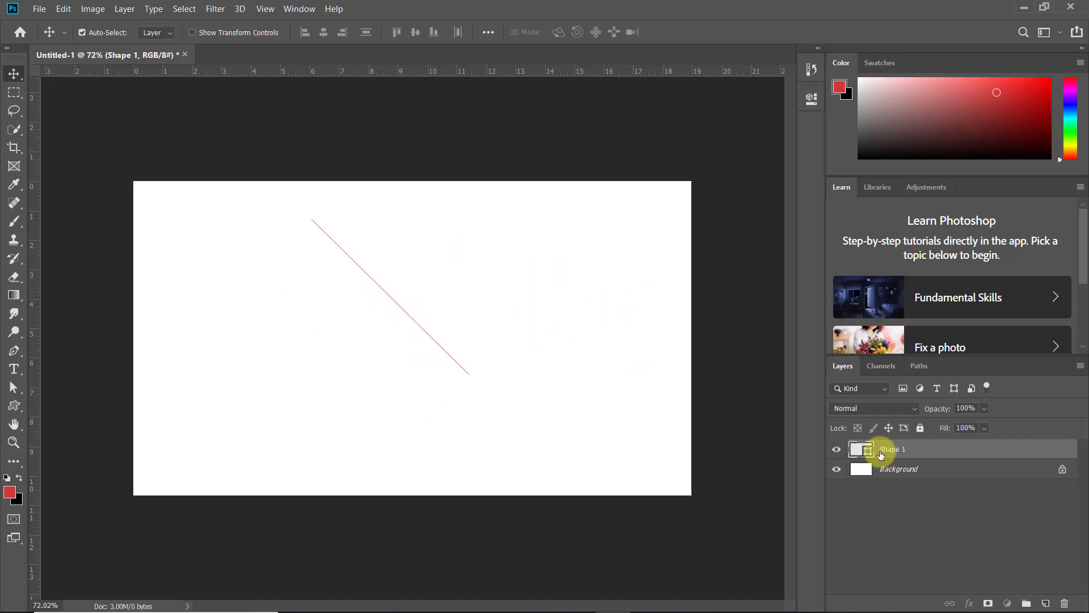
key(Delete)
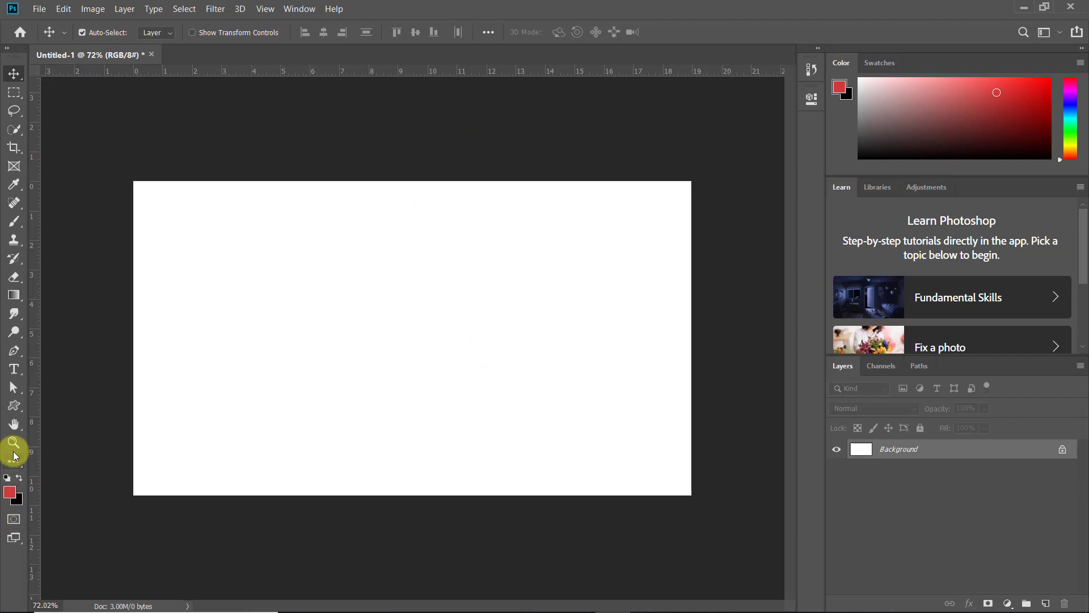
Step: Draw the standing-man preset custom shape as a red figure on the canvas's left
click(12, 410)
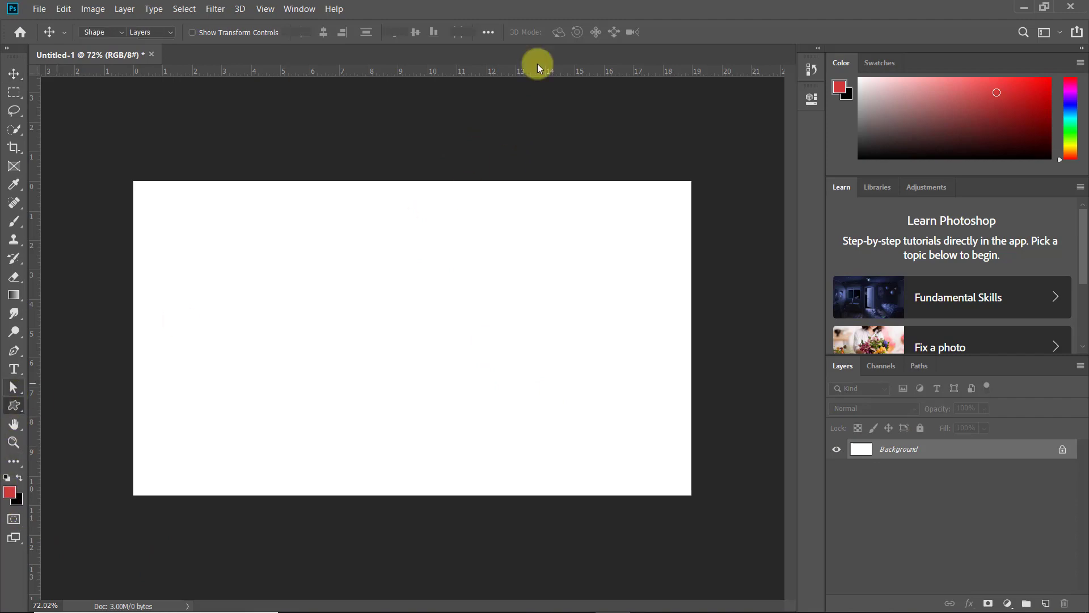
click(560, 33)
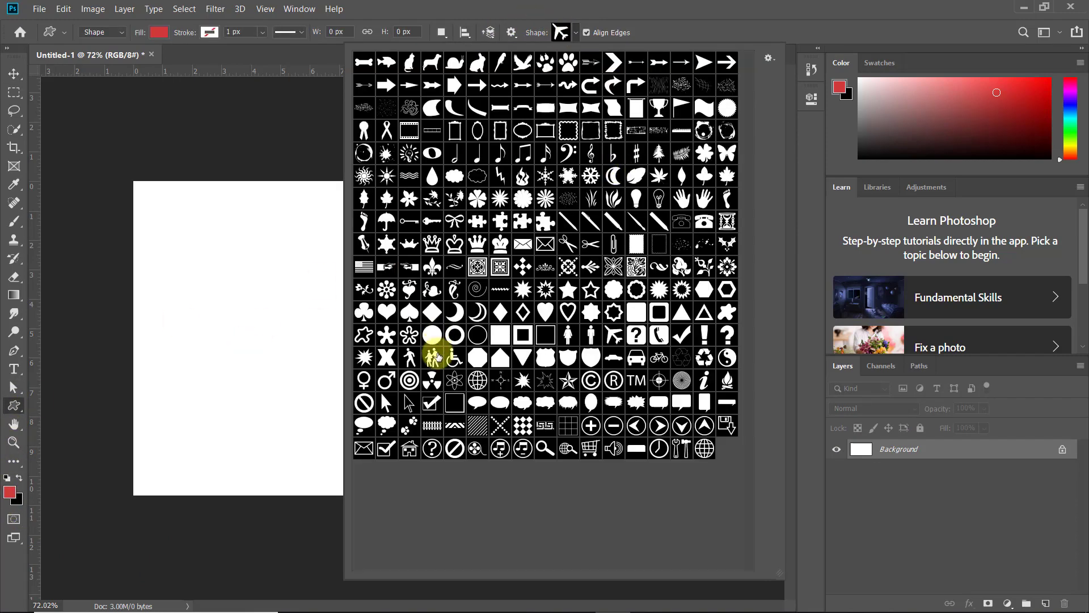
click(591, 335)
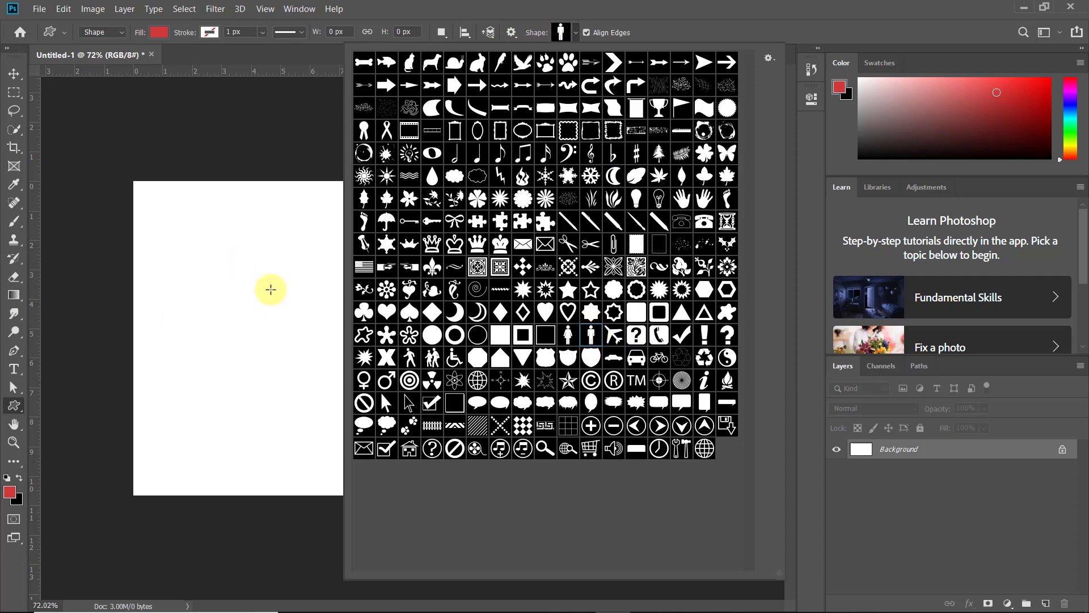
drag(266, 279, 329, 432)
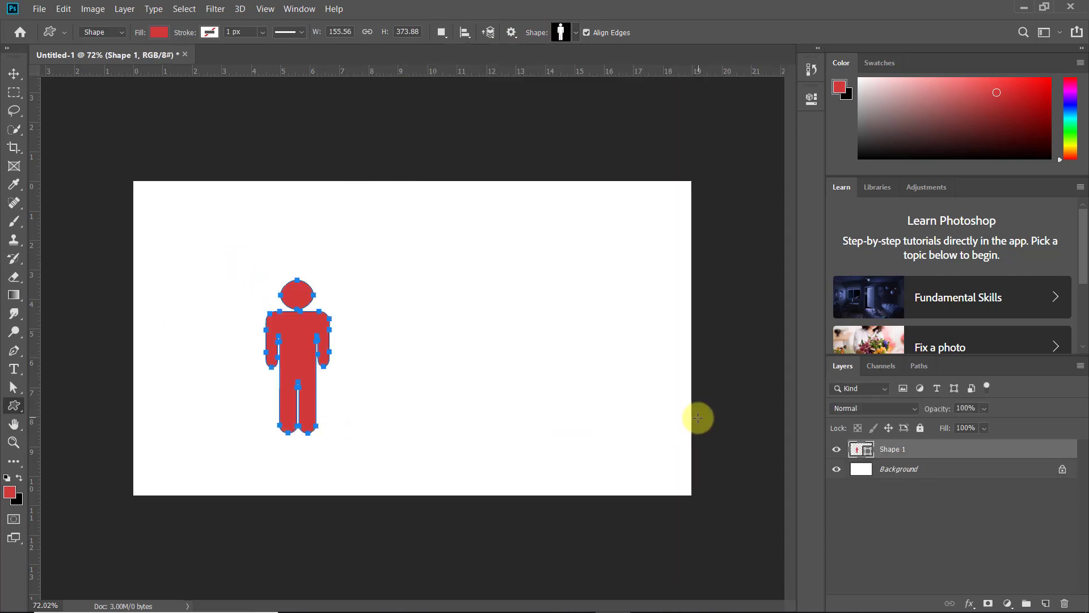
Step: In Path mode, draw two person-shaped outlines, convert them to a selection, and dismiss the error
click(120, 34)
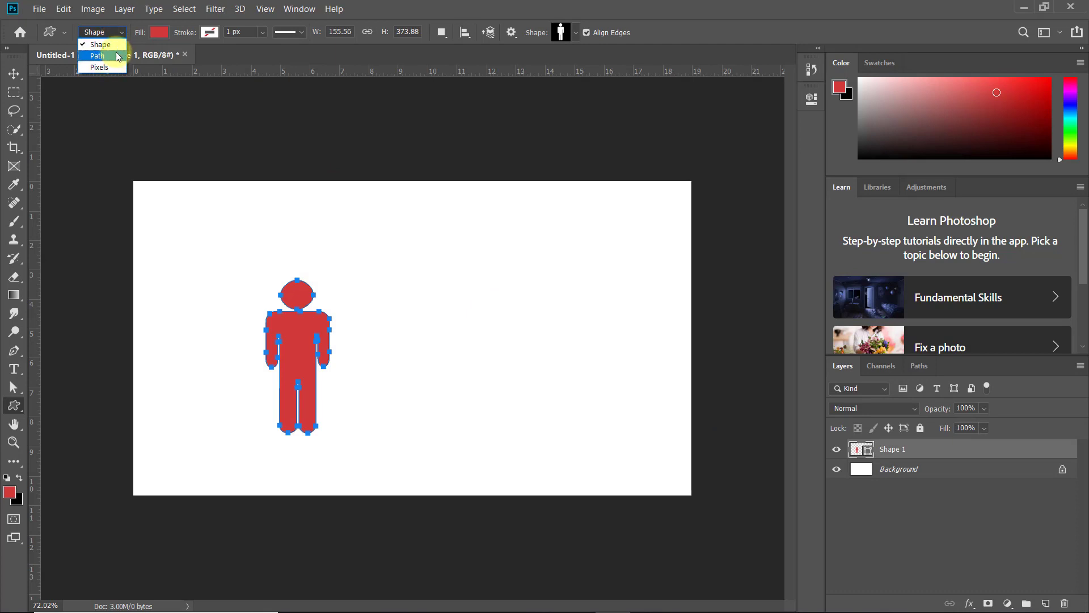
click(118, 56)
drag(427, 245, 484, 370)
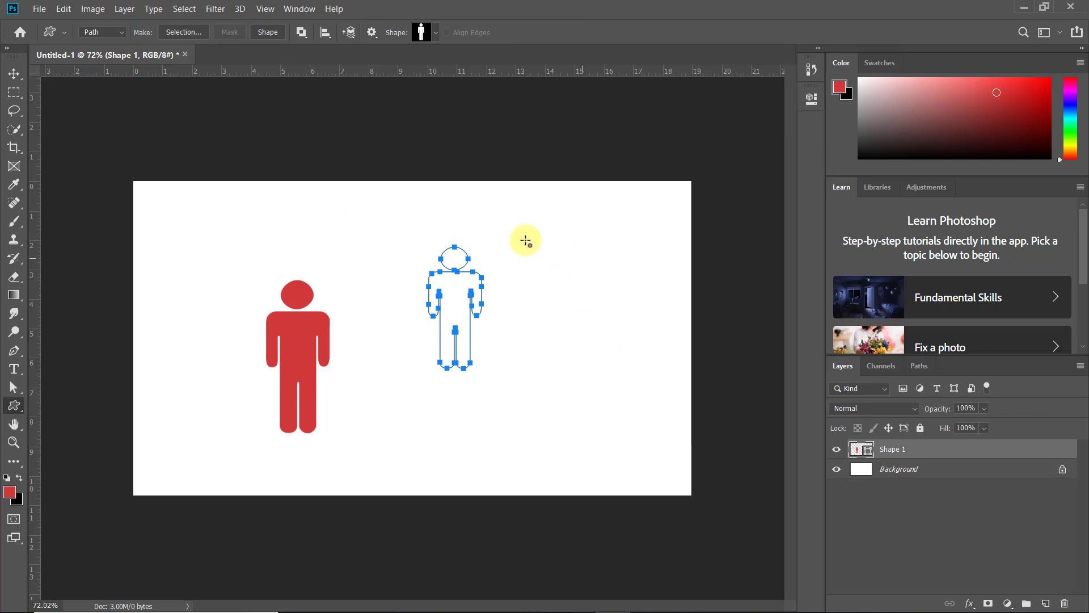
drag(519, 233, 616, 461)
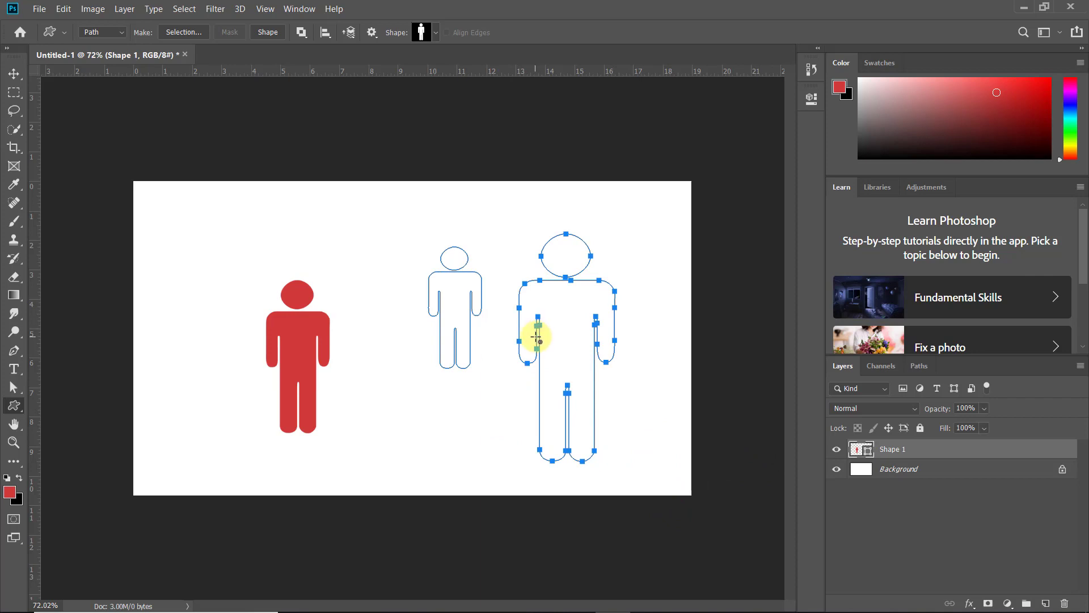
key(ctrl+Return)
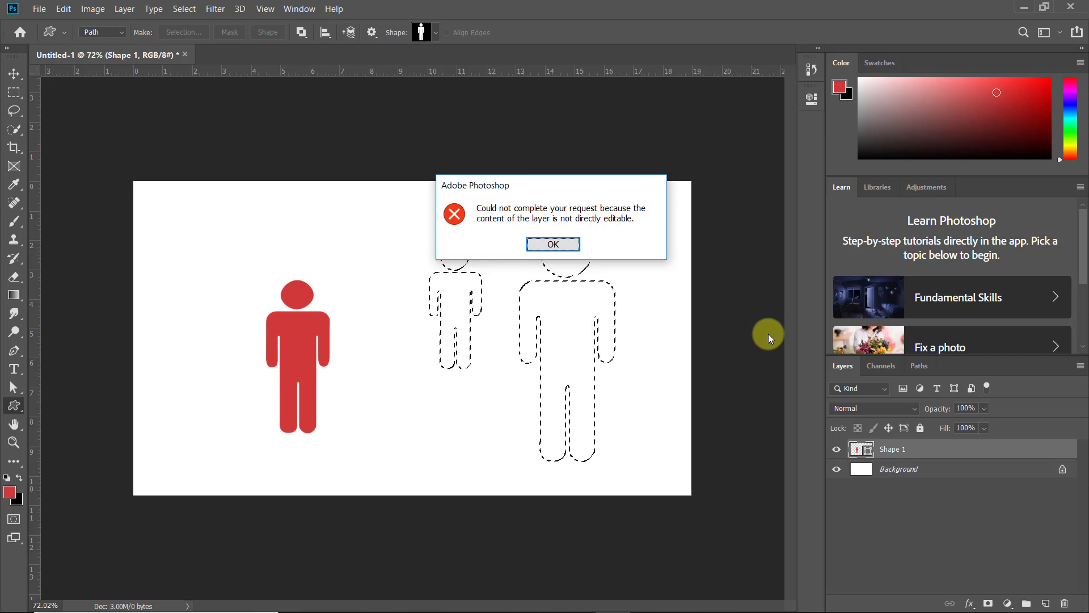
click(577, 253)
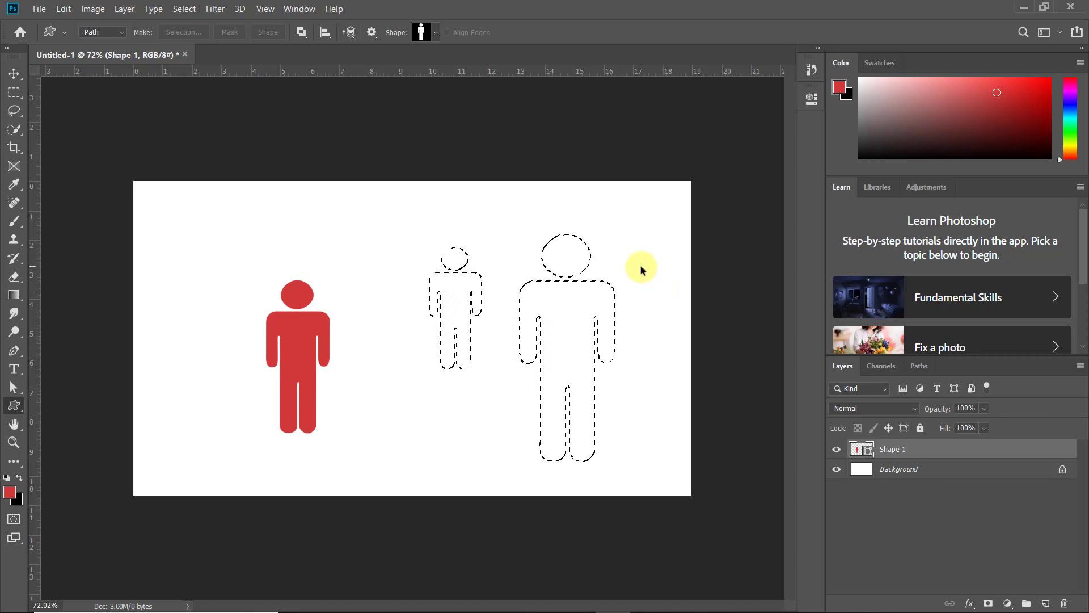
Step: Deselect with Ctrl+D and drag the red Shape 1 figure to just left of canvas centre
key(ctrl+d)
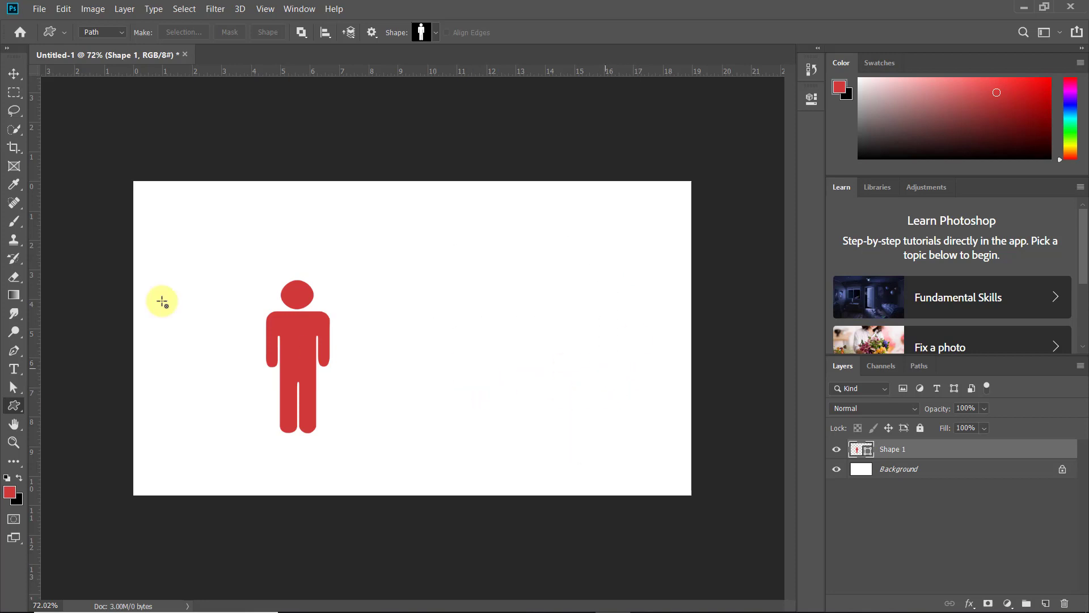
click(19, 80)
scroll(506, 329, down, 3)
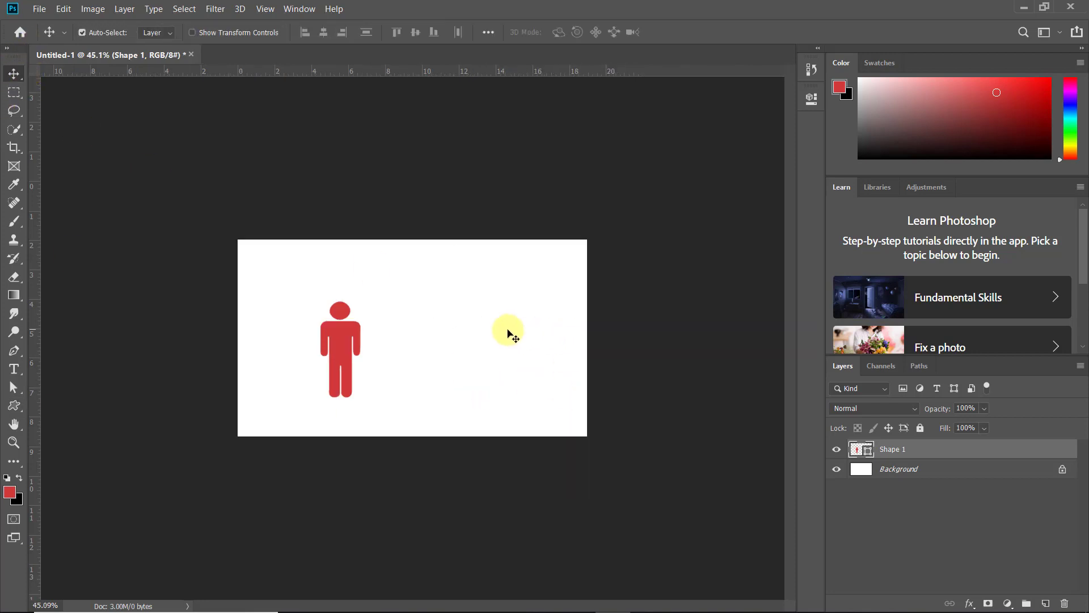
scroll(506, 329, up, 2)
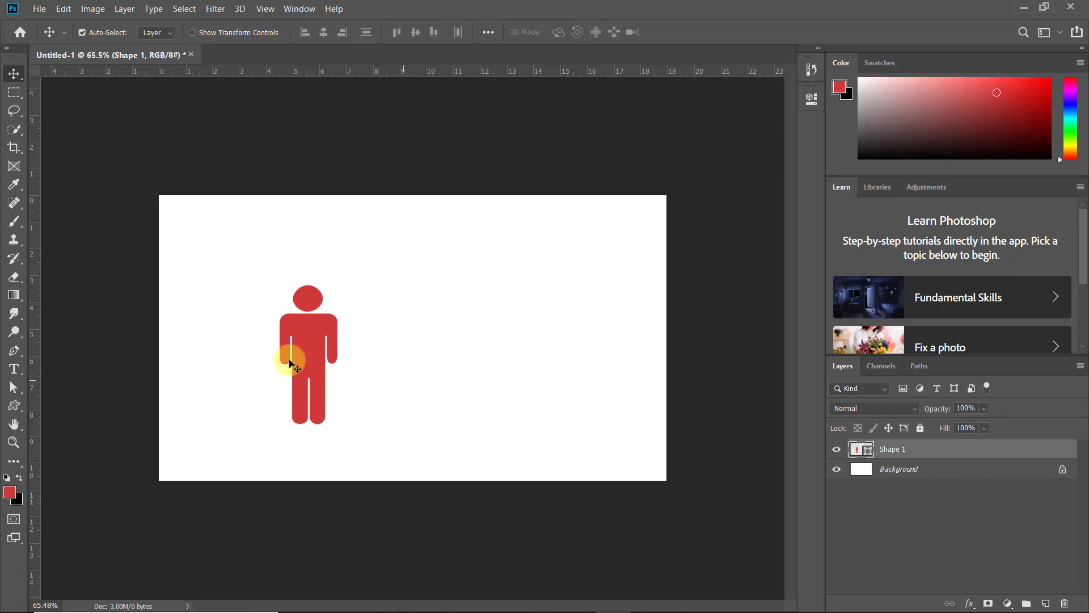
drag(312, 336, 425, 275)
mouse_move(486, 308)
mouse_down()
mouse_move(408, 274)
mouse_move(422, 280)
mouse_up()
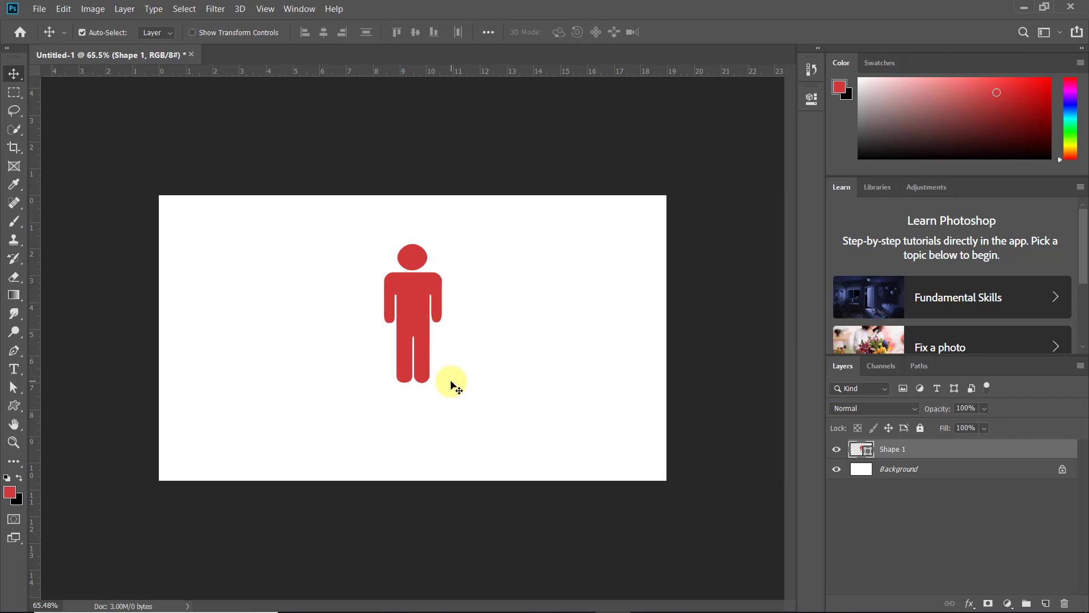
mouse_move(401, 268)
mouse_down()
mouse_move(388, 310)
mouse_move(359, 291)
mouse_up()
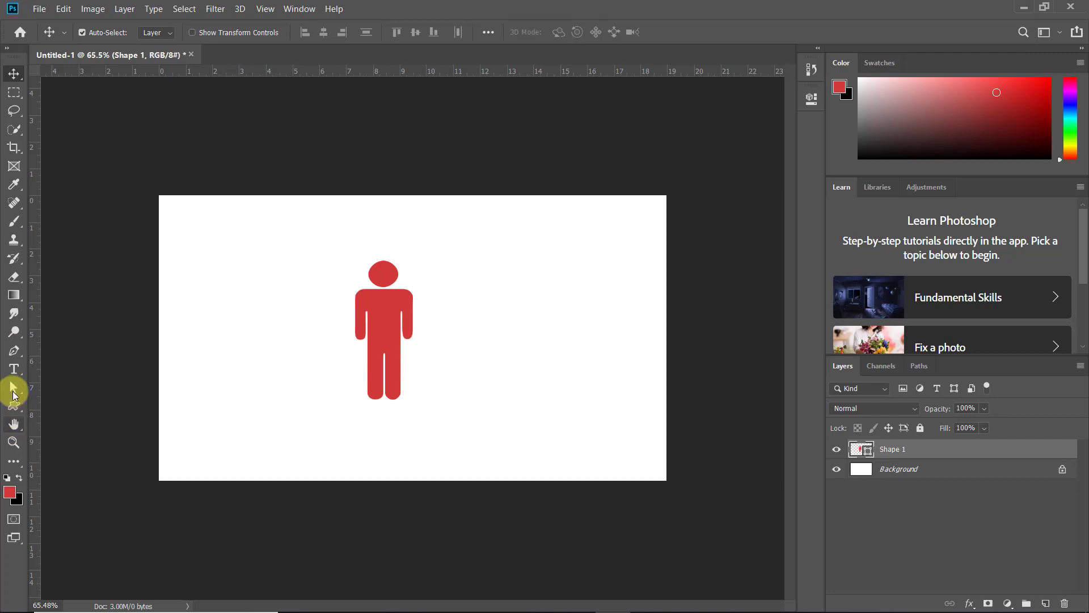
click(13, 387)
click(390, 344)
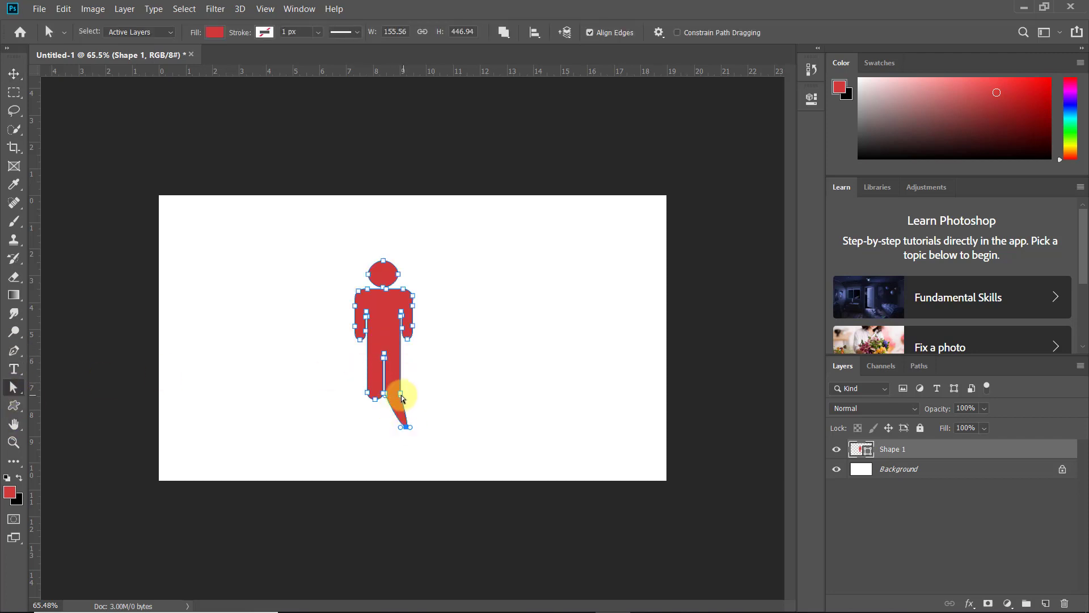
drag(401, 393, 432, 396)
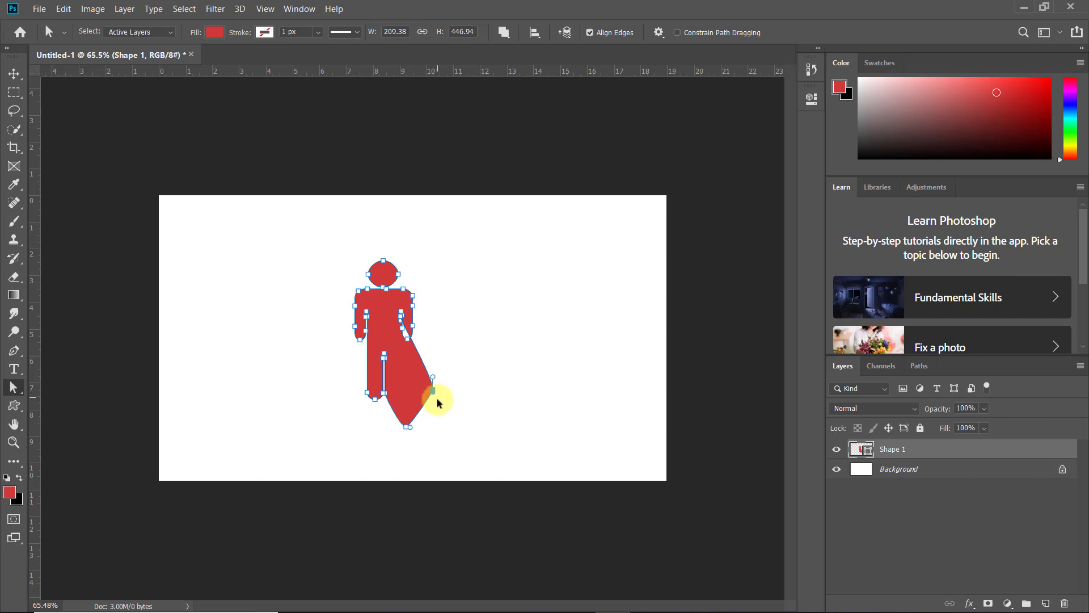
key(ctrl+z)
click(387, 266)
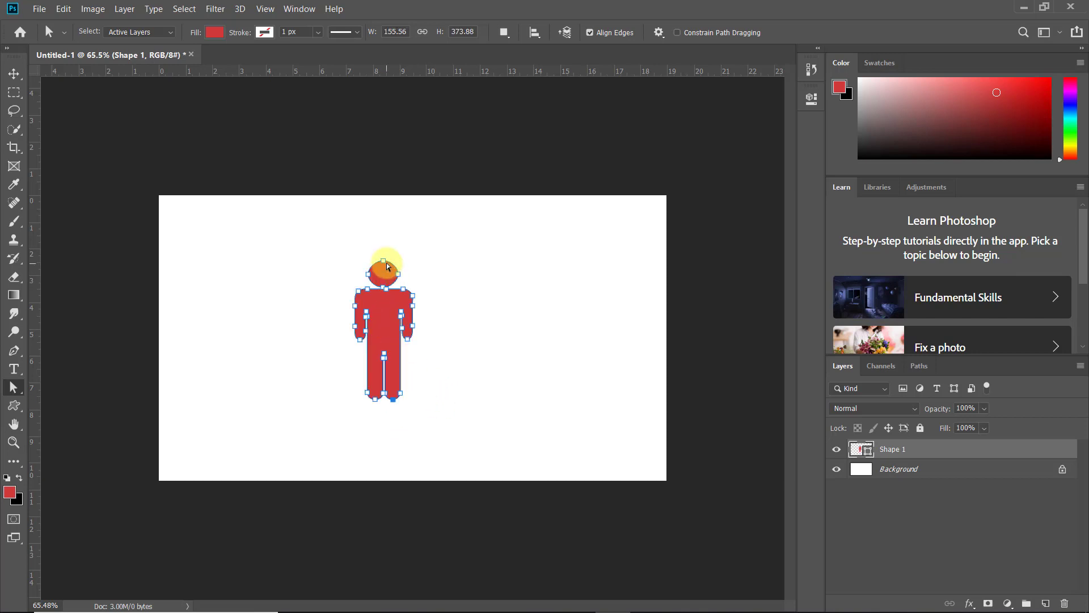
drag(381, 238, 381, 237)
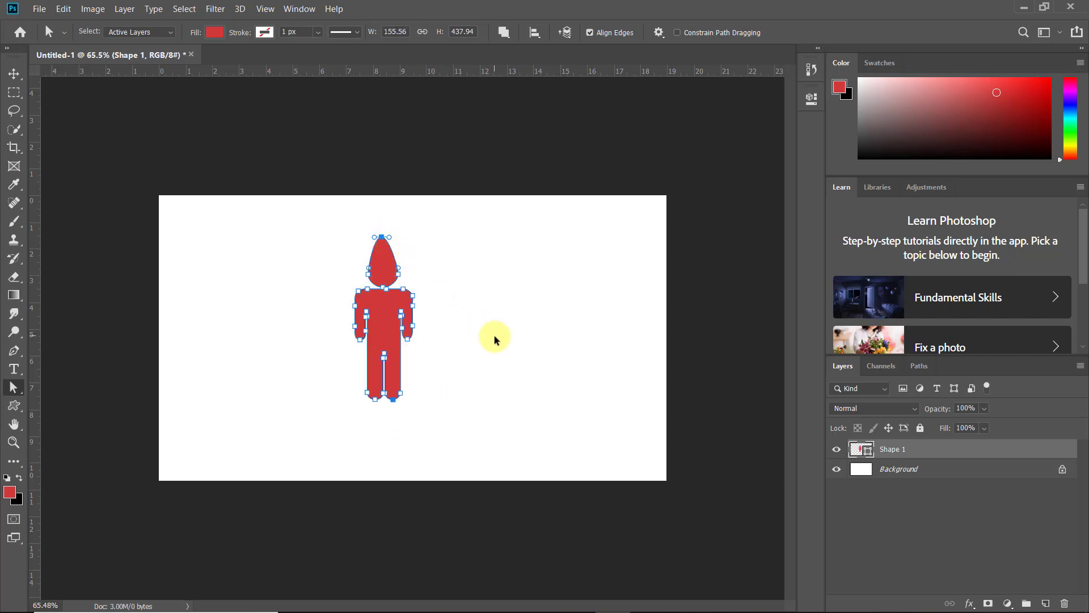
click(14, 73)
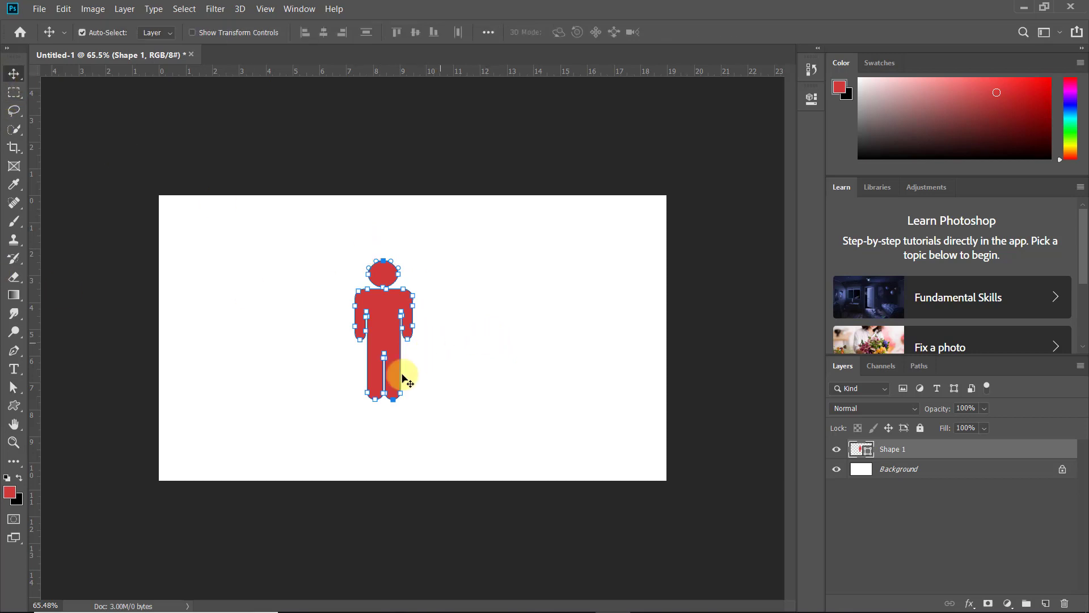
click(14, 92)
click(14, 73)
click(14, 92)
click(14, 110)
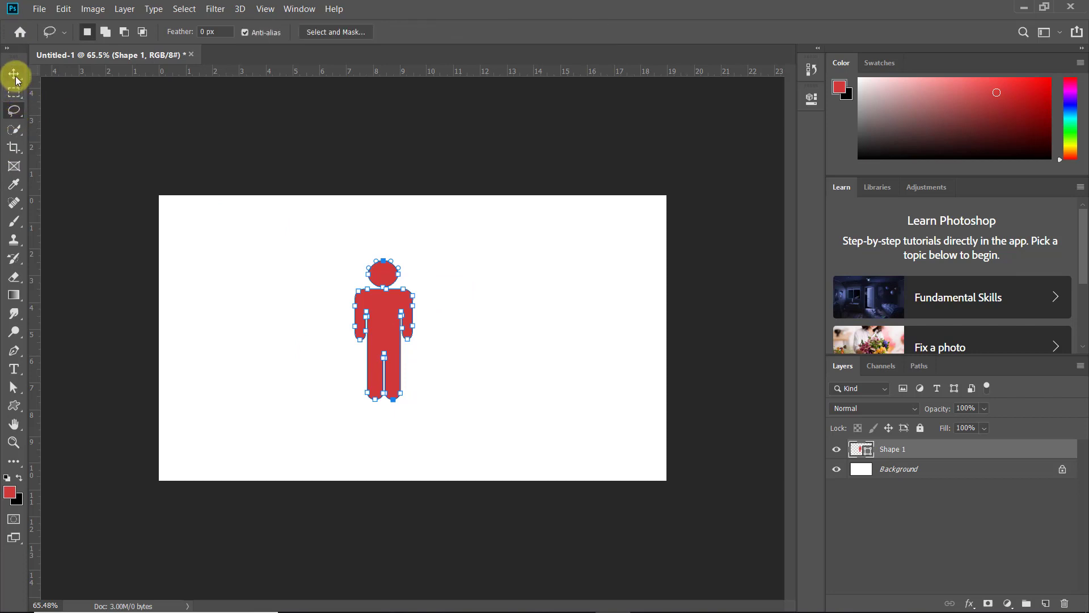
click(13, 73)
click(491, 290)
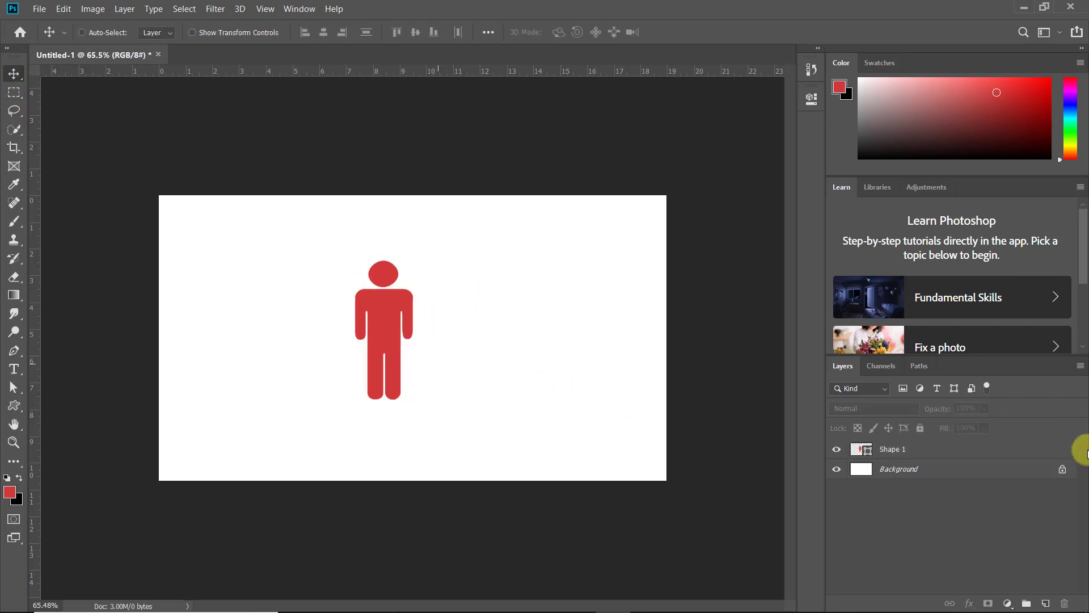
click(913, 449)
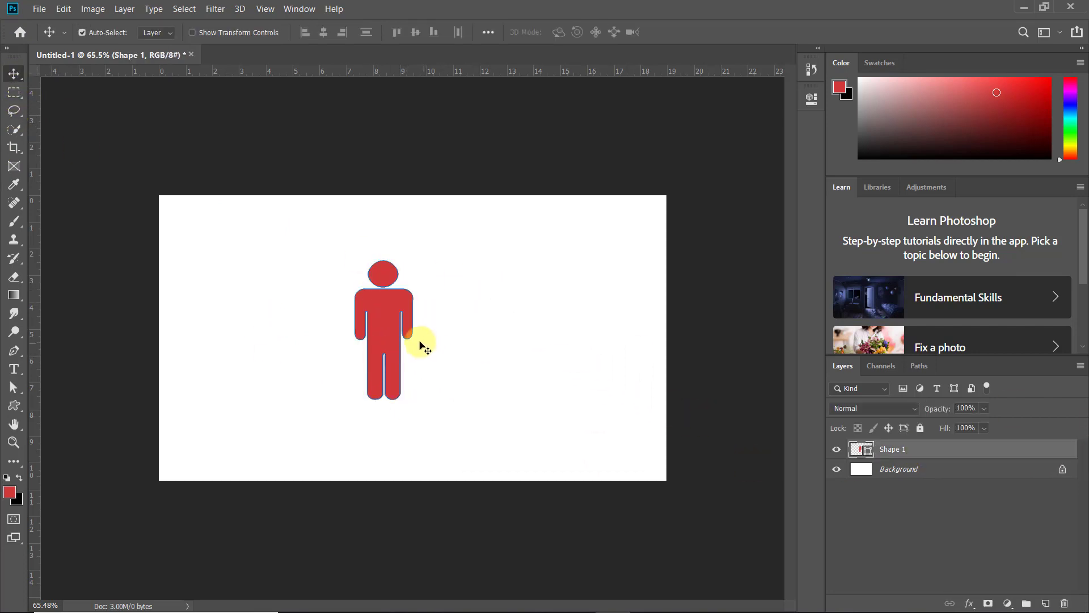
key(ctrl)
click(385, 316)
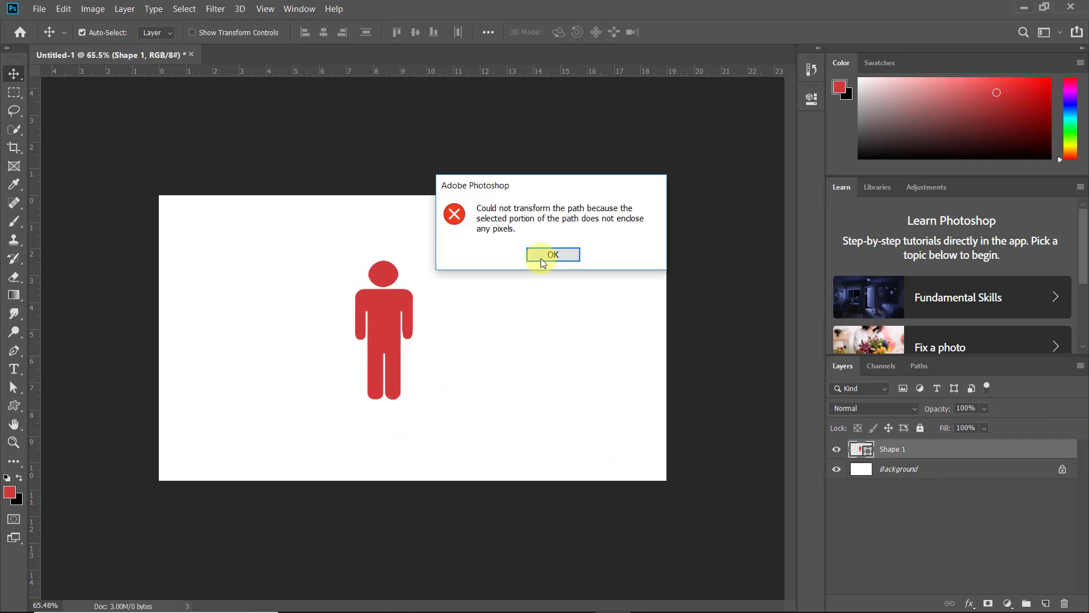
click(553, 255)
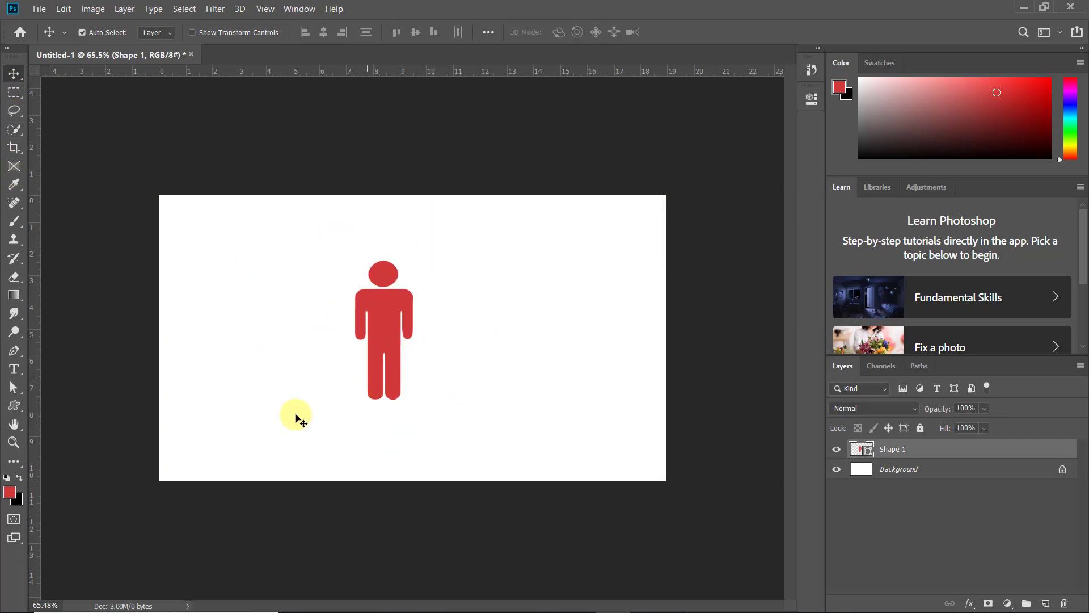
click(228, 419)
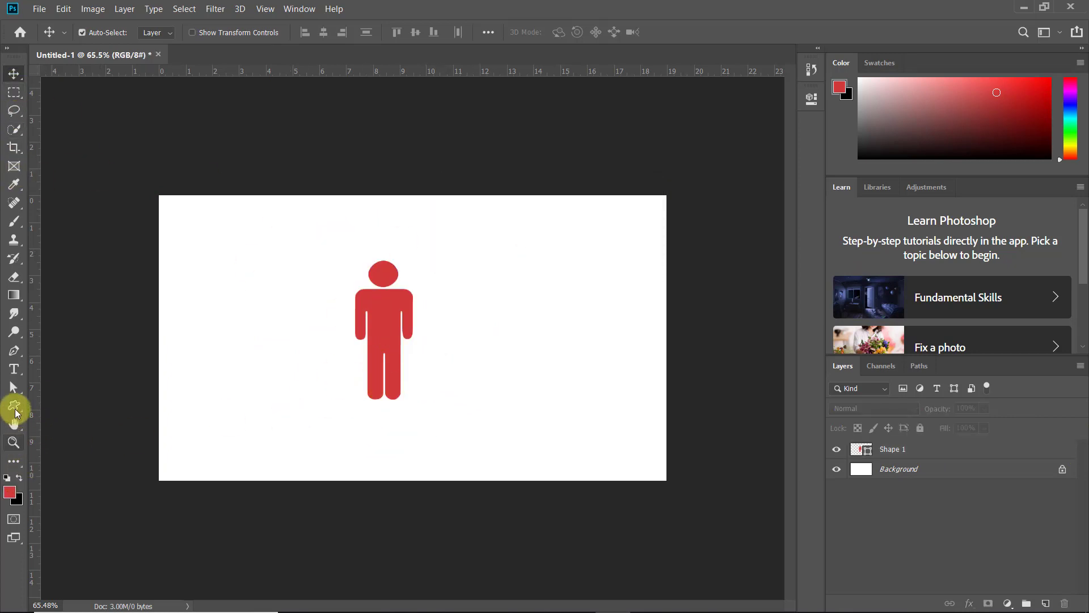
click(14, 407)
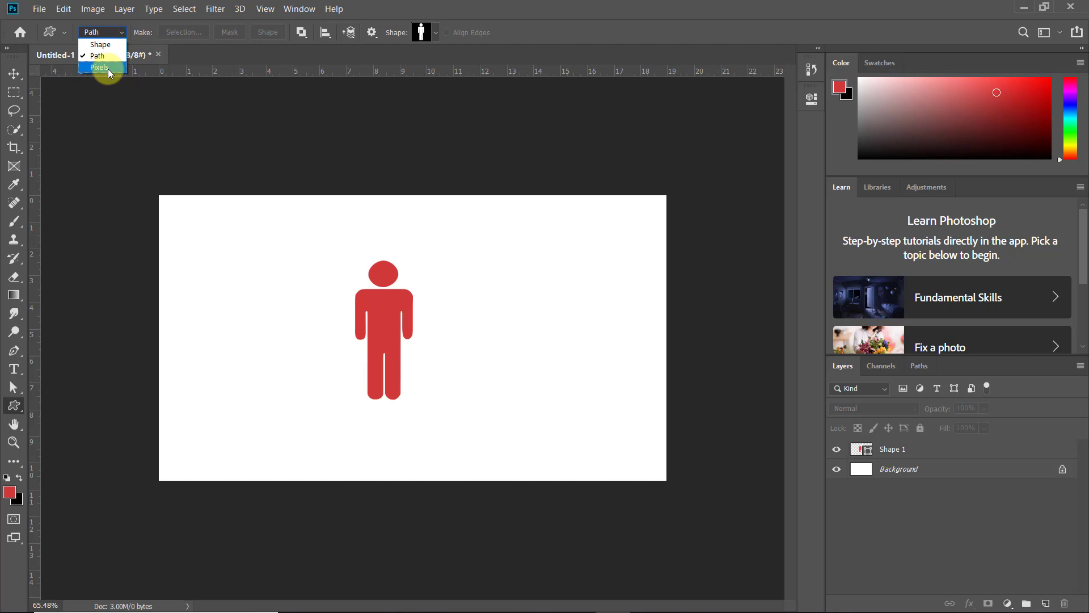
Step: Set Custom Shape to Pixels mode, draw a person on the Background, then undo it
click(108, 69)
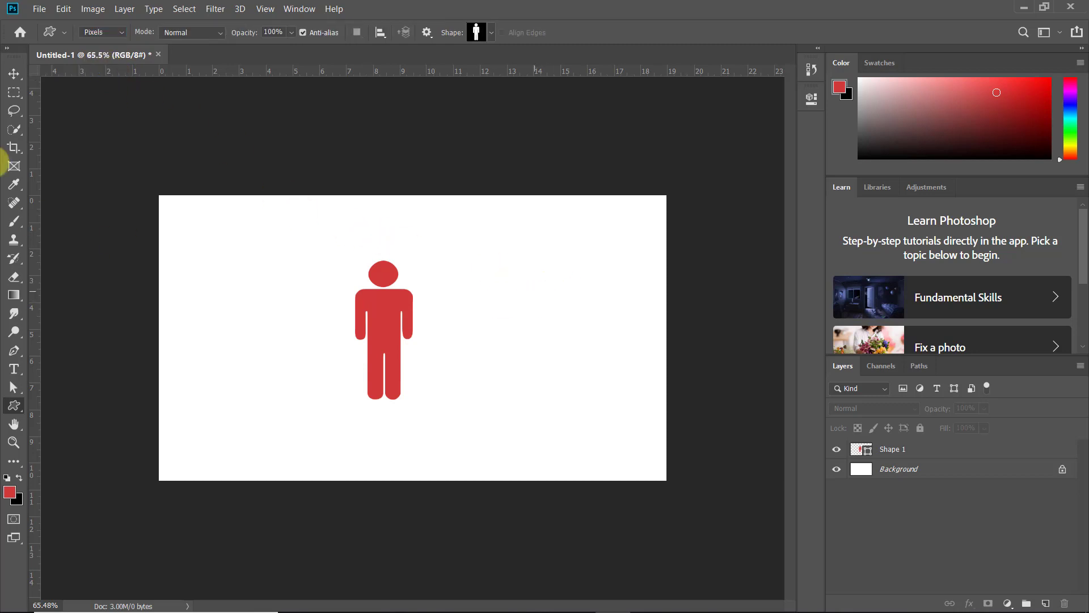
key(alt+bracketleft)
key(shift+u)
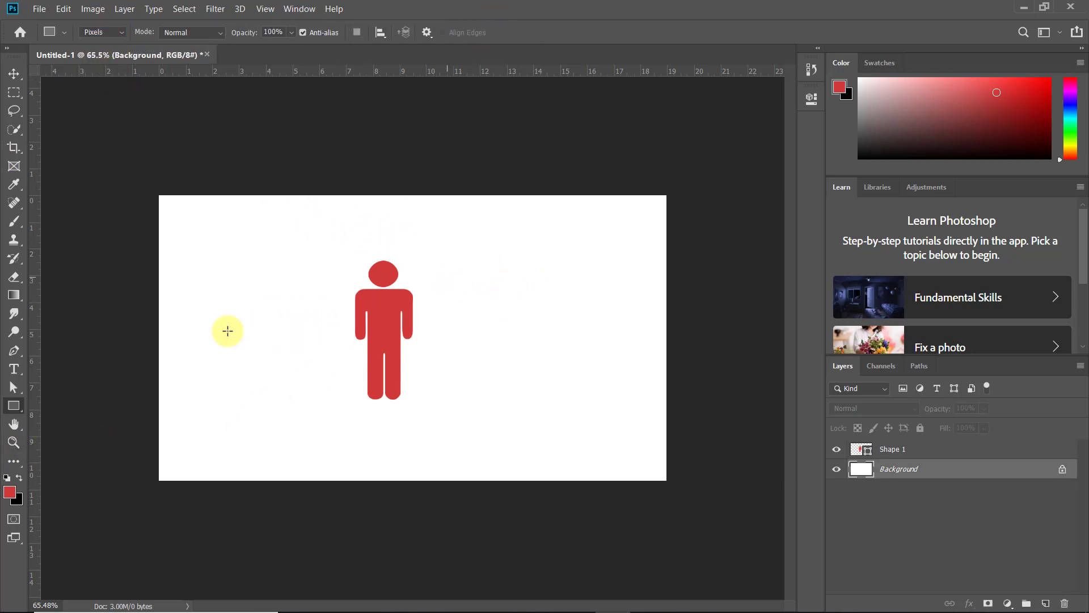
right_click(15, 407)
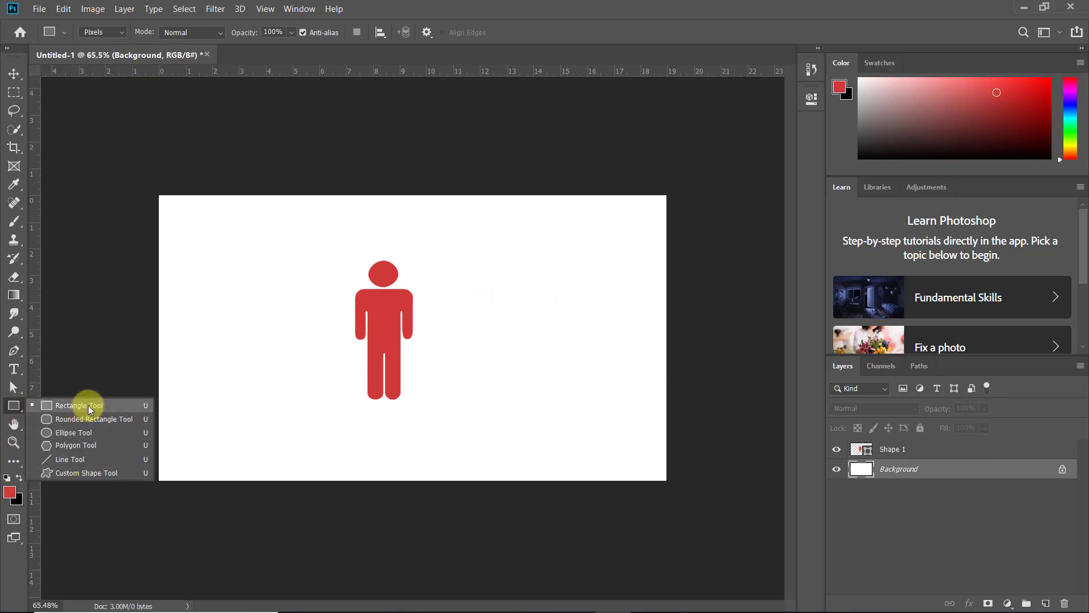
click(97, 473)
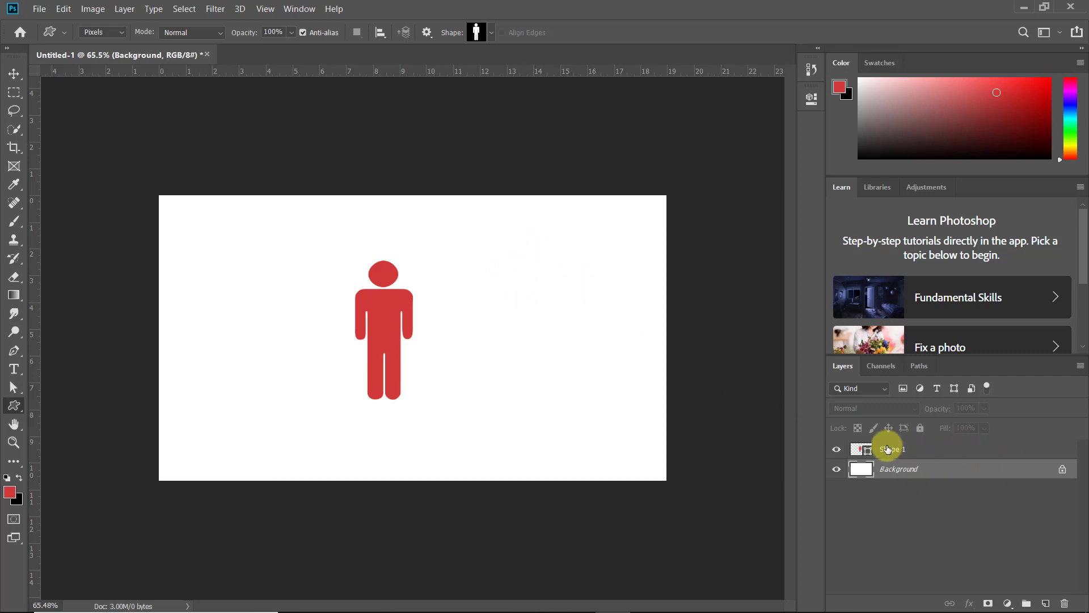
drag(490, 247, 553, 425)
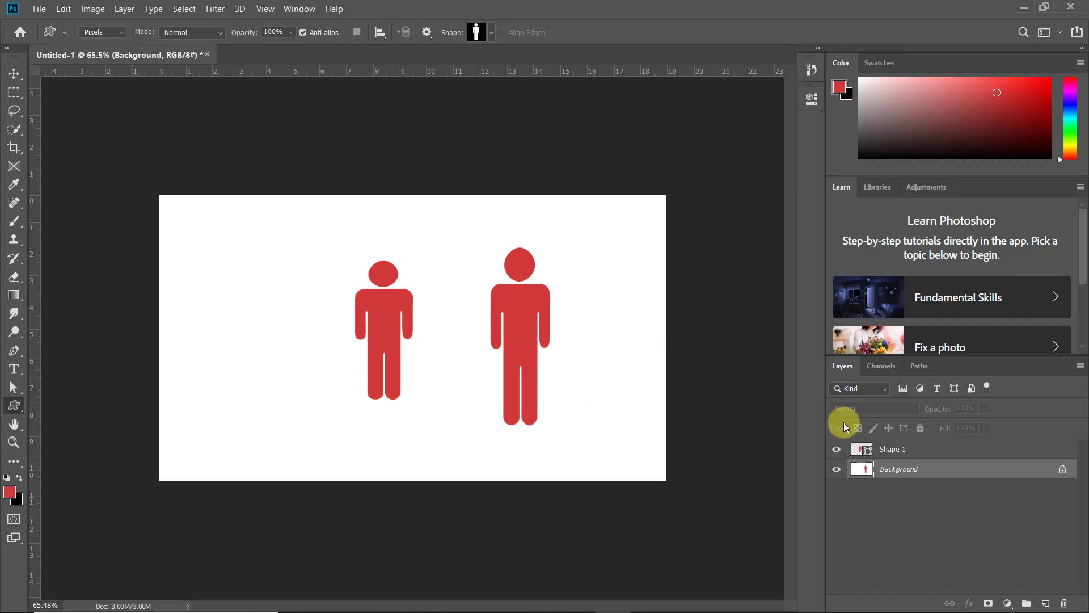
key(ctrl+z)
Step: Add a new layer above Shape 1, draw a larger pixel person, and reposition it
click(925, 448)
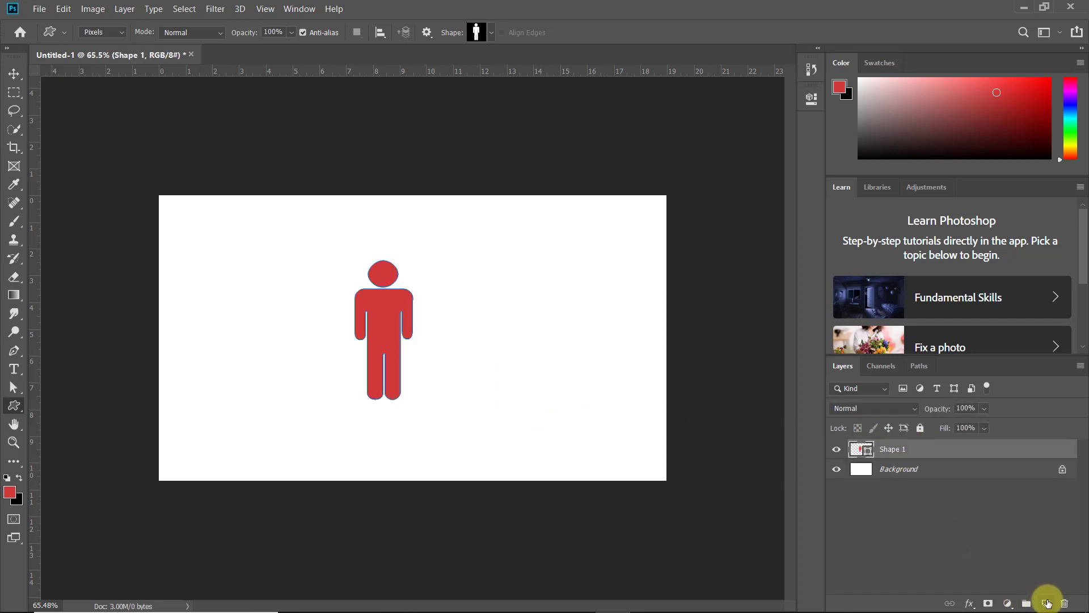
click(1046, 603)
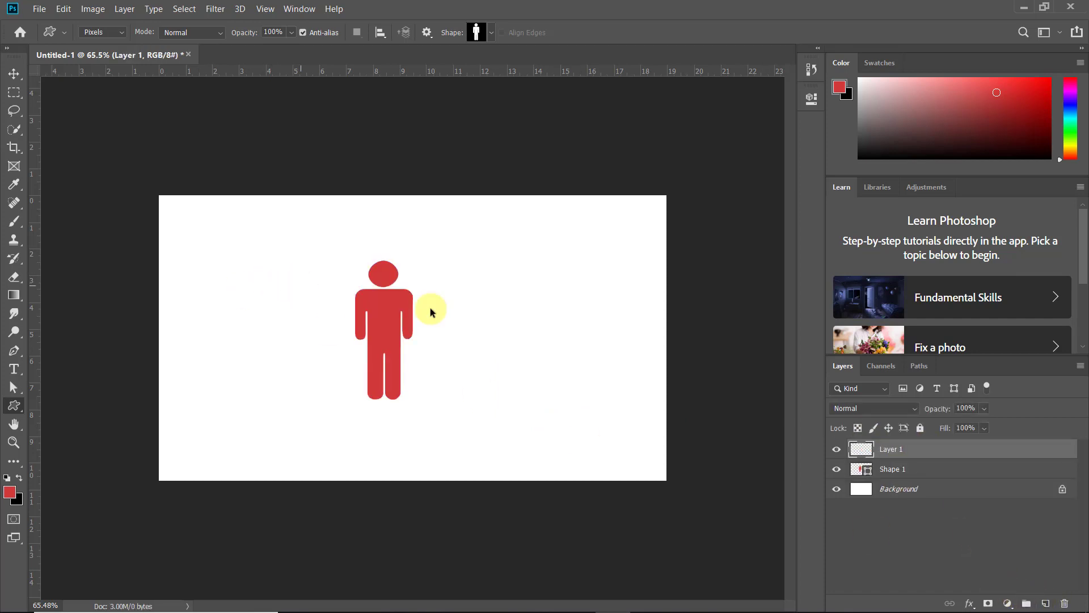
drag(483, 262, 564, 442)
click(14, 73)
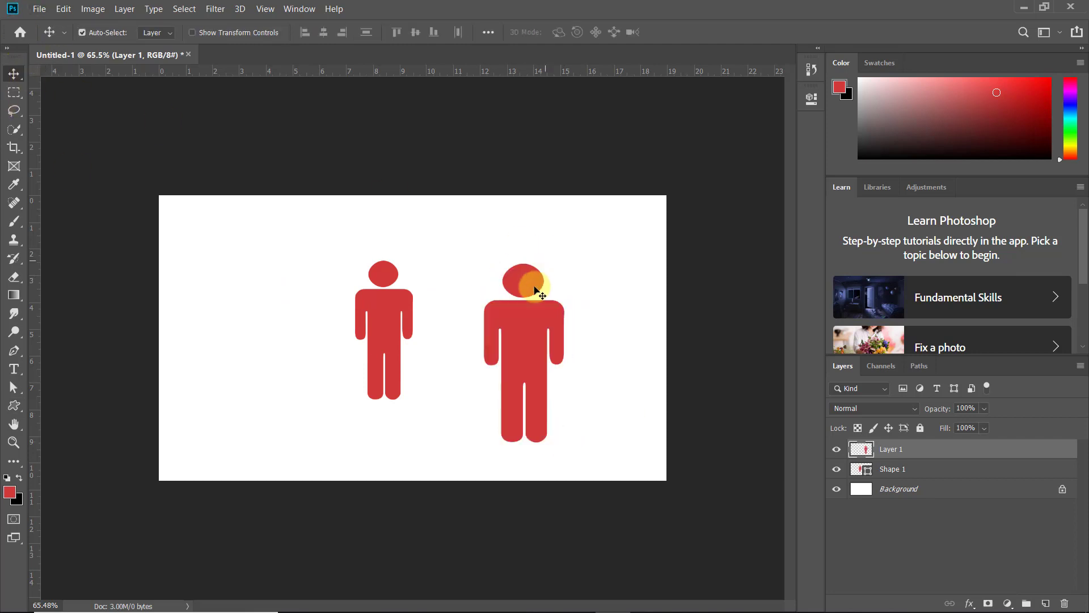
drag(518, 316, 504, 287)
click(530, 333)
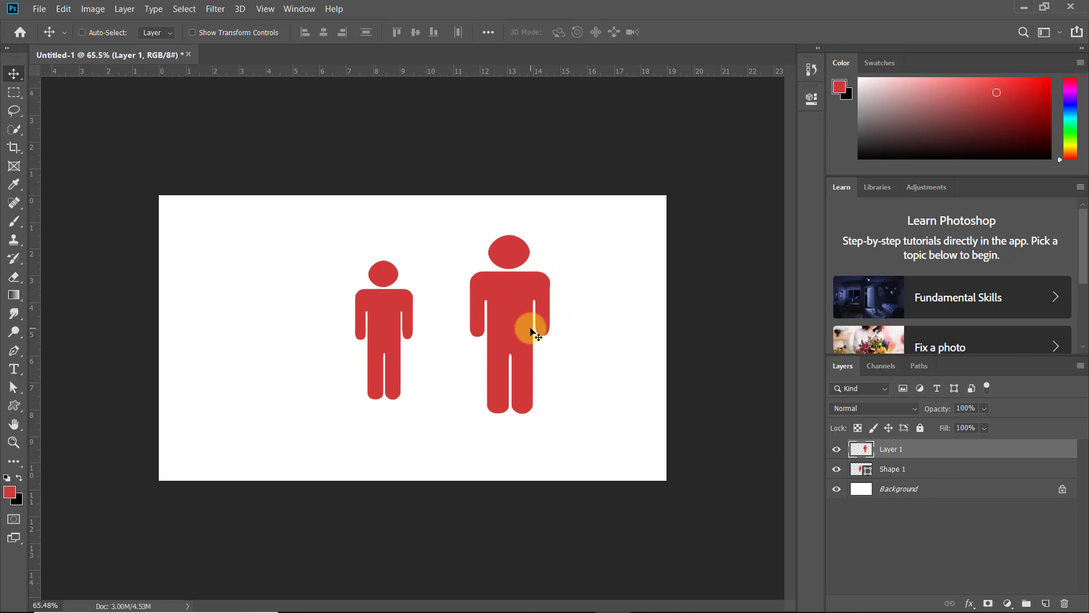
key(ctrl+t)
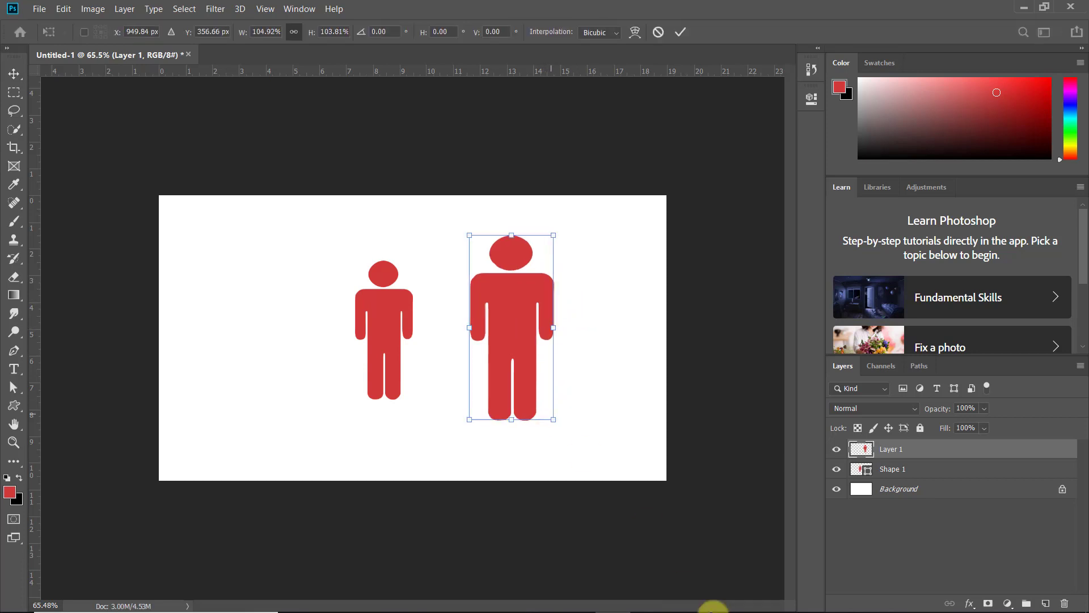
Step: Scale the pixel figure up, down to tiny, then hugely up so it blurs
drag(552, 418, 654, 452)
double_click(628, 419)
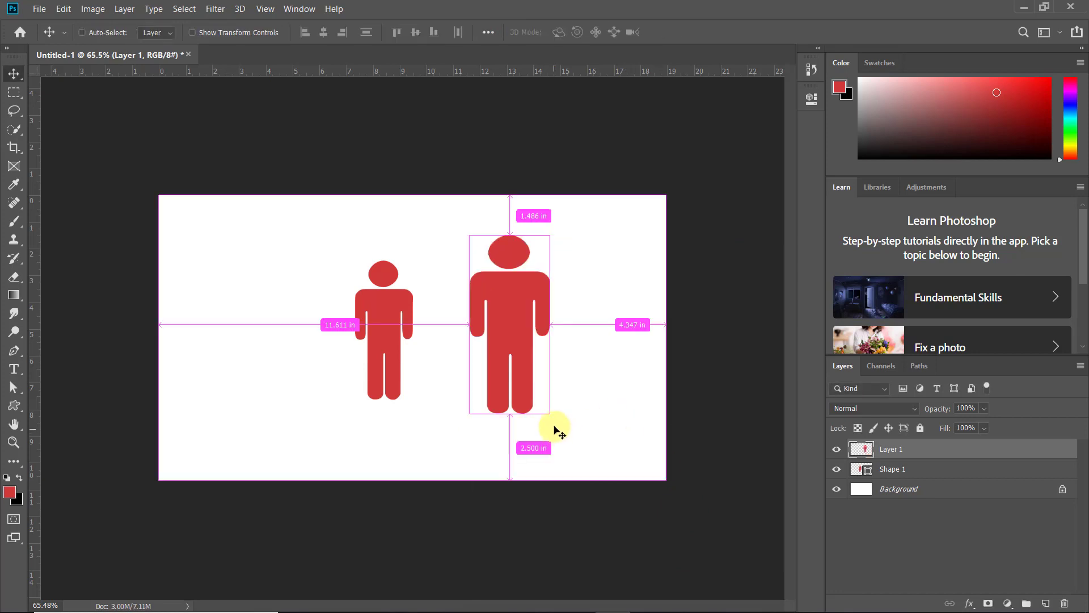
key(ctrl+t)
drag(546, 413, 486, 266)
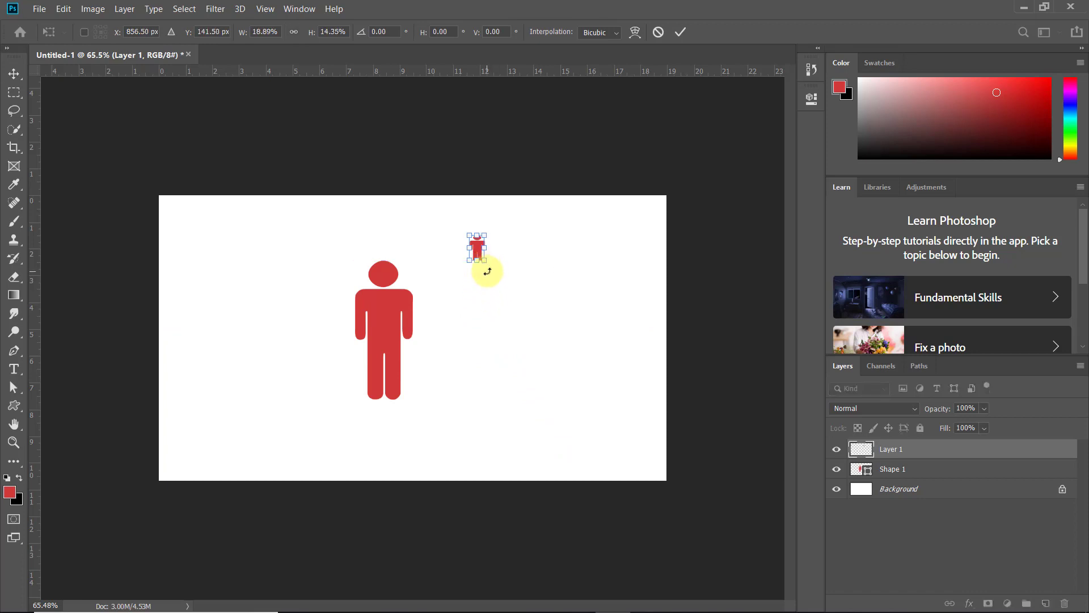
key(Return)
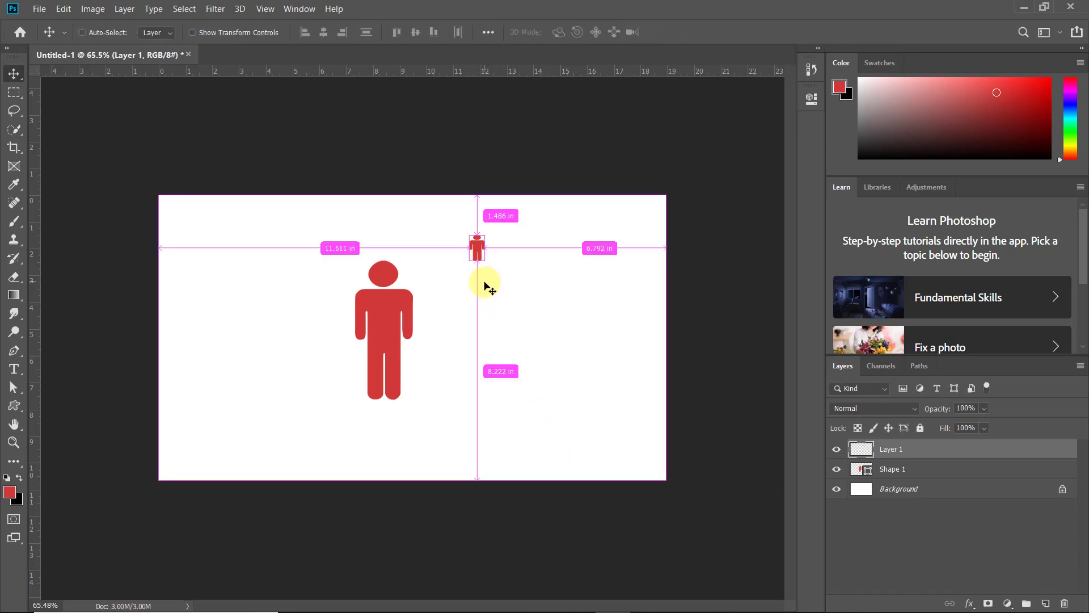
key(ctrl+t)
drag(485, 261, 676, 596)
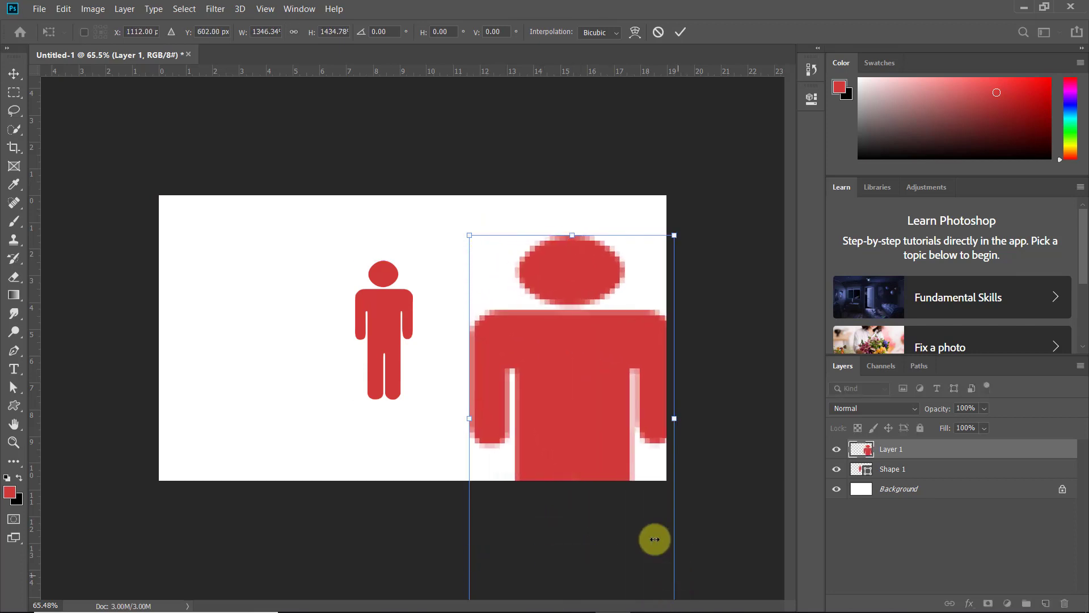
double_click(613, 454)
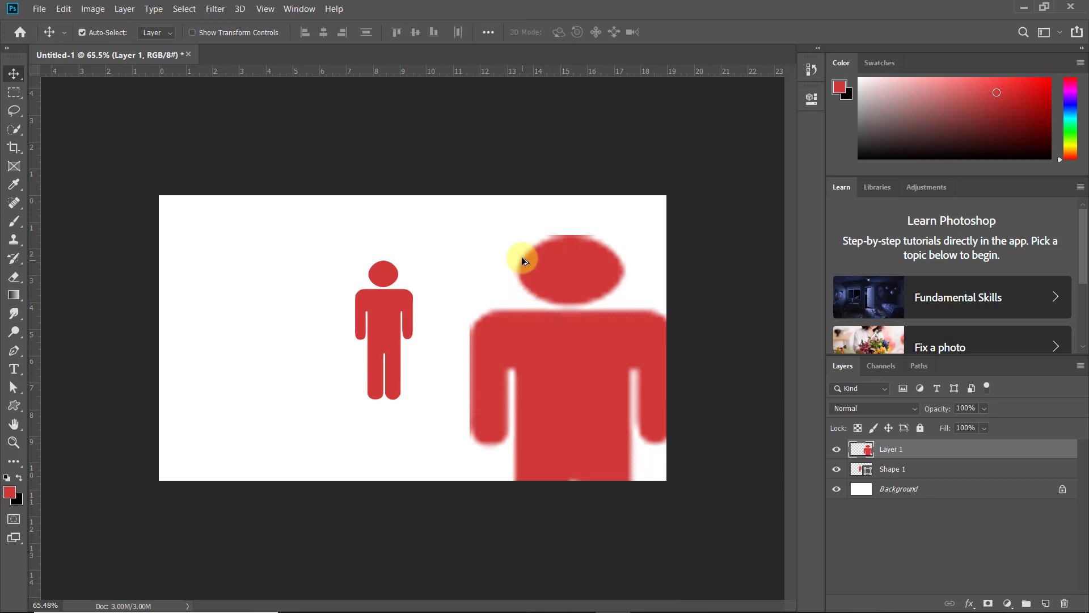
Step: Zoom in to inspect the blurred figure, then delete Layer 1
scroll(522, 259, up, 3)
scroll(584, 231, up, 2)
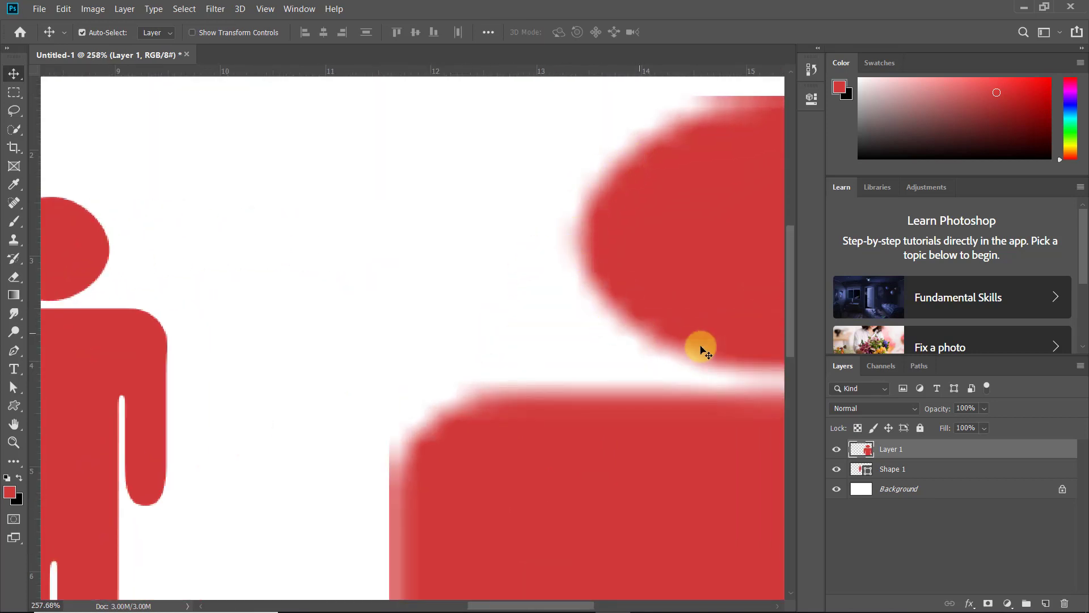
scroll(681, 369, down, 5)
scroll(624, 377, down, 2)
scroll(583, 373, up, 2)
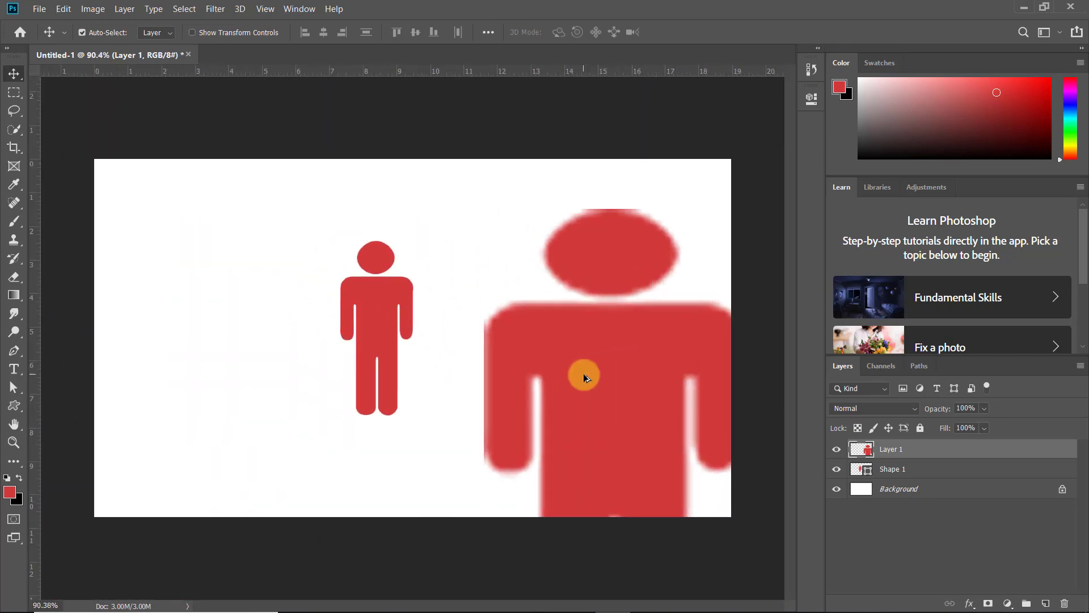
scroll(583, 373, up, 1)
click(13, 406)
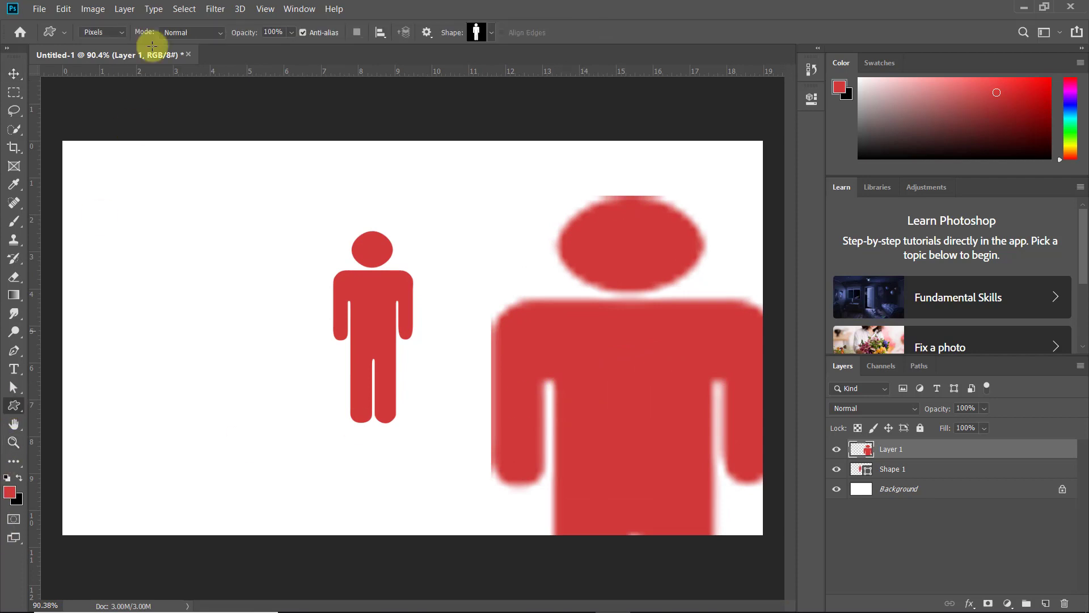
click(12, 74)
key(Delete)
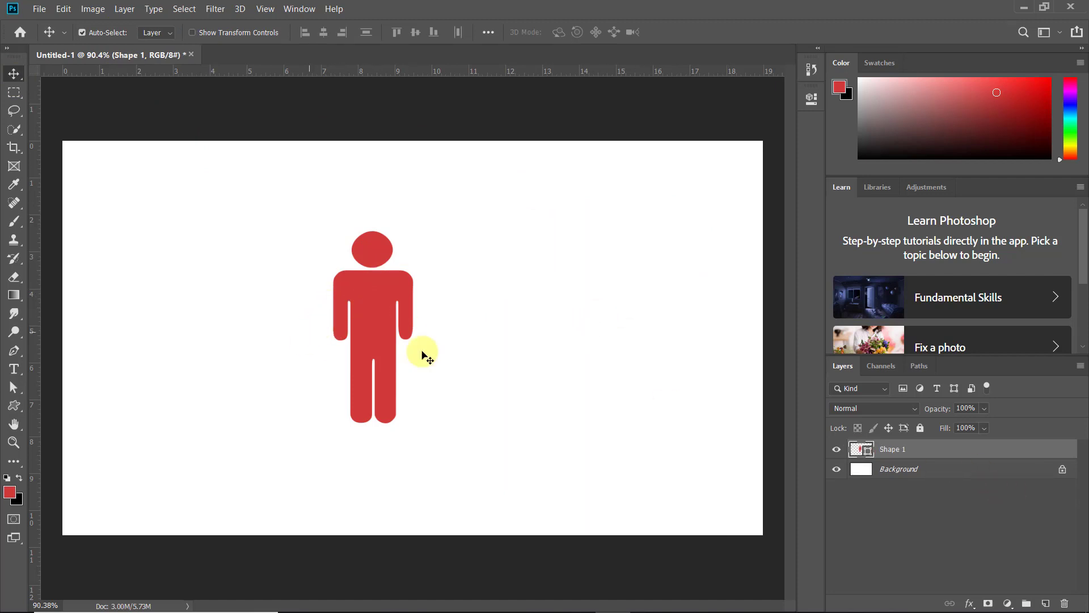
Step: Free-transform the red vector figure, enlarging it to about 269%
key(ctrl+t)
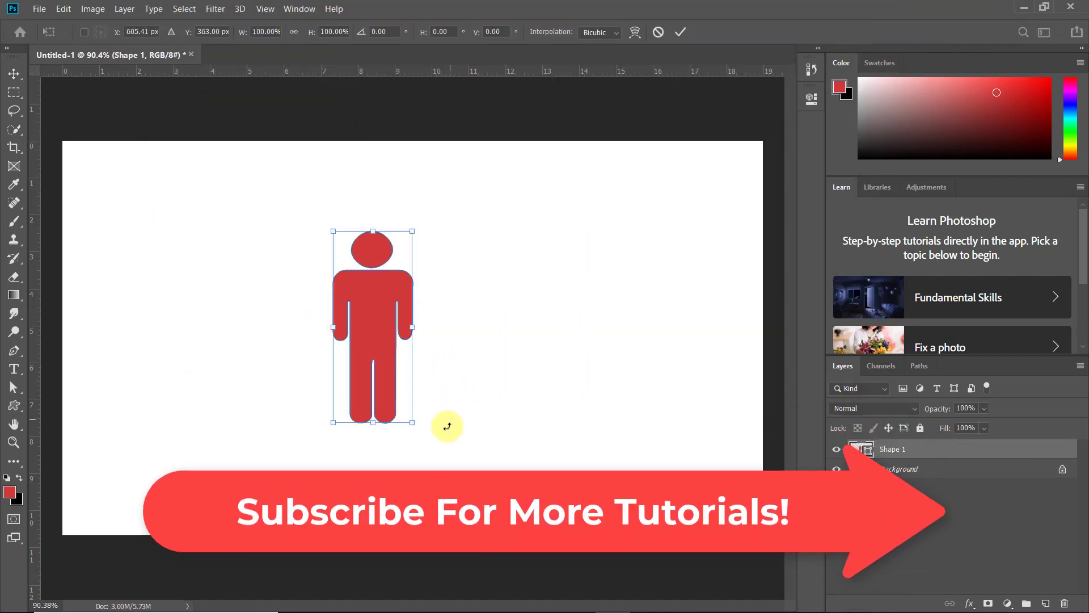
scroll(445, 423, down, 3)
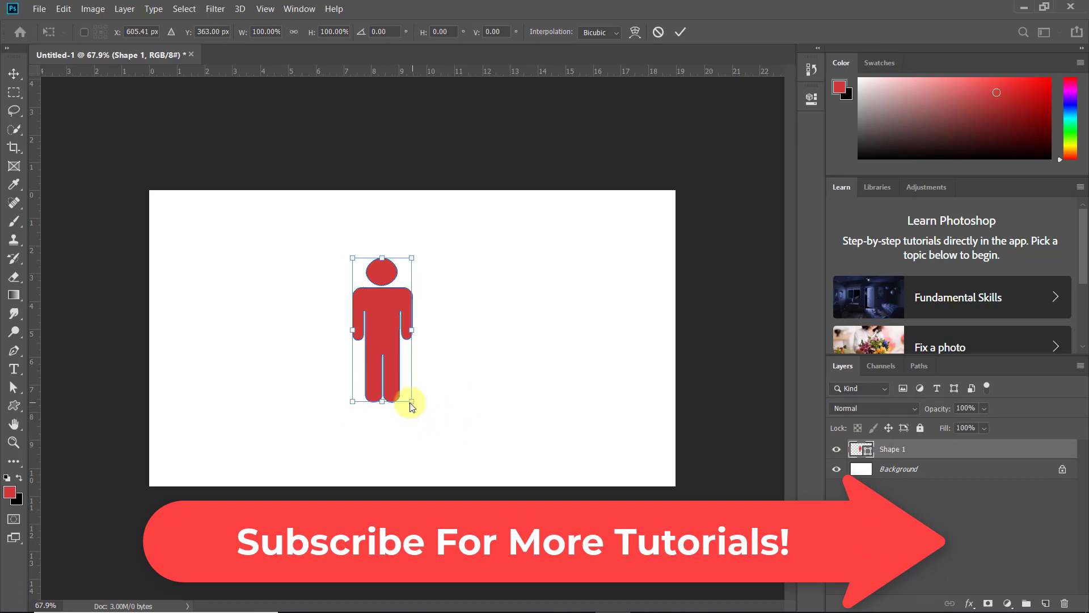
drag(411, 401, 511, 610)
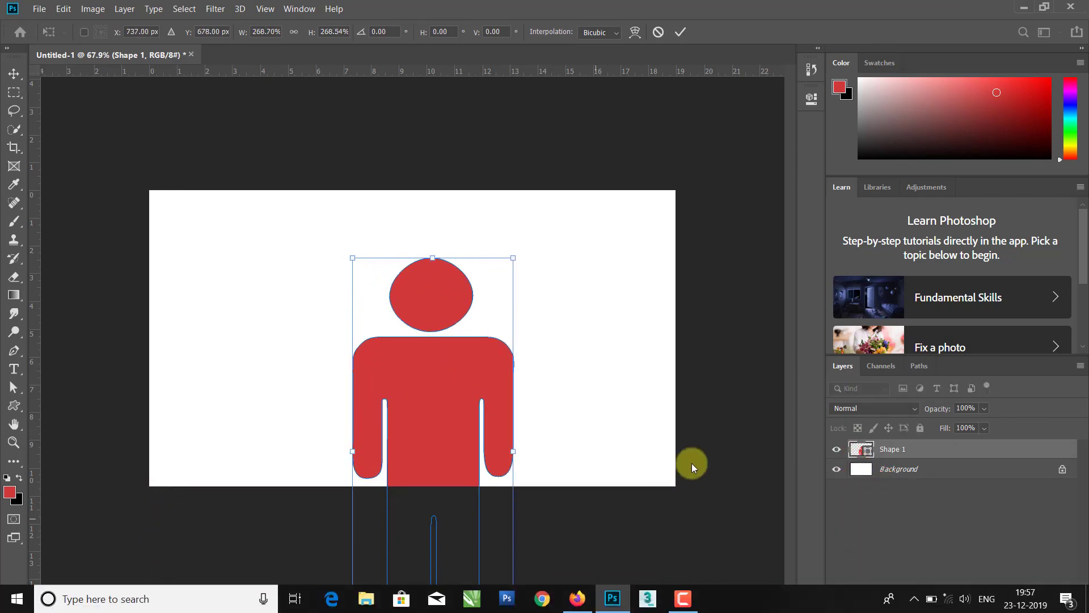
key(Return)
scroll(441, 250, up, 1)
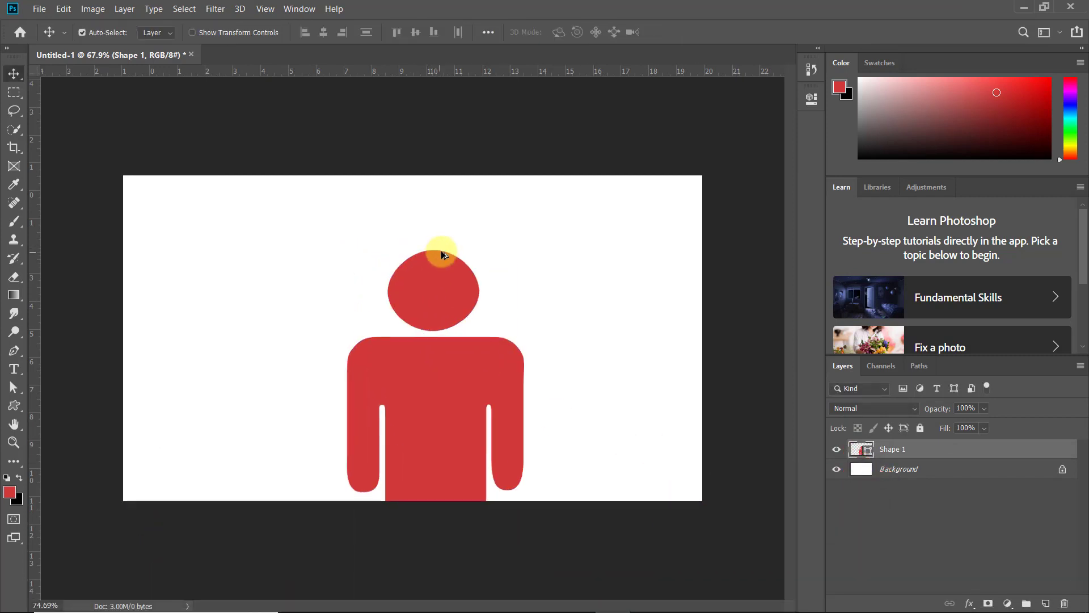
scroll(442, 253, up, 2)
scroll(406, 297, up, 2)
scroll(418, 236, up, 2)
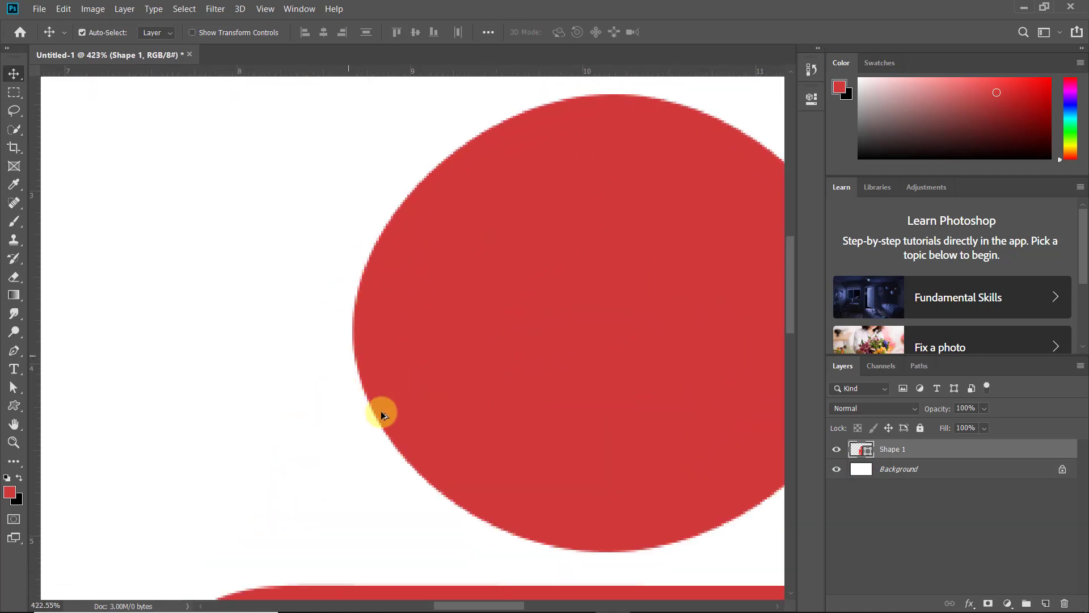
scroll(384, 411, down, 2)
scroll(387, 407, down, 2)
scroll(531, 374, down, 1)
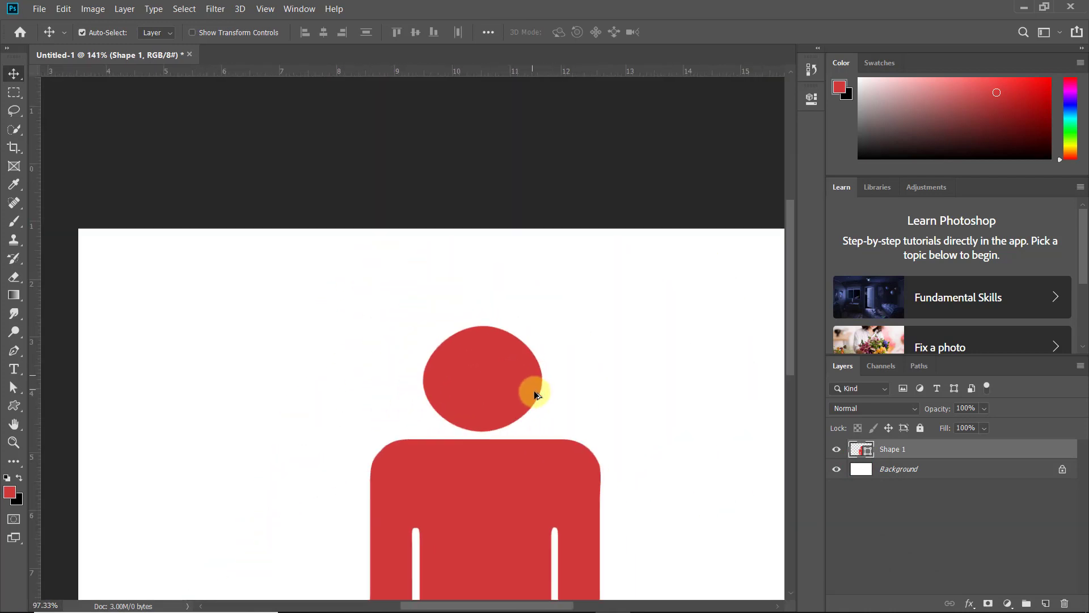
scroll(536, 394, down, 2)
scroll(530, 394, up, 1)
Step: Shrink the vector figure back down to about 8.6% with Free Transform
key(ctrl+t)
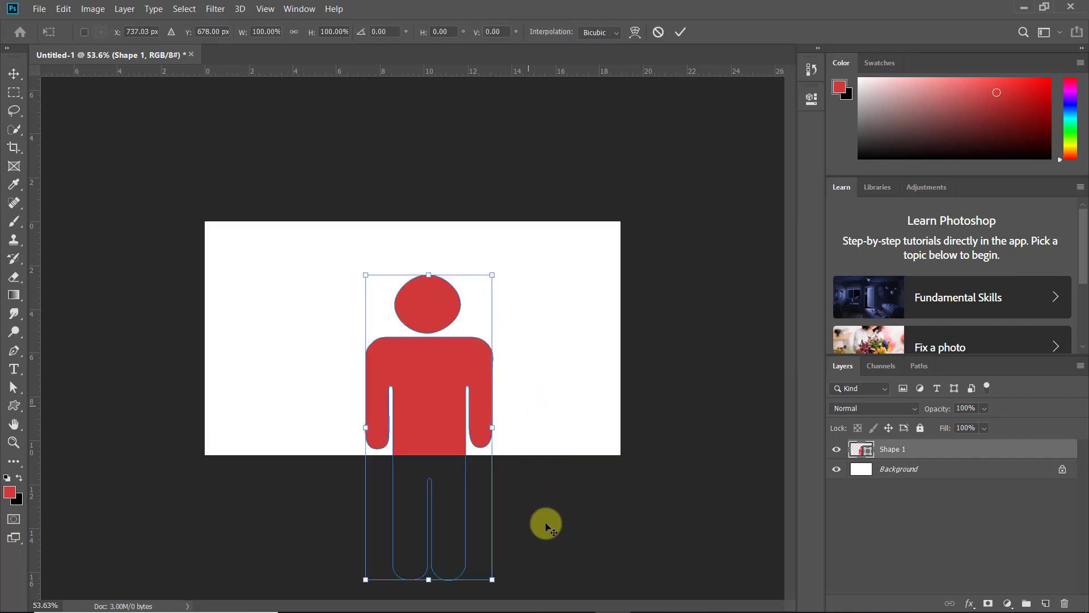
drag(494, 581, 318, 326)
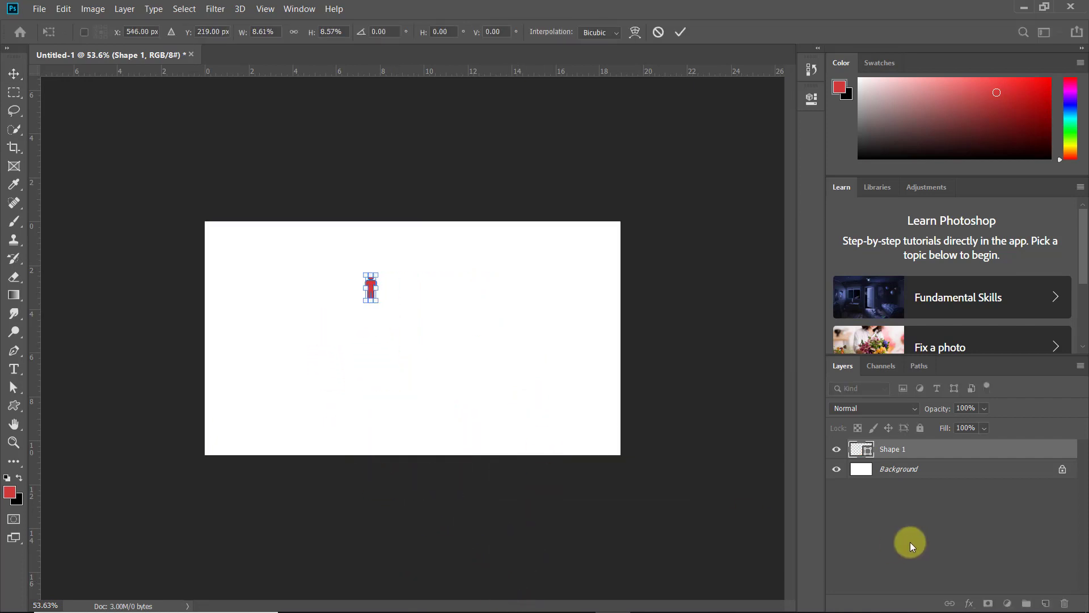
key(Return)
scroll(418, 297, up, 2)
scroll(295, 216, up, 1)
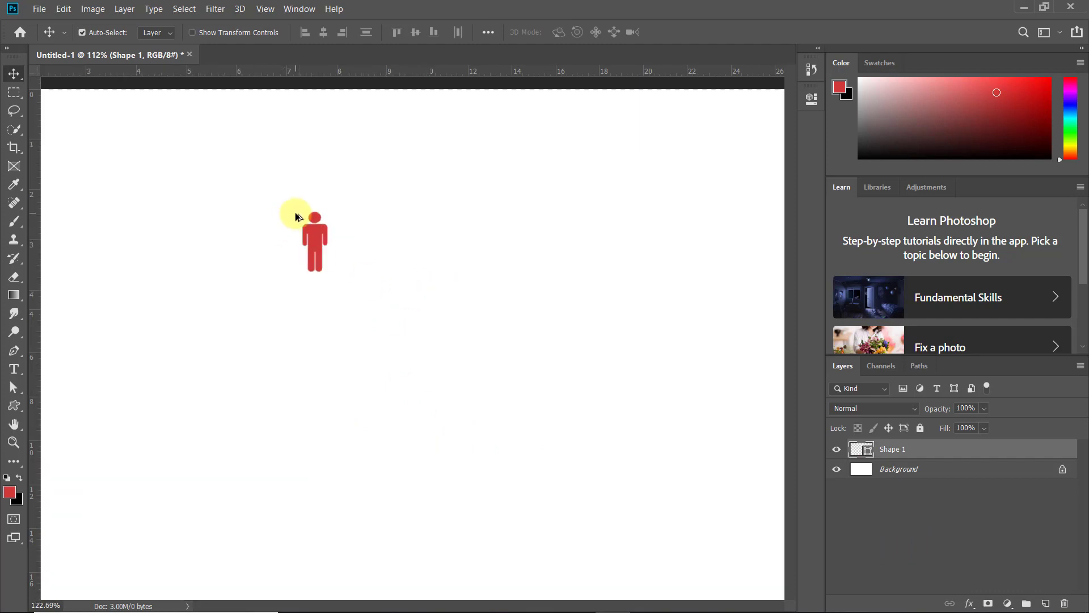
scroll(295, 217, up, 1)
scroll(295, 236, up, 3)
scroll(448, 215, up, 3)
scroll(433, 267, up, 2)
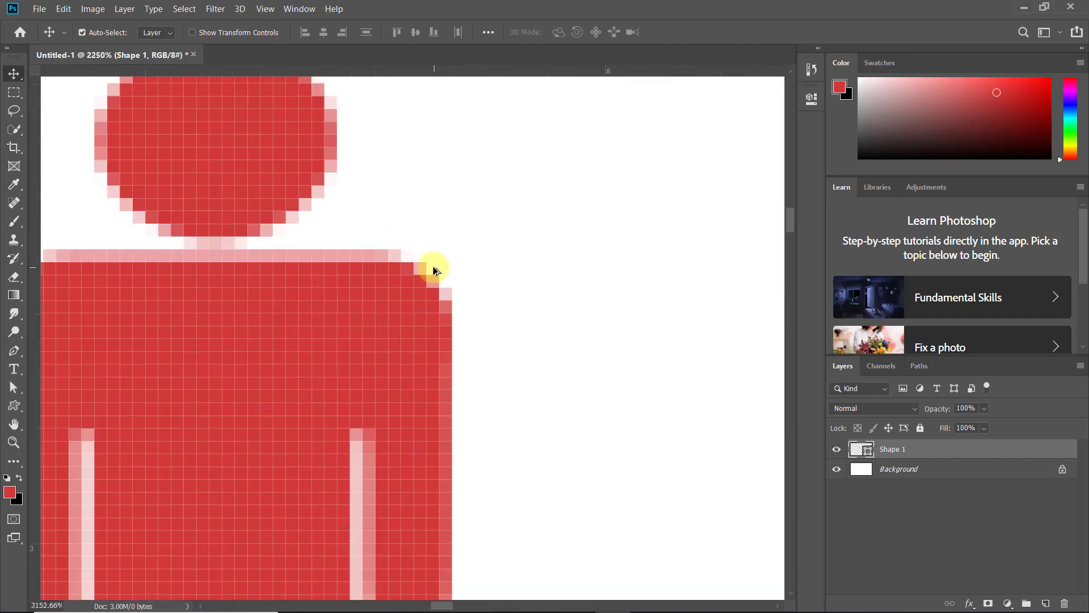
scroll(433, 266, down, 2)
scroll(433, 266, down, 4)
scroll(434, 267, down, 4)
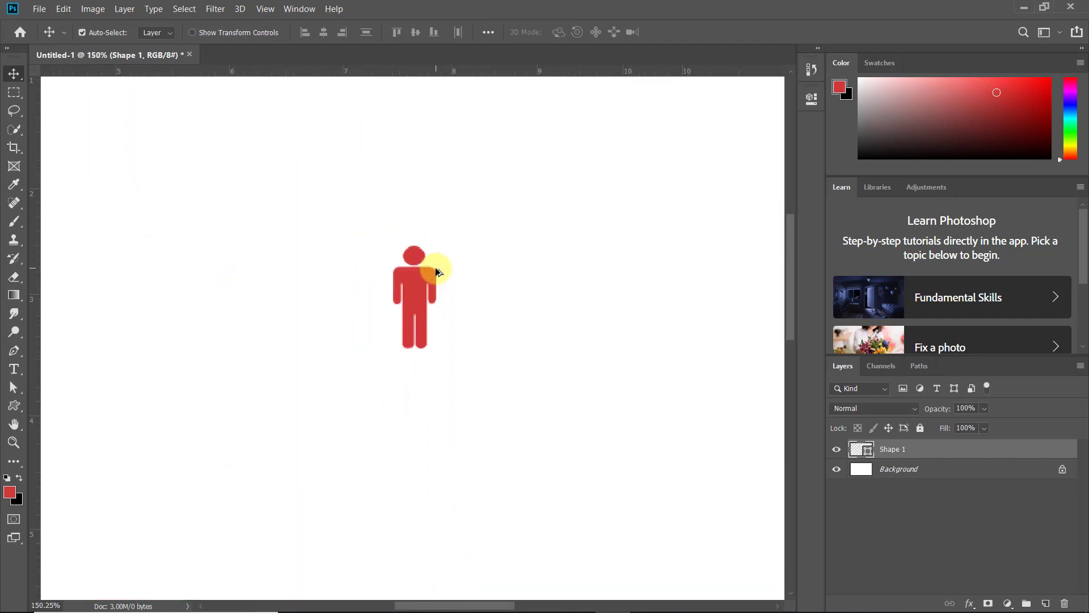
scroll(435, 269, down, 3)
scroll(435, 270, down, 2)
scroll(433, 272, up, 2)
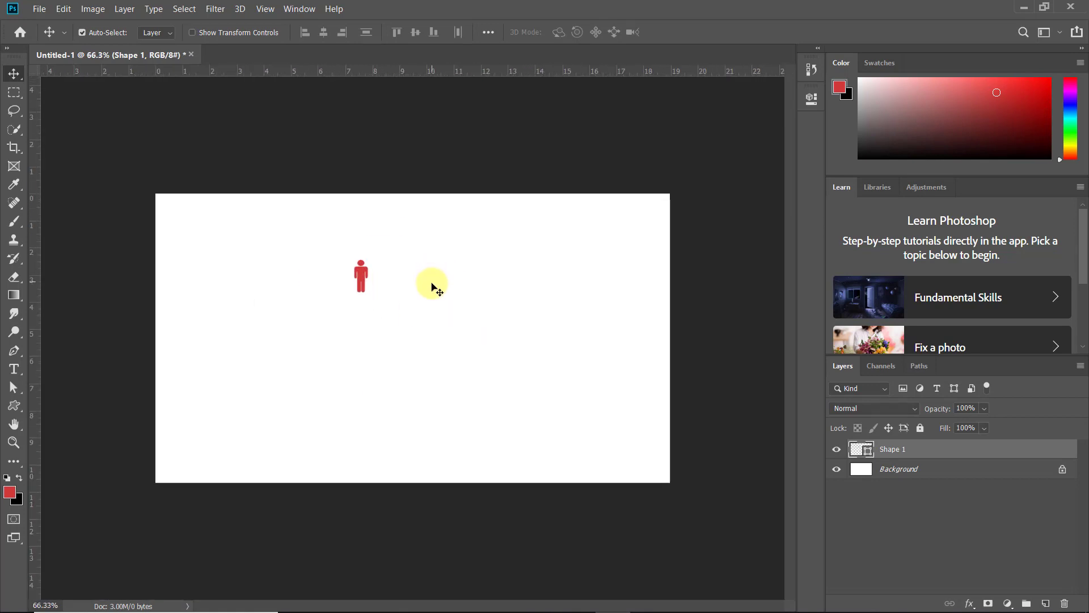
Step: Scale the red figure up far past the canvas edges
key(ctrl+t)
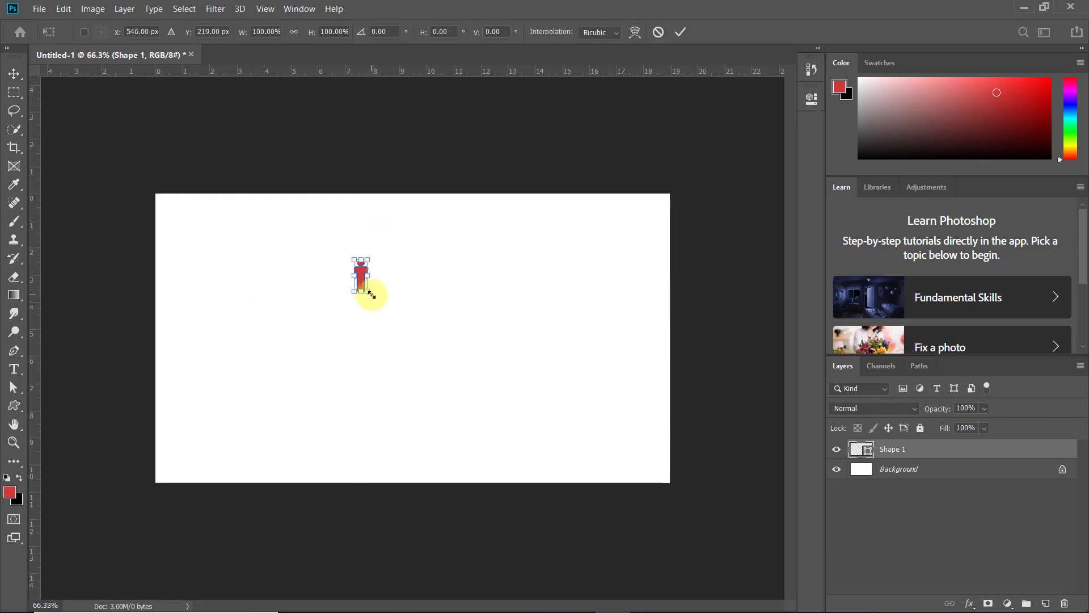
drag(372, 294, 597, 610)
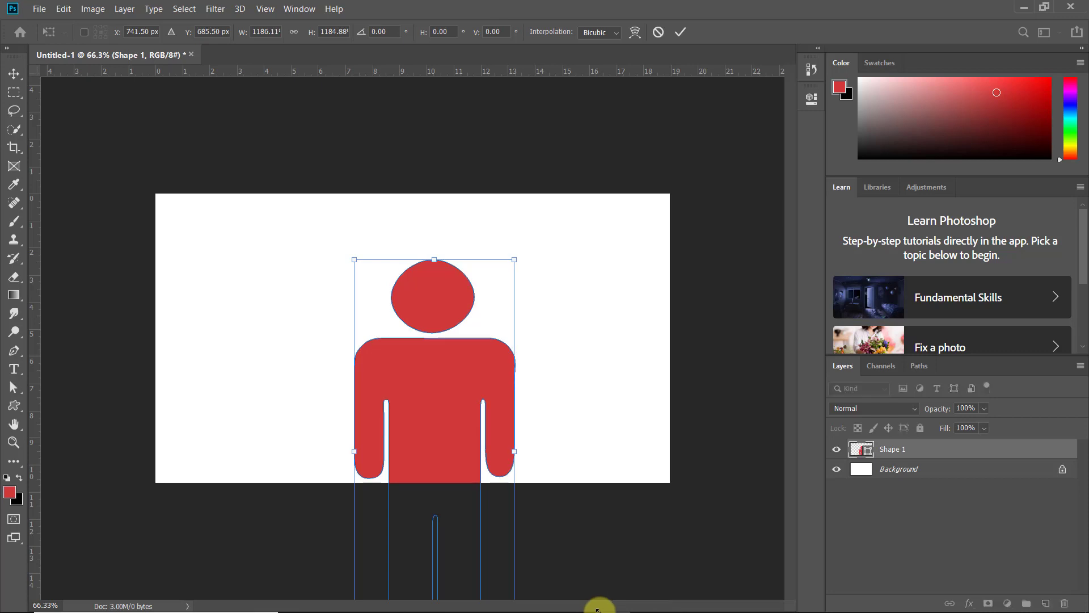
key(Return)
scroll(481, 284, up, 5)
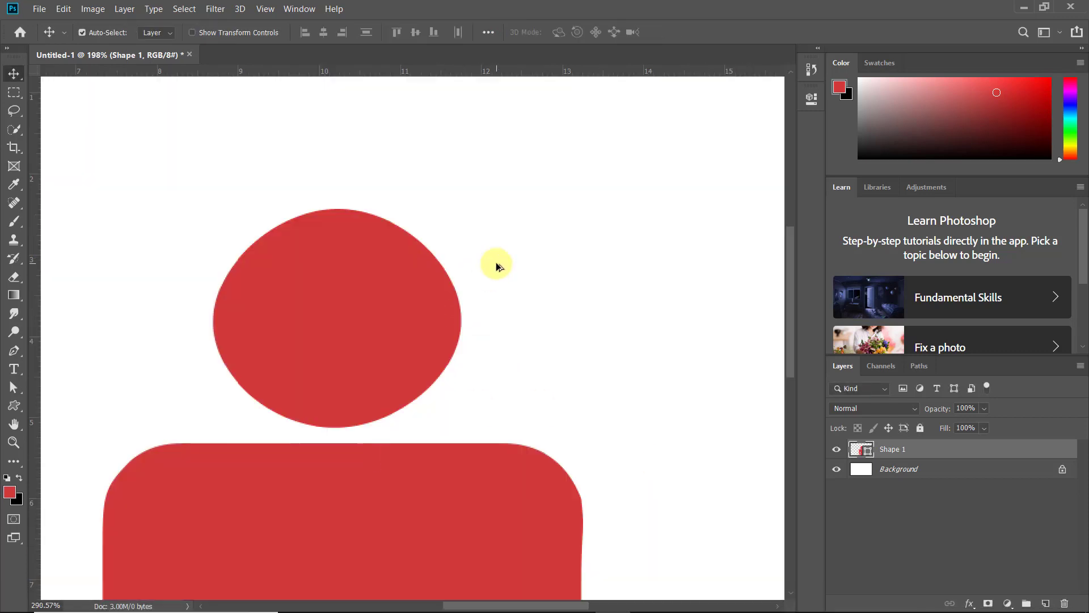
scroll(496, 262, up, 4)
scroll(459, 305, down, 5)
scroll(454, 318, down, 2)
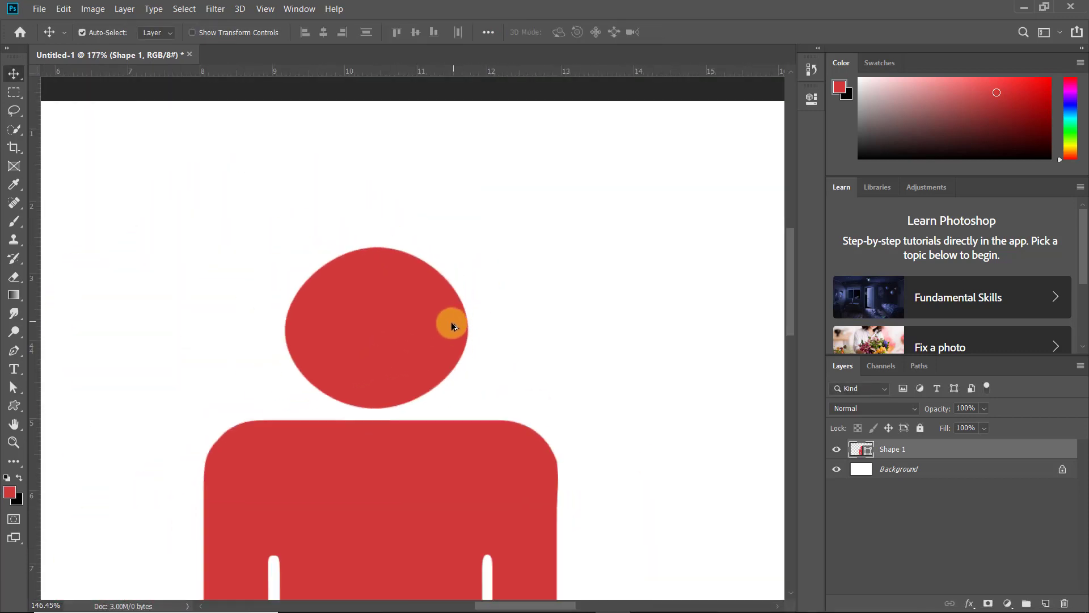
scroll(452, 332, down, 3)
scroll(521, 374, up, 2)
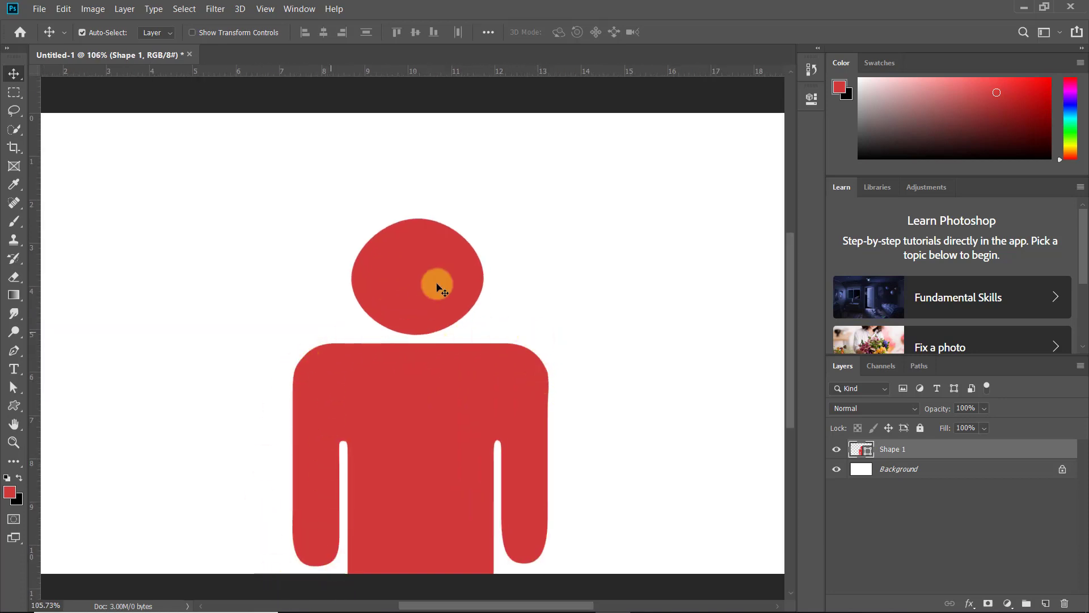
scroll(522, 314, down, 2)
scroll(522, 313, down, 2)
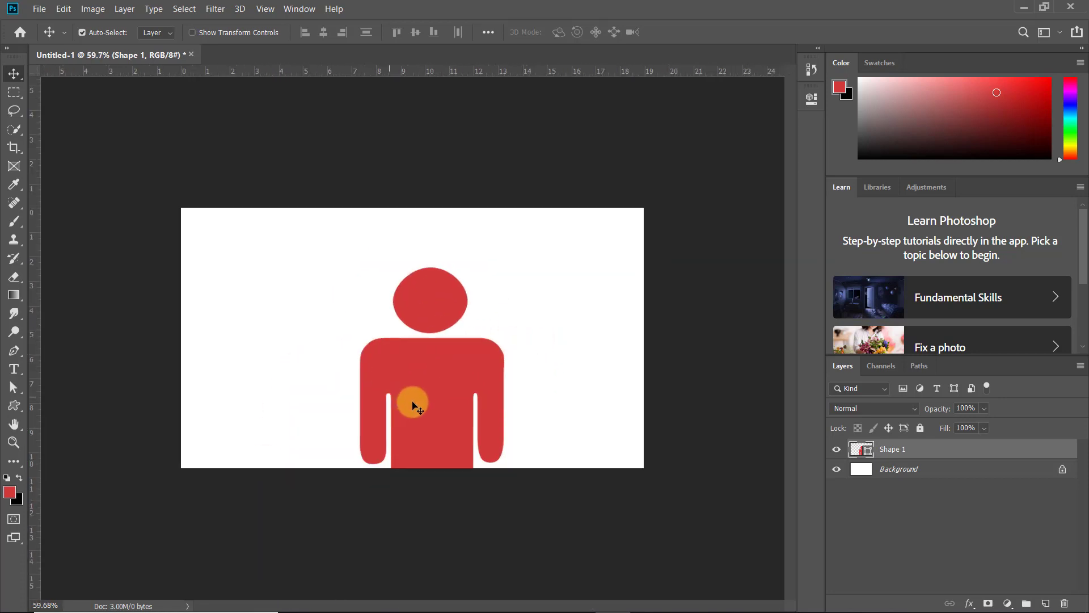
Step: Move the figure up-left, then scale it to about 52% and place it on the canvas's left
drag(413, 405, 340, 324)
key(ctrl+t)
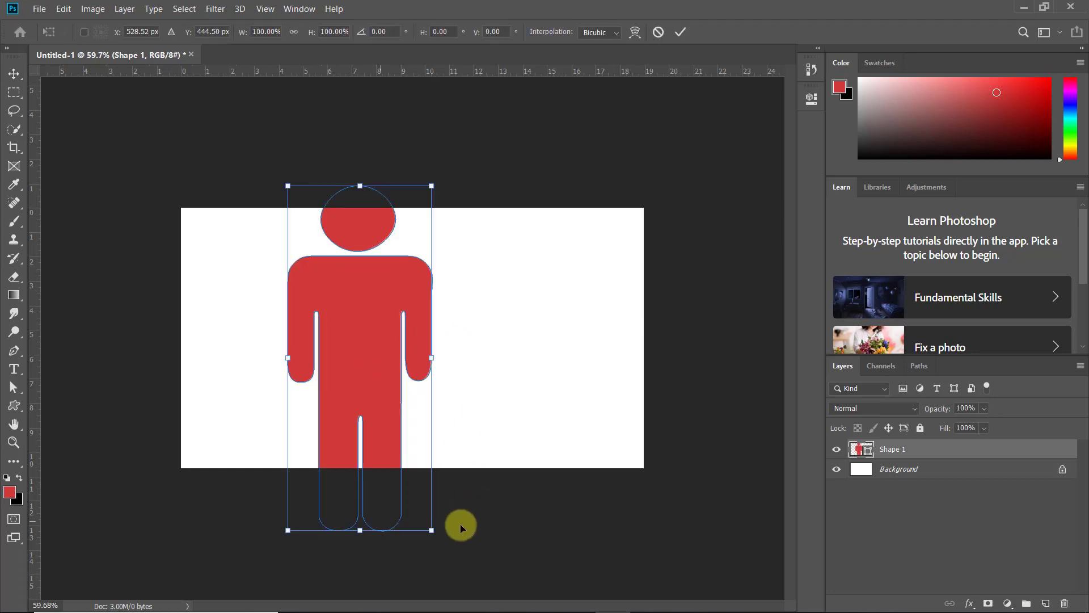
drag(425, 515, 358, 357)
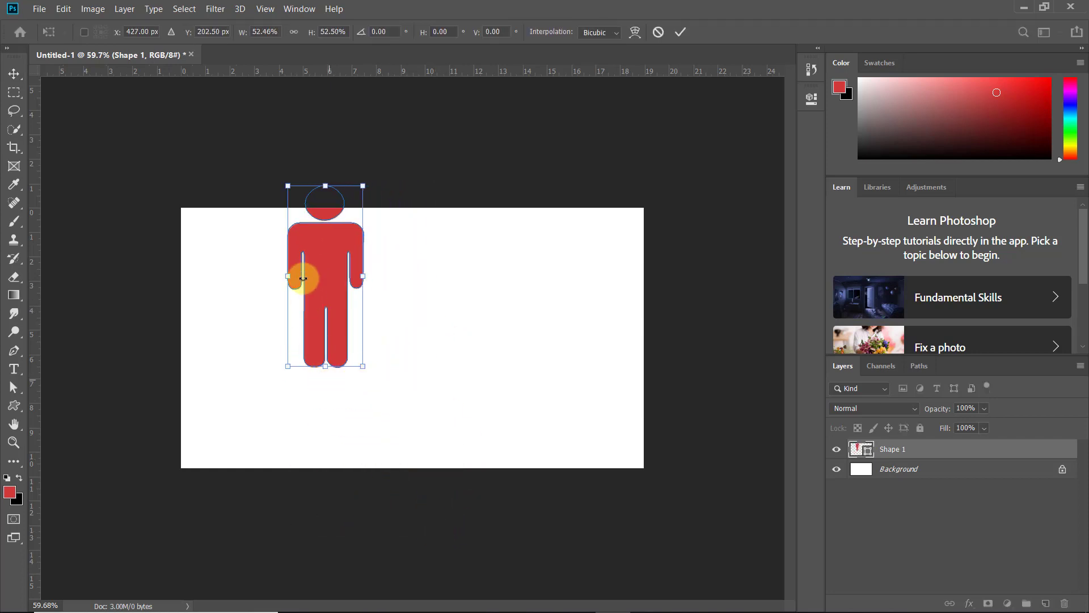
drag(317, 256, 294, 321)
key(Return)
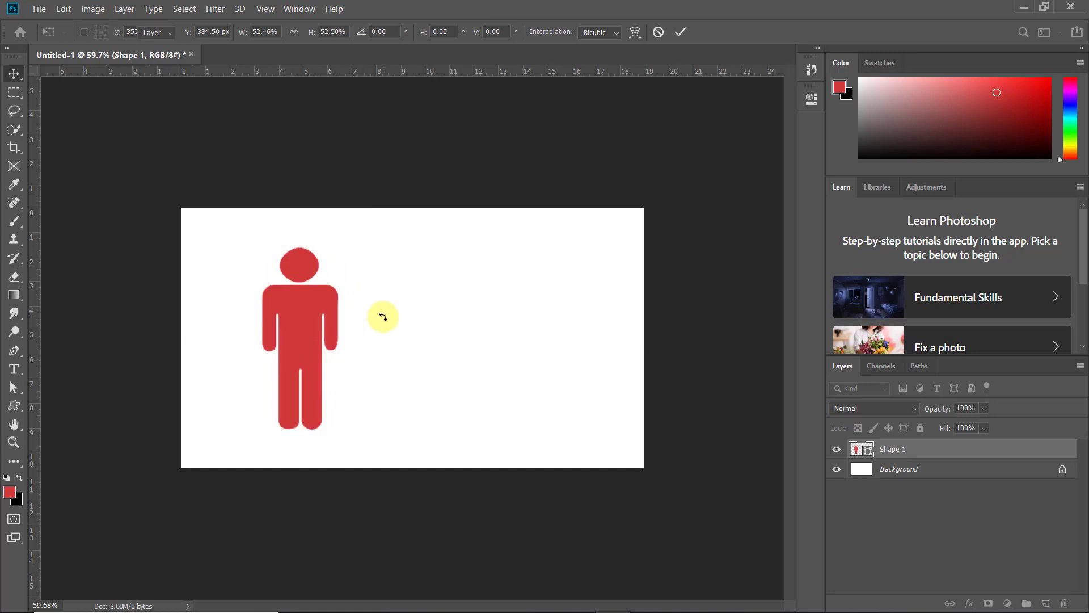
scroll(253, 354, up, 3)
scroll(257, 342, down, 3)
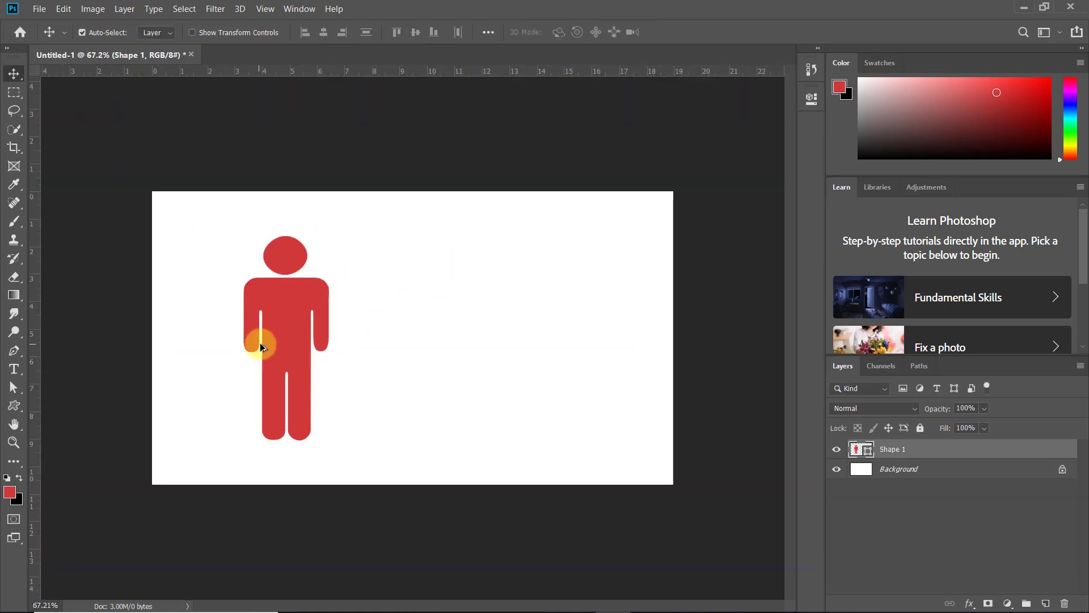
scroll(257, 342, up, 2)
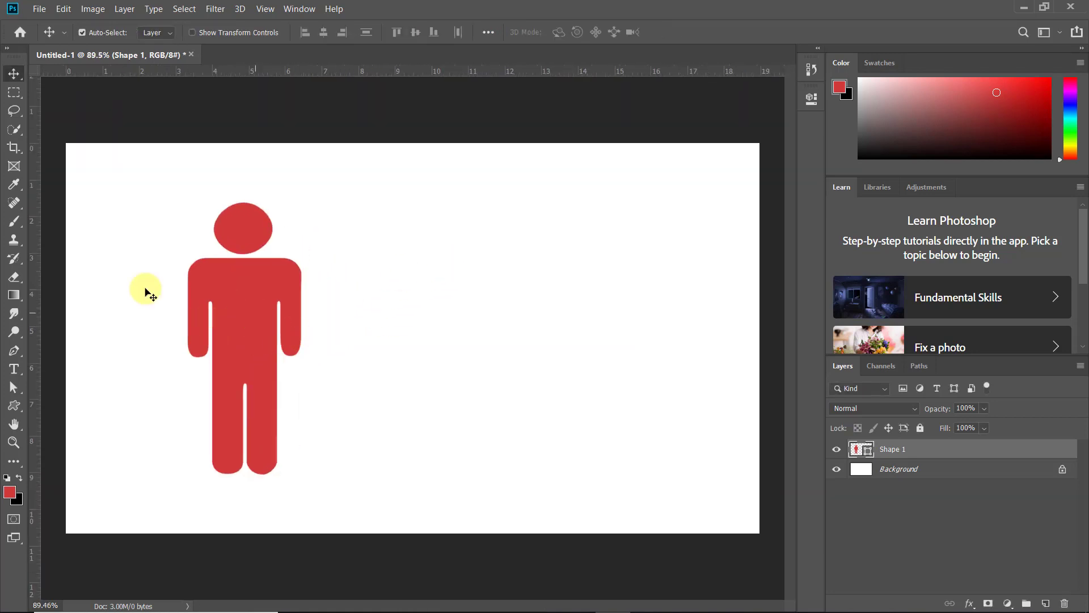
Step: Nudge the red figure slightly right and up toward the canvas centre, then deselect it
click(293, 316)
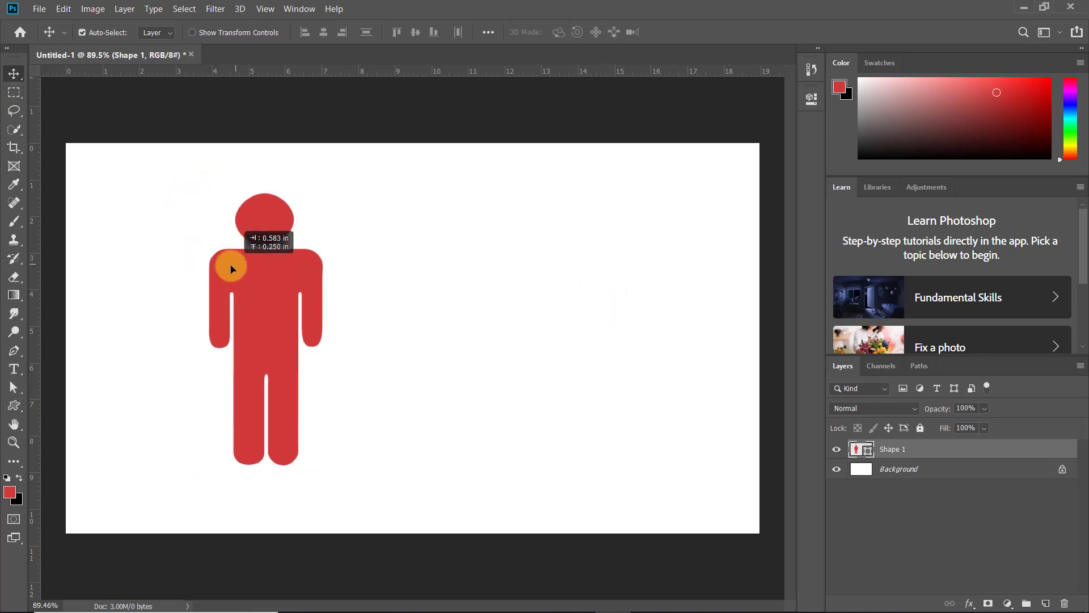
drag(248, 272, 264, 266)
click(376, 258)
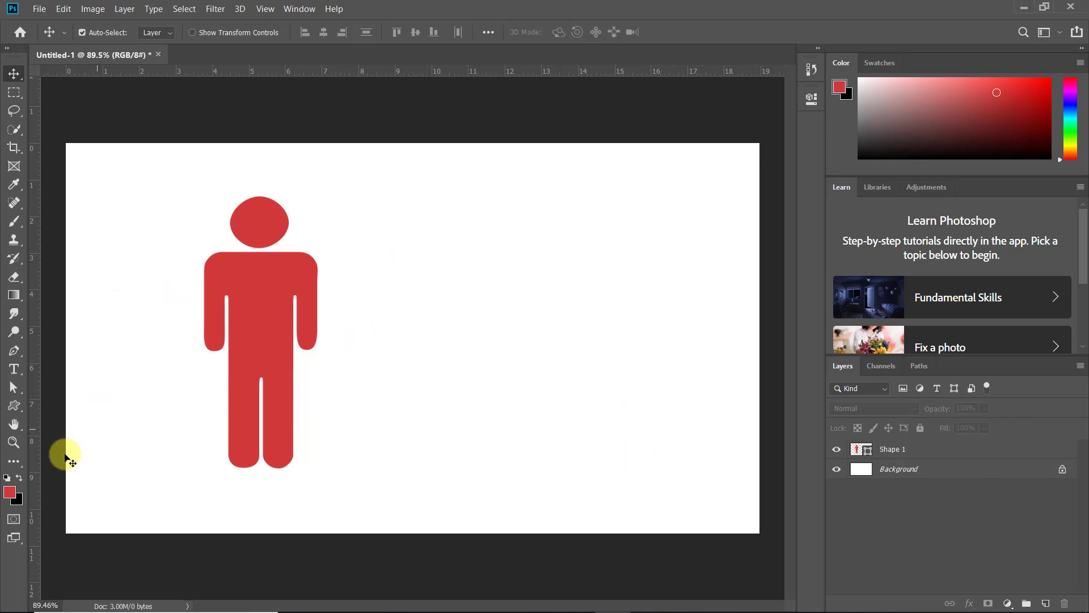
Step: Check the Custom Shape tool's shape picker, then minimize Photoshop
click(17, 413)
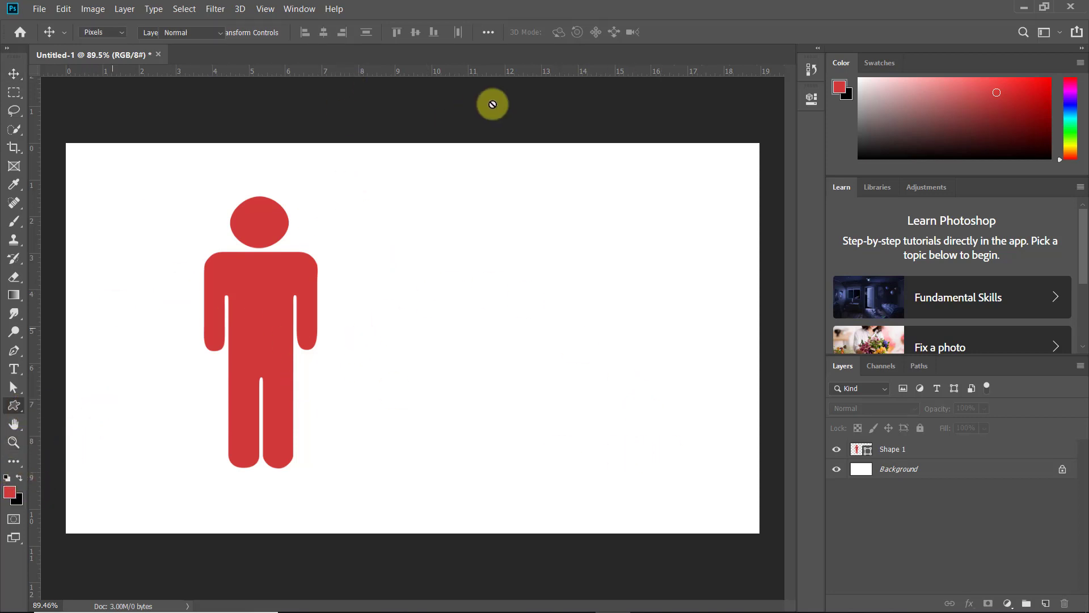
right_click(15, 410)
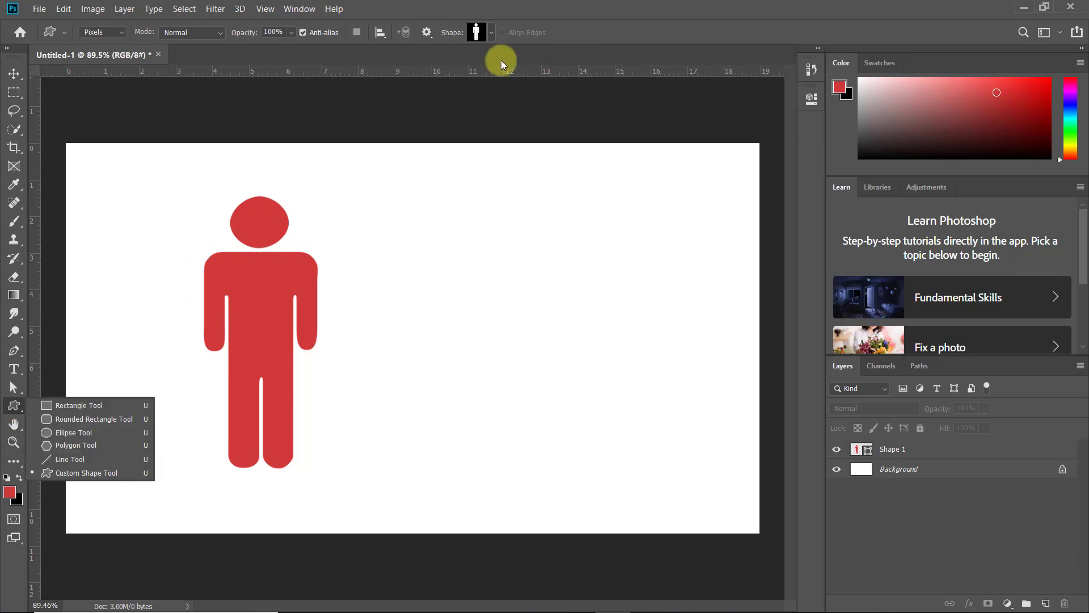
click(493, 32)
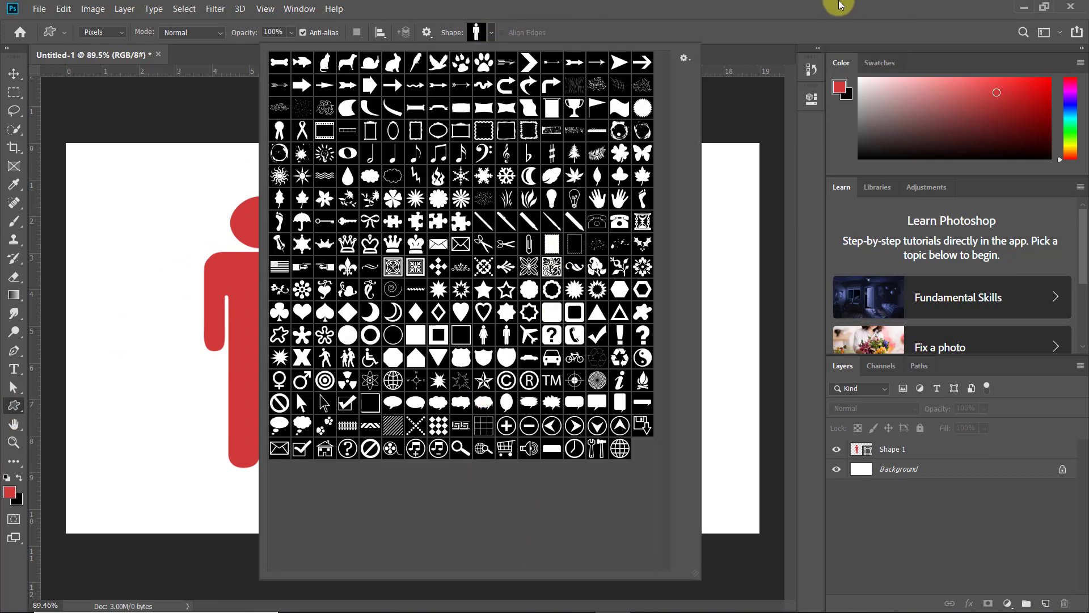
click(842, 9)
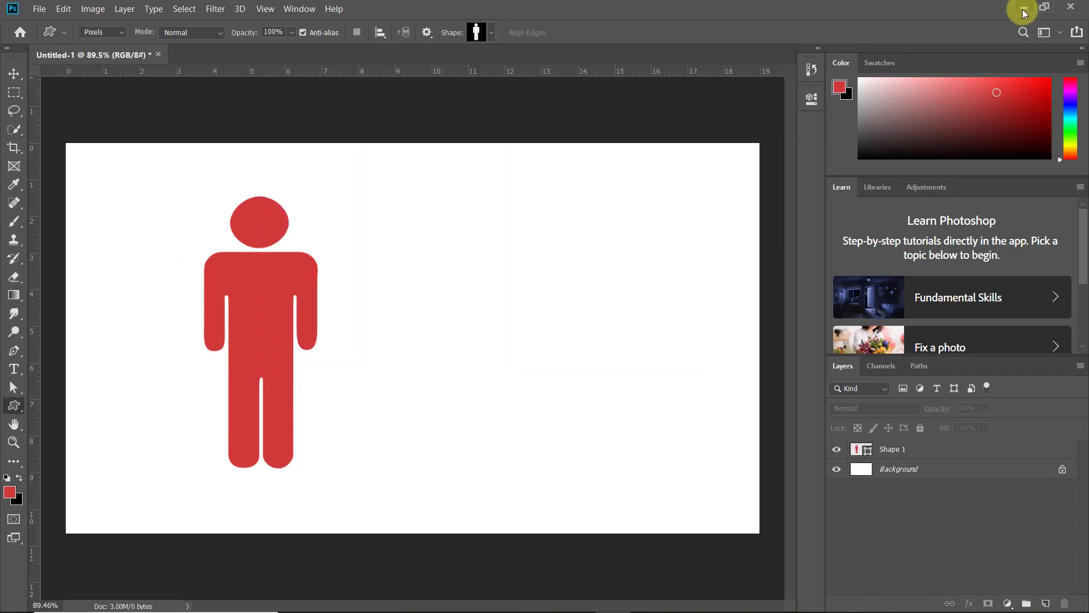
click(1024, 11)
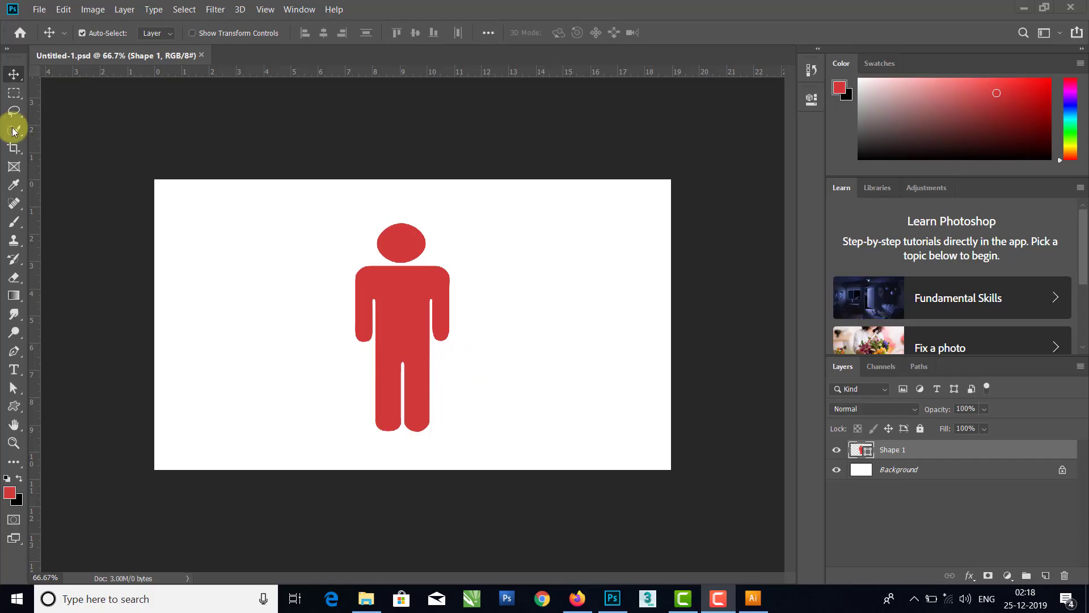
Step: Try shifting the figure right, undo both moves, and view its spacing guides
scroll(333, 212, down, 2)
scroll(428, 311, down, 2)
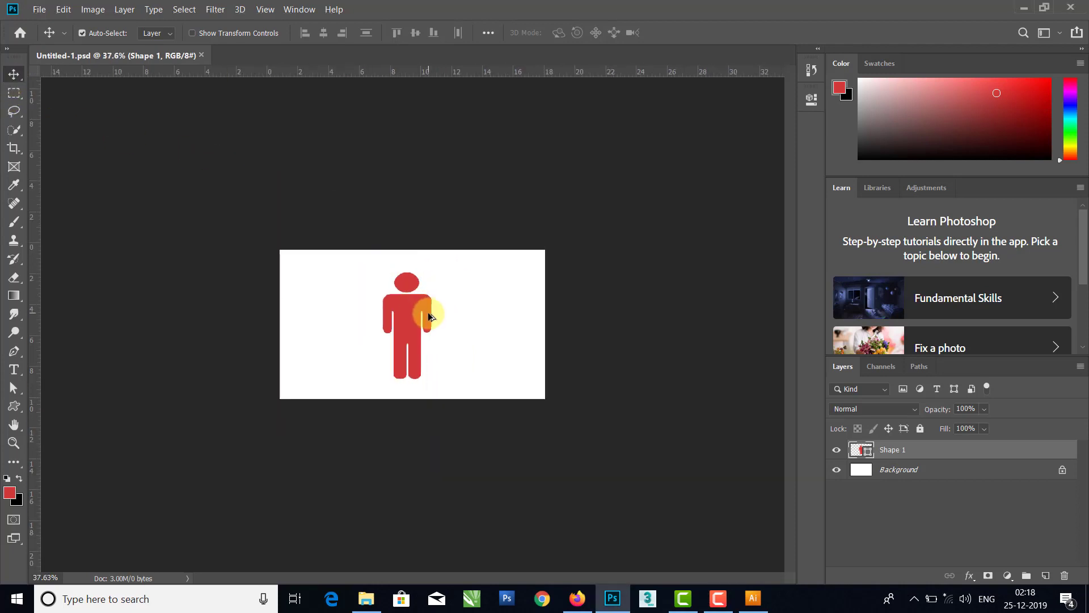
scroll(427, 316, up, 4)
scroll(427, 316, up, 2)
mouse_move(397, 273)
mouse_down()
mouse_move(528, 370)
mouse_move(573, 365)
mouse_up()
key(ctrl+z)
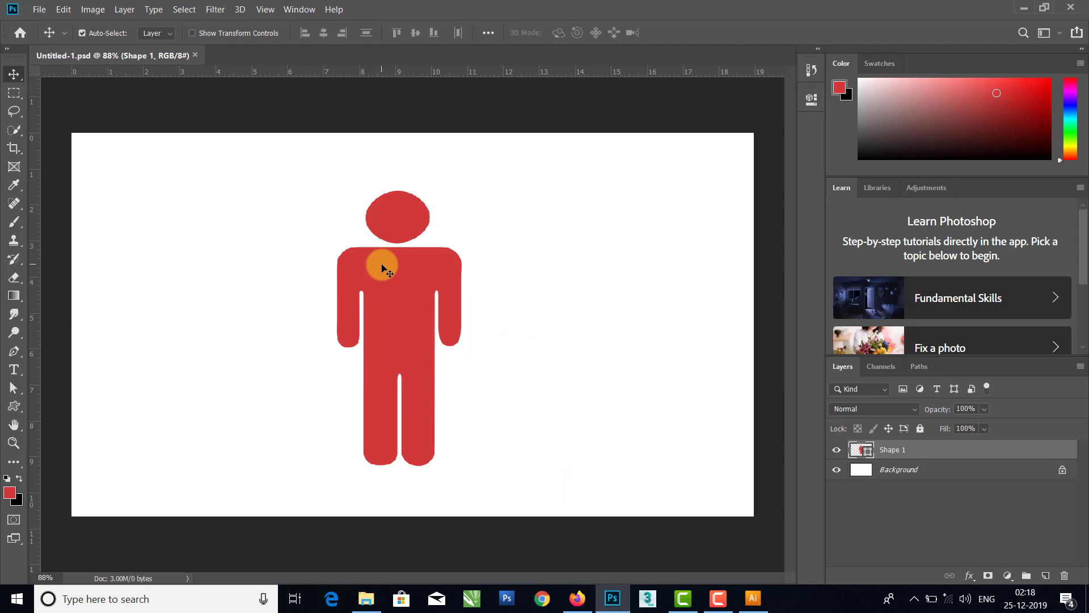
mouse_move(395, 277)
mouse_down()
mouse_move(418, 277)
mouse_move(369, 264)
mouse_up()
key(ctrl+z)
key(ctrl+z)
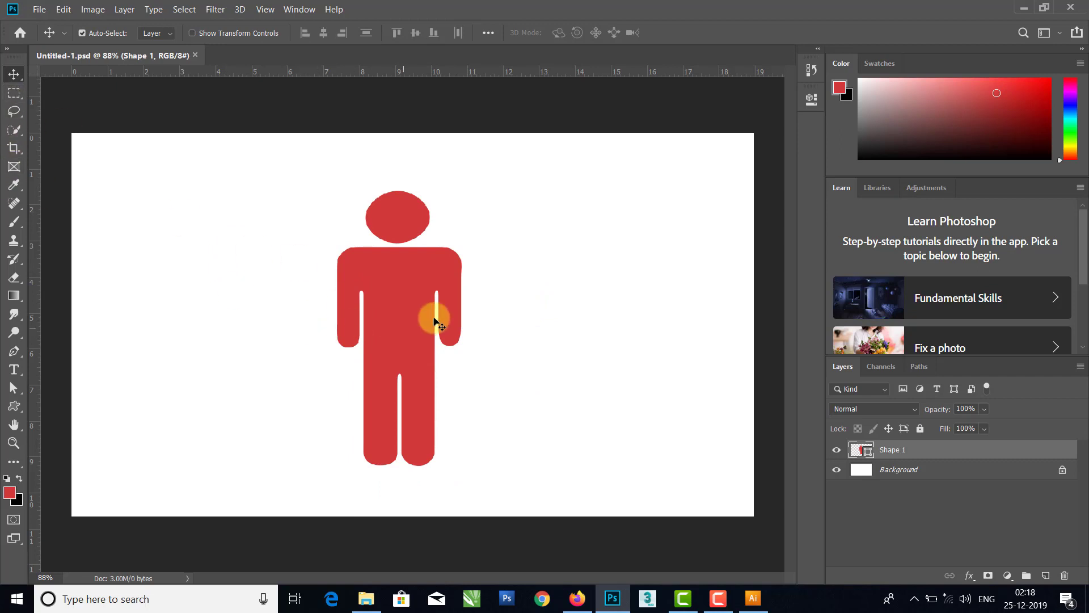
key(ctrl)
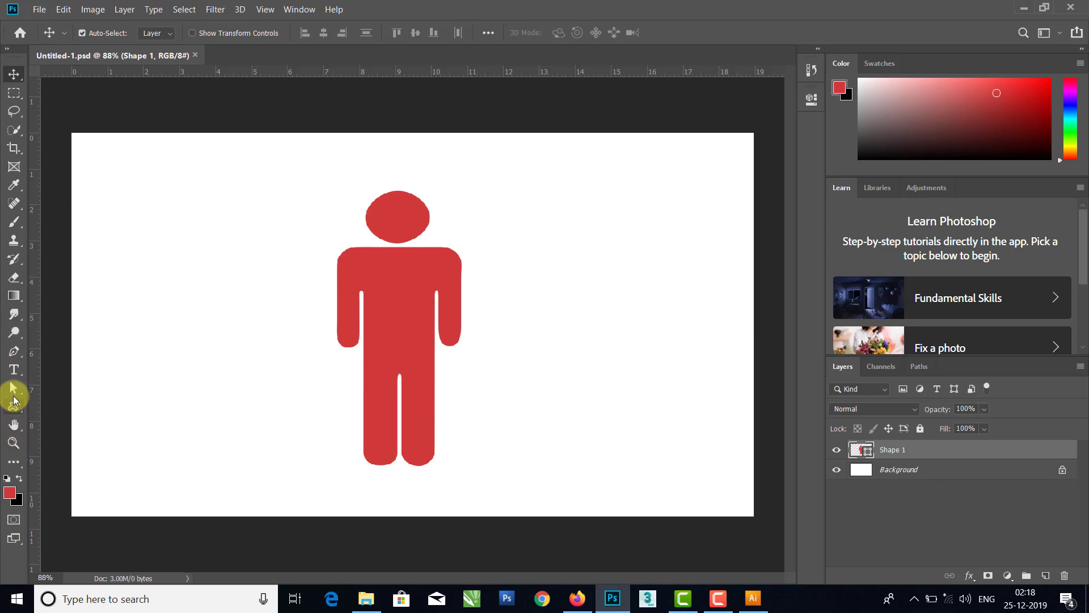
Step: Select all of the figure's path anchor points and paste the path into Illustrator
click(13, 397)
click(425, 323)
drag(265, 175, 562, 491)
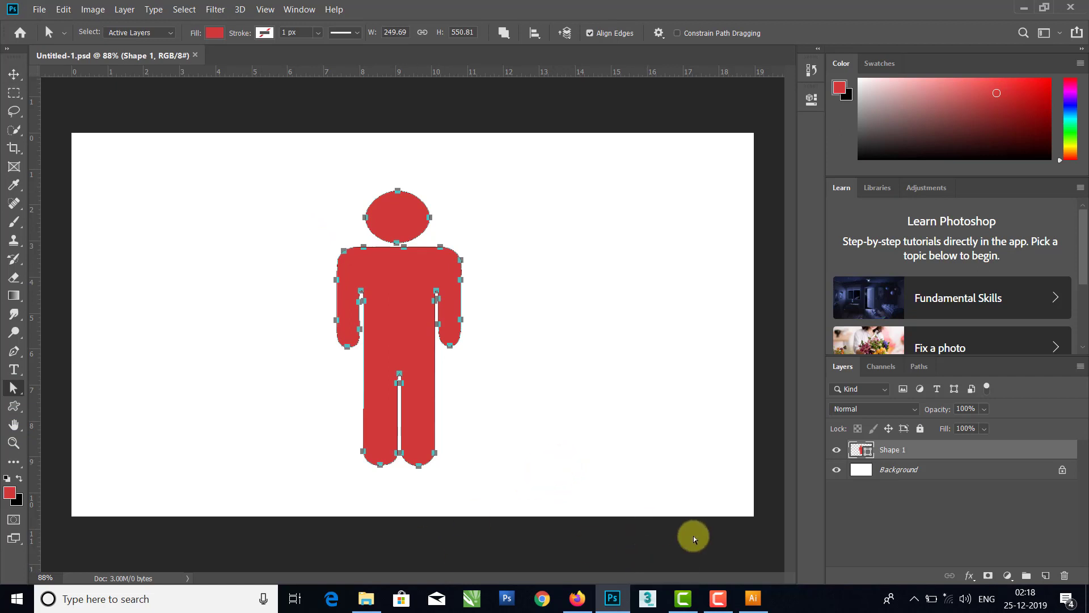
click(754, 599)
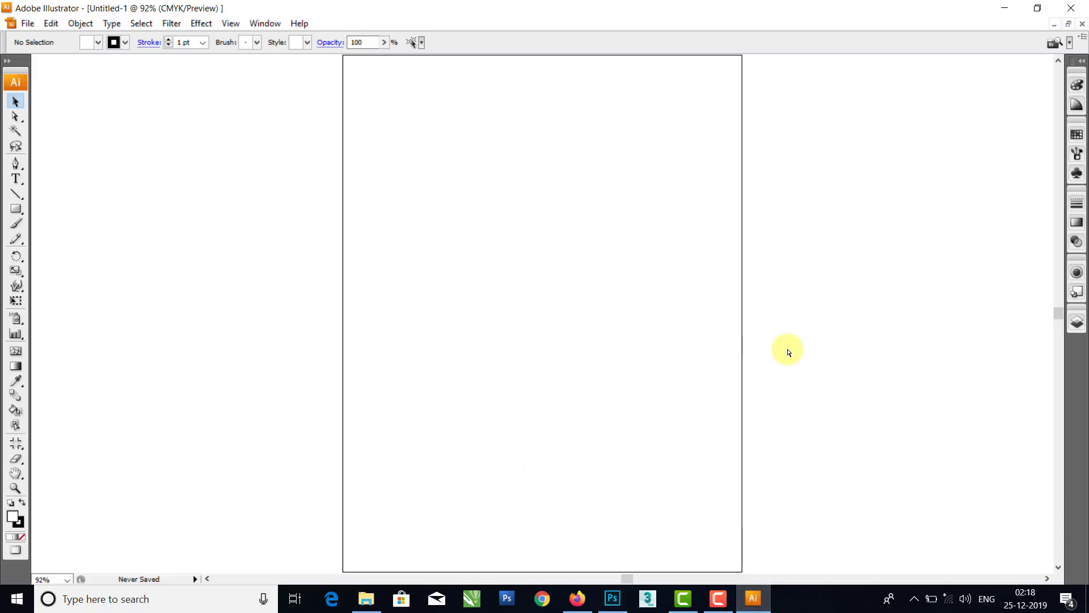
key(ctrl+v)
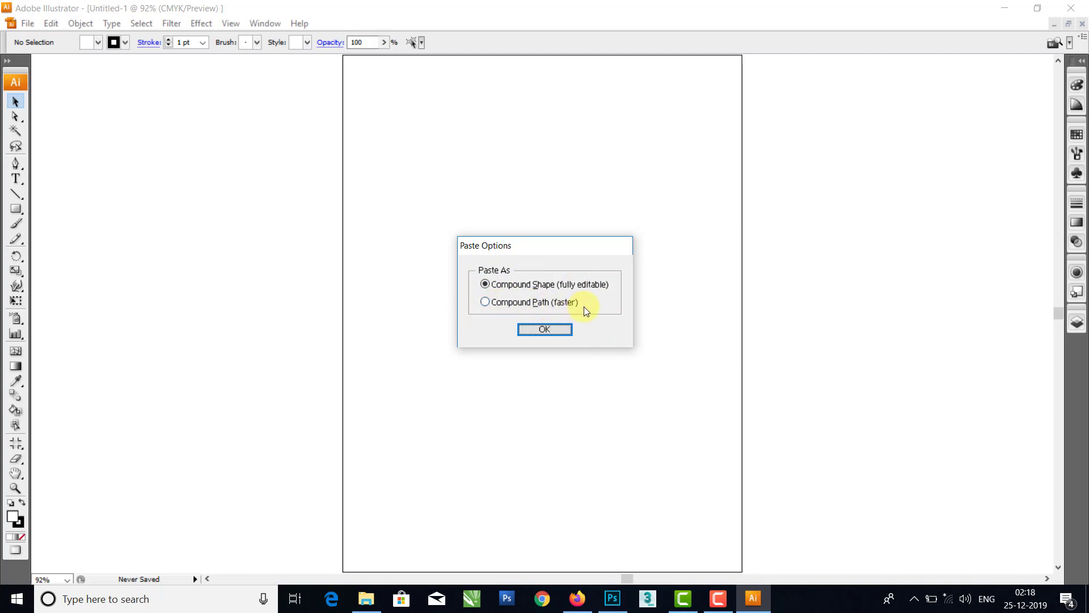
Step: Paste the person outline into Illustrator as a compound path
click(555, 332)
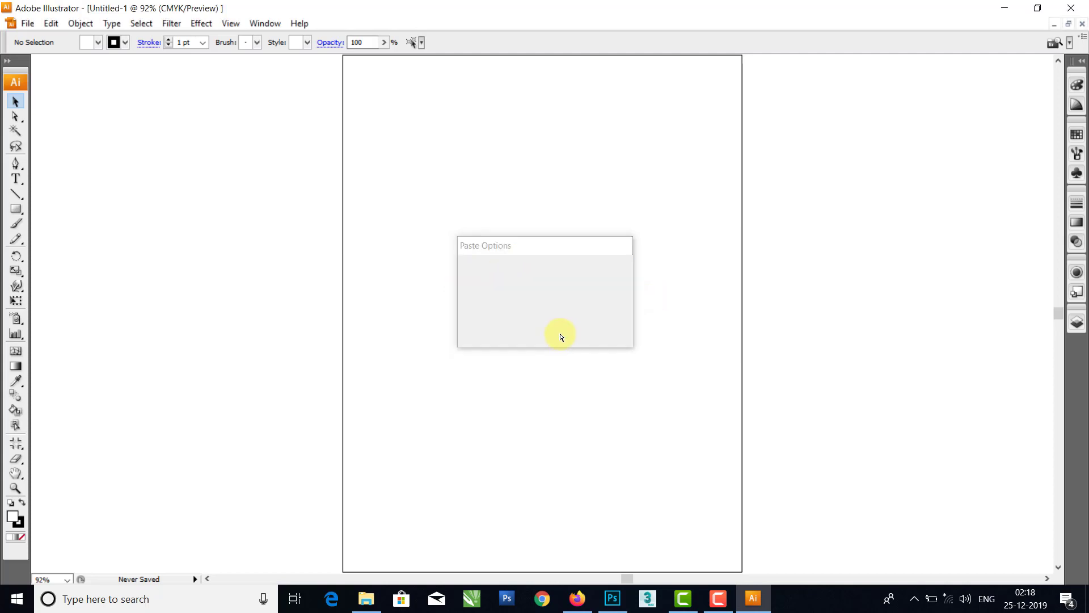
scroll(695, 342, down, 7)
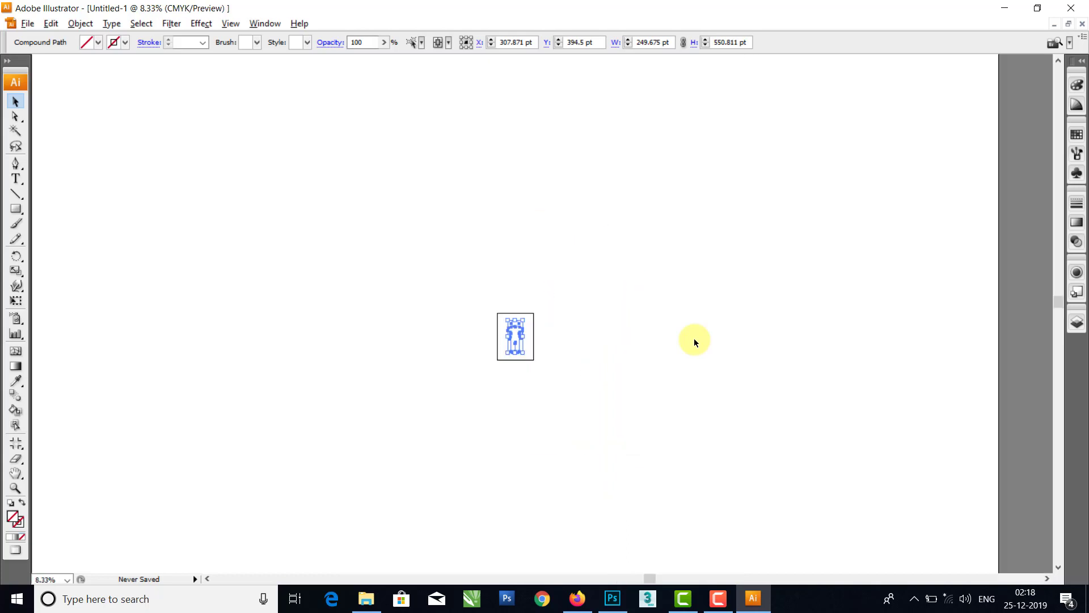
scroll(550, 325, up, 1)
scroll(423, 373, up, 2)
scroll(425, 378, up, 2)
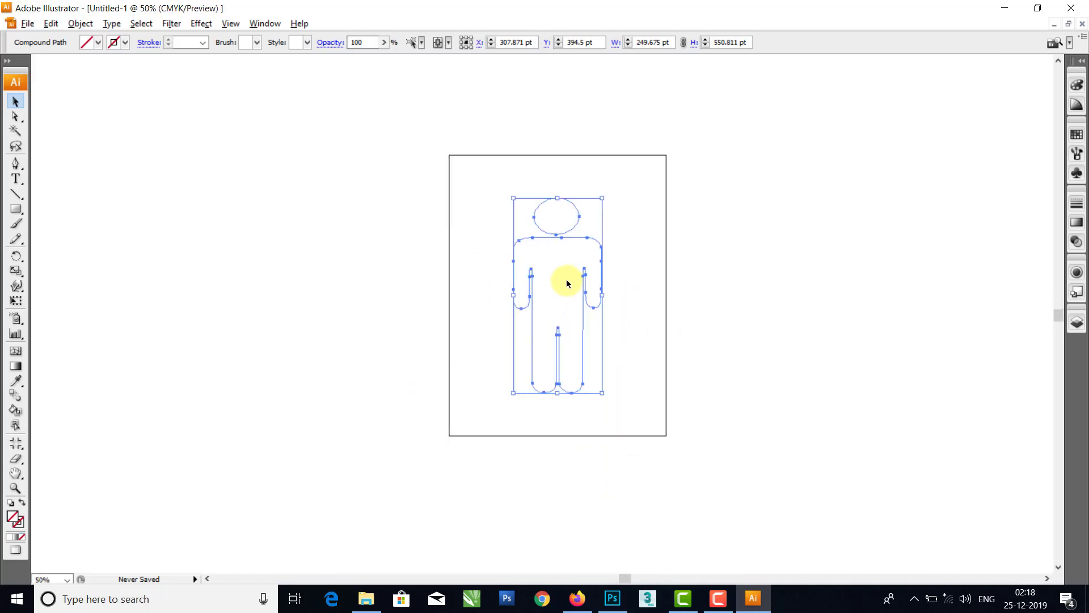
Step: Give the person figure a solid blue fill with no stroke
click(764, 248)
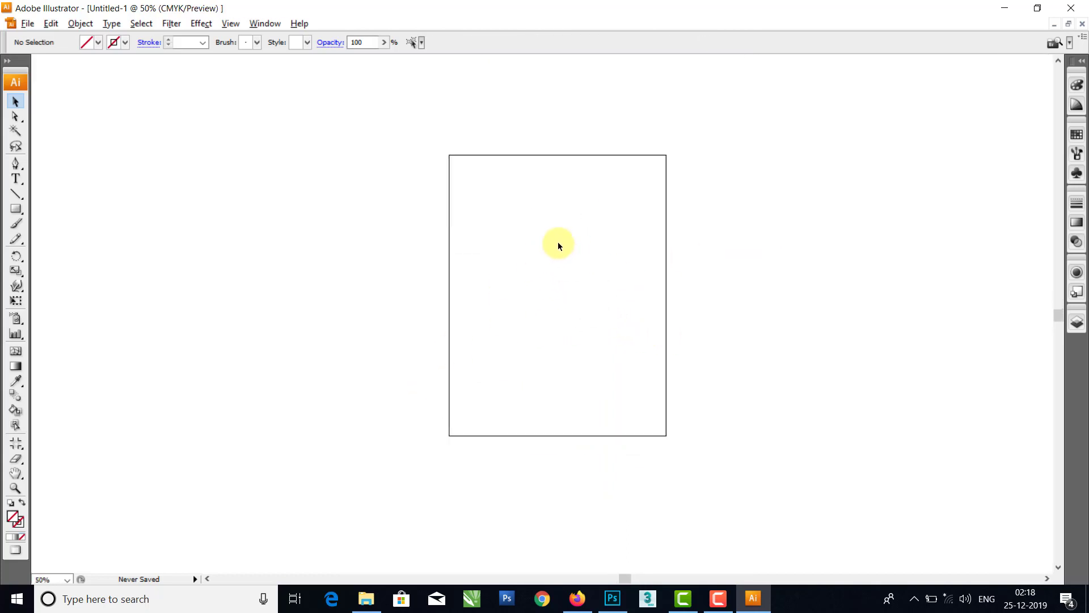
key(ctrl+a)
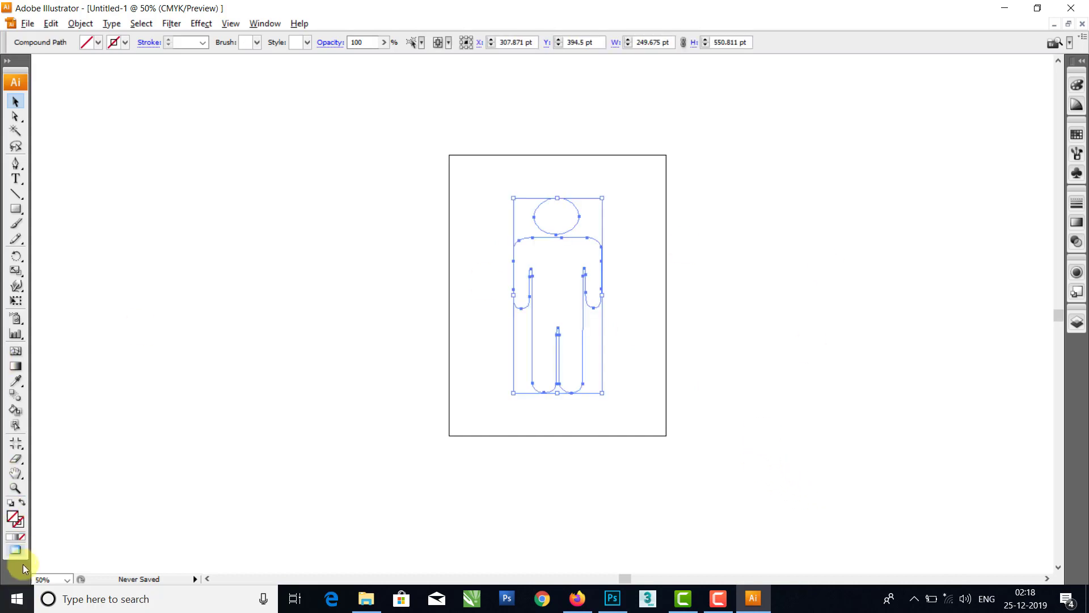
click(14, 519)
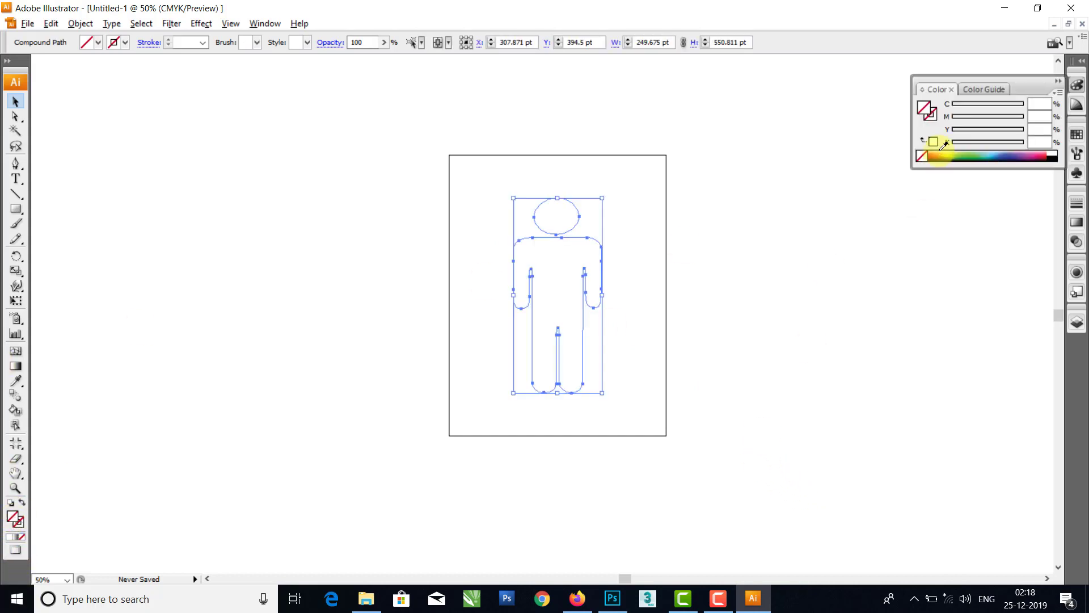
click(958, 152)
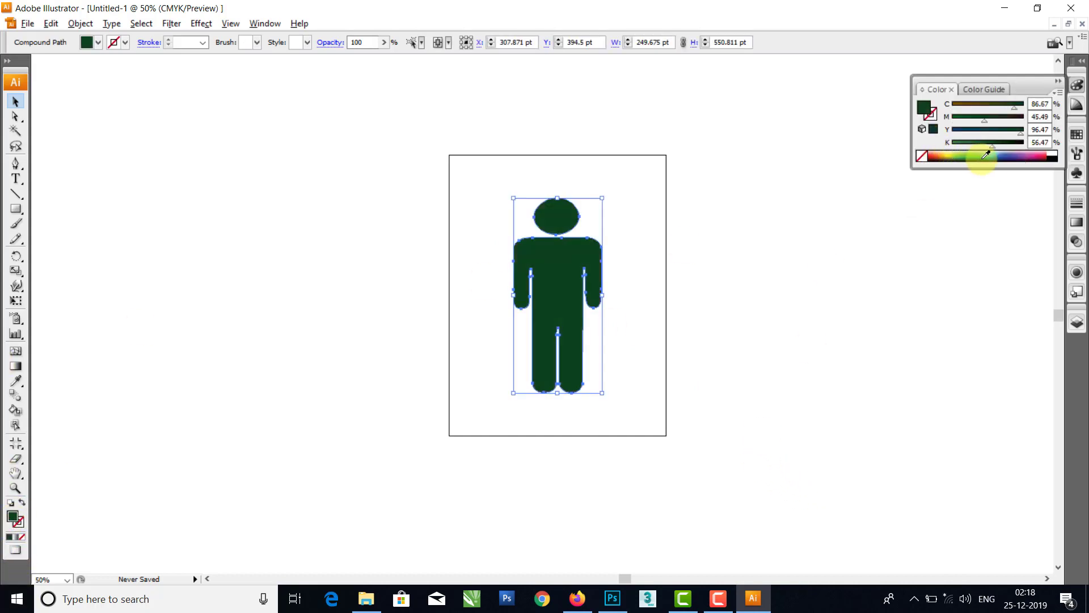
click(1003, 154)
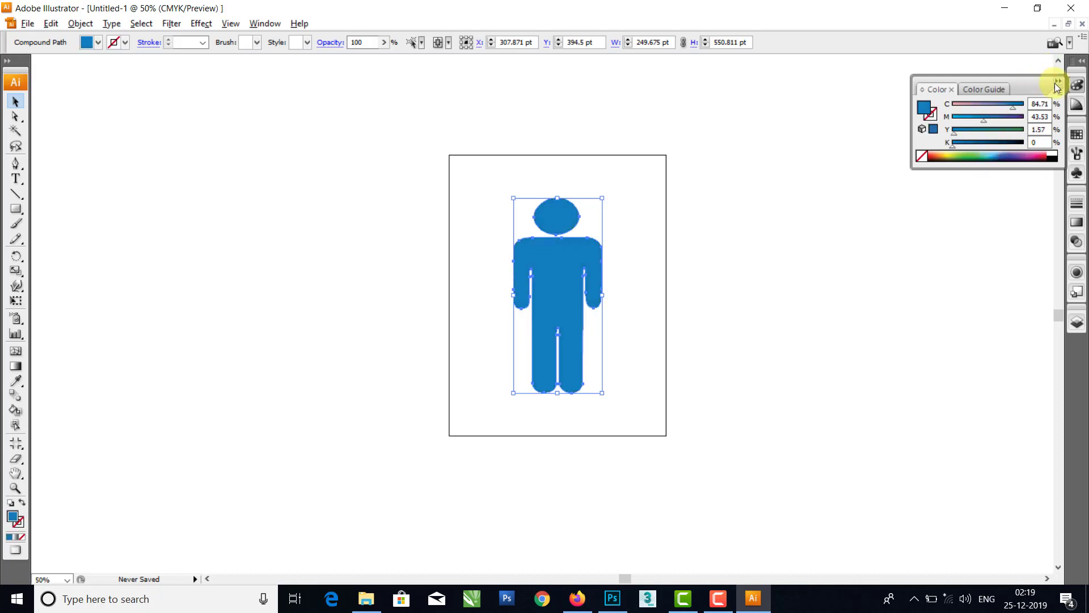
click(1057, 84)
click(405, 248)
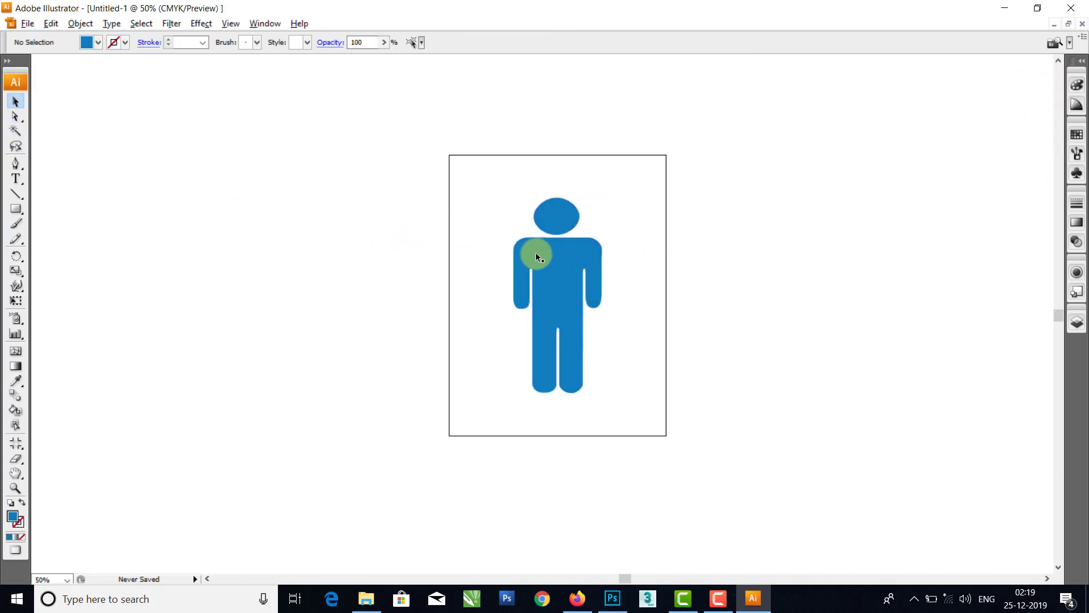
click(542, 253)
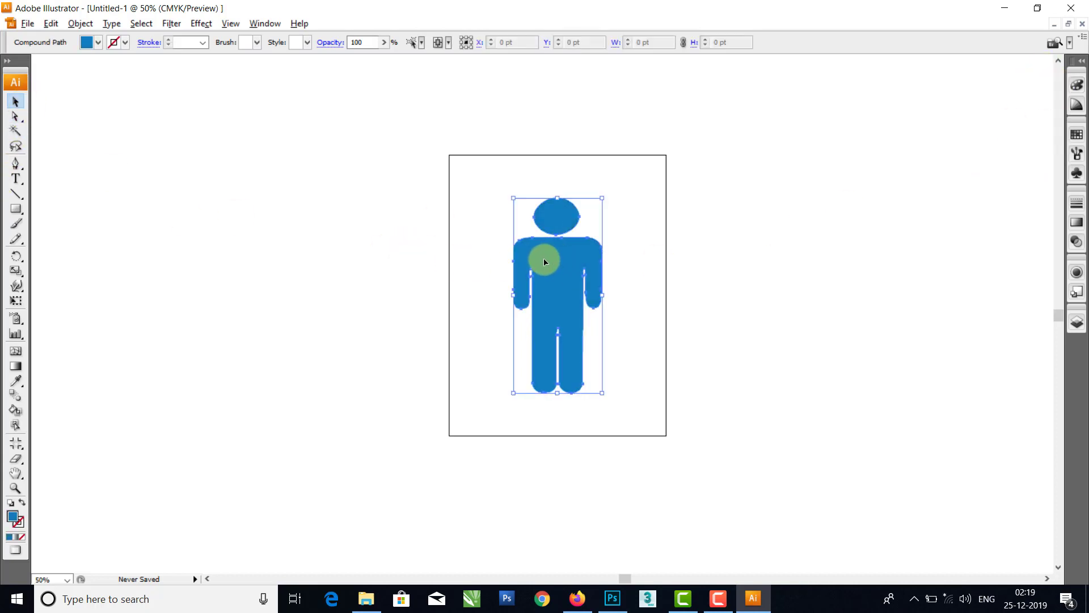
Step: Pull the head's top anchor up into a teardrop, undoing the arm, leg and body edits
click(17, 118)
drag(557, 198, 550, 164)
mouse_move(600, 248)
mouse_down()
mouse_move(627, 237)
mouse_move(613, 277)
mouse_up()
drag(513, 309, 515, 352)
key(ctrl+z)
key(ctrl+z)
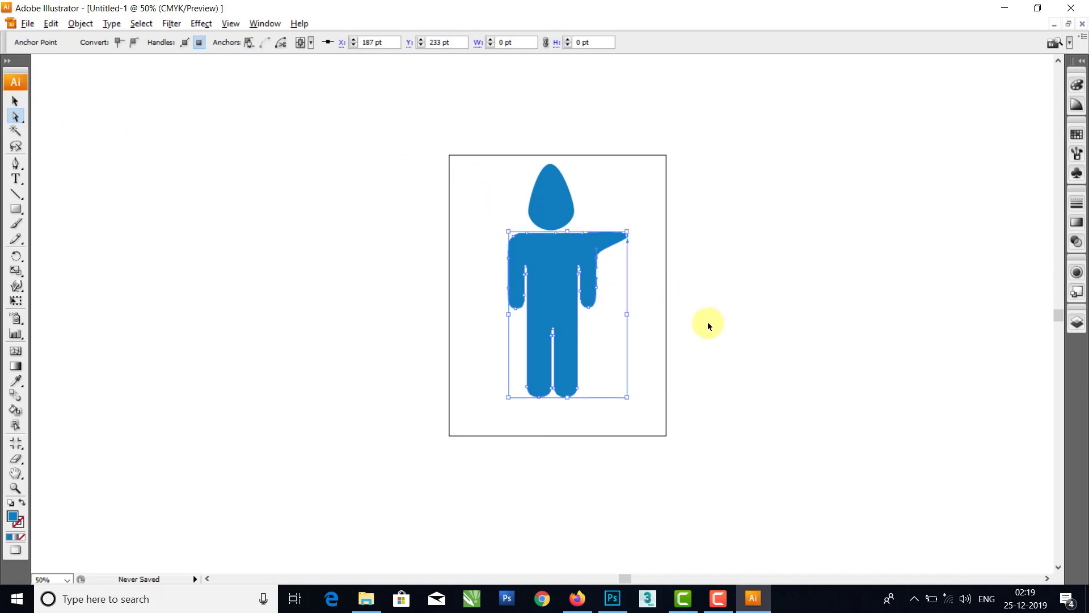
key(ctrl+z)
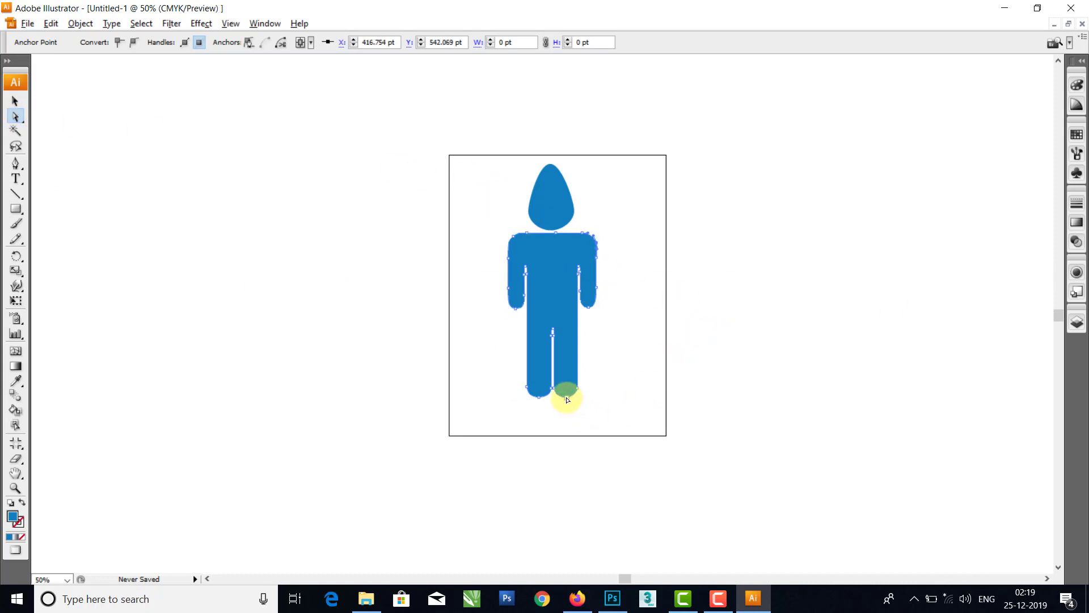
drag(567, 399, 562, 437)
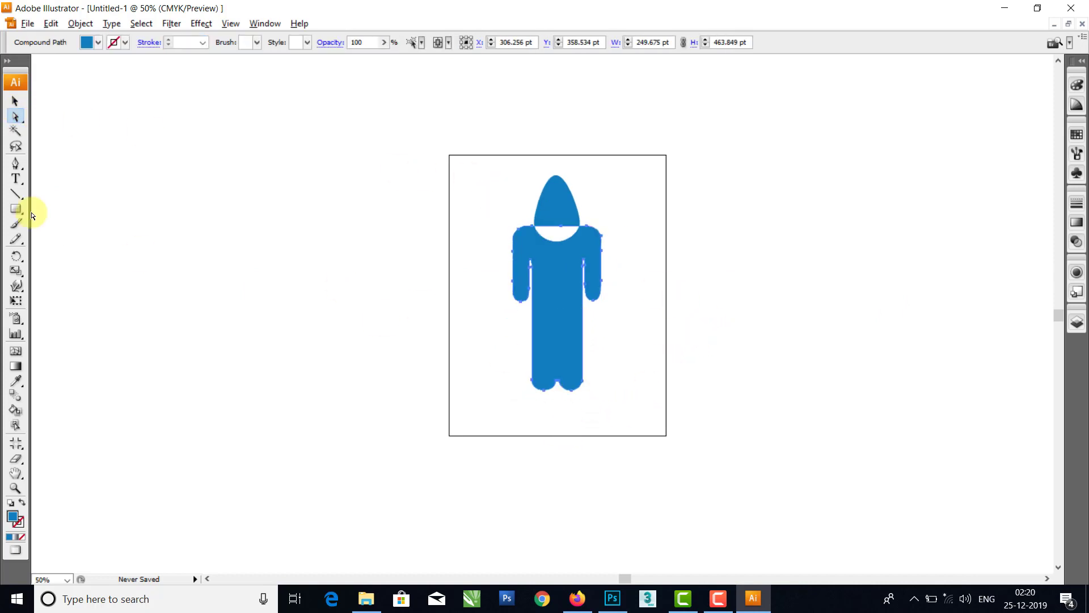
click(583, 283)
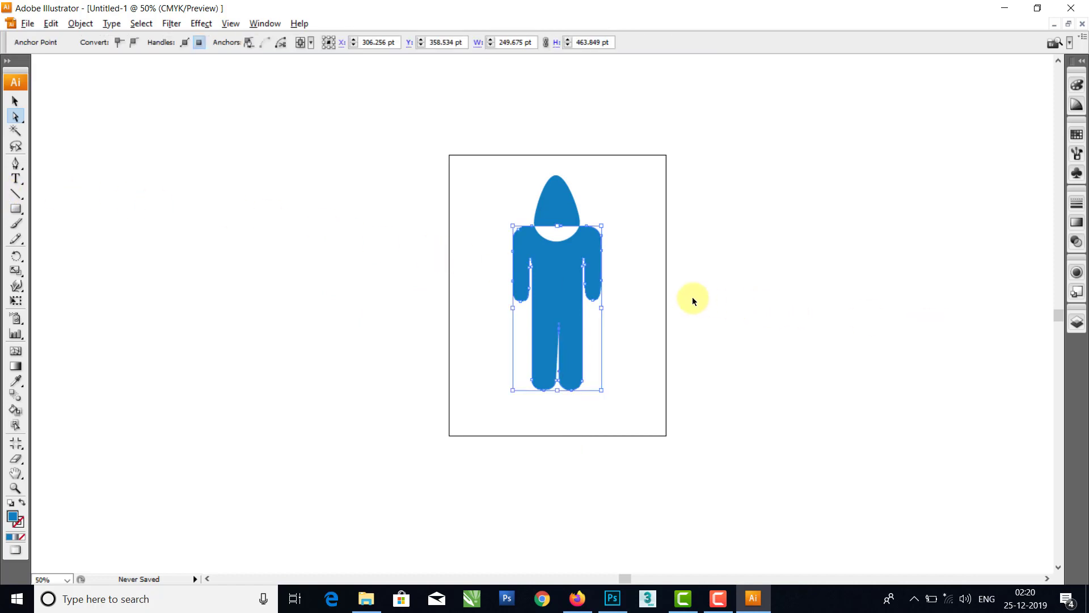
key(ctrl+z)
Step: Select the whole blue figure and delete it from the artboard
click(15, 101)
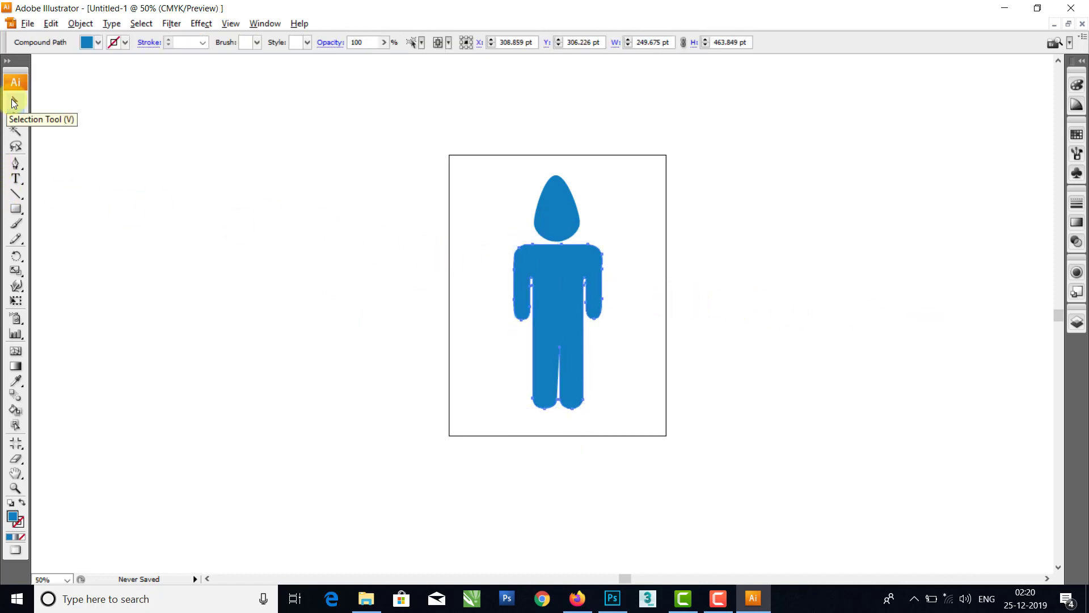
click(748, 302)
click(562, 286)
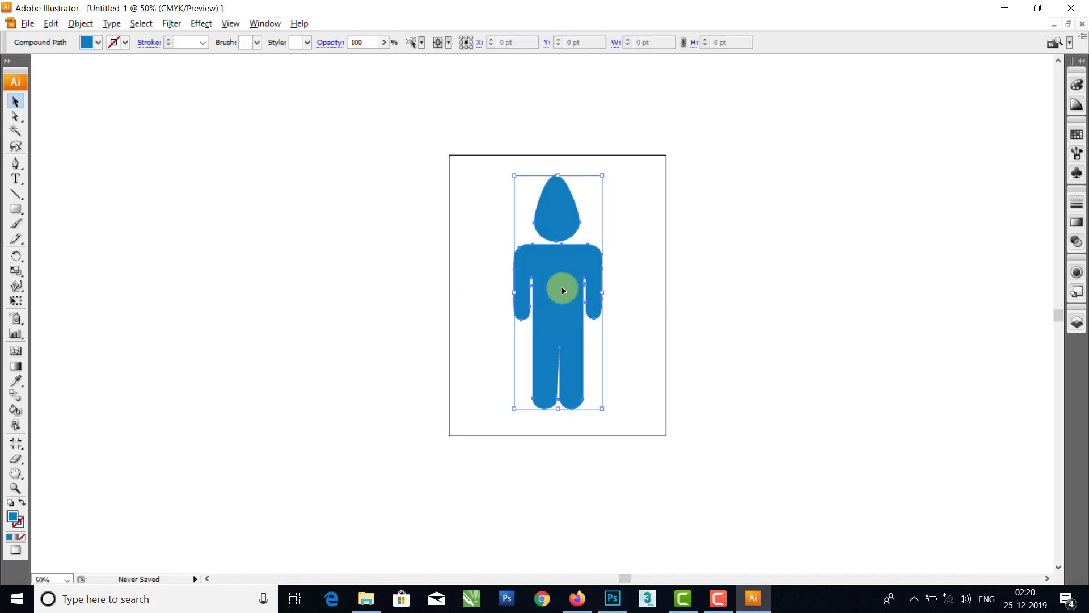
drag(327, 106, 752, 479)
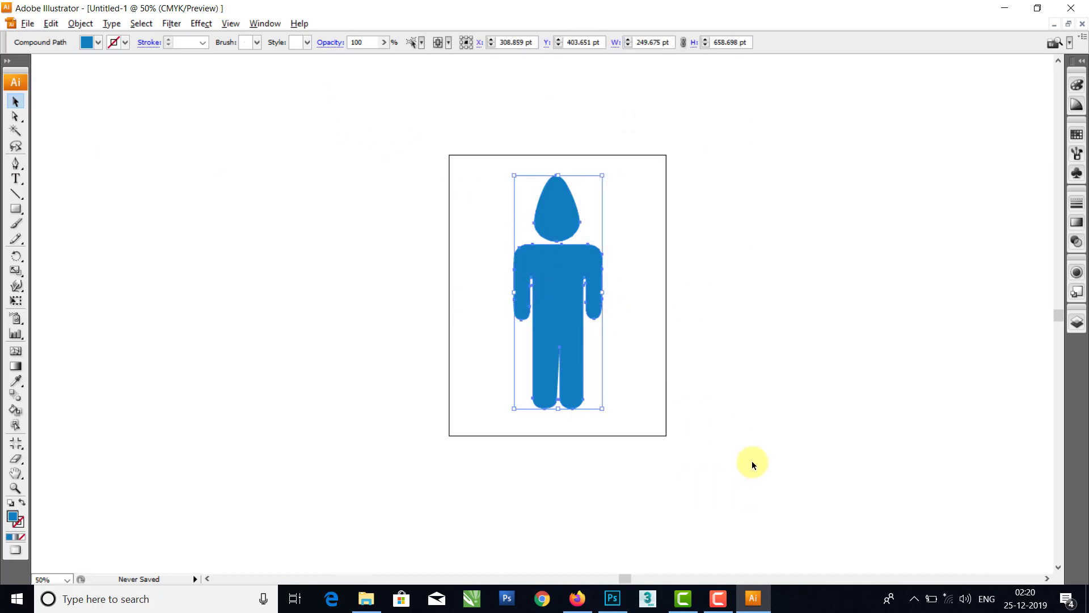
key(Delete)
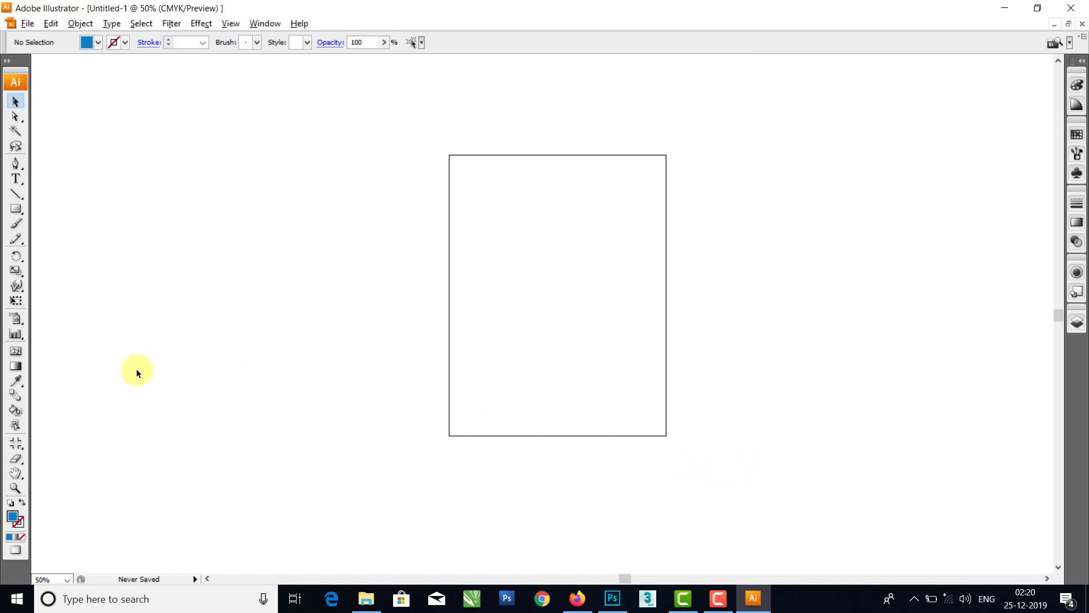
Step: Pick Photoshop's Custom Shape tool, review its shape presets, then minimize Photoshop
click(617, 600)
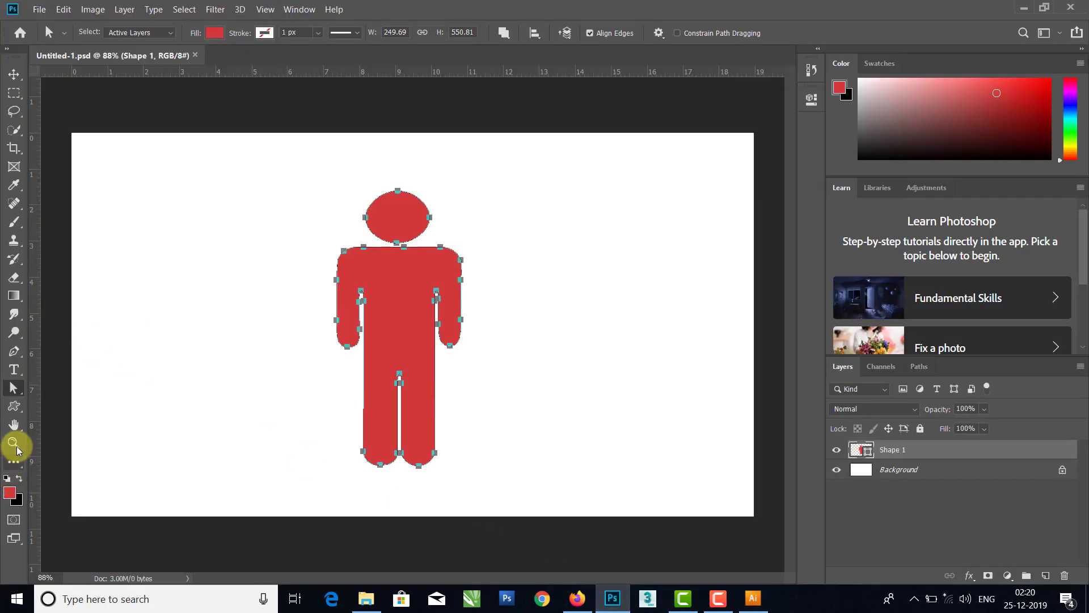
click(13, 406)
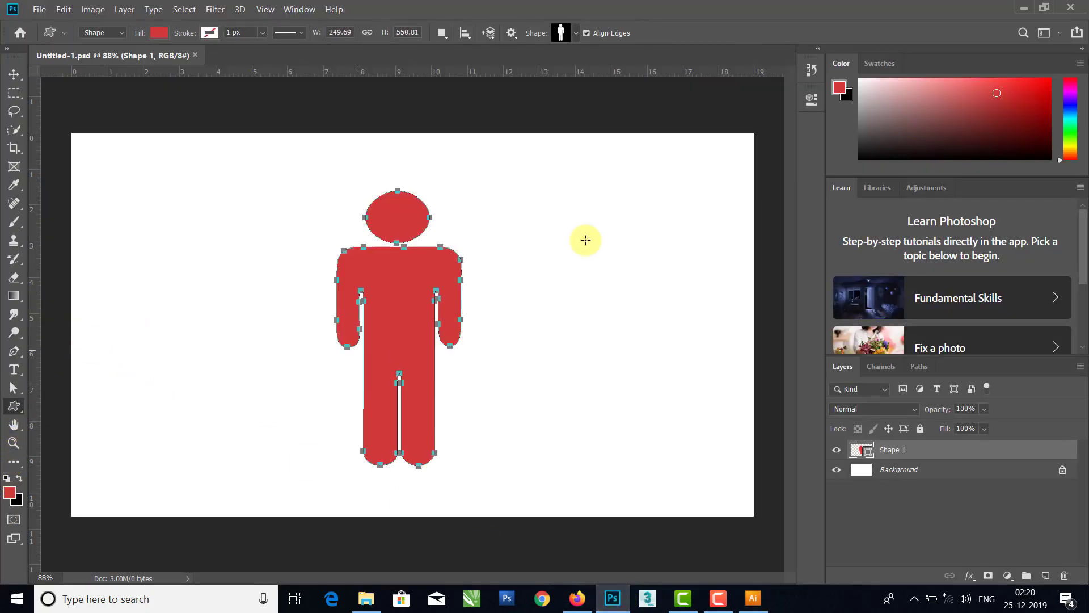
click(574, 35)
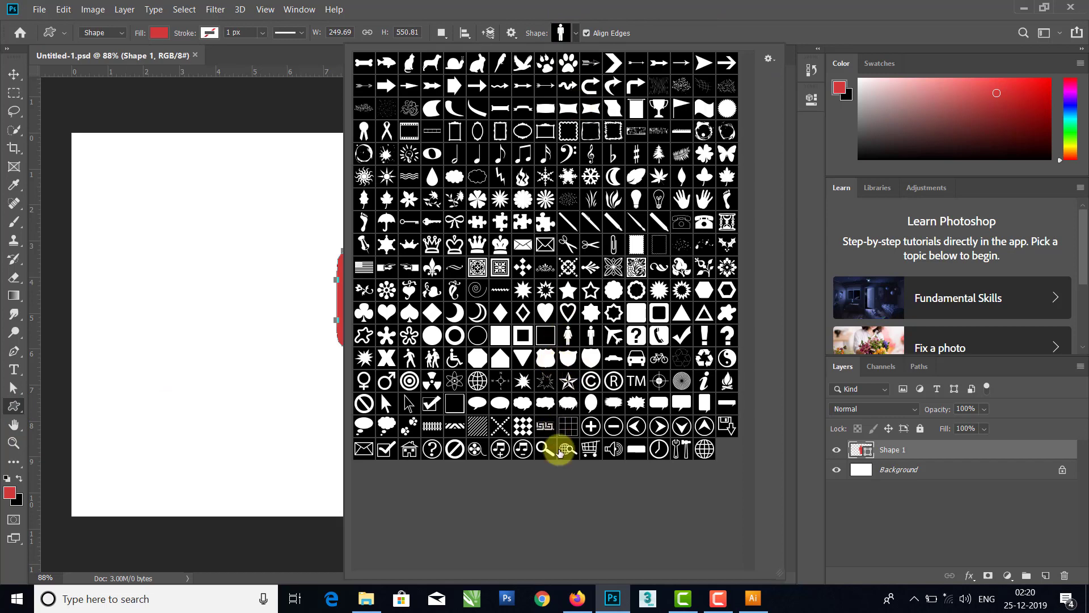
click(607, 10)
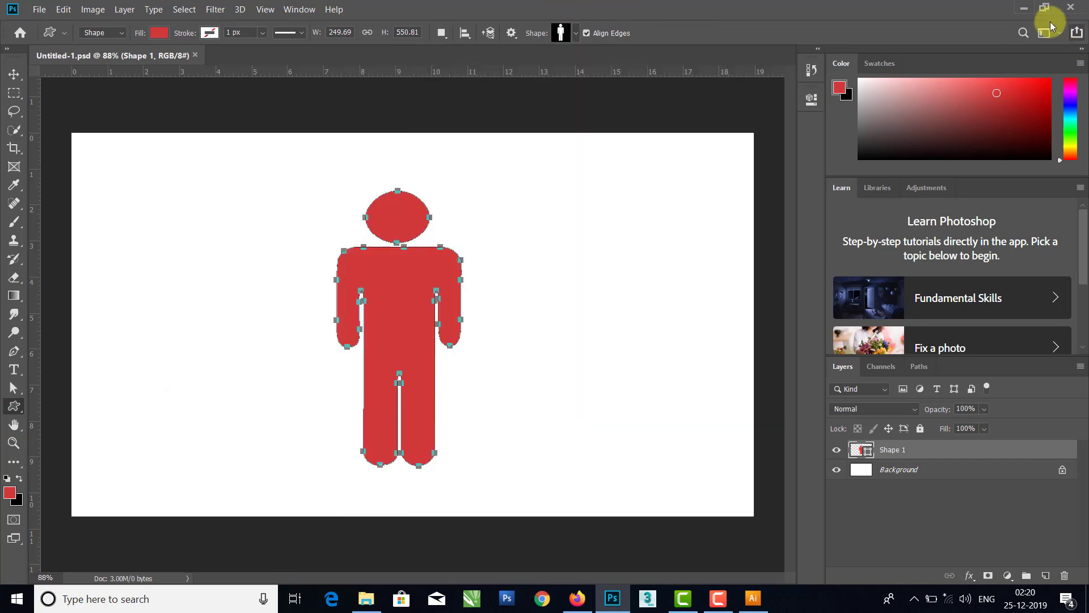
click(1024, 8)
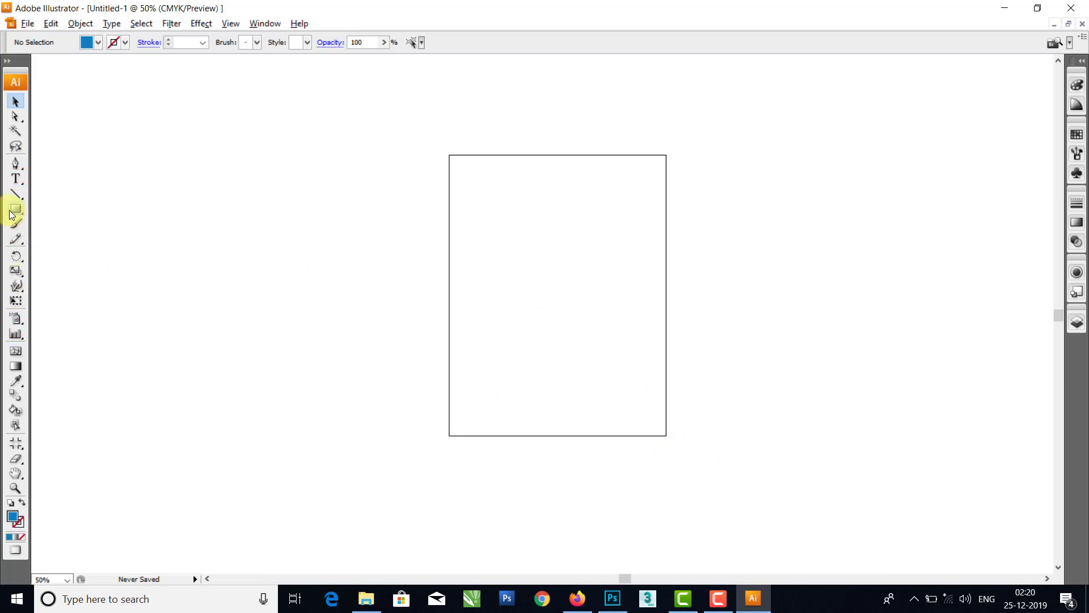
Step: Set Pencil smoothness to 42% and draw a black freeform blob on the artboard
double_click(16, 238)
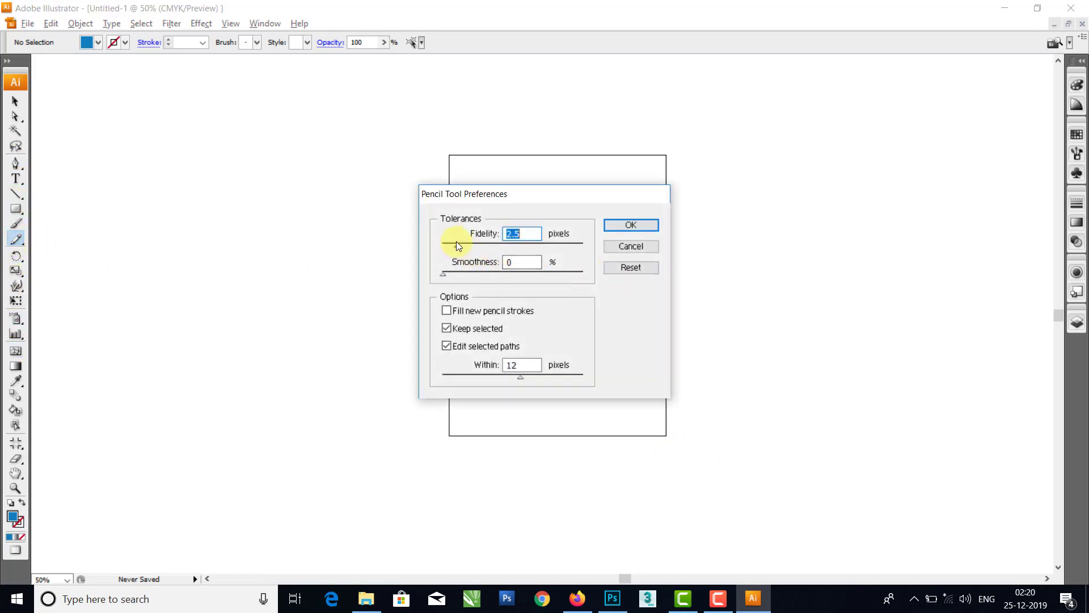
click(616, 226)
drag(490, 330, 596, 278)
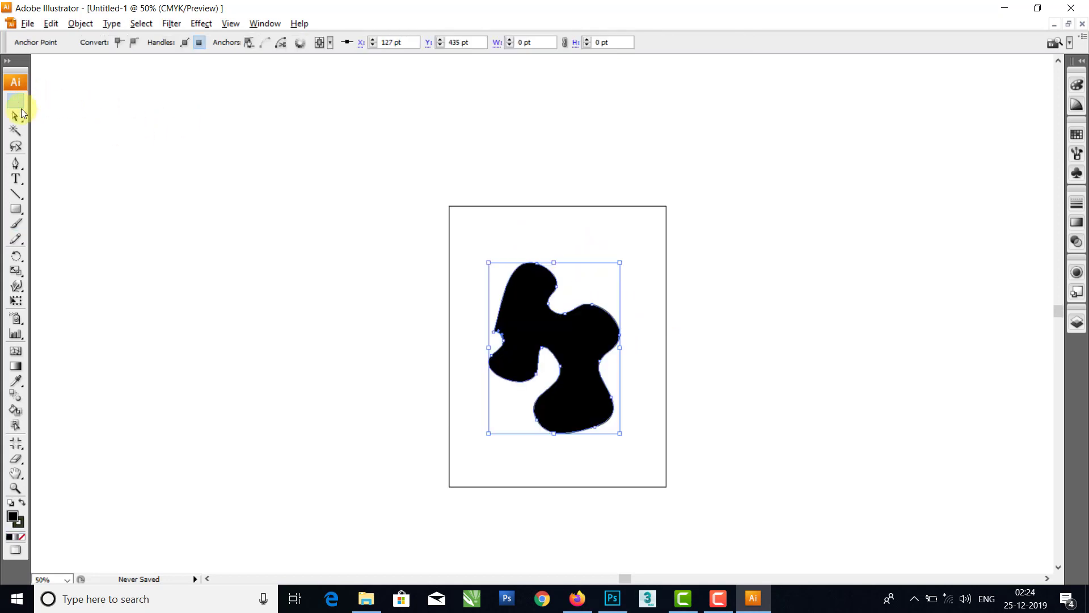
Step: Reselect the black blob and toggle its bounding box off and back on
click(486, 323)
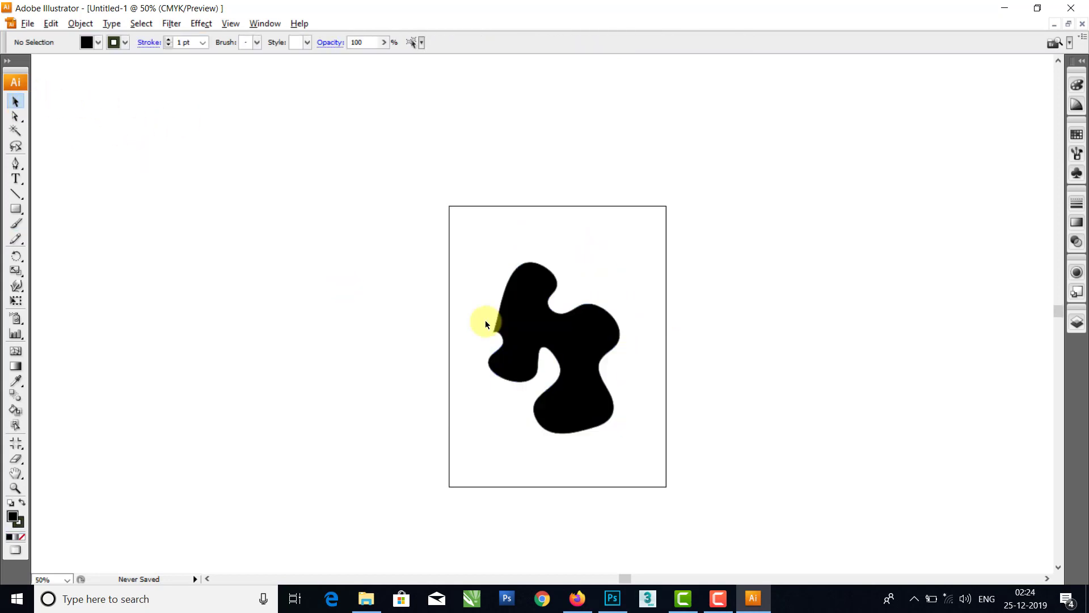
click(550, 341)
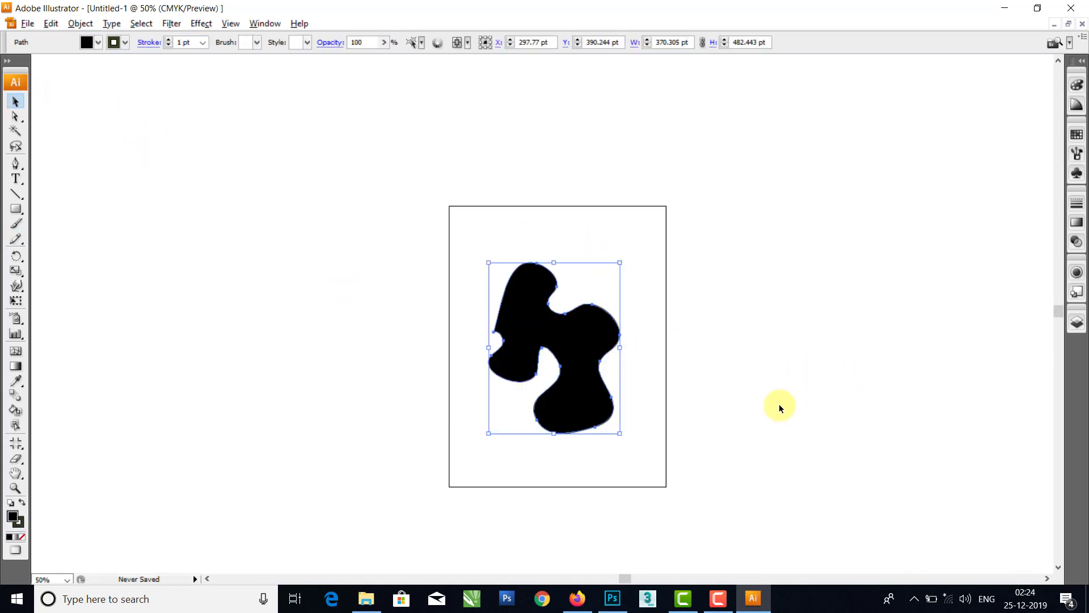
key(ctrl+shift+b)
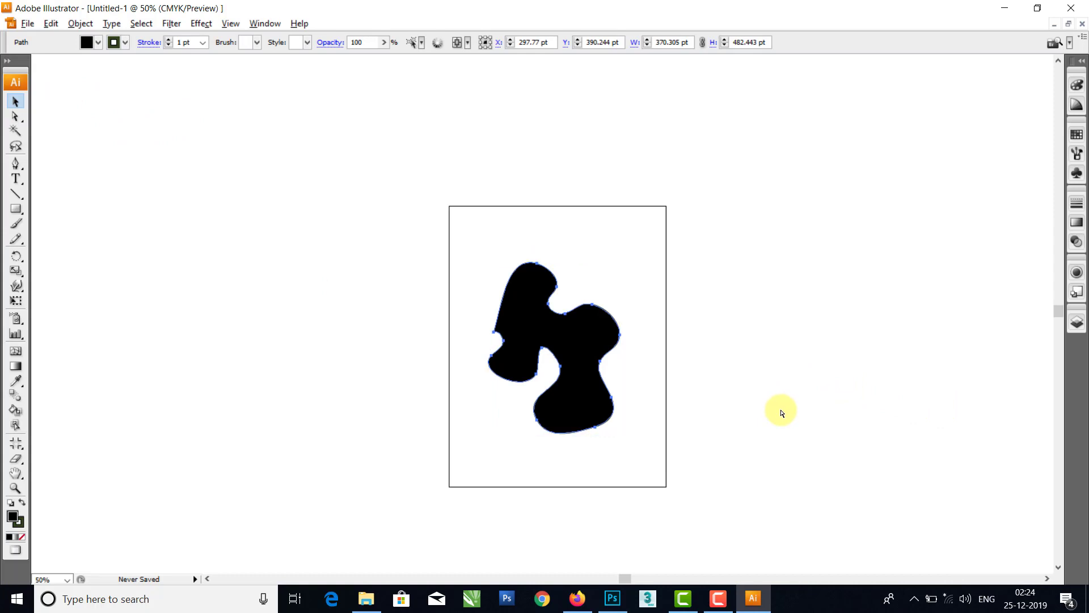
key(ctrl+shift+b)
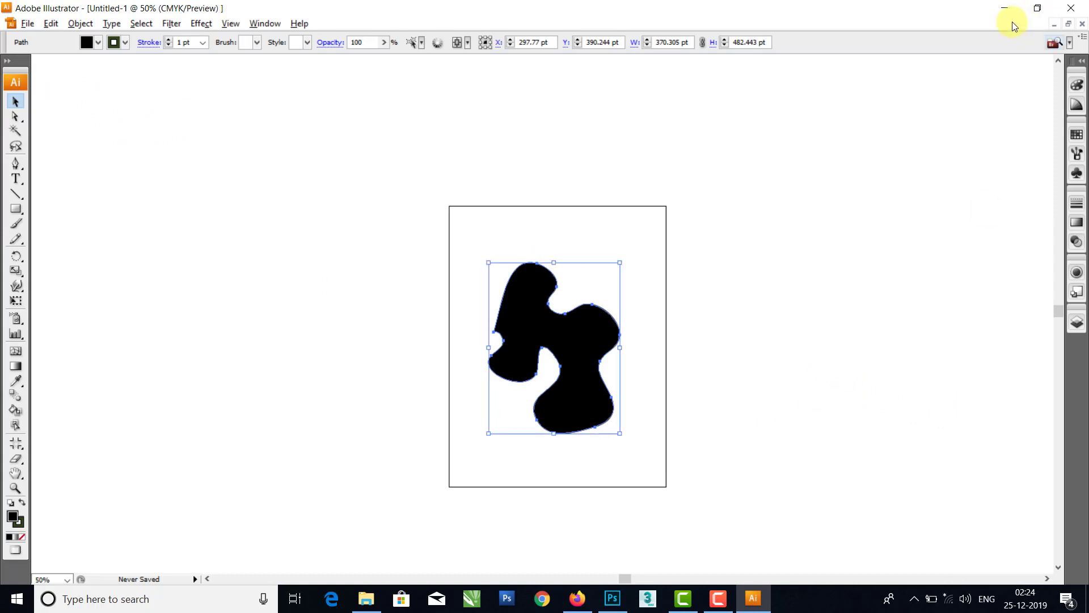
Step: Move the red person left and paste the blob as pixels to its right
click(1010, 11)
drag(403, 275, 241, 278)
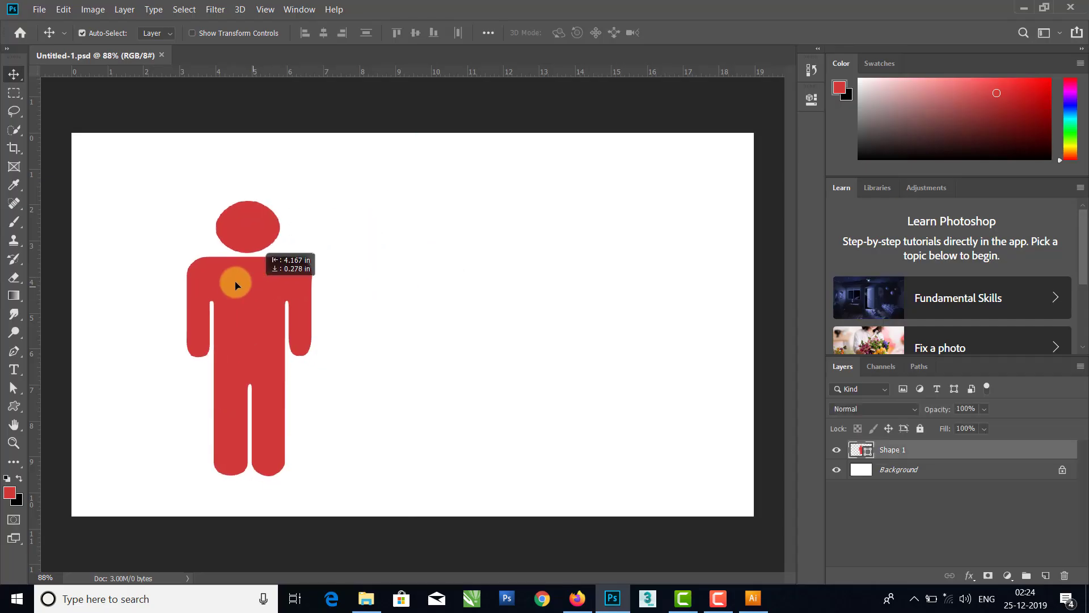
click(550, 246)
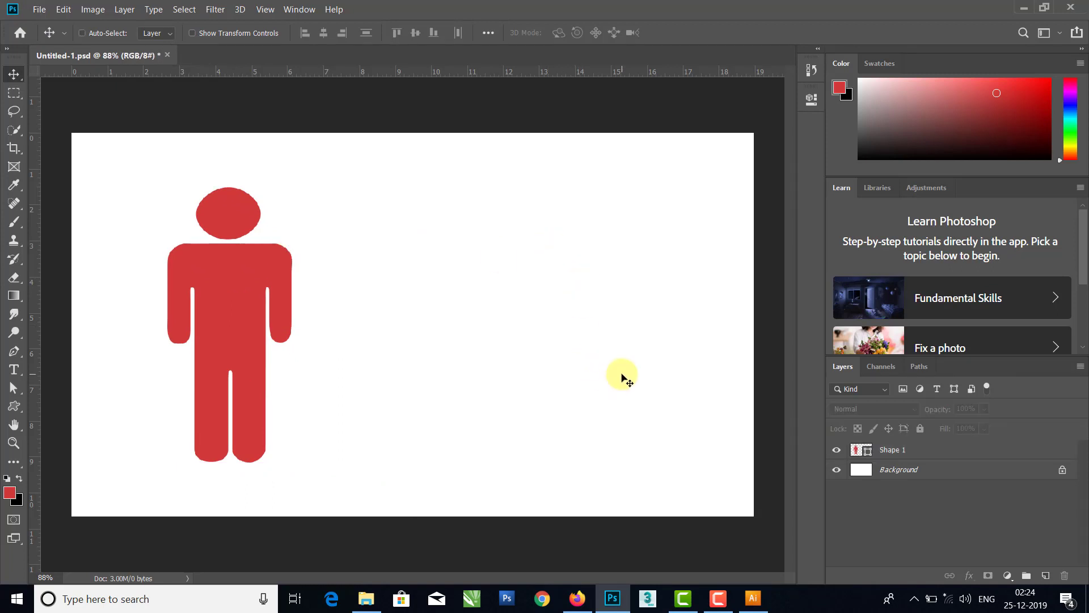
key(ctrl+v)
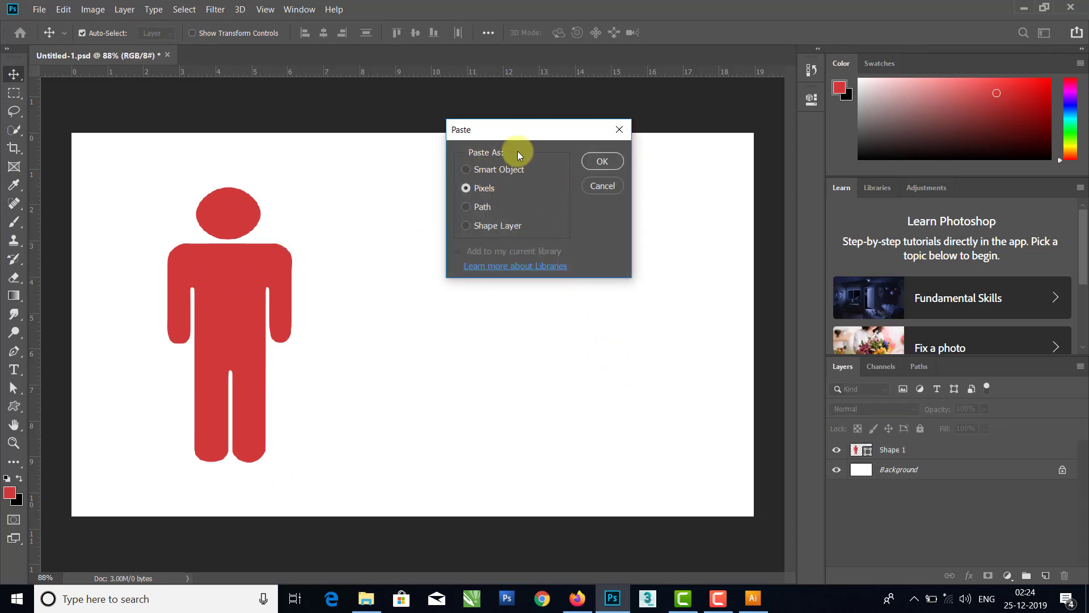
drag(537, 129, 569, 129)
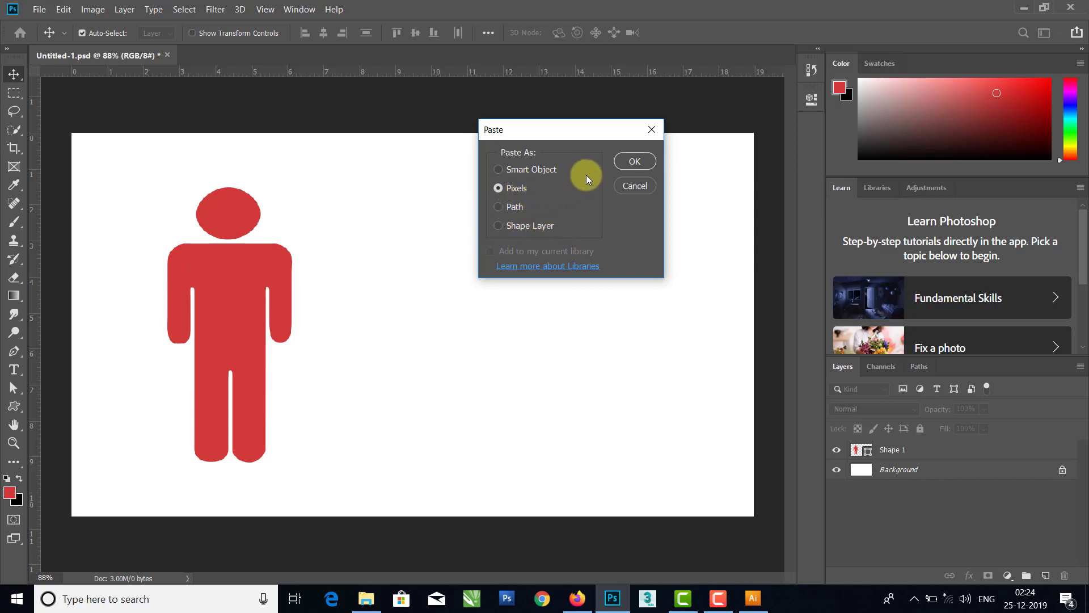
click(633, 162)
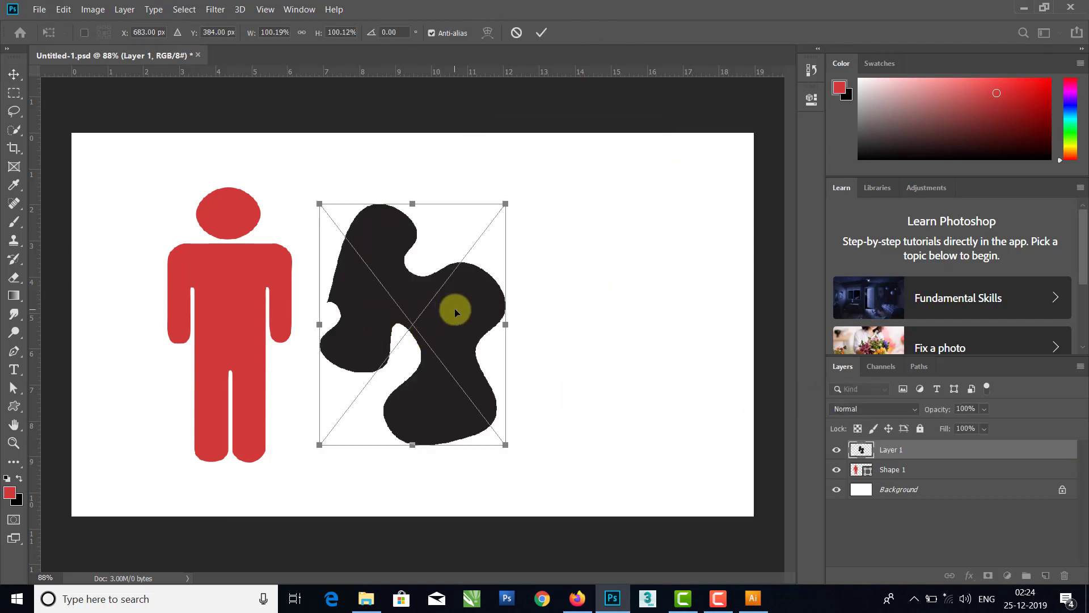
drag(456, 312, 538, 312)
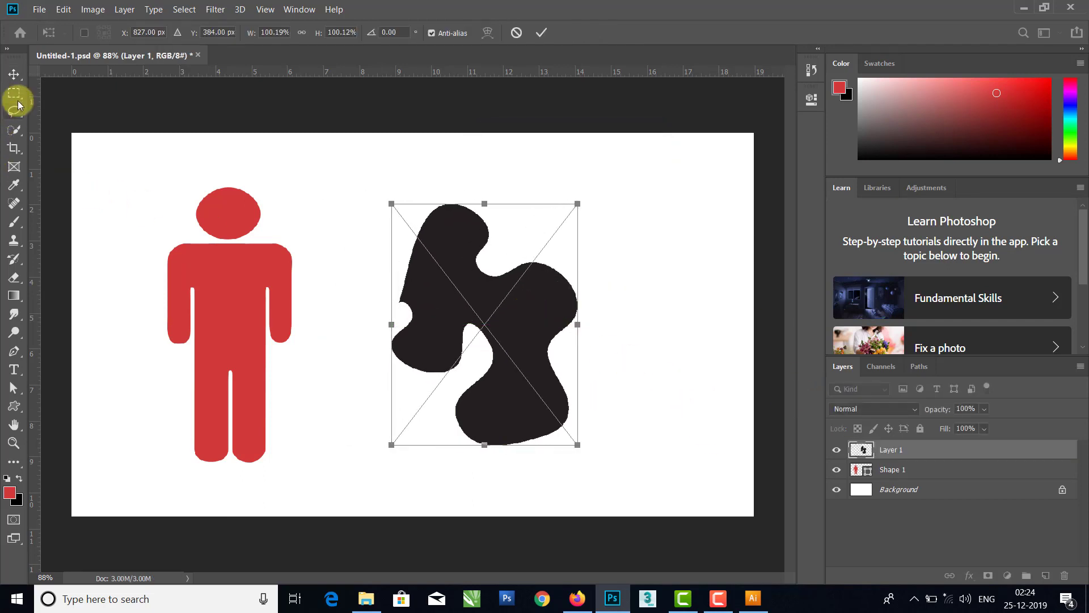
key(Return)
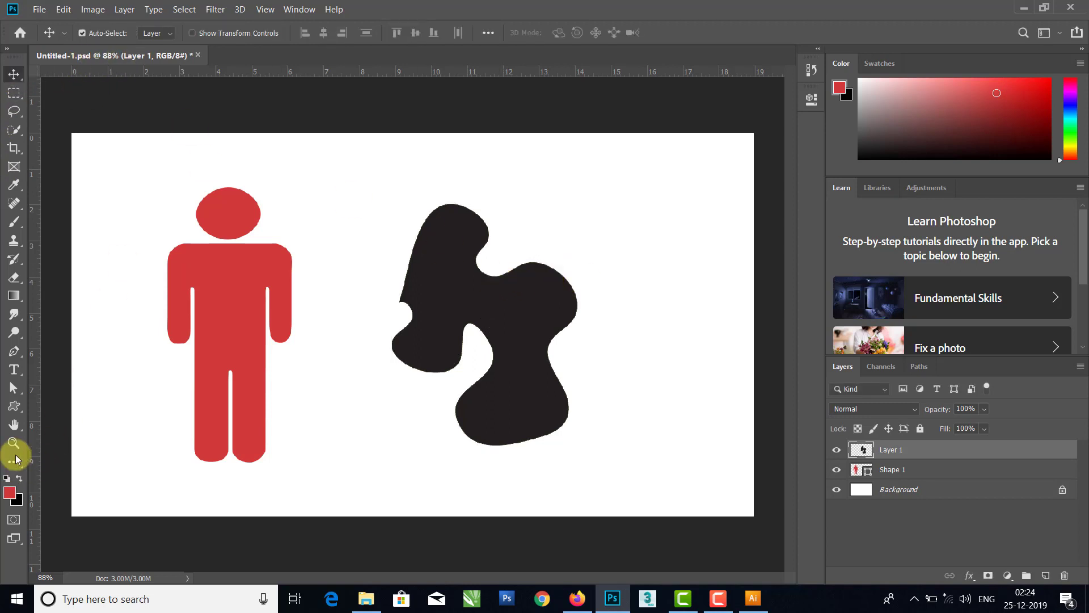
Step: Try the Path Selection, Hand and Custom Shape tools in Shape mode, ending on Move
click(14, 388)
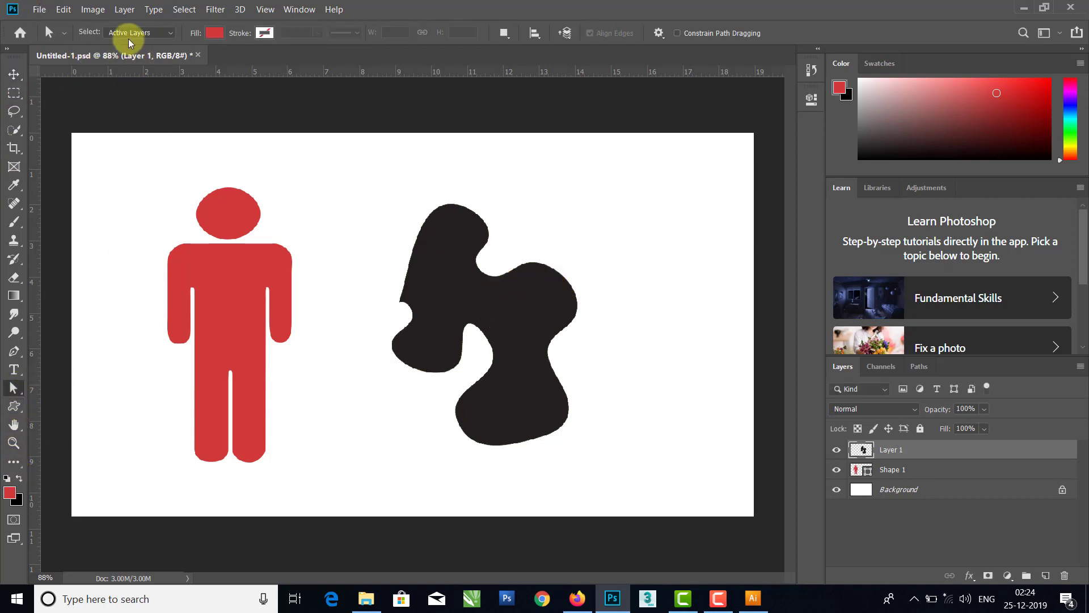
click(14, 424)
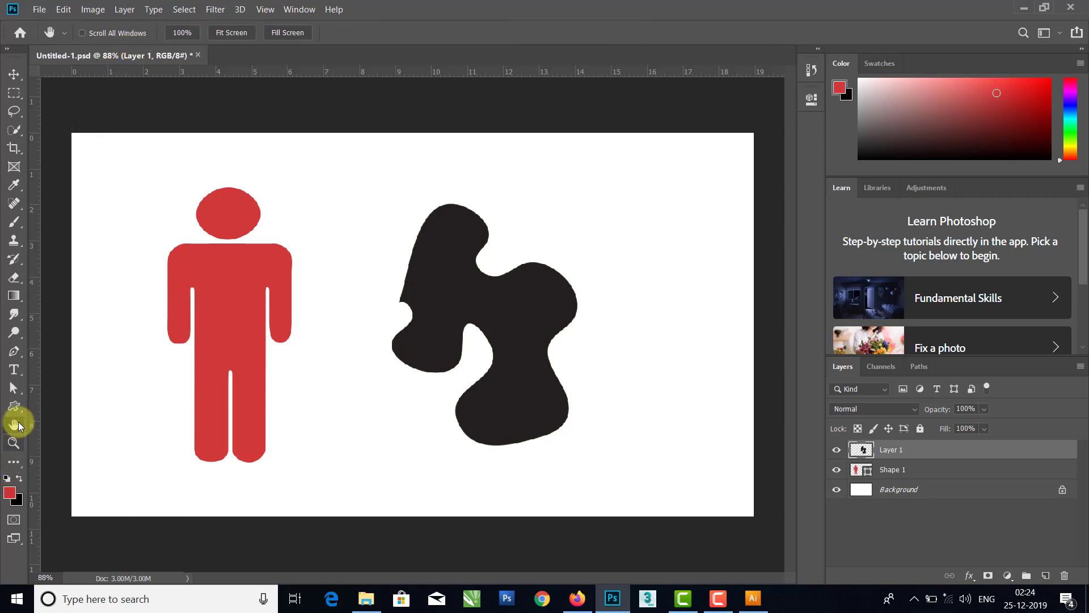
click(14, 406)
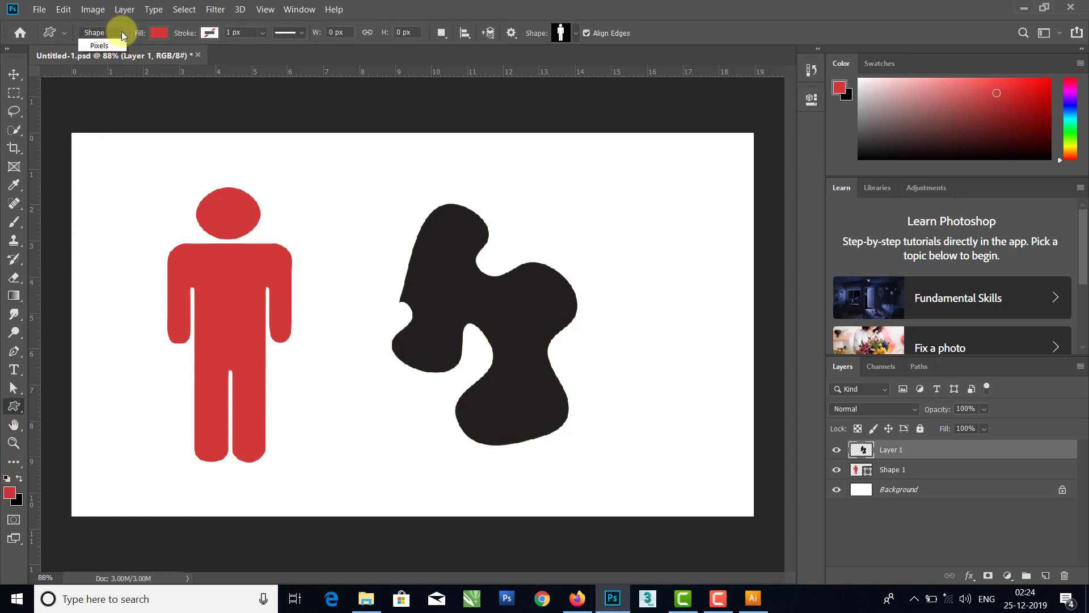
click(669, 105)
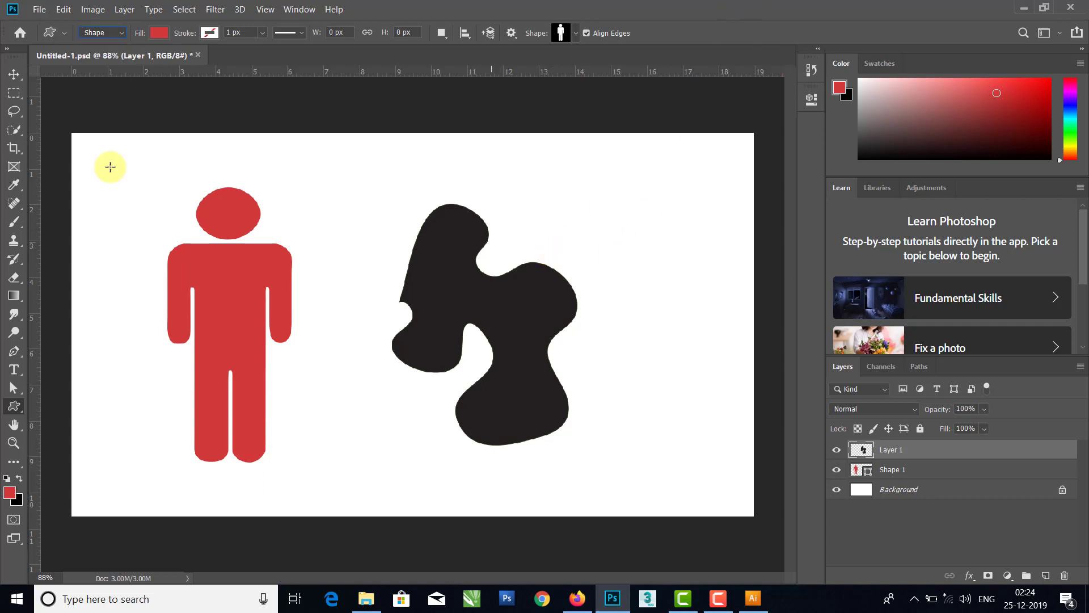
click(14, 74)
Step: Shrink and enlarge Layer 1's black blob with Free Transform, then delete the layer
key(ctrl)
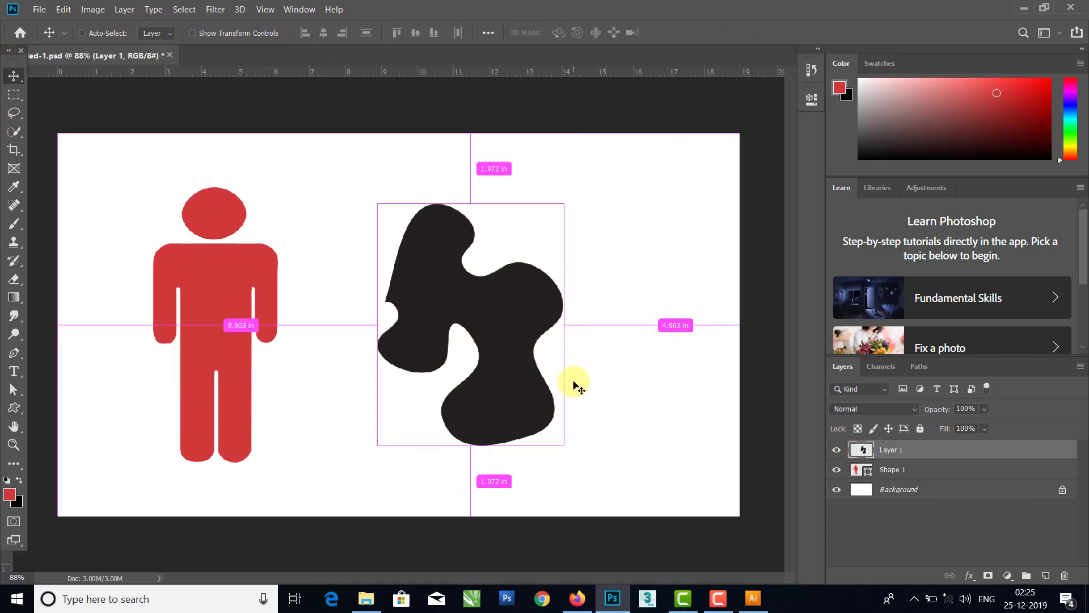
key(ctrl+t)
drag(563, 445, 466, 294)
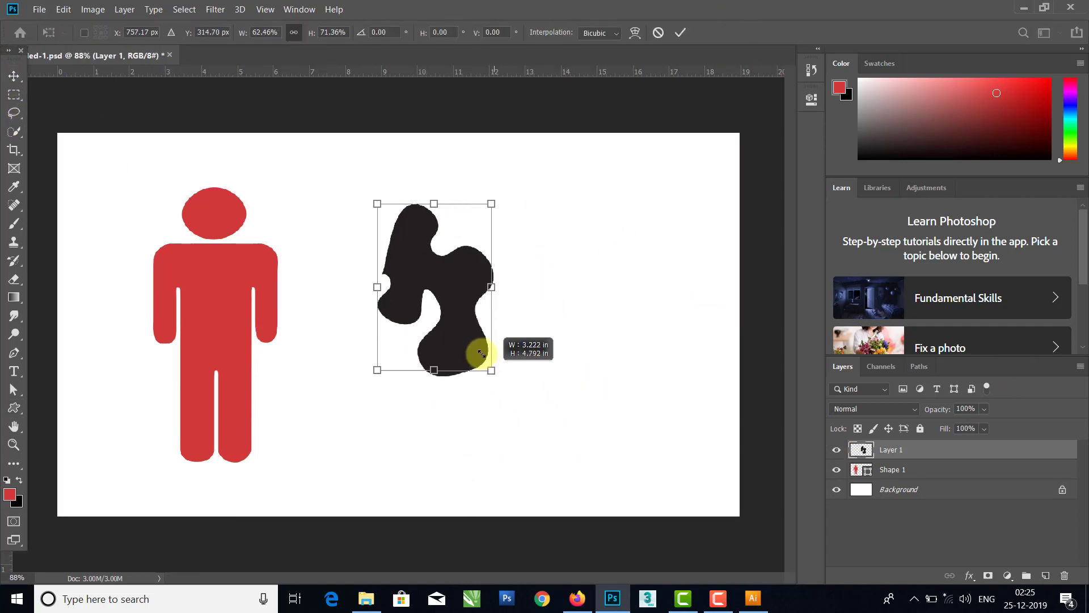
key(ctrl+z)
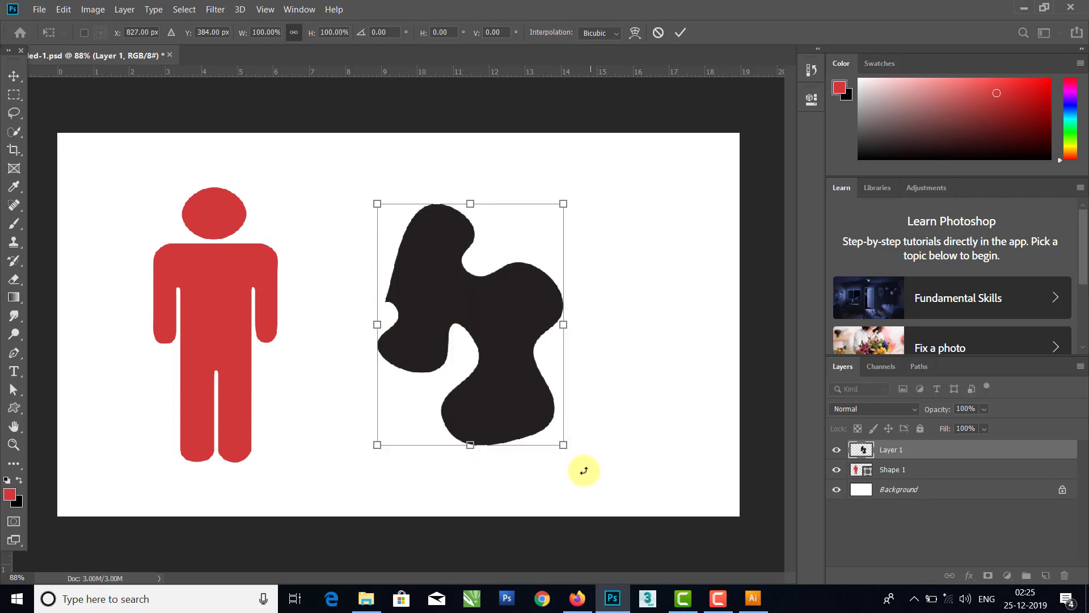
drag(564, 445, 442, 286)
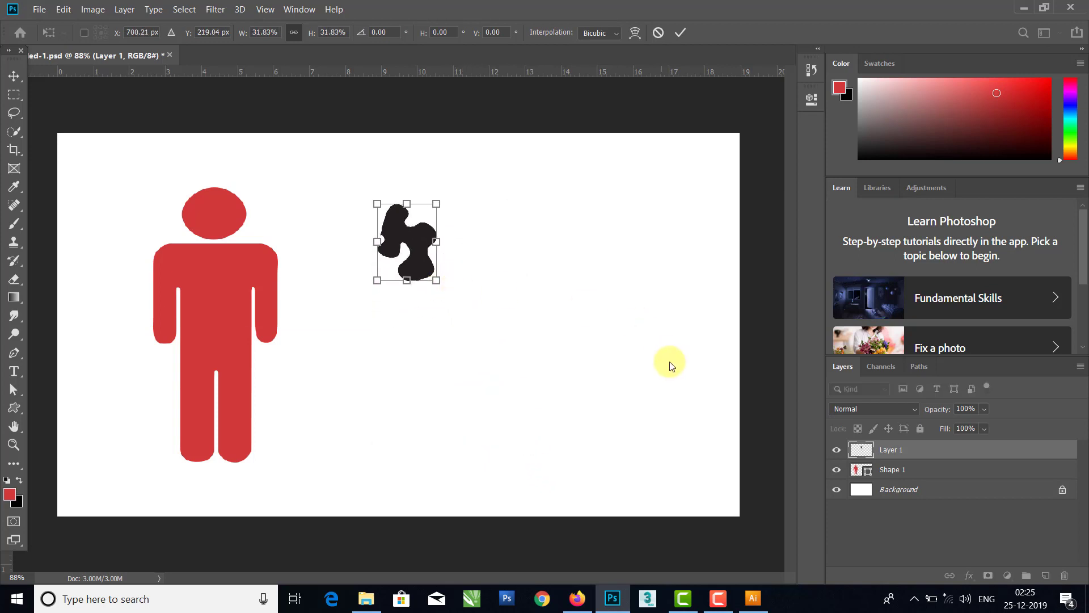
key(Return)
key(ctrl+t)
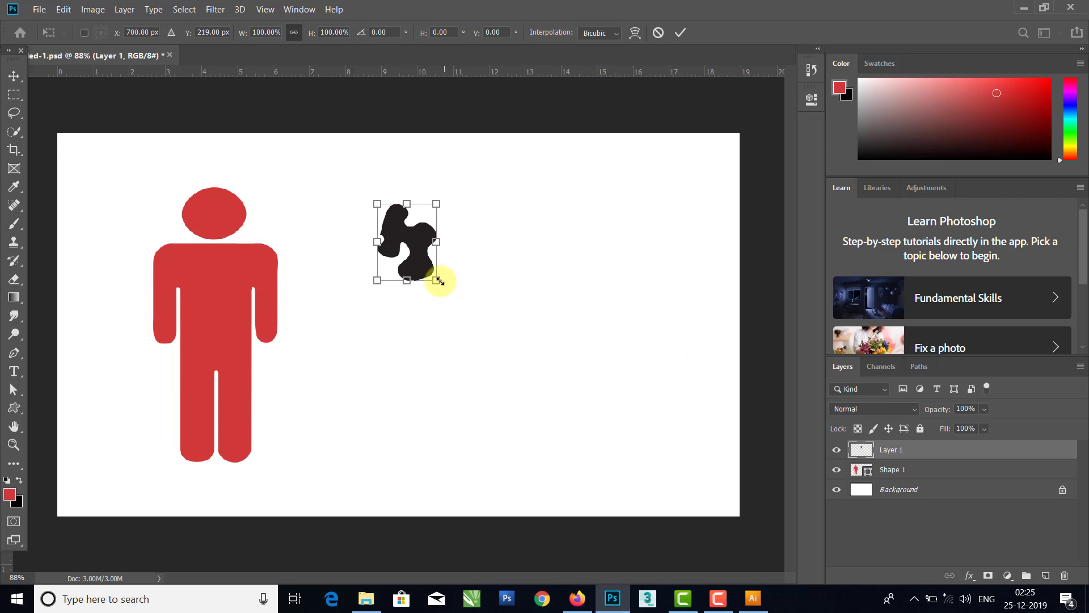
mouse_move(440, 281)
mouse_down()
mouse_move(749, 565)
mouse_move(653, 494)
mouse_up()
key(Return)
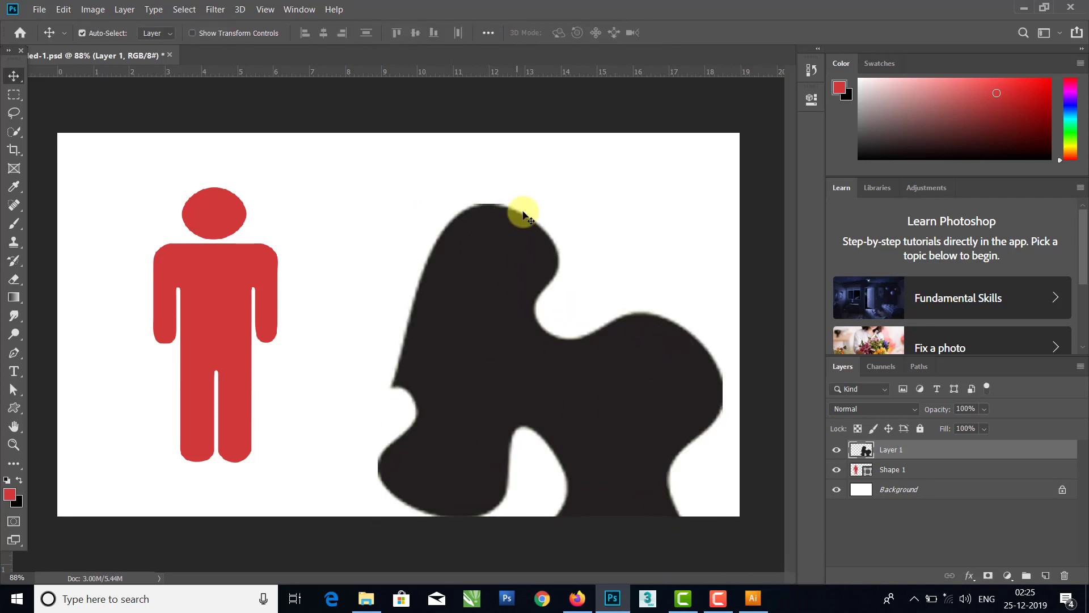
key(Delete)
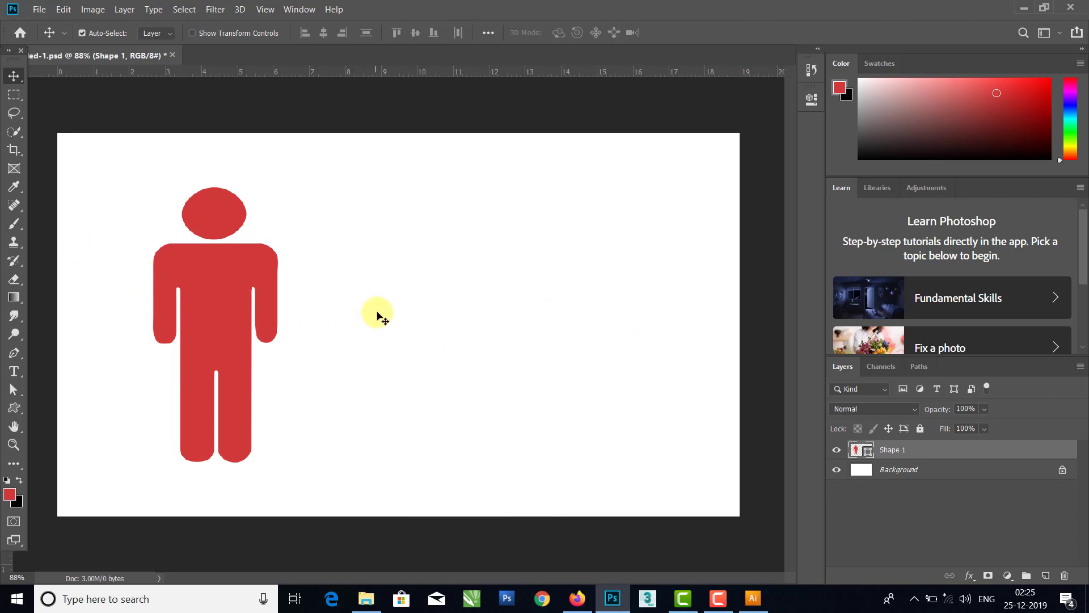
Step: Paste the blob over the person's shape, then undo to restore the person
key(ctrl+v)
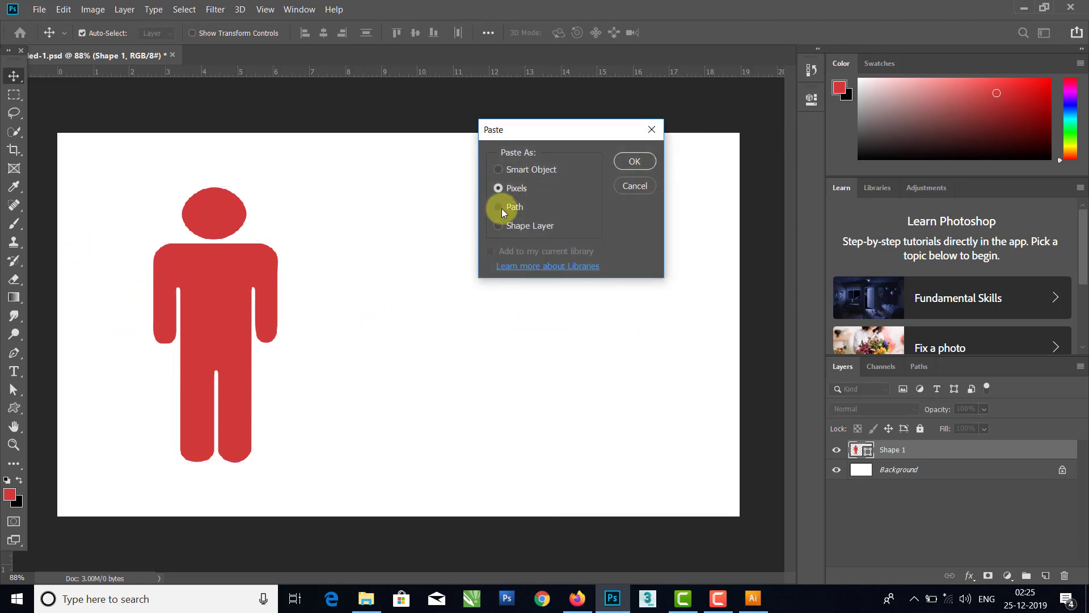
key(Return)
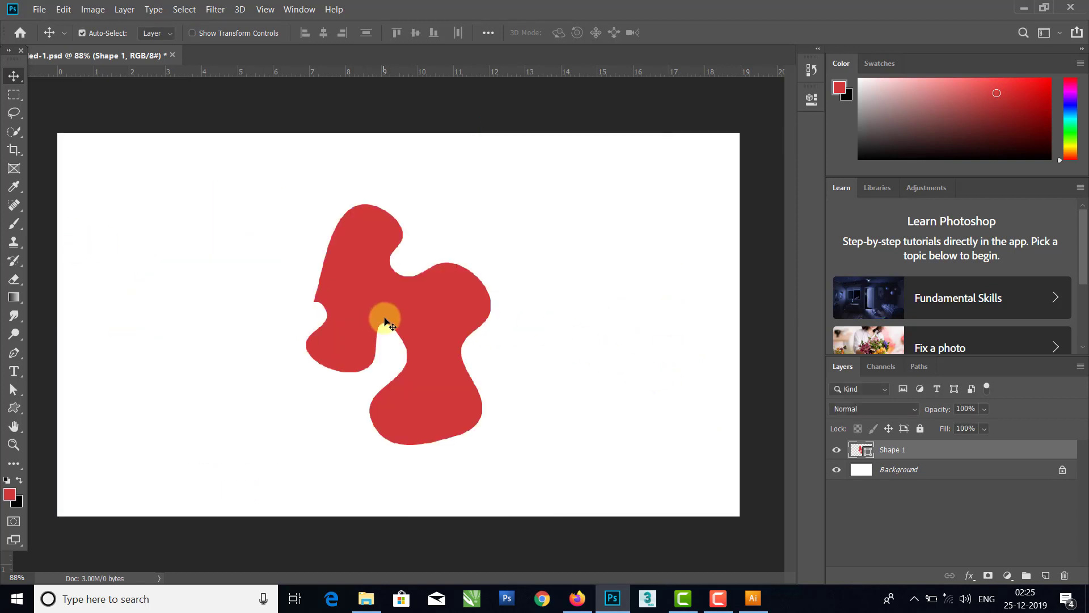
key(ctrl+z)
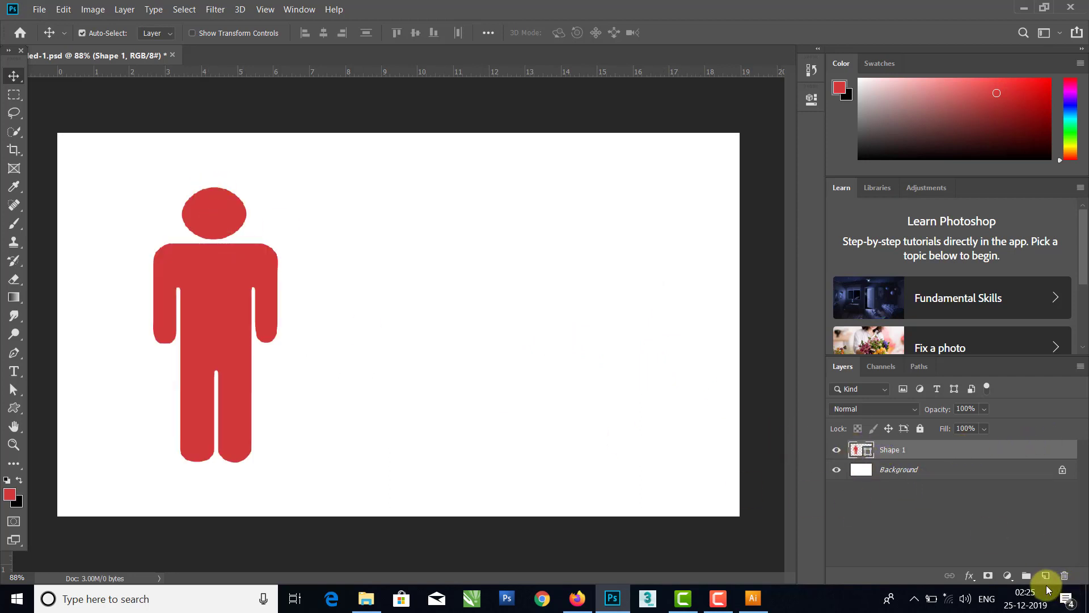
Step: Add a new Layer 1, paste the blob path into its vector mask, then delete it
click(1045, 576)
key(ctrl+v)
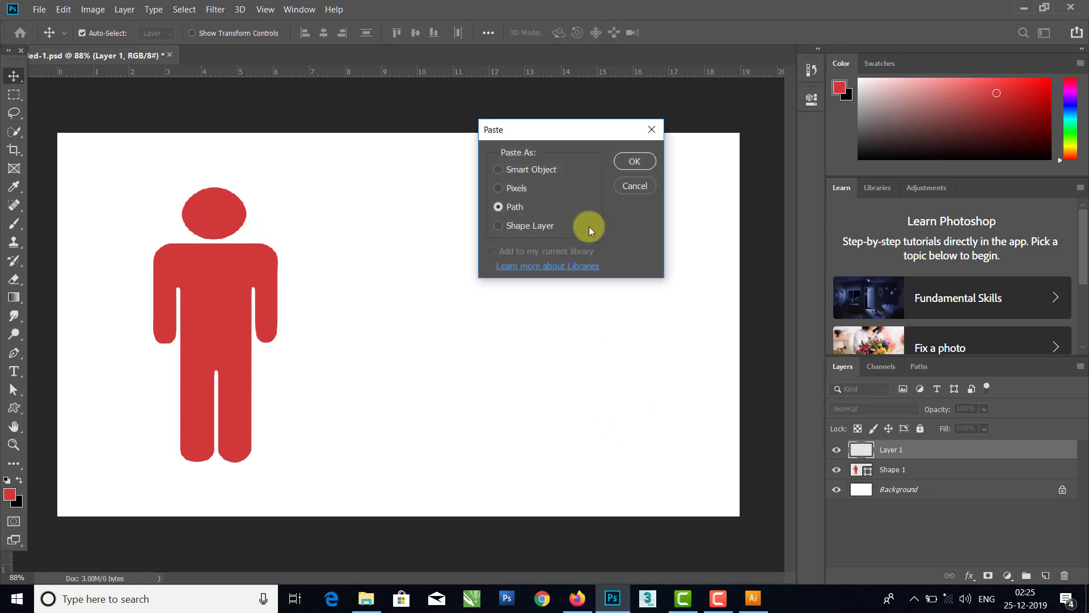
click(638, 161)
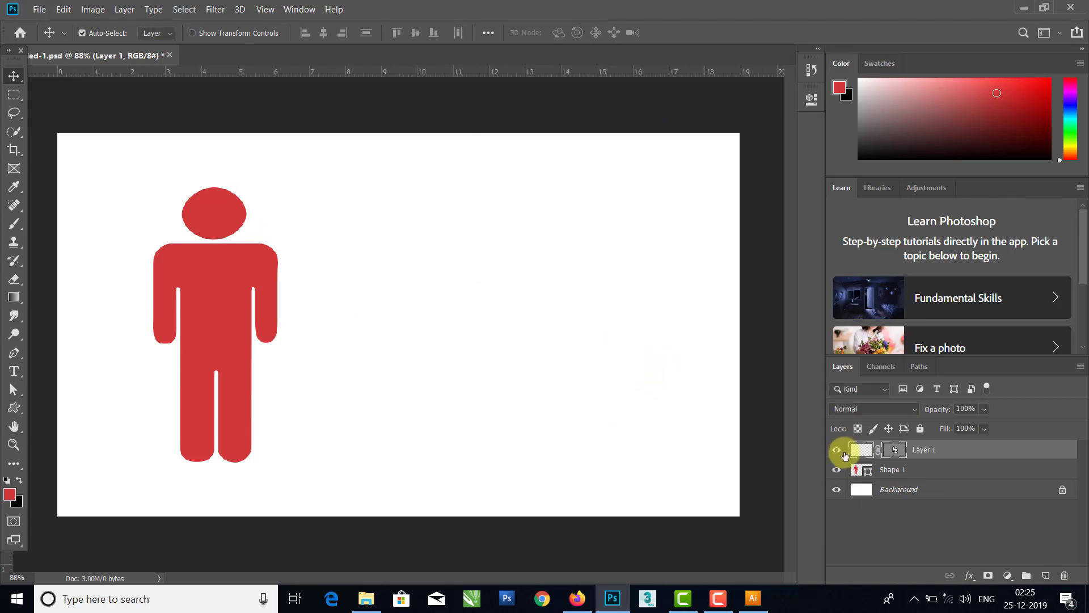
click(894, 454)
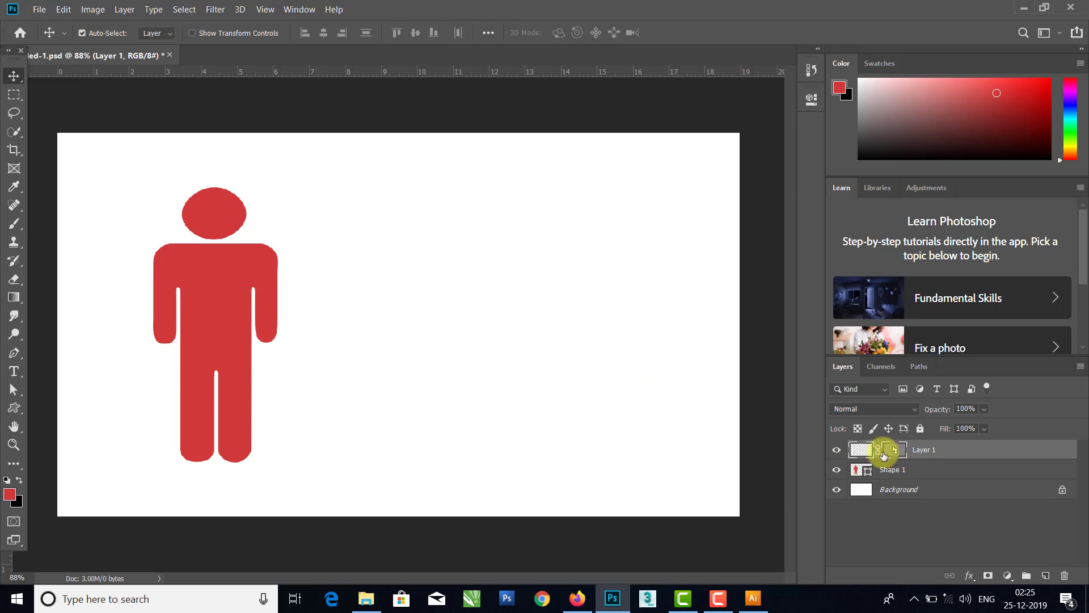
key(ctrl+v)
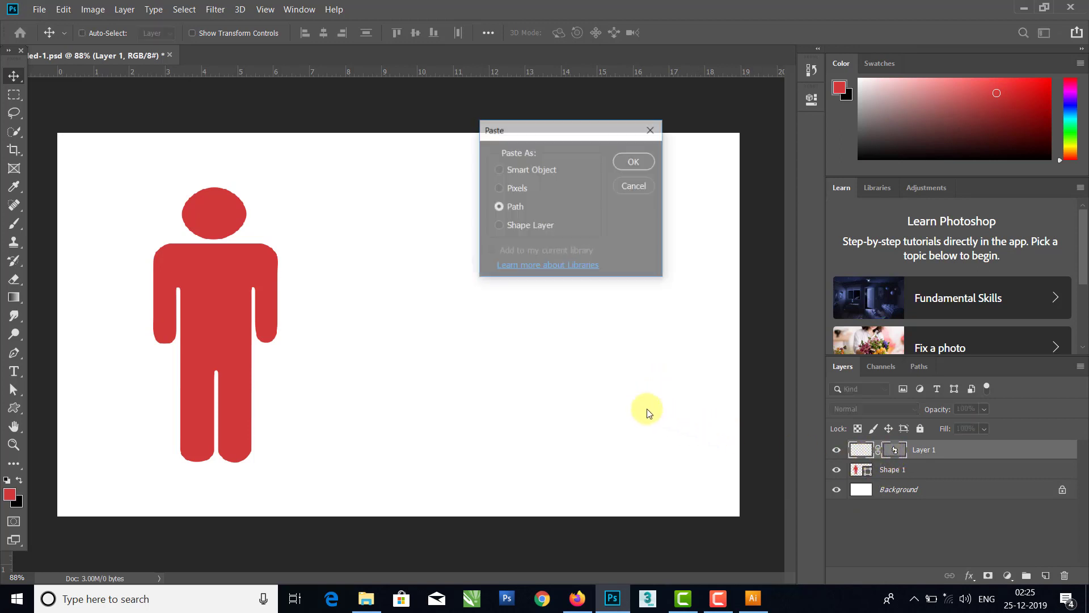
click(618, 165)
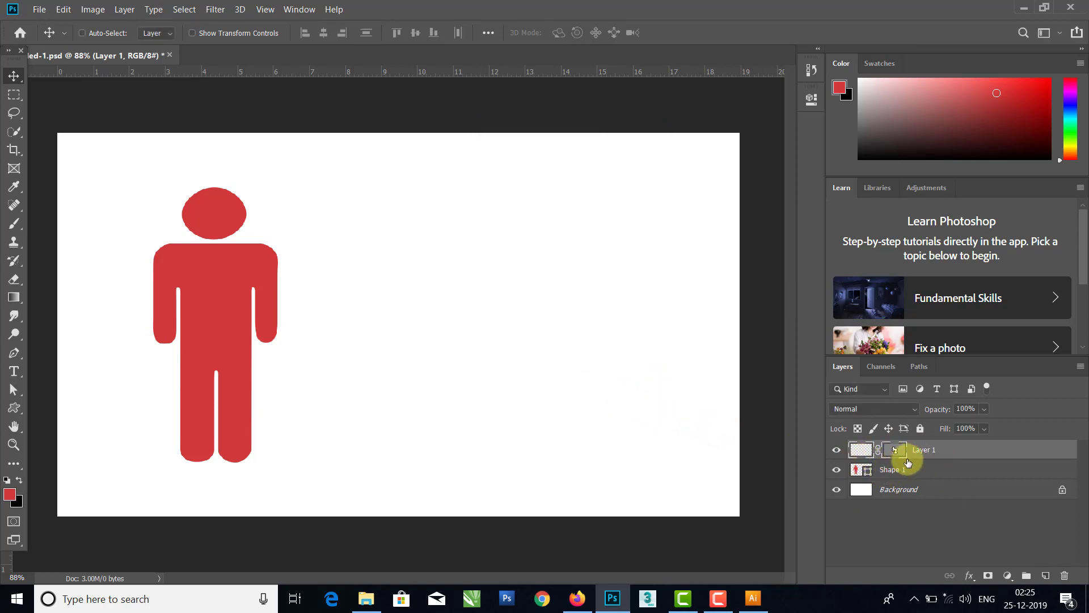
key(Delete)
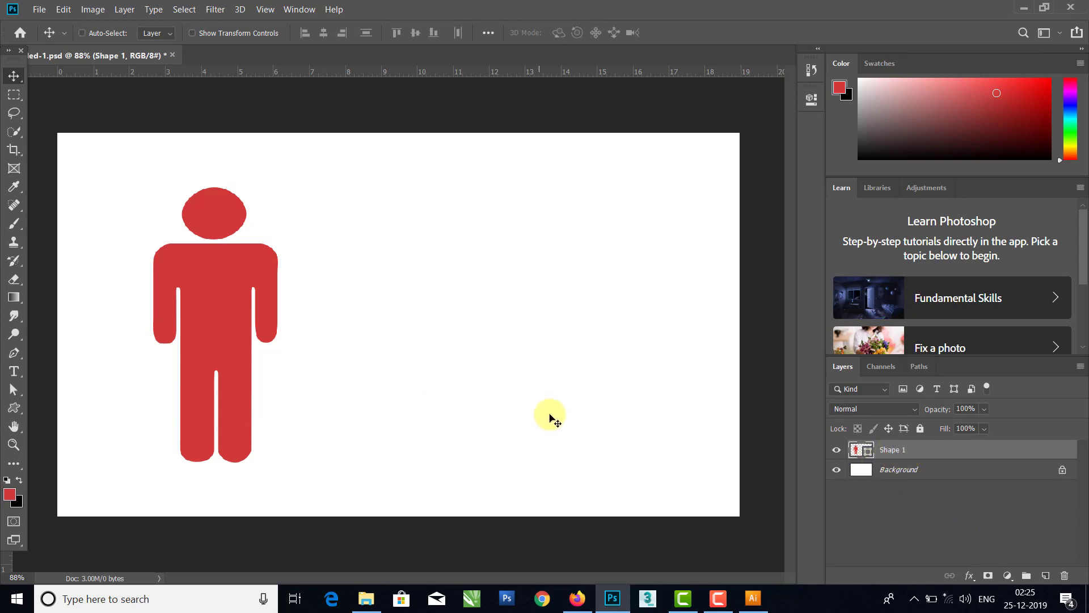
Step: Paste the blob as a path once more and undo it
key(ctrl+v)
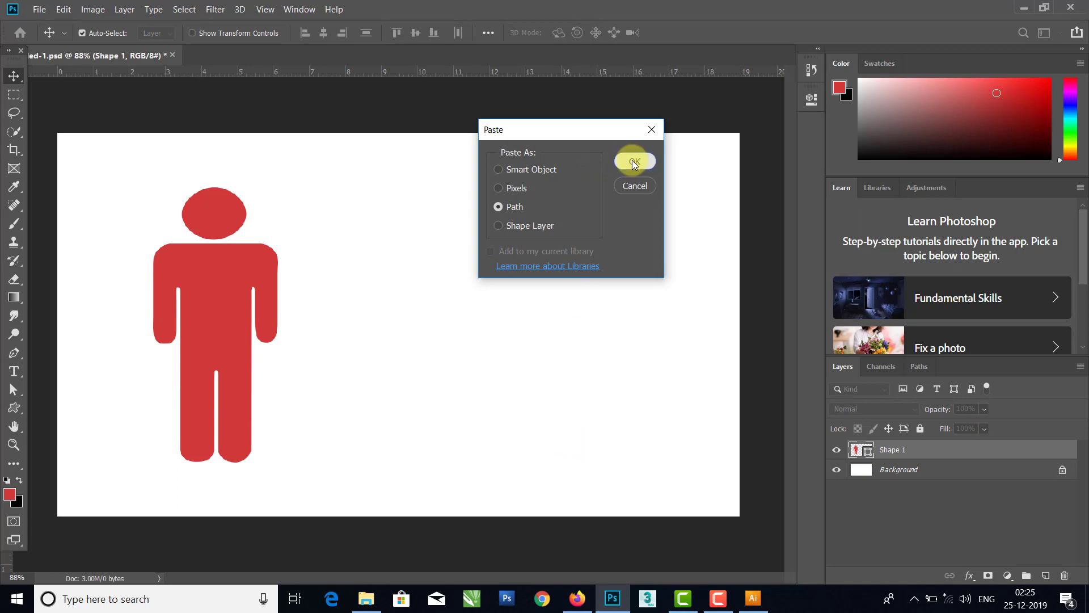
click(634, 162)
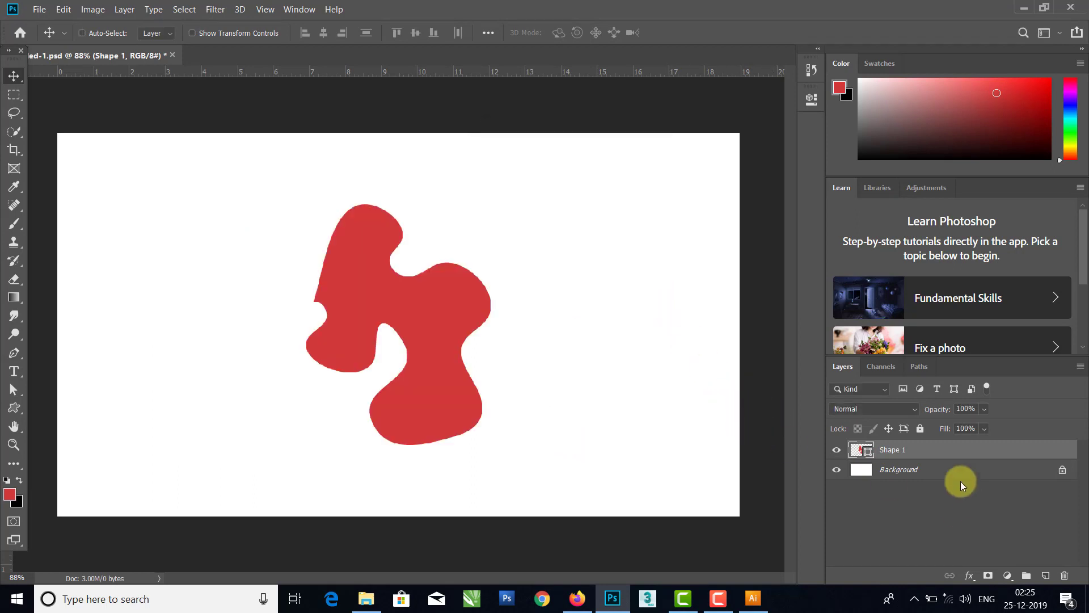
key(ctrl+z)
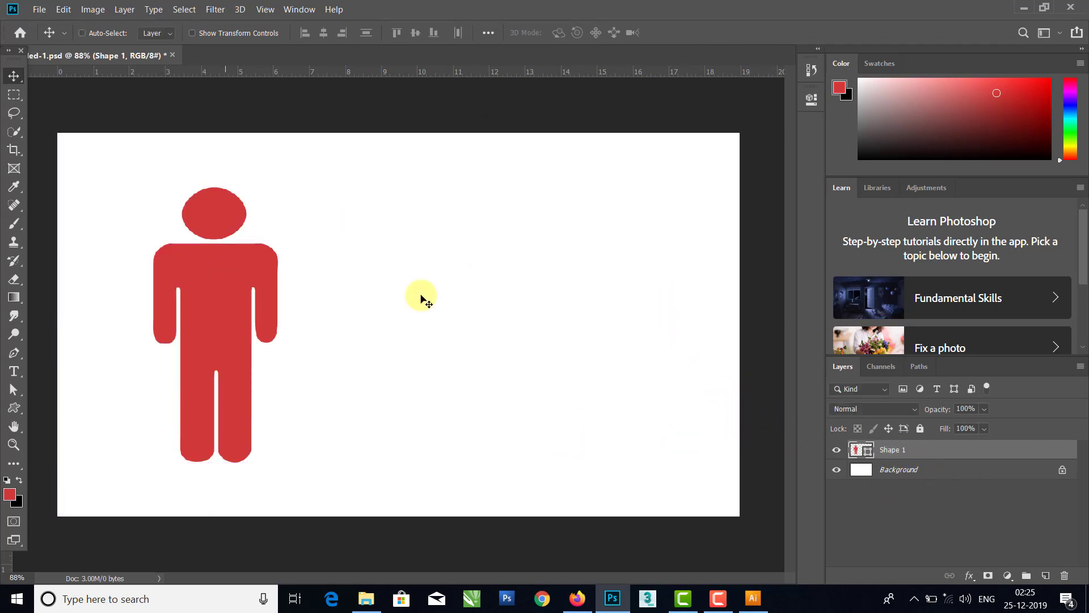
Step: Paste the blob as red shape layer Shape 2 and drag it right of the person
key(ctrl+v)
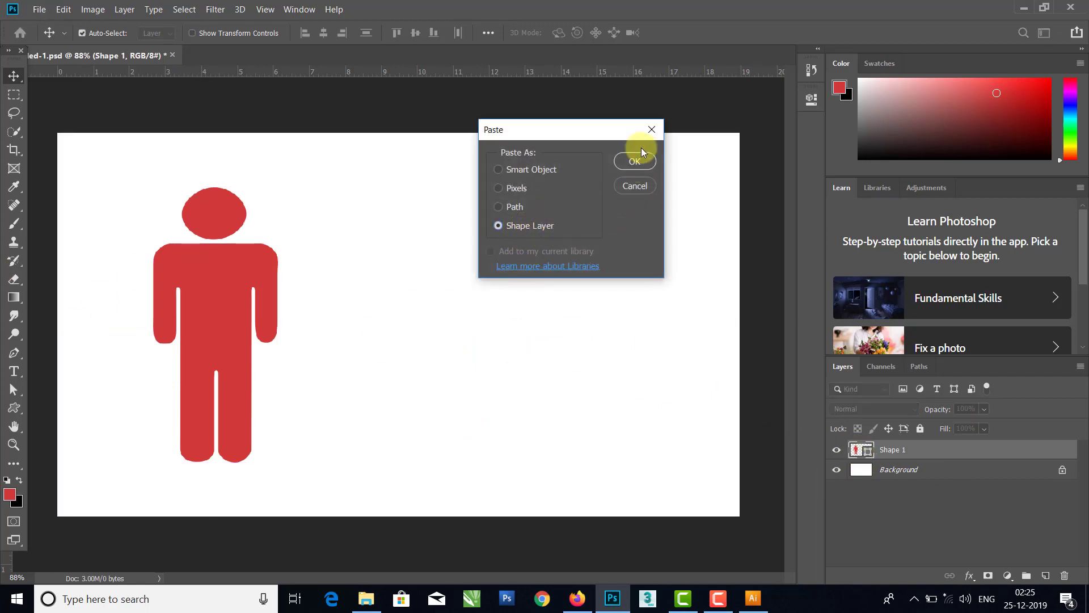
click(629, 163)
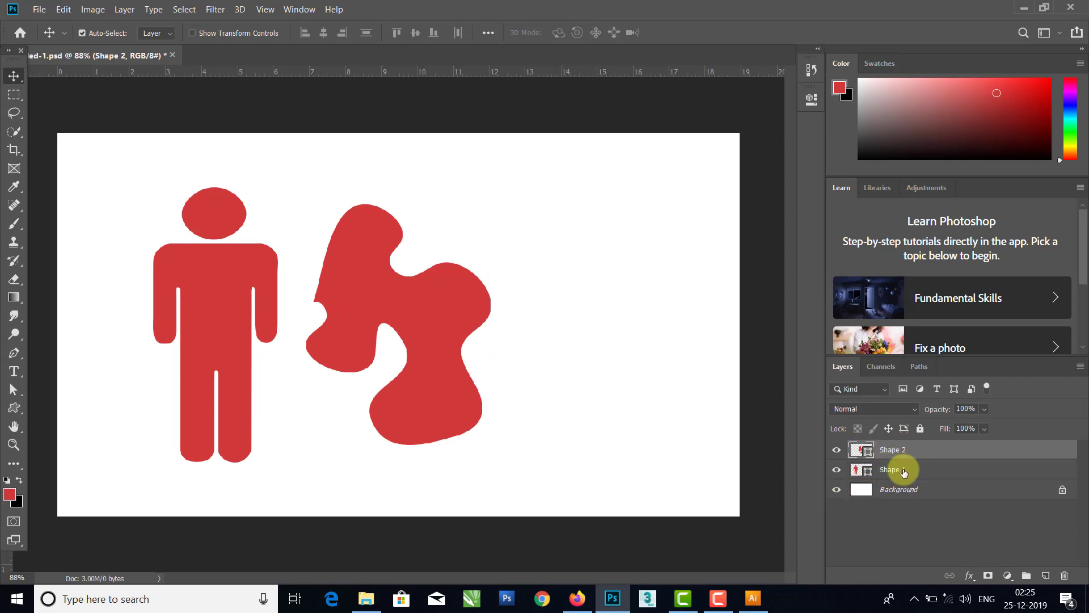
click(441, 328)
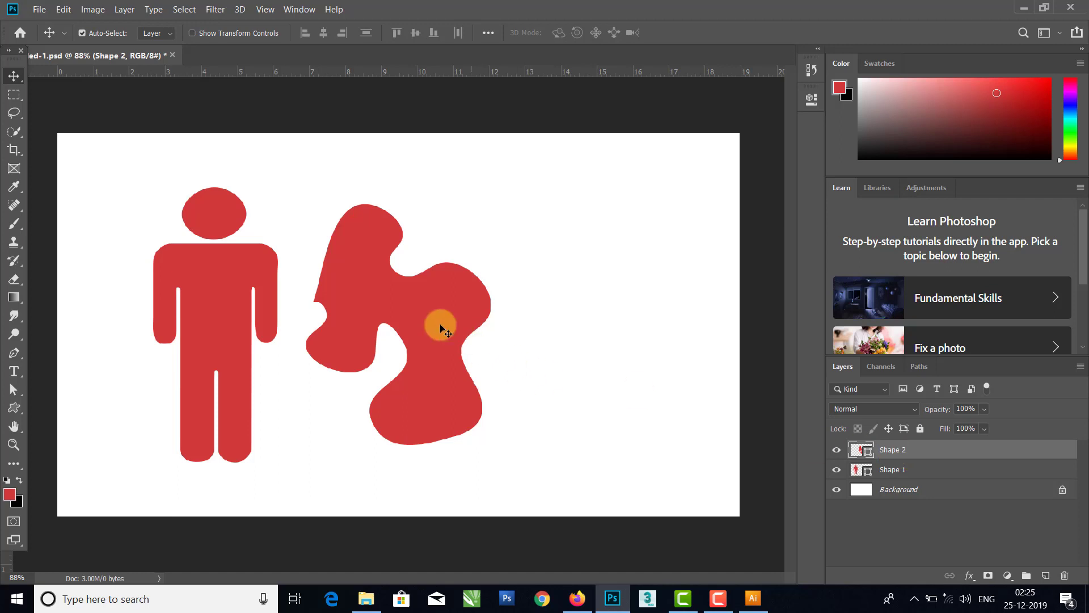
key(ctrl+v)
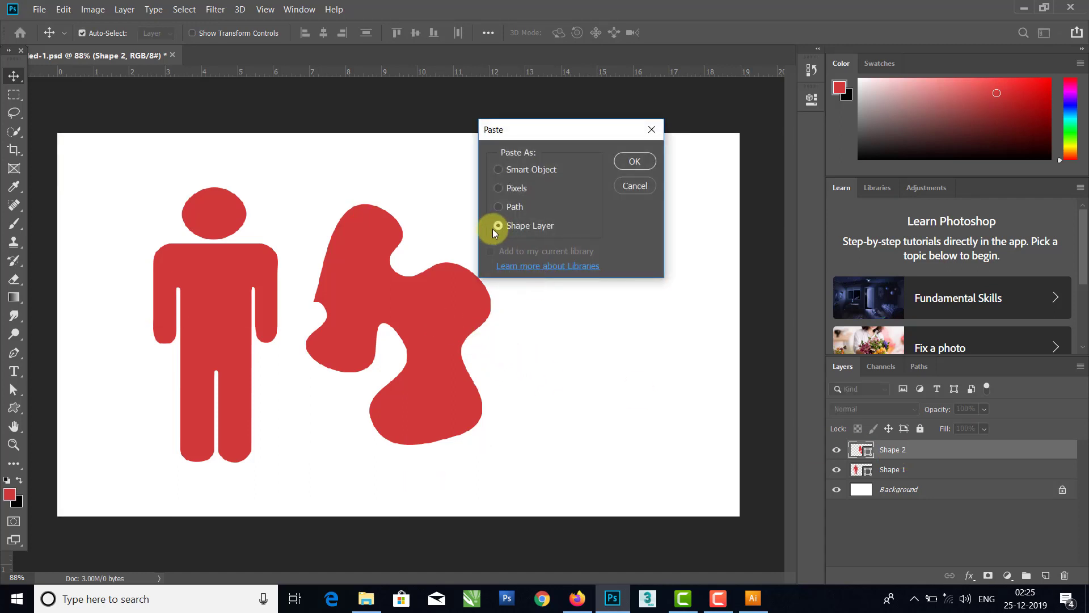
click(652, 130)
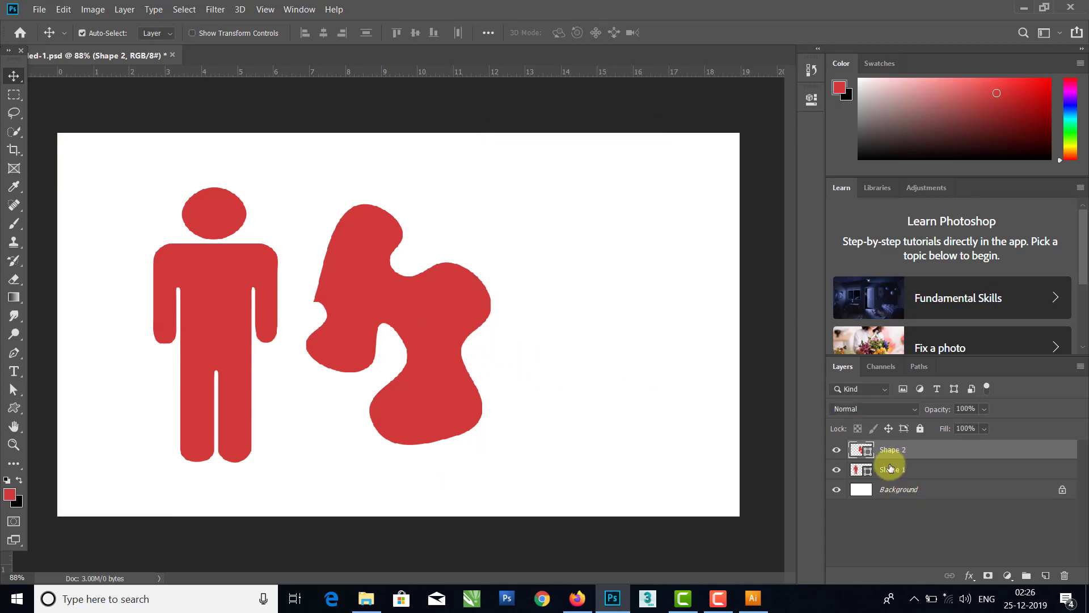
drag(437, 304, 576, 304)
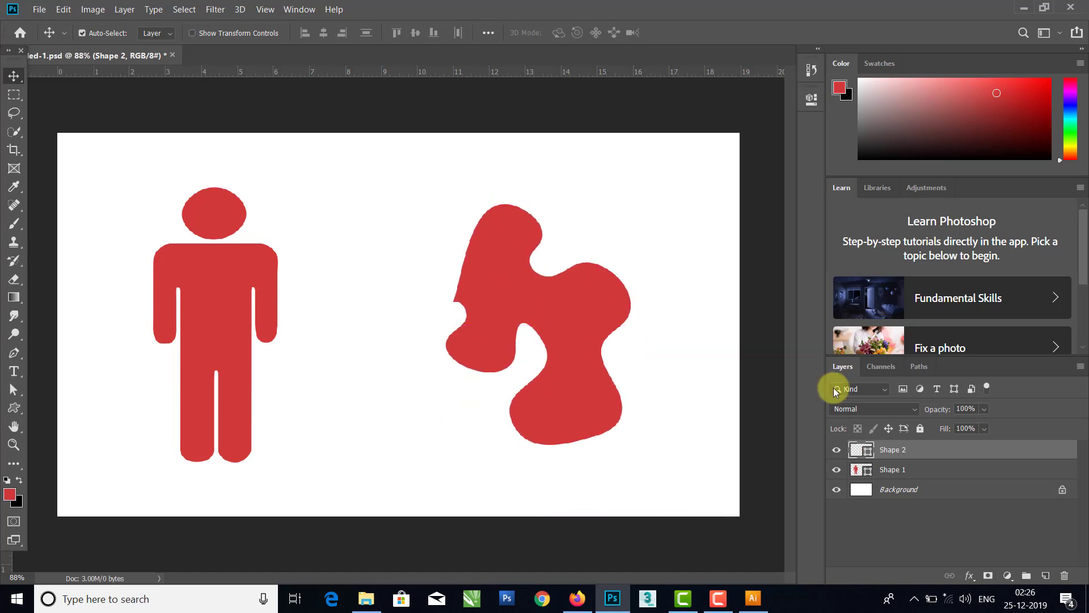
Step: Inspect the foreground and fill colours, swap them back, and fill the blob black
click(10, 497)
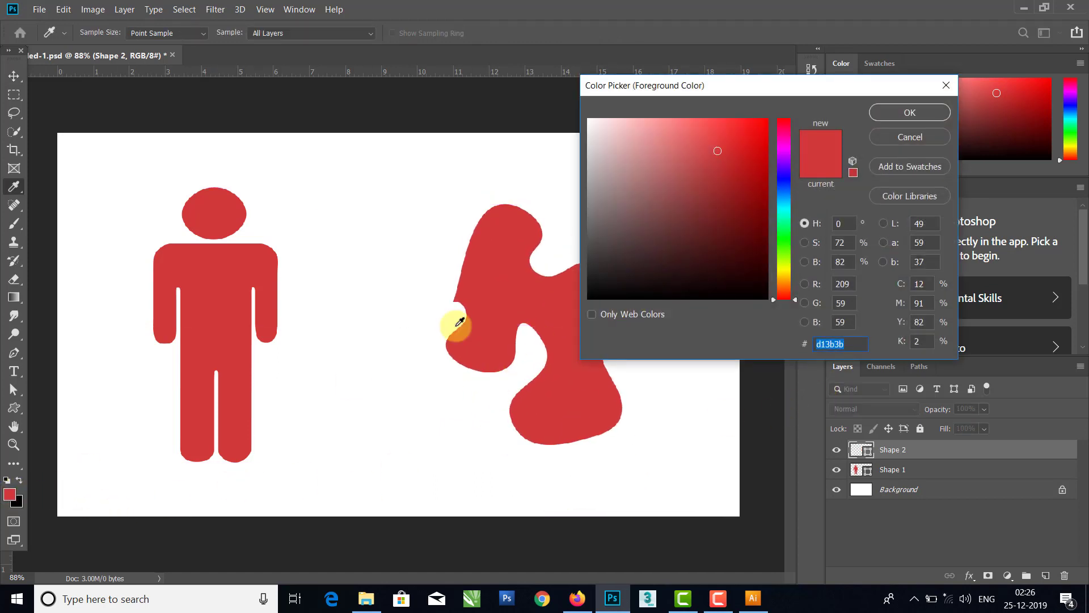
click(924, 113)
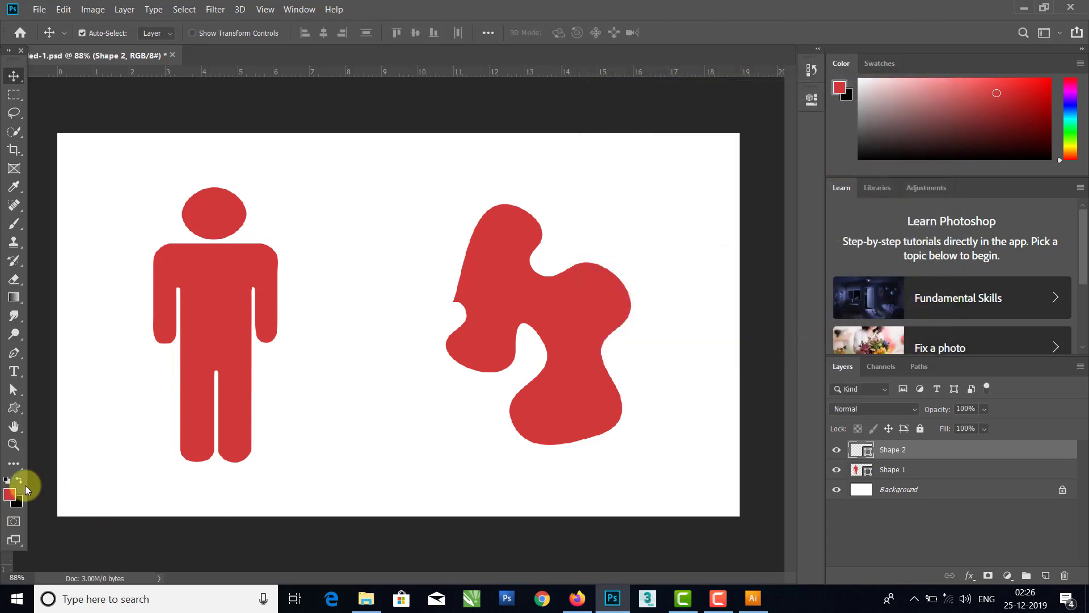
click(20, 482)
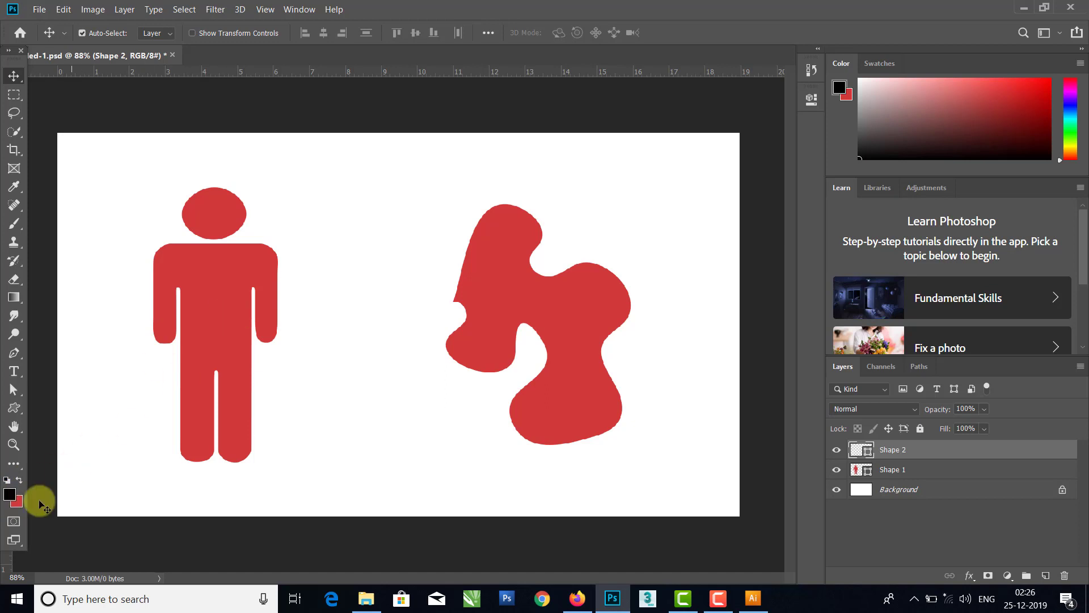
click(21, 482)
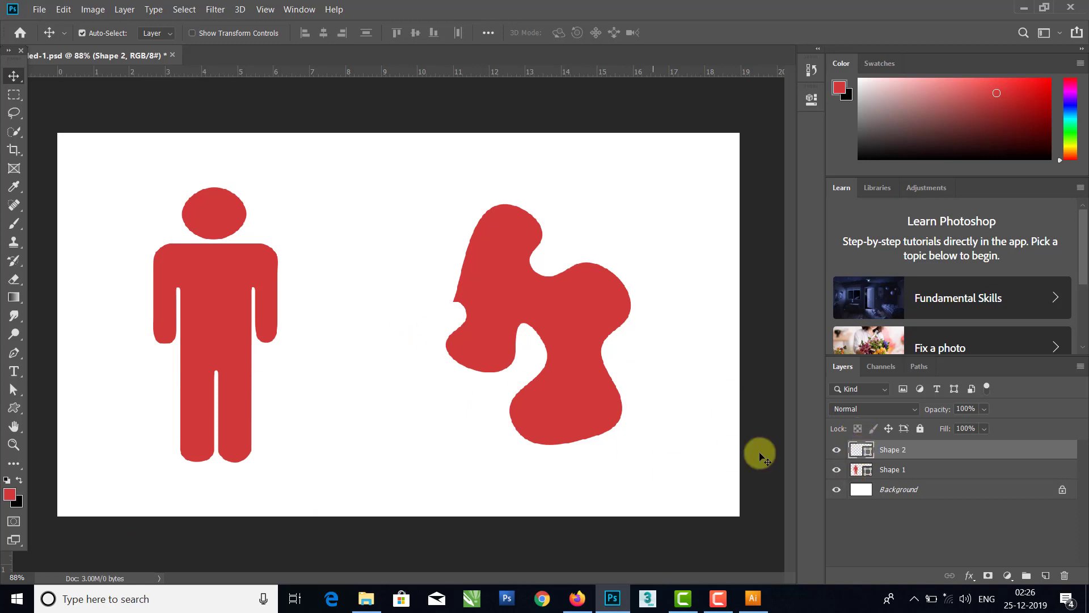
double_click(858, 454)
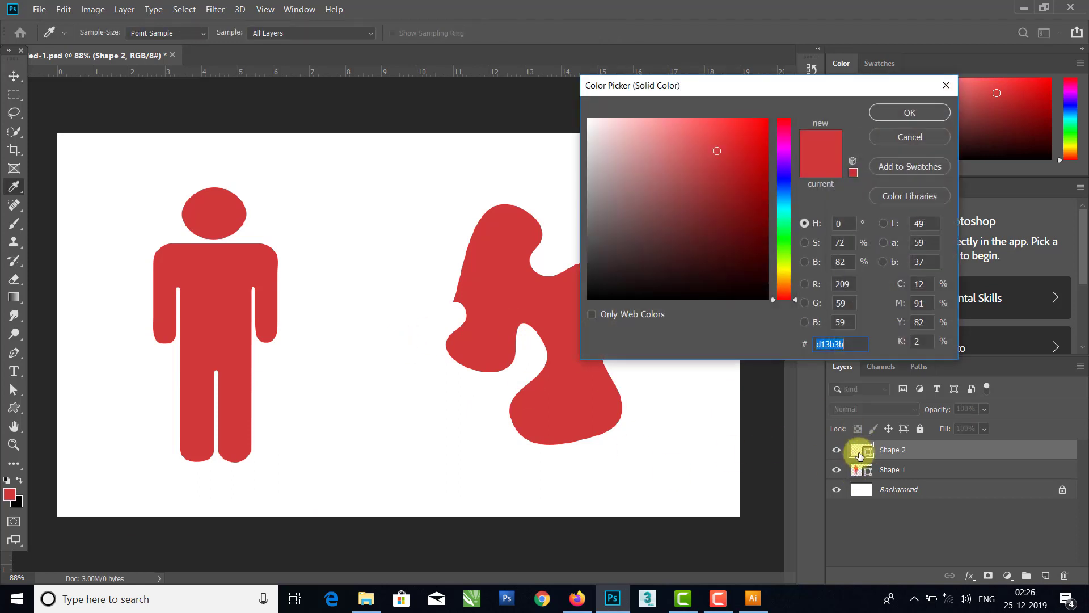
click(913, 108)
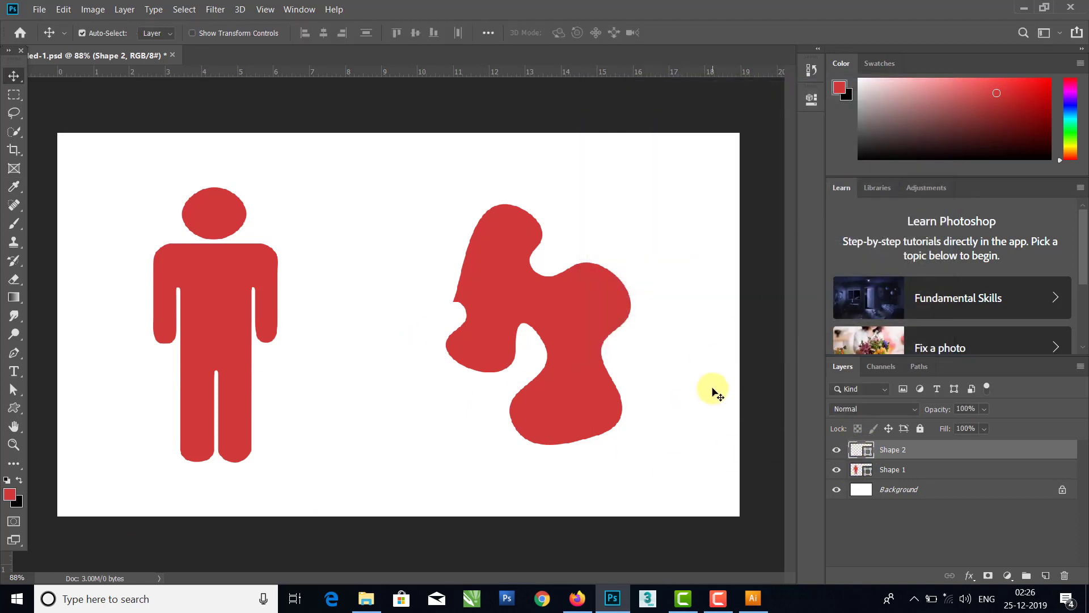
key(ctrl+BackSpace)
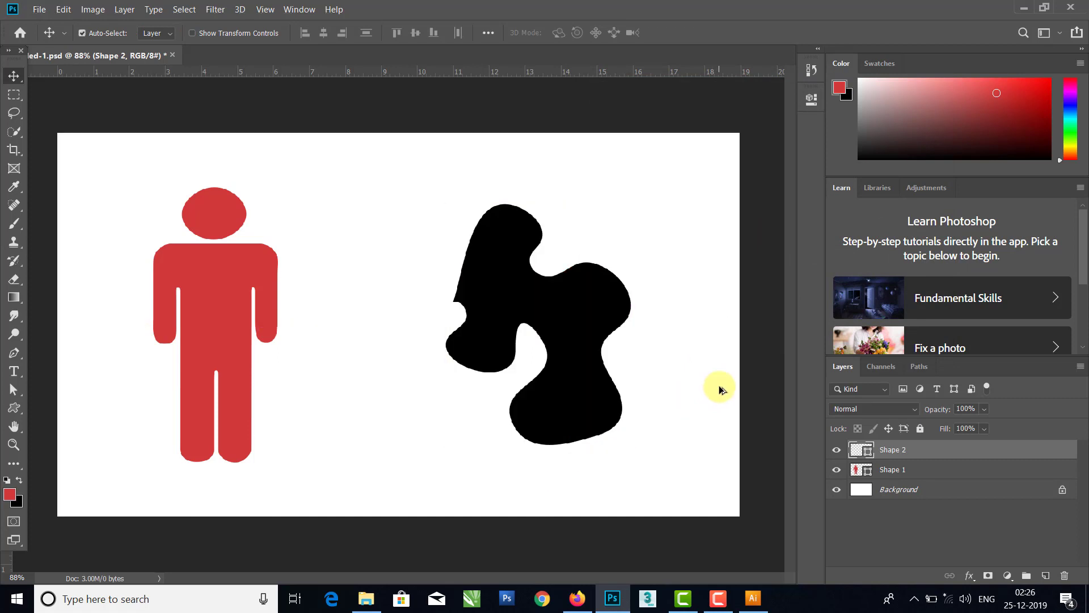
Step: Fill the blob with green 3bd14d and nudge it left toward the person
click(10, 494)
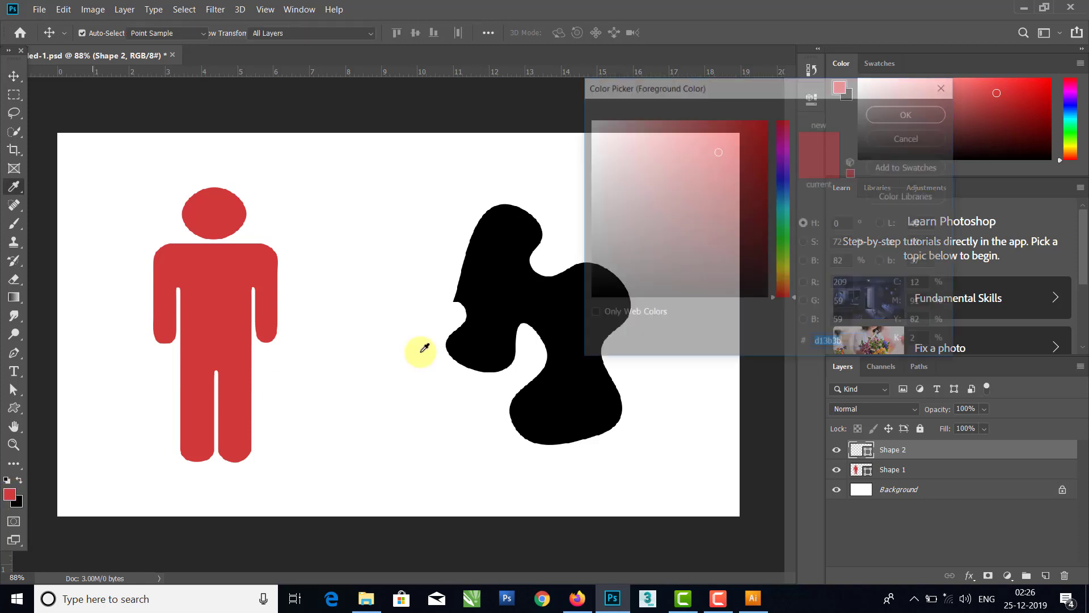
drag(792, 244, 791, 236)
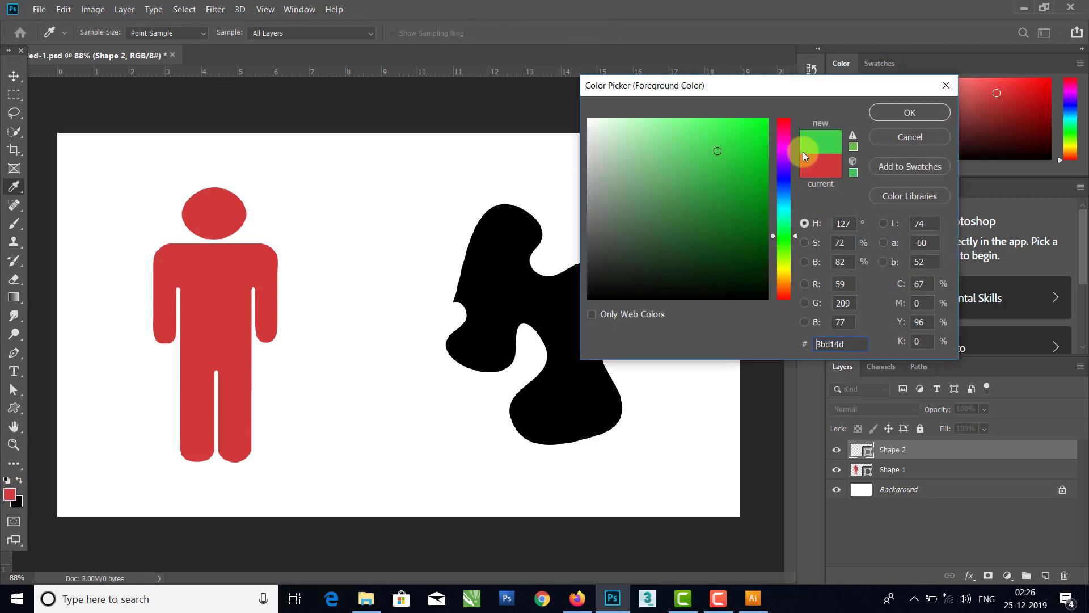
click(880, 115)
key(alt+BackSpace)
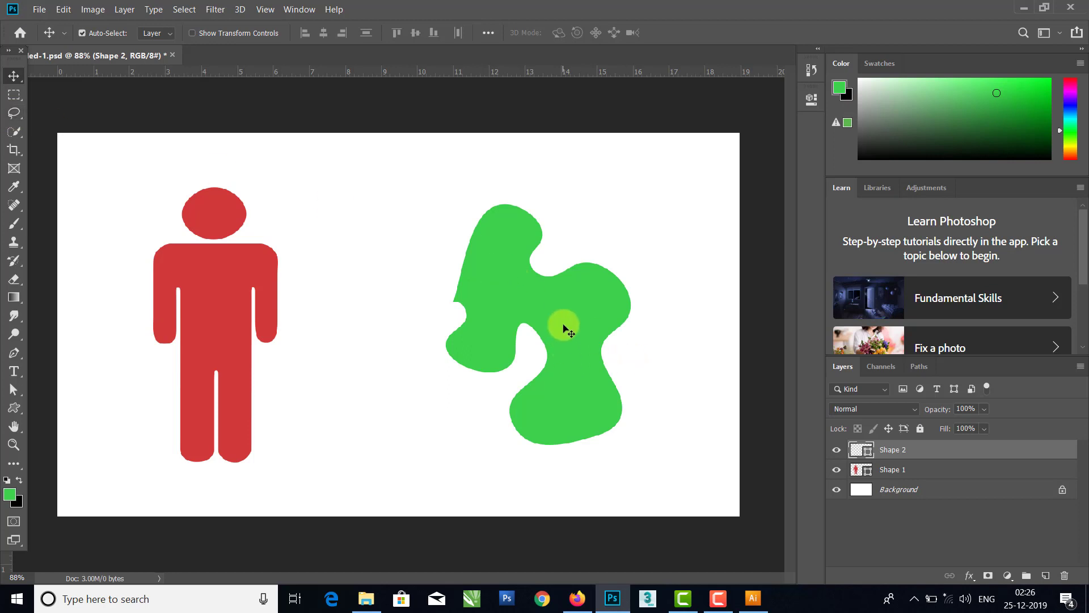
drag(564, 321, 534, 327)
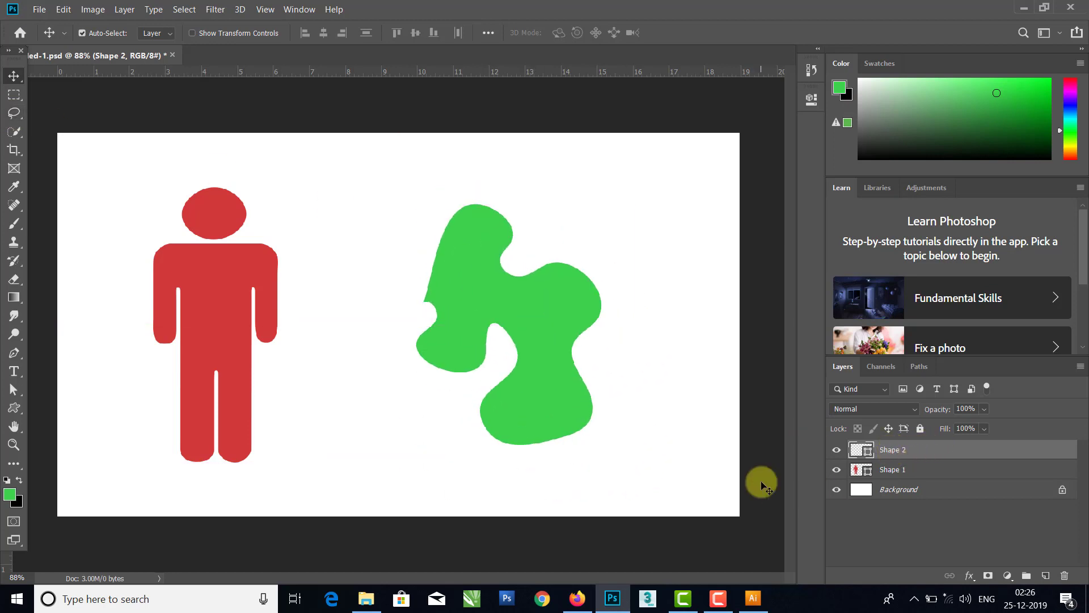
mouse_move(530, 315)
mouse_down()
mouse_move(529, 372)
mouse_move(501, 307)
mouse_up()
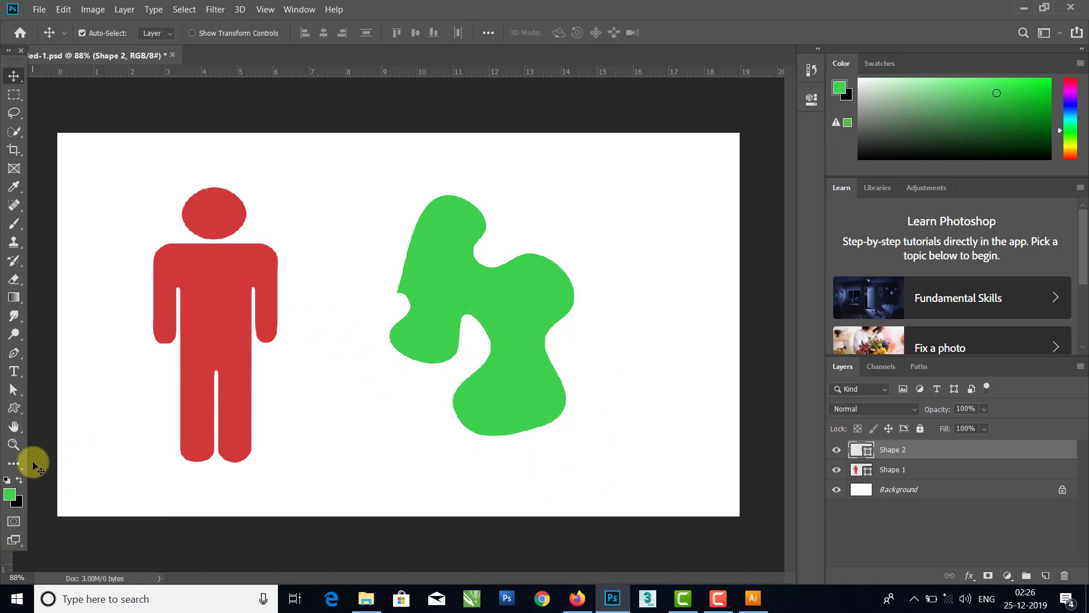
Step: Browse the custom shape presets, then right-click the blob with Move to list layers
click(11, 400)
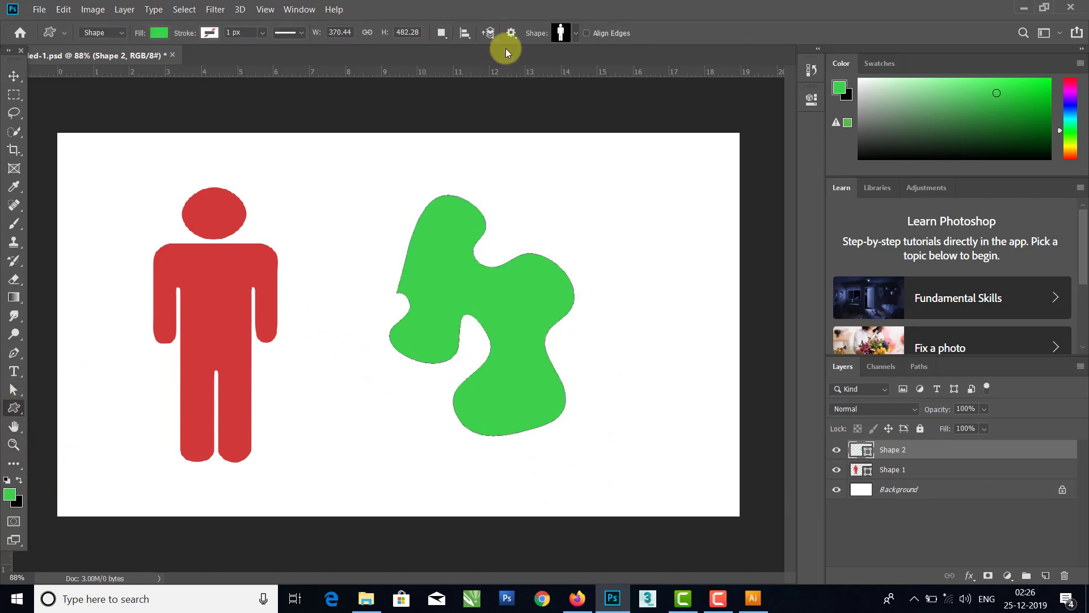
click(575, 34)
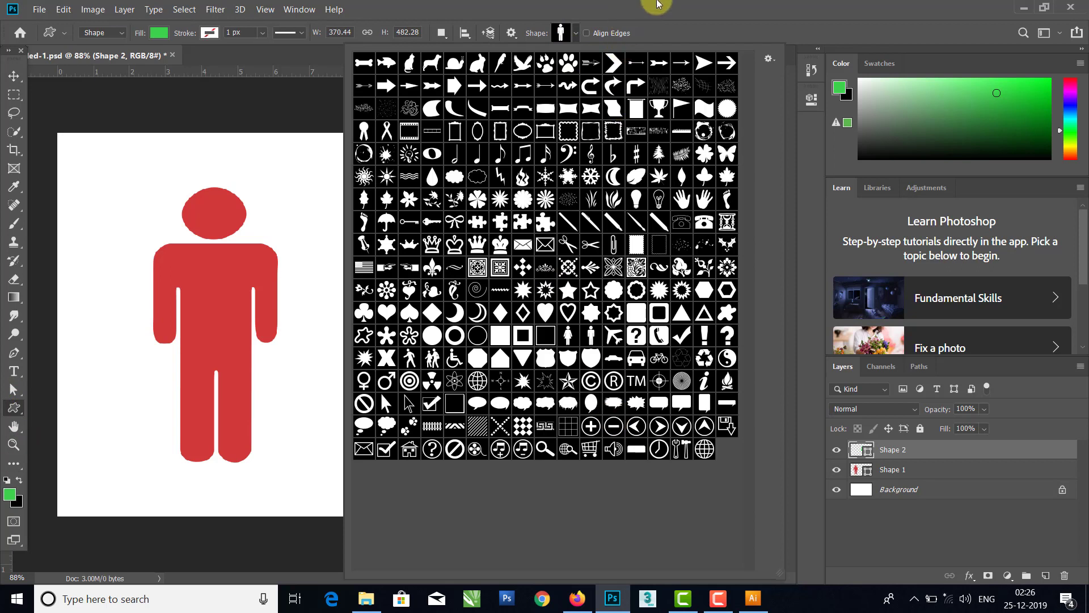
click(660, 5)
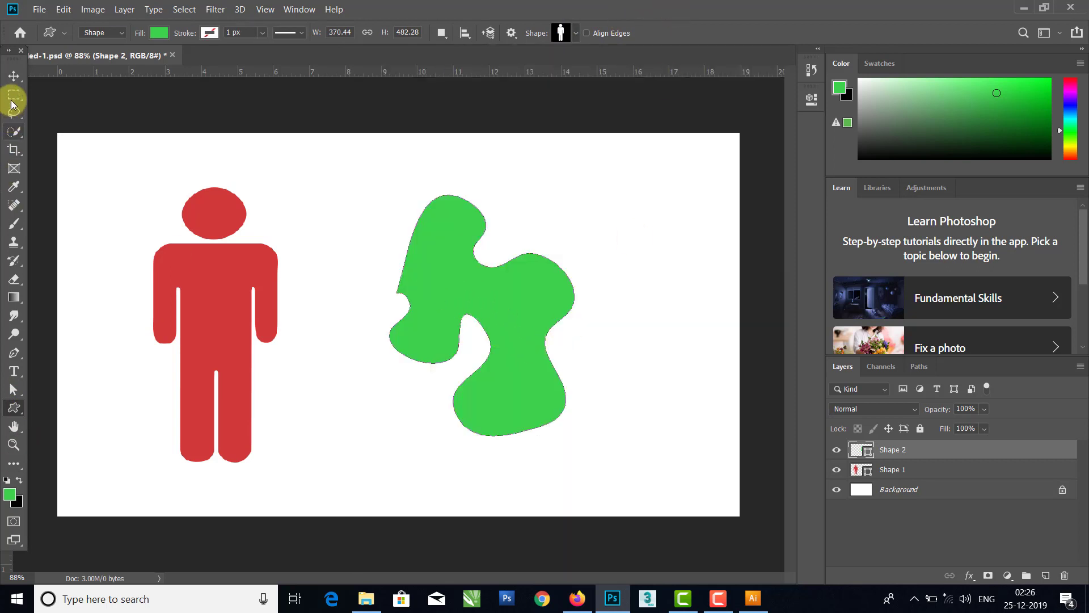
click(13, 75)
right_click(473, 306)
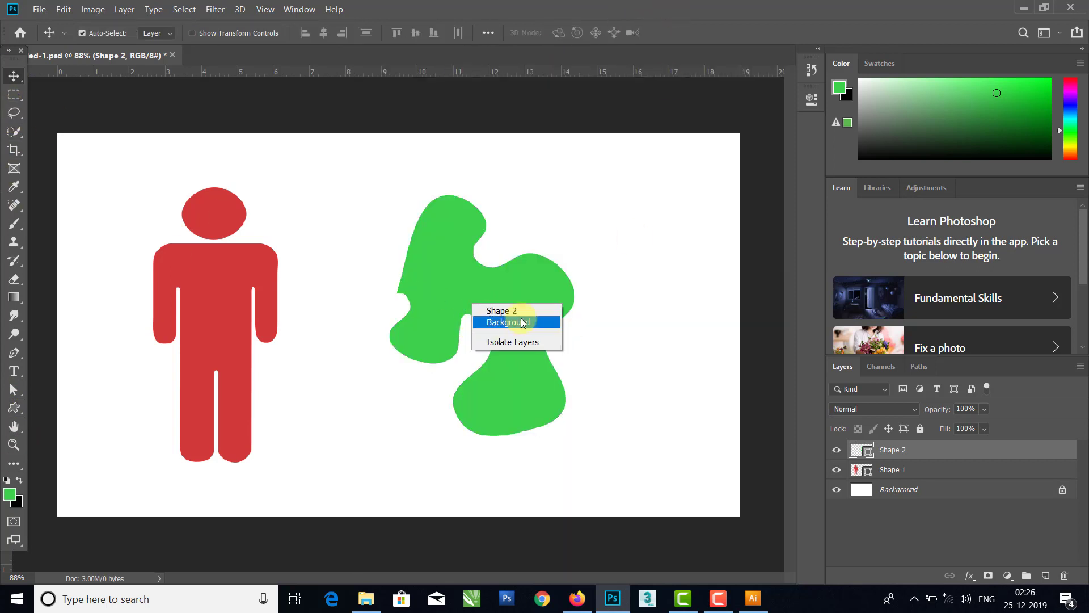
click(427, 277)
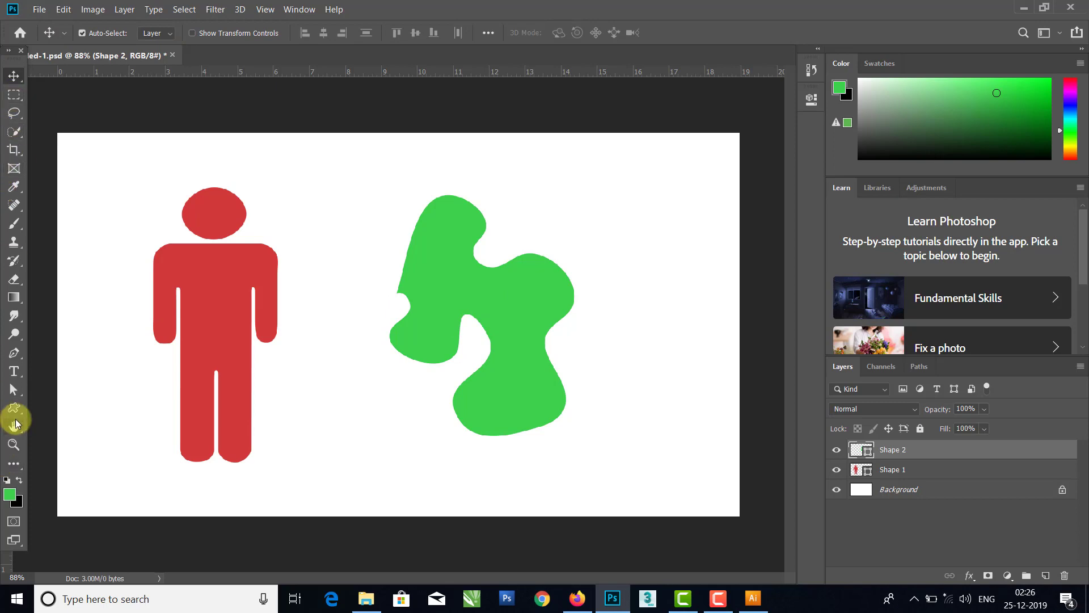
Step: Recheck the custom shape list, then right-click the green blob with Rectangular Marquee
click(14, 407)
right_click(437, 301)
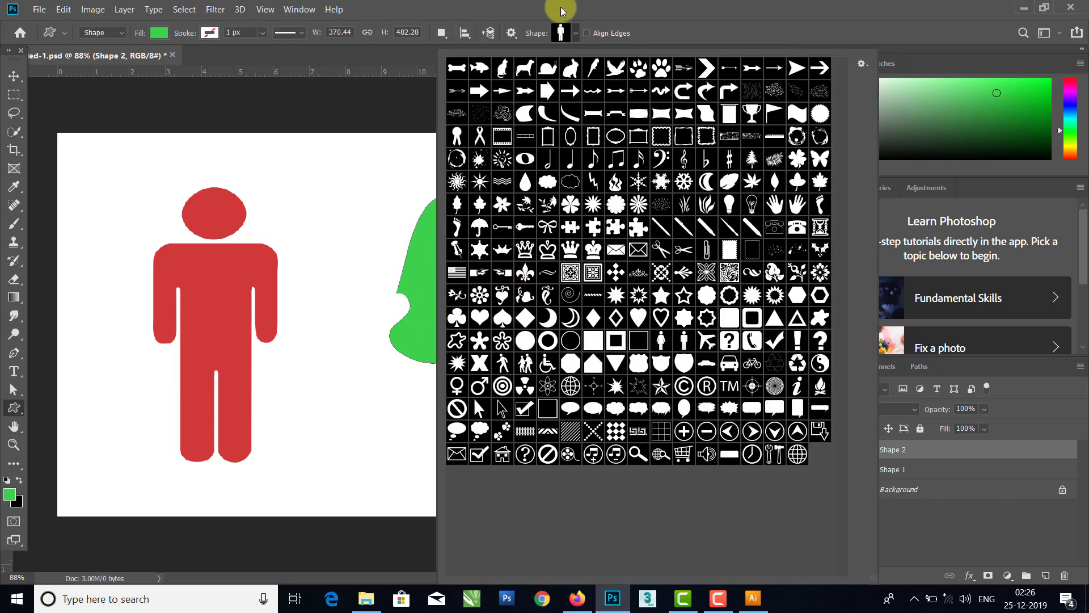
click(562, 10)
click(14, 94)
right_click(492, 284)
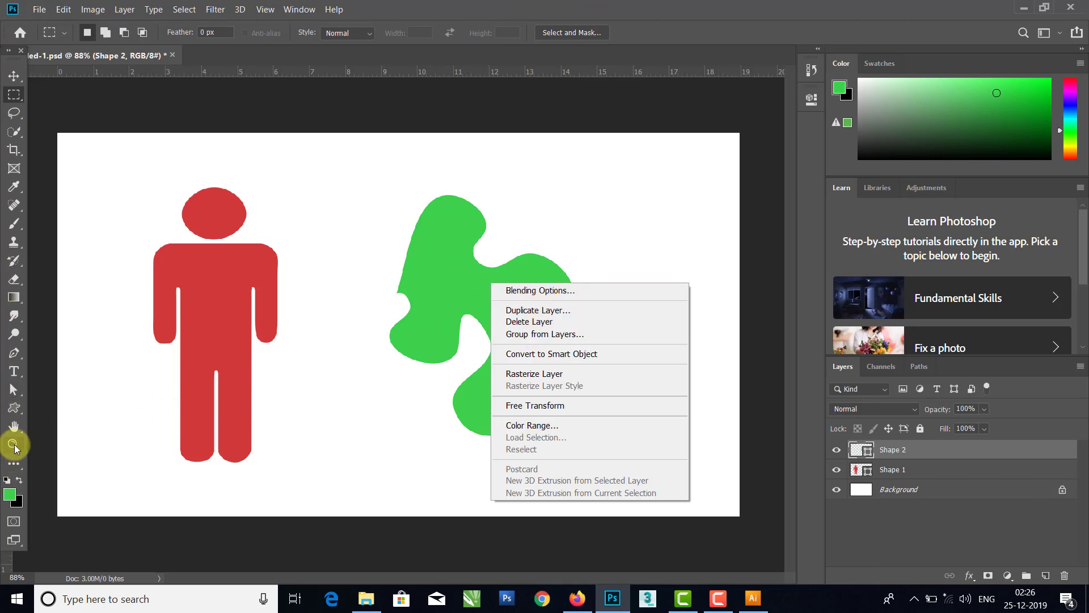
Step: Select the green blob's outline path with the Path Selection tool
click(15, 448)
click(14, 389)
click(487, 250)
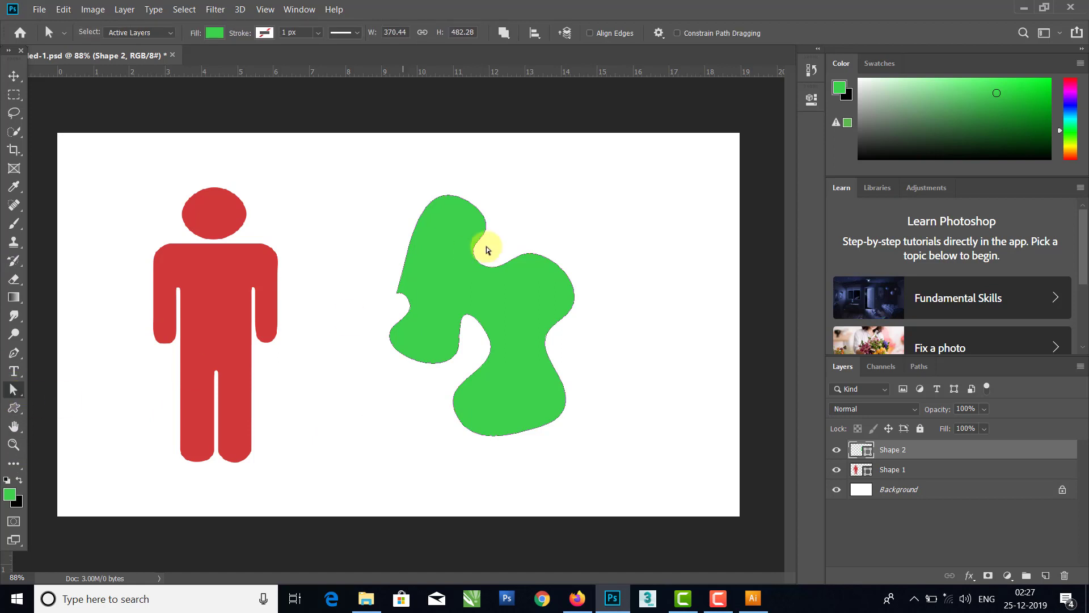
right_click(454, 290)
click(440, 296)
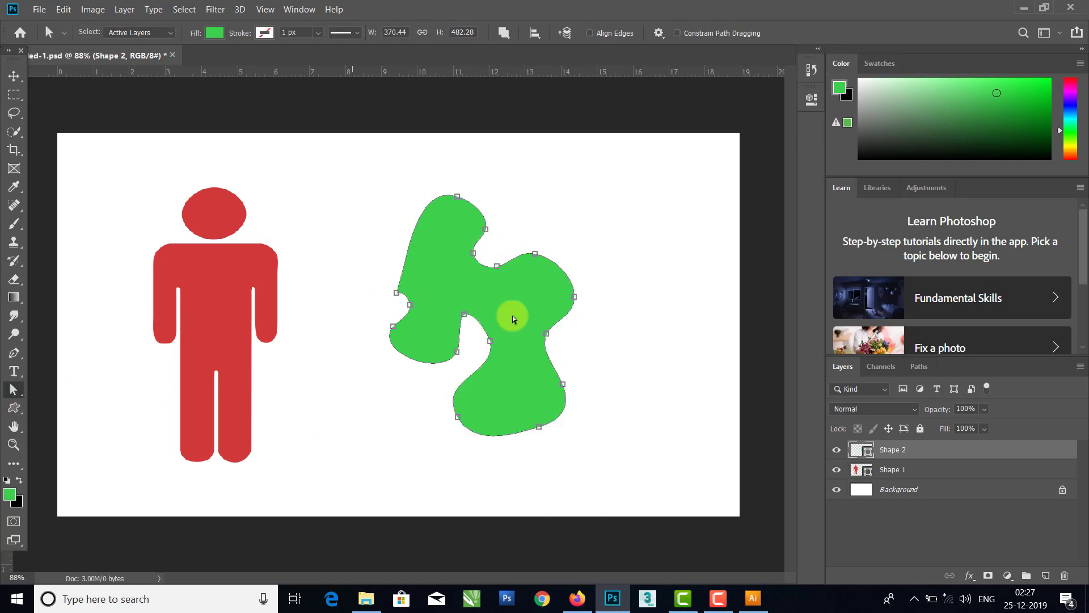
Step: Define the path as custom shape 'Shape 1', then delete the green blob layer
right_click(451, 291)
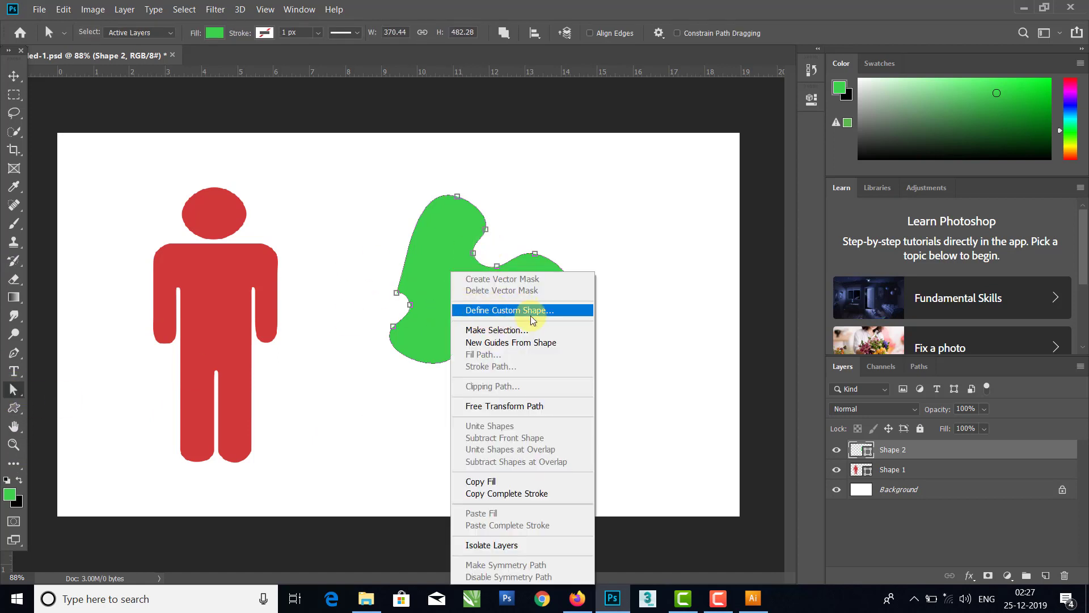
click(549, 313)
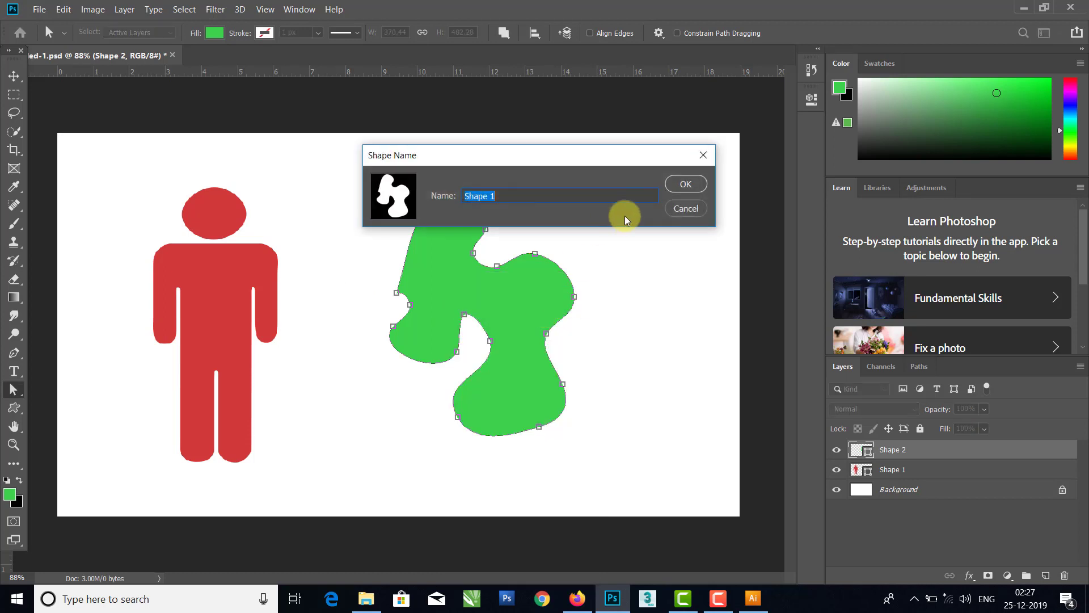
click(686, 182)
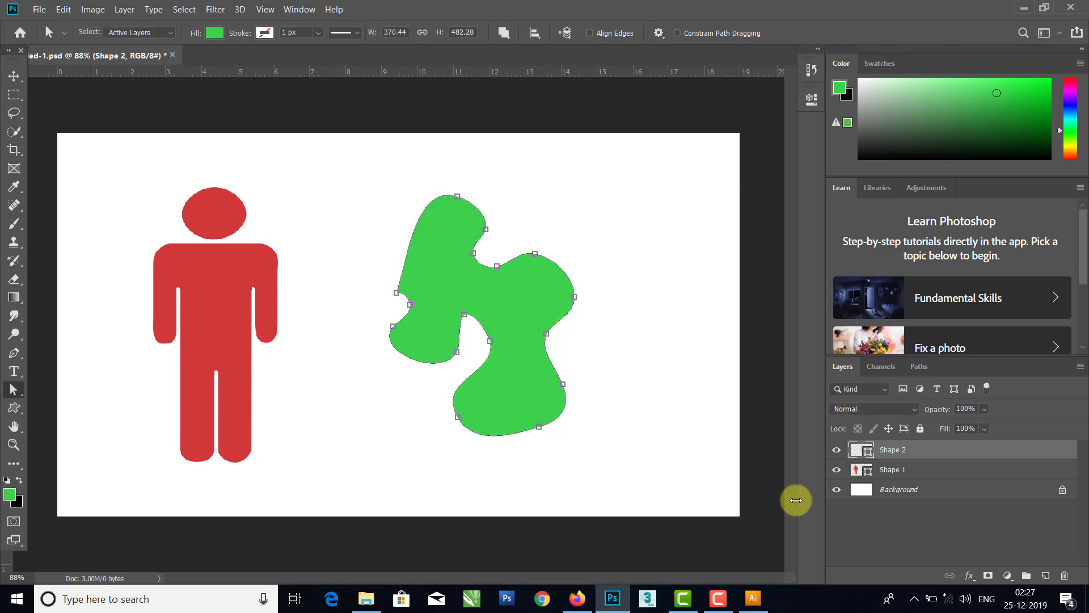
key(Delete)
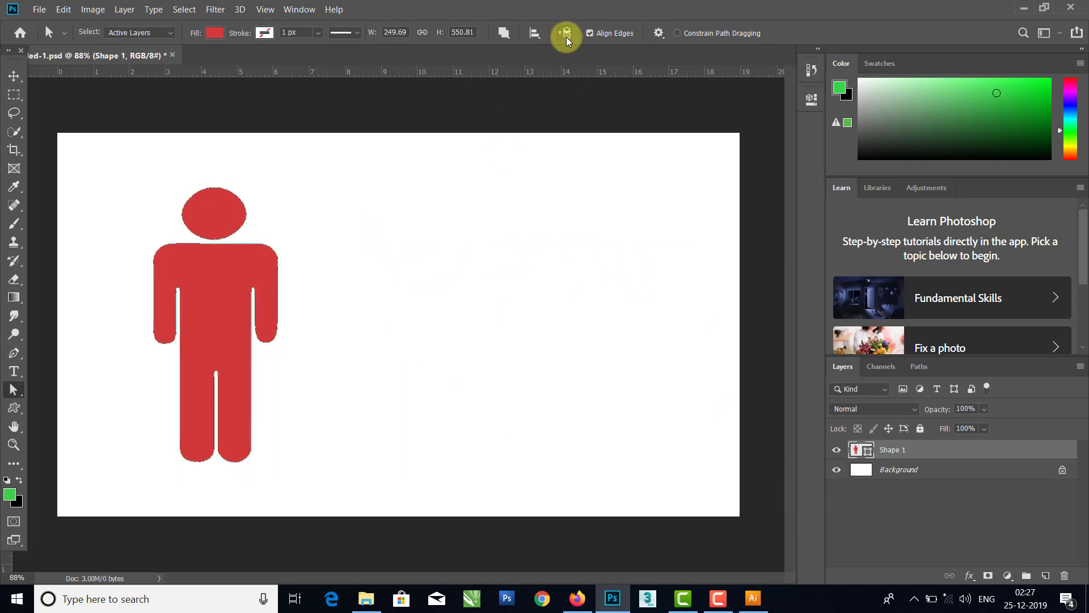
Step: Choose the new blob preset for the Custom Shape tool and place a trial blob at default size
click(14, 407)
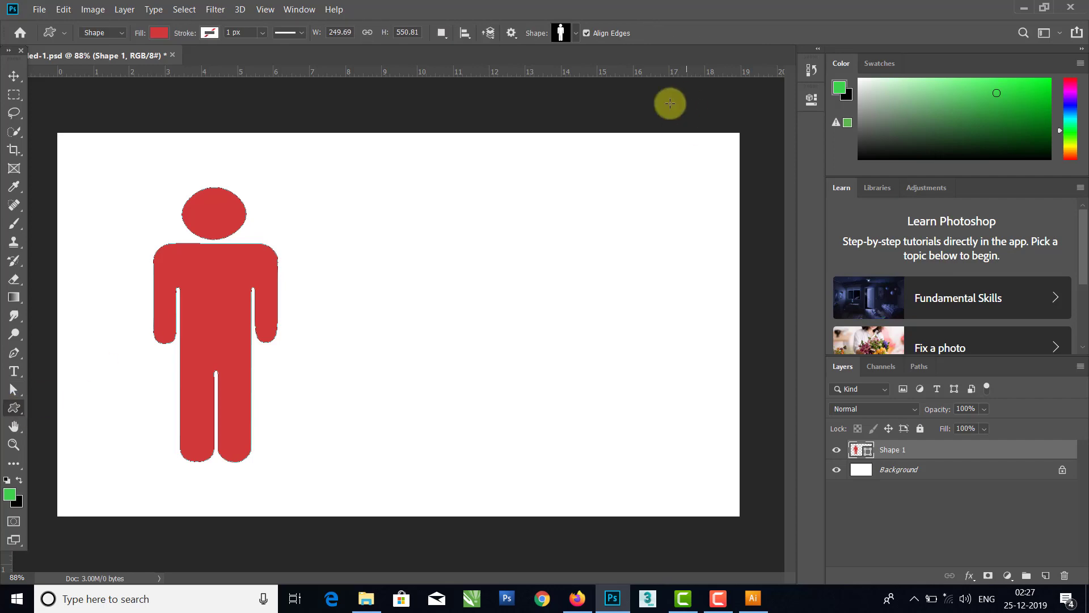
click(577, 34)
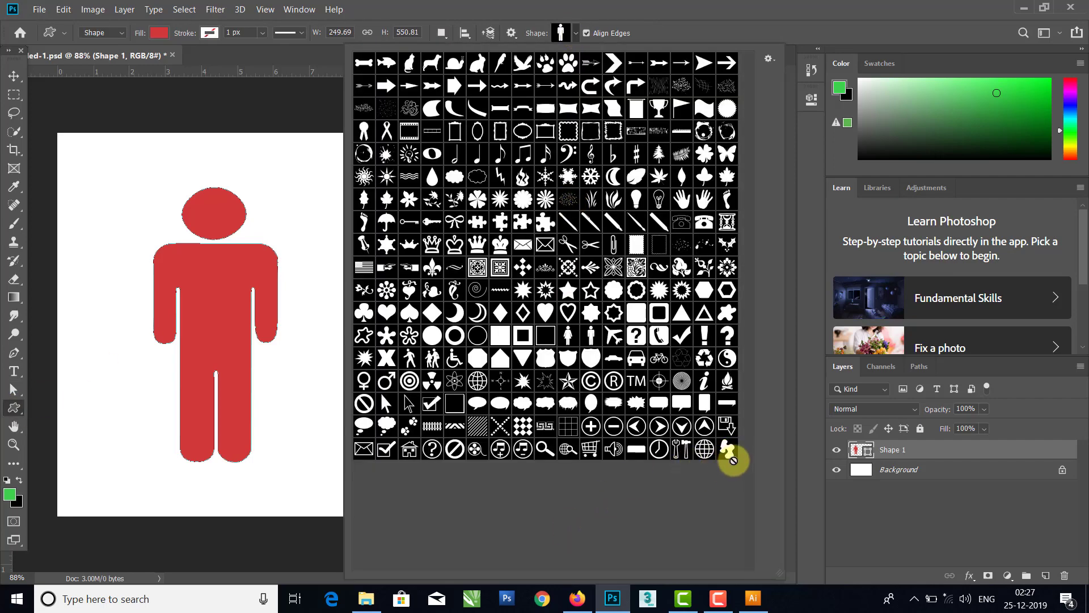
click(730, 452)
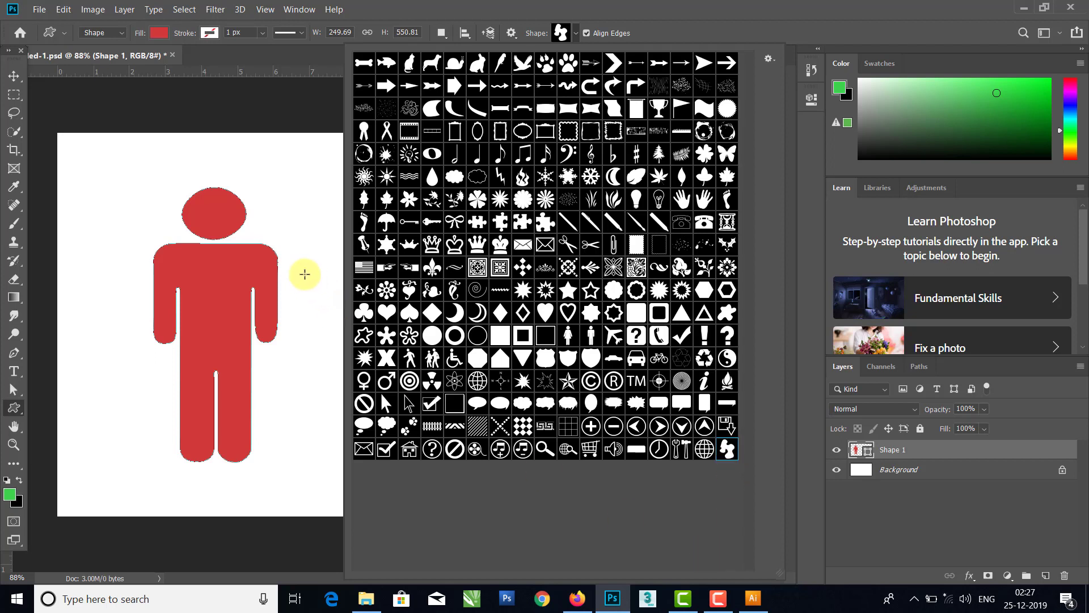
click(305, 273)
click(339, 272)
click(493, 243)
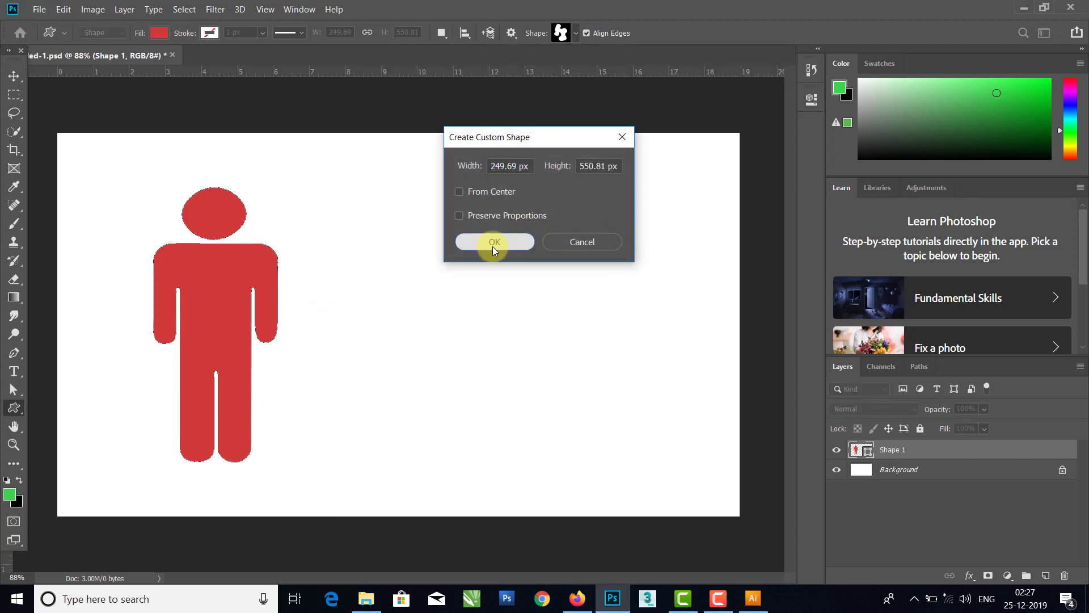
Step: Remove the trial blob and bring the custom shape list back up
click(14, 75)
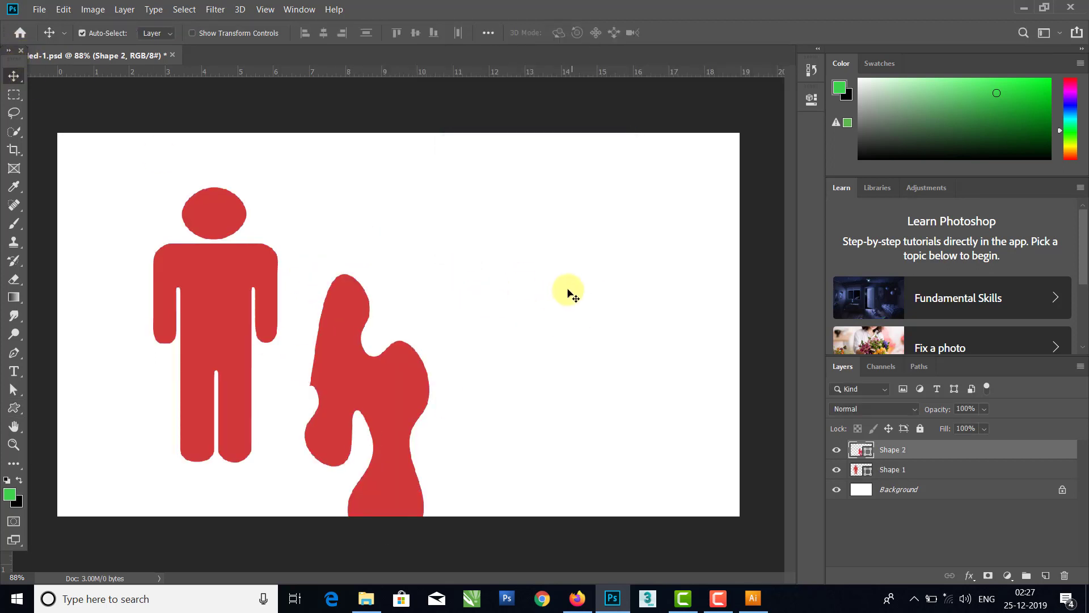
key(Delete)
key(u)
click(574, 33)
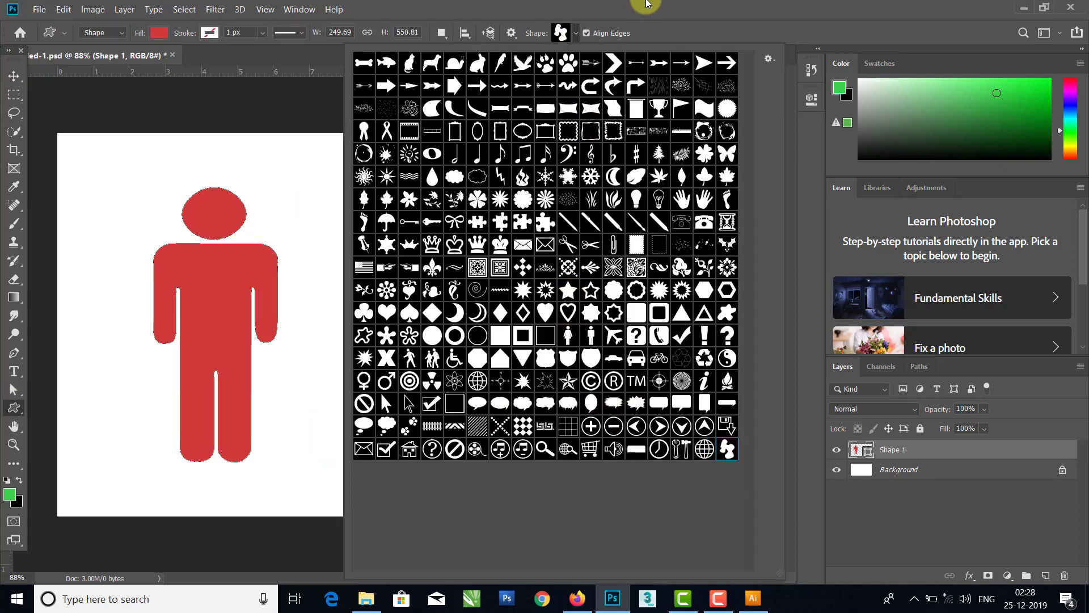
Step: Drag out the red blob shape to the right of the figure, redrawing it once
click(655, 12)
mouse_move(466, 223)
mouse_down()
mouse_move(537, 391)
mouse_move(528, 359)
mouse_move(623, 445)
mouse_move(467, 318)
mouse_move(653, 439)
mouse_move(573, 423)
mouse_move(640, 457)
mouse_move(442, 328)
mouse_move(603, 454)
mouse_move(567, 422)
mouse_move(595, 436)
mouse_up()
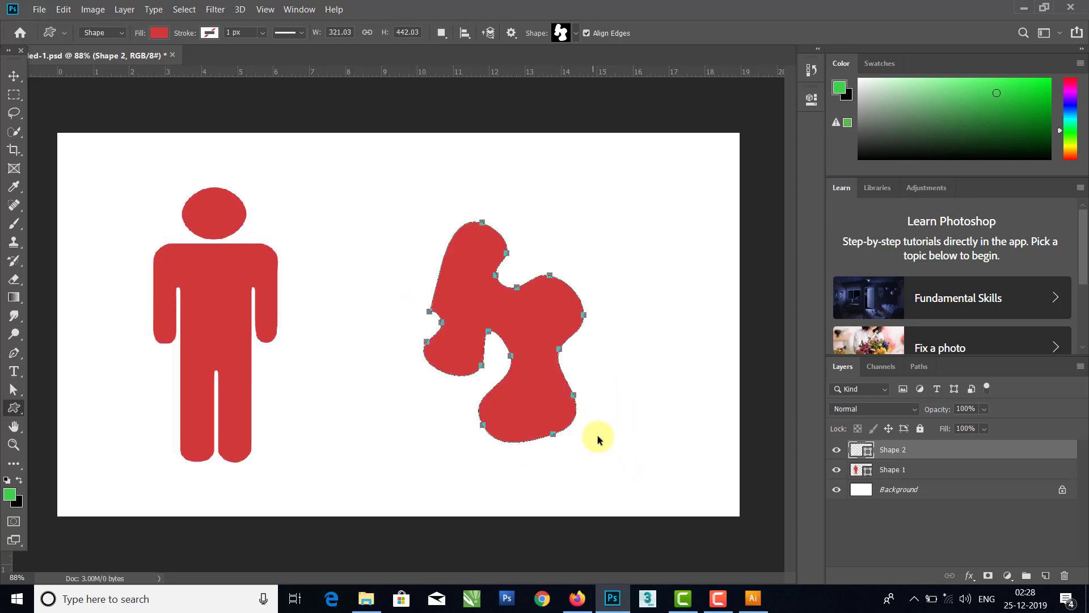
key(ctrl+z)
mouse_move(439, 262)
mouse_down()
mouse_move(628, 423)
mouse_move(657, 316)
mouse_move(644, 346)
mouse_move(460, 408)
mouse_move(639, 379)
mouse_move(763, 454)
mouse_move(741, 326)
mouse_move(624, 430)
mouse_move(559, 289)
mouse_move(630, 428)
mouse_move(574, 357)
mouse_move(678, 450)
mouse_up()
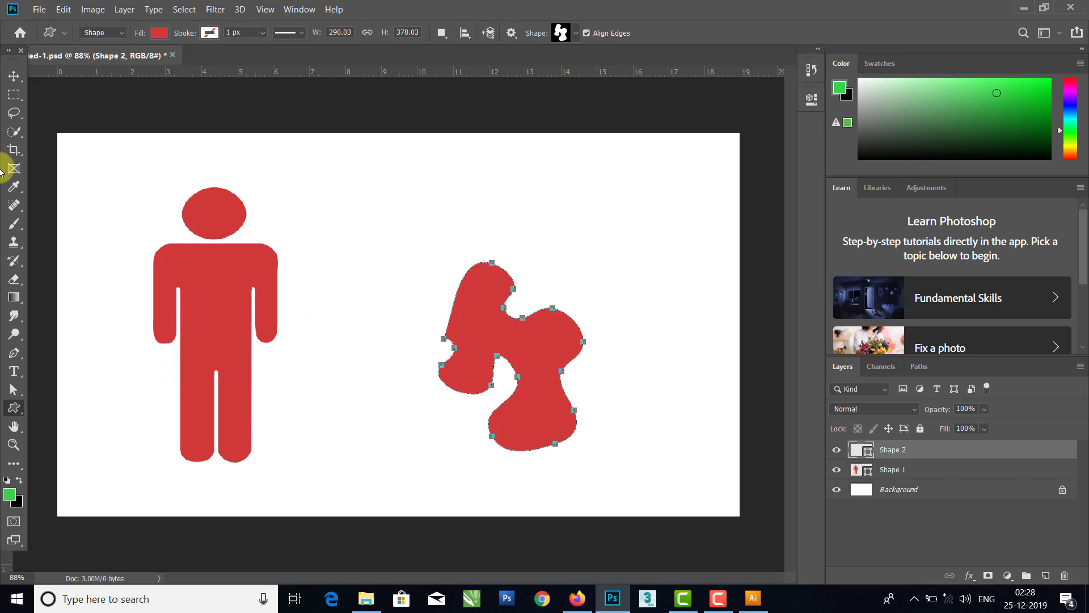
Step: Reposition the red blob beside the figure with the Move tool
click(13, 75)
drag(537, 357, 495, 312)
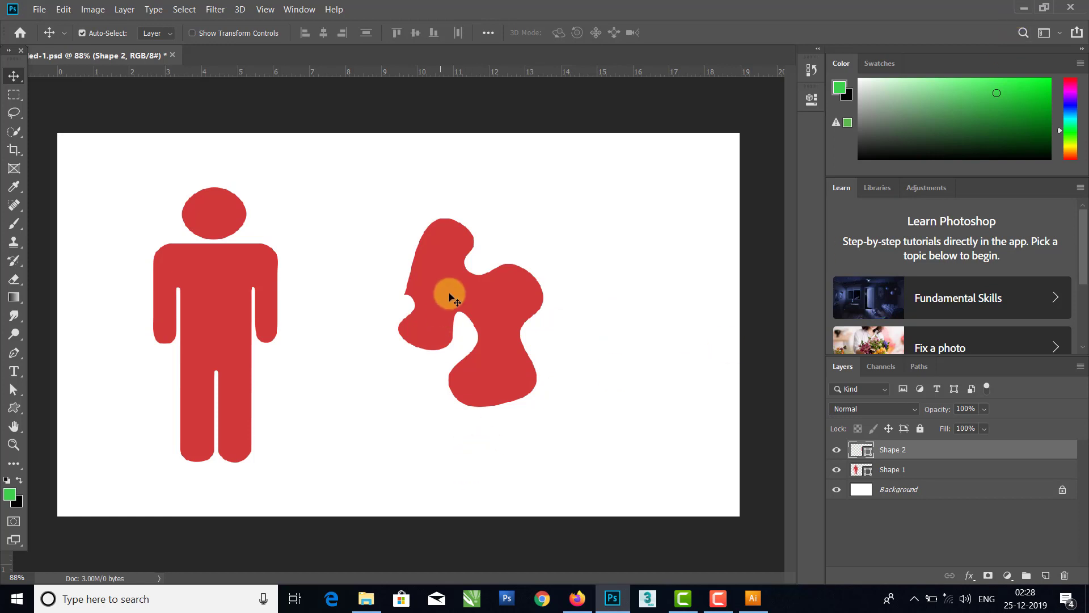
mouse_move(450, 288)
mouse_down()
mouse_move(525, 311)
mouse_move(466, 298)
mouse_up()
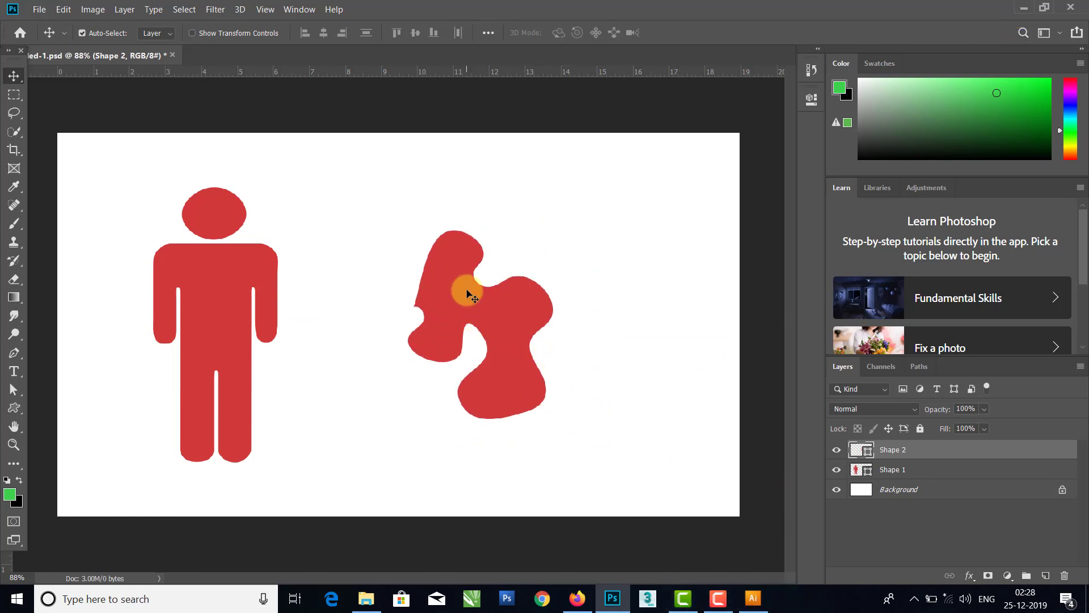
drag(423, 269, 519, 342)
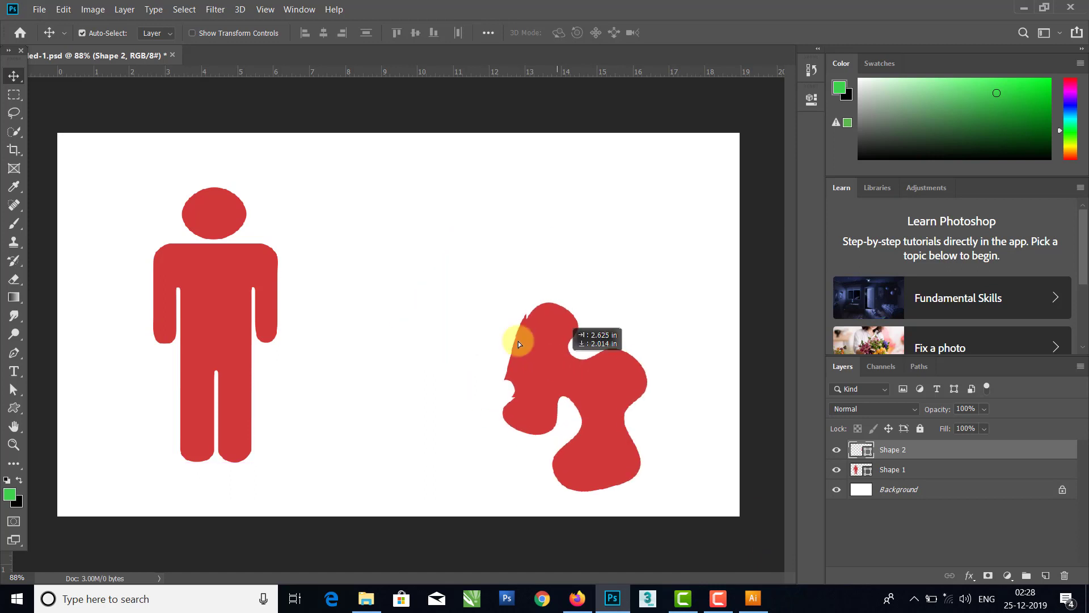
click(752, 598)
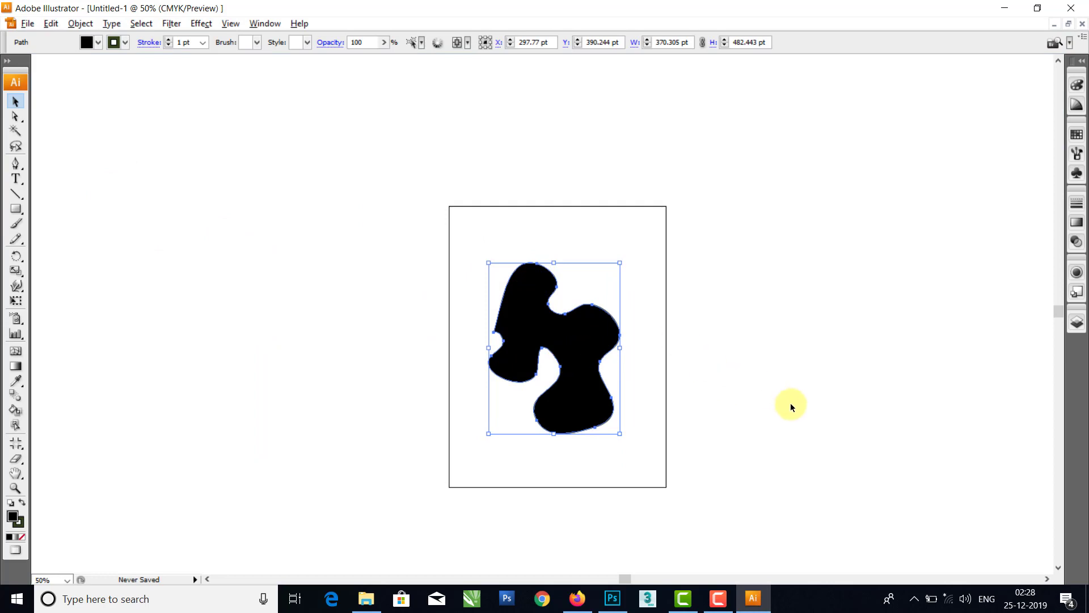
click(1002, 13)
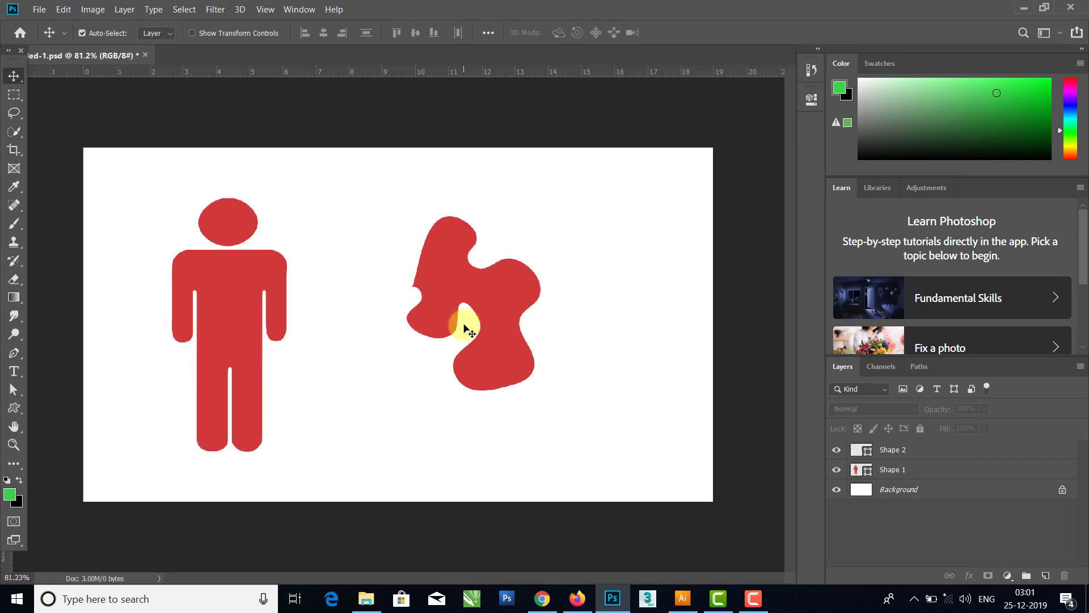
Step: Paste the copied Illustrator blob path into Photoshop with Ctrl+V
key(ctrl)
drag(464, 327, 518, 322)
key(ctrl+v)
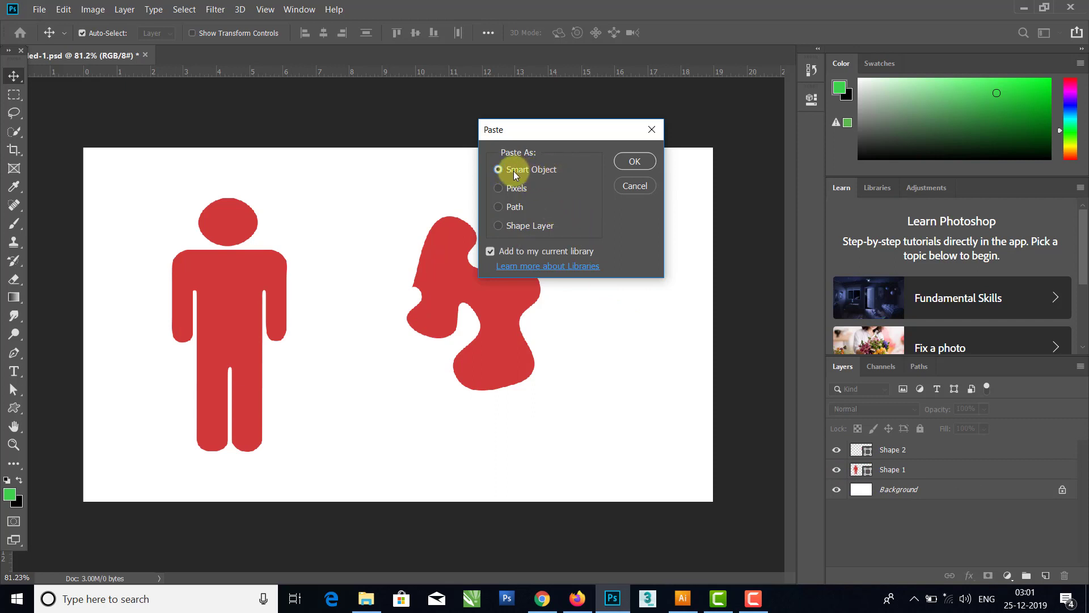
Step: Leave Paste As on Smart Object after trying Shape Layer, and move the Paste dialog aside
click(508, 189)
click(508, 208)
click(499, 225)
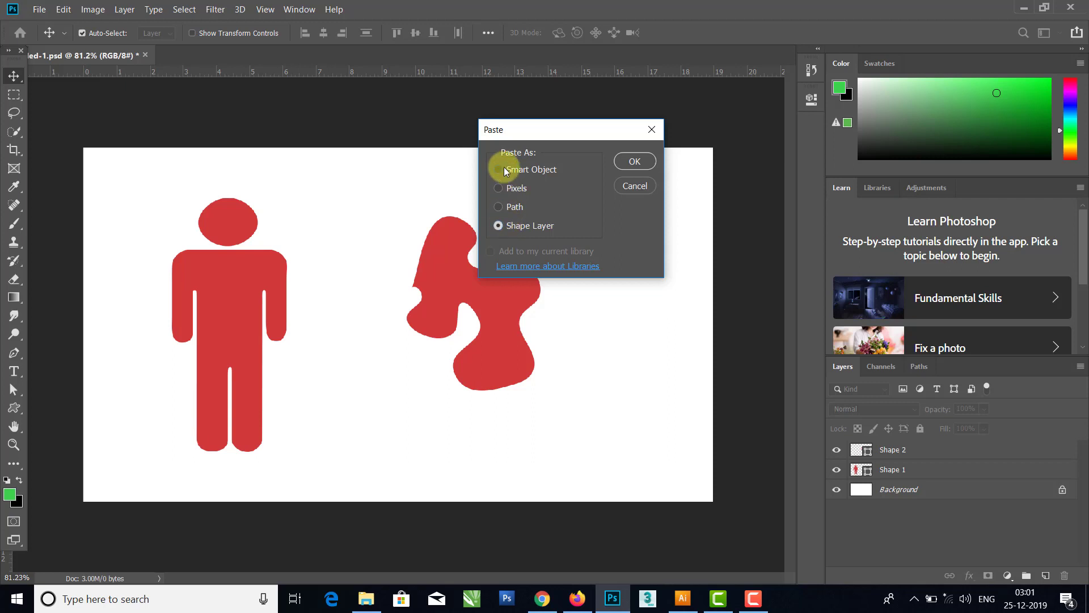
click(505, 171)
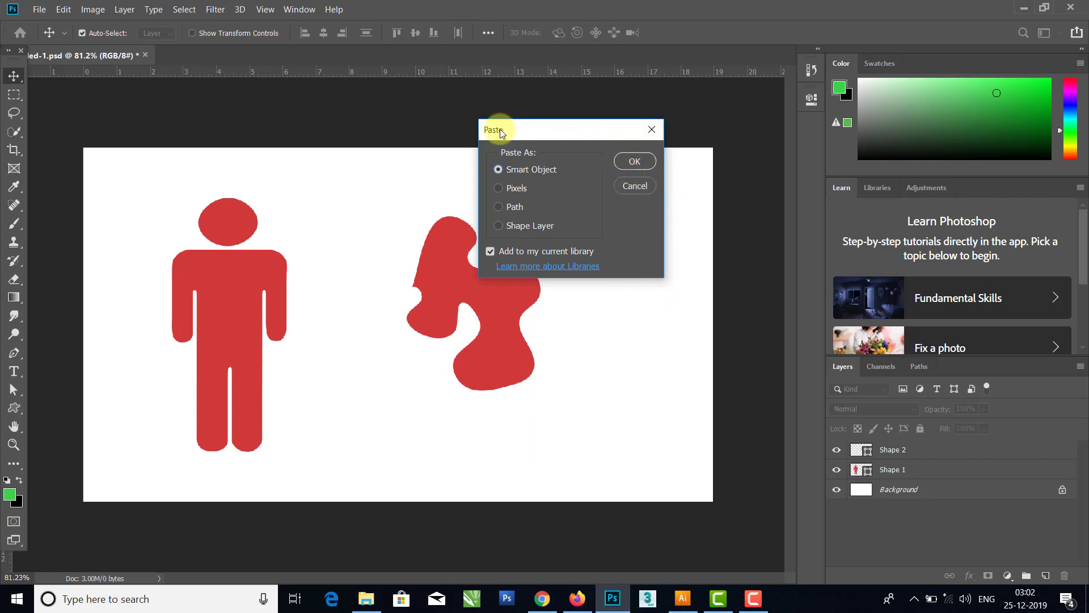
drag(485, 131, 395, 145)
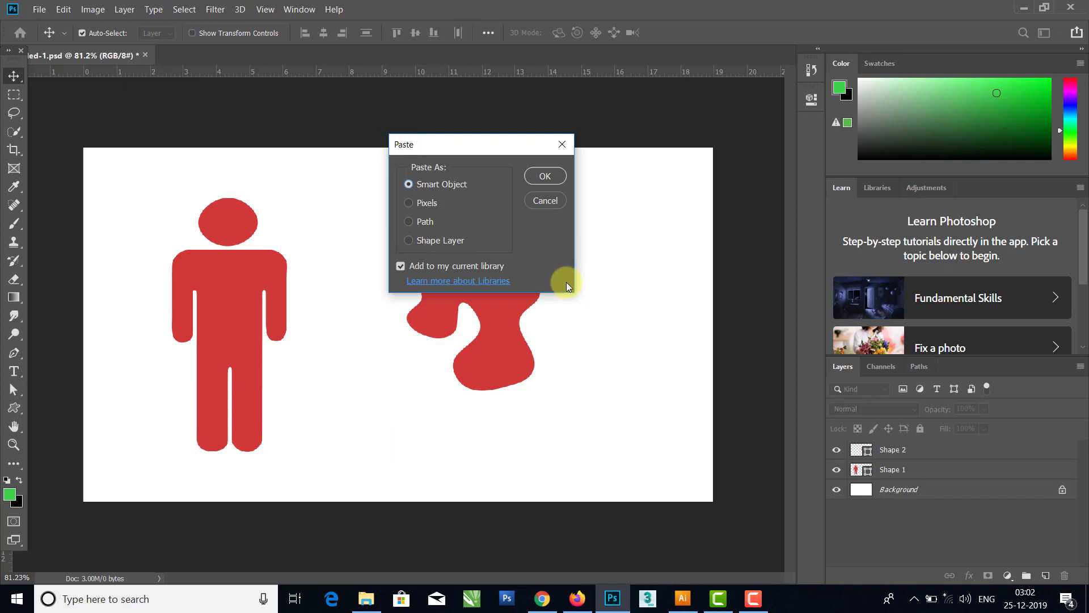
drag(397, 145, 476, 158)
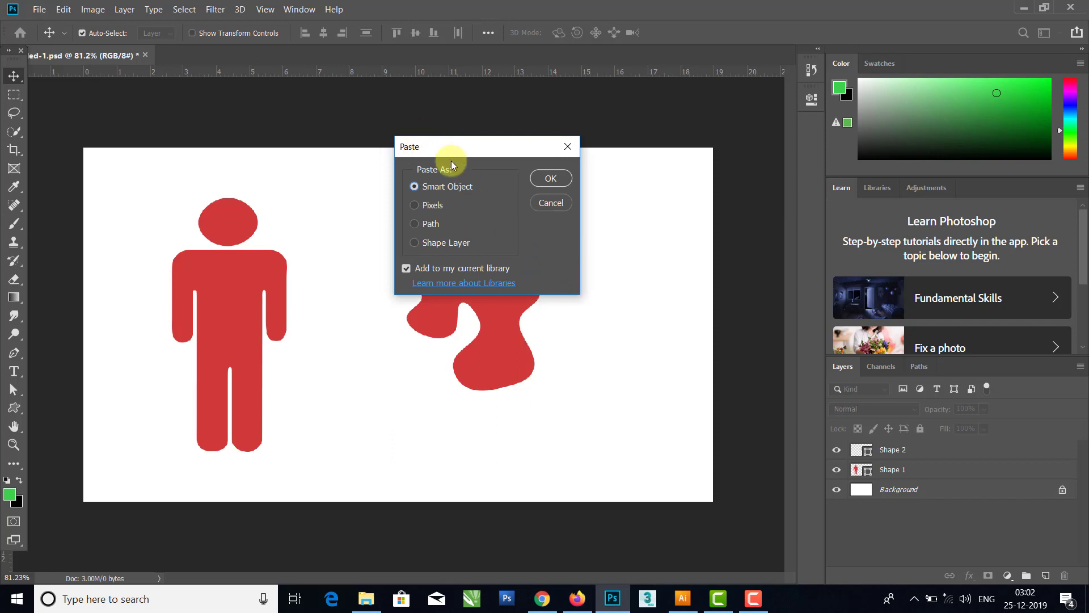